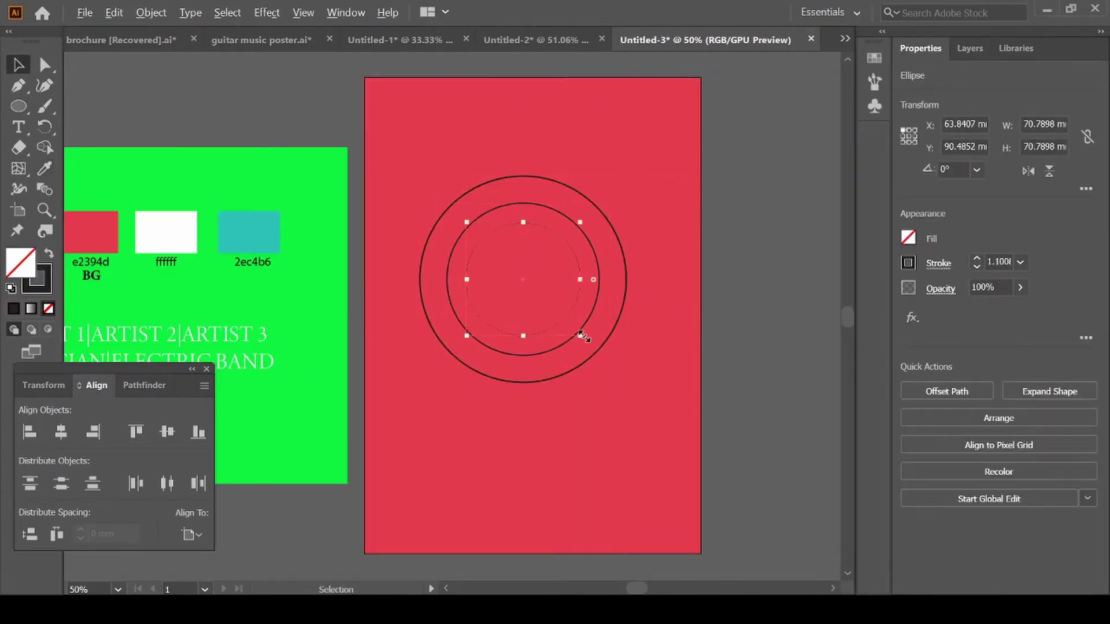
# Blend the inner and outer circles into vinyl-record rings using 20 specified steps
pyautogui.hotkey('ctrl', 'a')
pyautogui.hotkey('ctrl', 'alt', 'b')
pyautogui.click(44, 189)
pyautogui.doubleClick(47, 190)
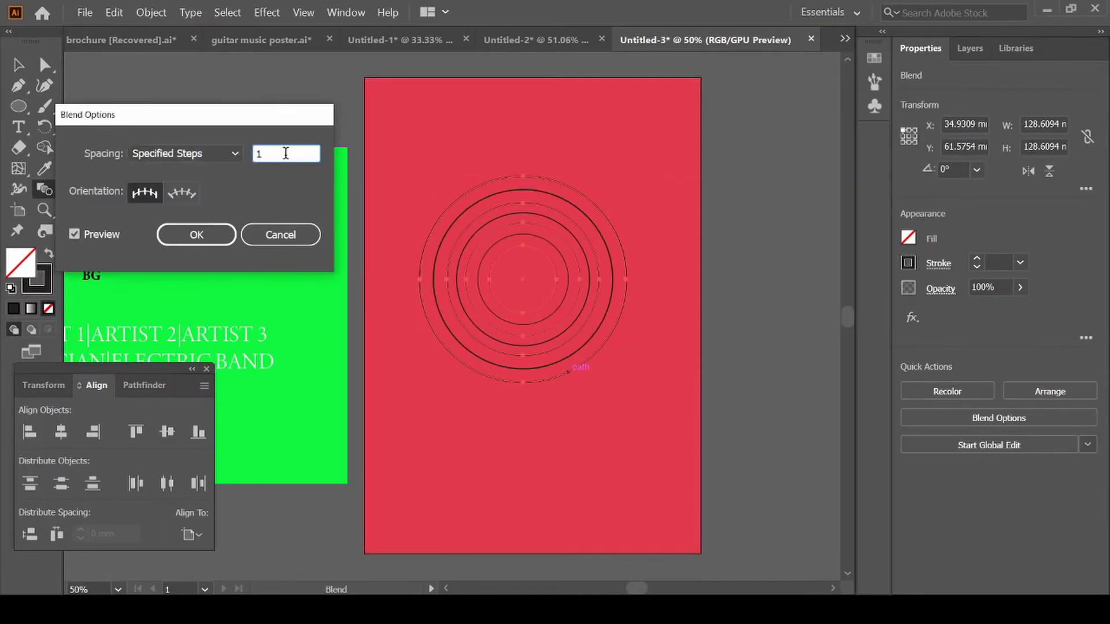
pyautogui.write('20')
pyautogui.press('Return')
pyautogui.press('a')
pyautogui.hotkey('ctrl', 'z')
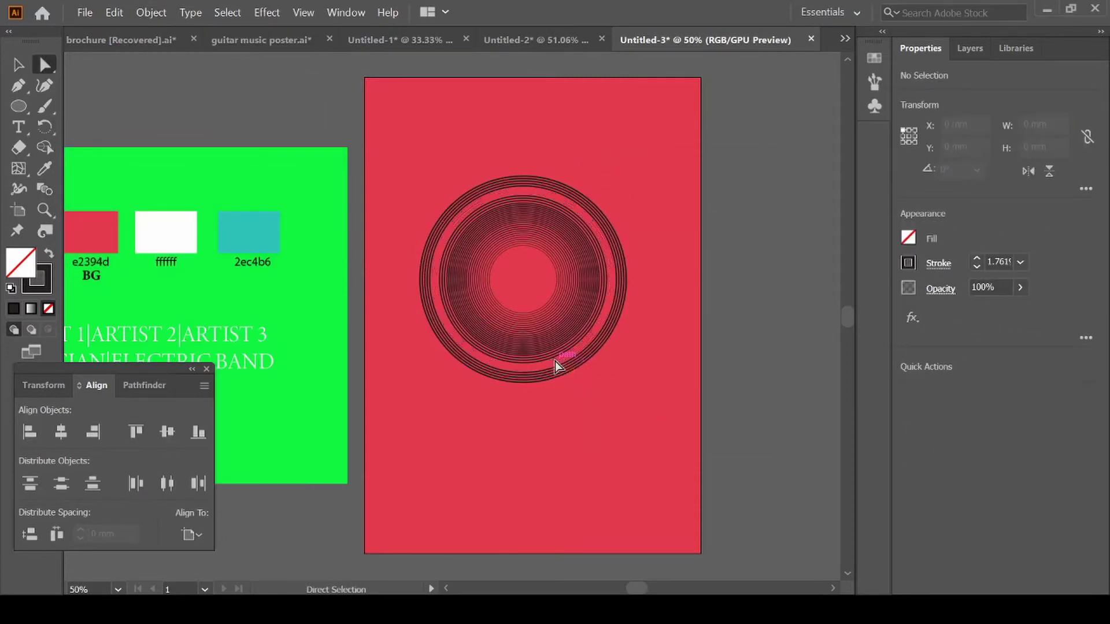
# Give an inner ring of the record a thick 6 pt stroke
pyautogui.click(536, 313)
pyautogui.click(1020, 262)
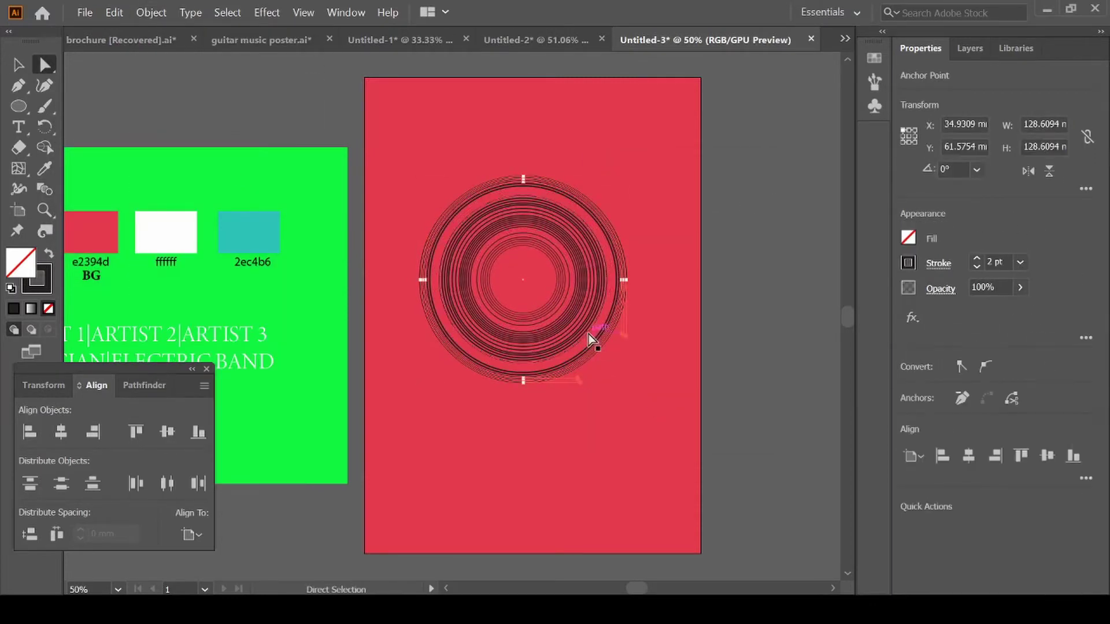
pyautogui.click(978, 243)
pyautogui.click(550, 308)
pyautogui.click(1020, 262)
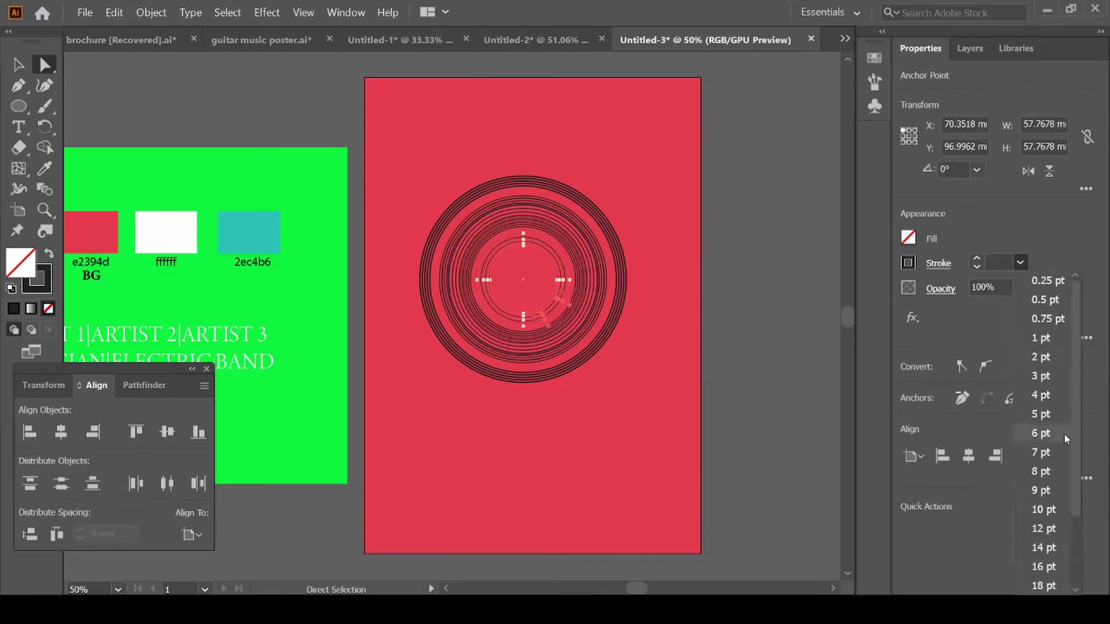
pyautogui.click(1035, 416)
# Alt-drag copies of the record rings across the poster
pyautogui.press('v')
pyautogui.click(630, 309)
pyautogui.moveTo(584, 342)
pyautogui.mouseDown()
pyautogui.moveTo(470, 341)
pyautogui.moveTo(433, 453)
pyautogui.mouseUp()
pyautogui.click(782, 149)
pyautogui.hotkey('ctrl', '-')
# Draw the guitar bridge rectangle and round its bottom corners
pyautogui.press('m')
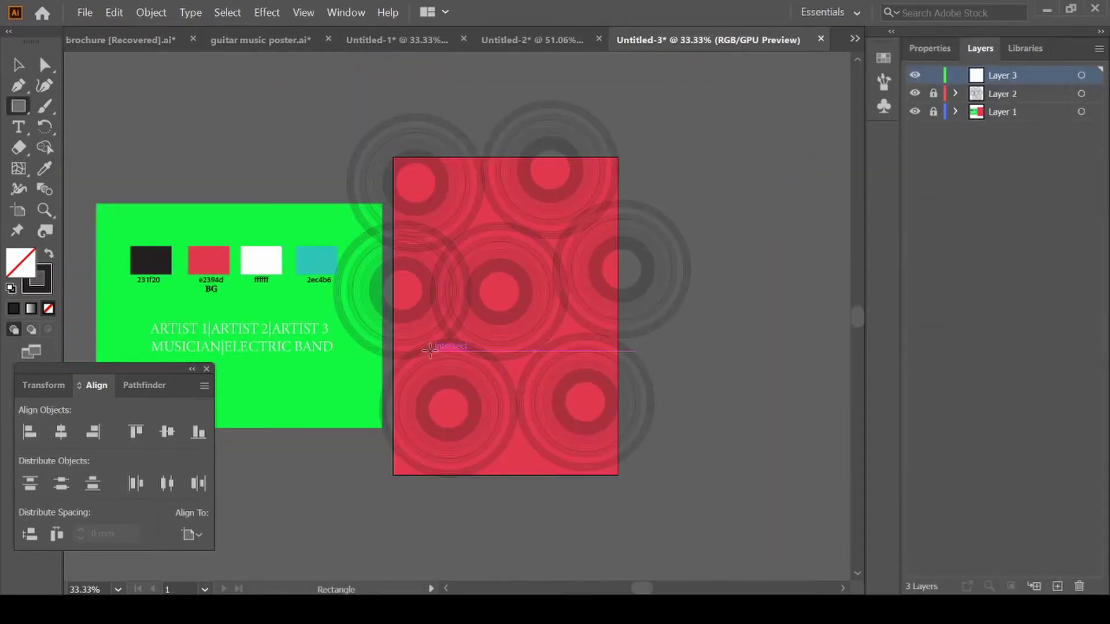
pyautogui.moveTo(452, 345); pyautogui.dragTo(552, 371)
pyautogui.press('i')
pyautogui.press('v')
pyautogui.hotkey('ctrl', '+')
pyautogui.hotkey('ctrl', '+')
pyautogui.click(359, 332)
pyautogui.moveTo(533, 331); pyautogui.dragTo(530, 318)
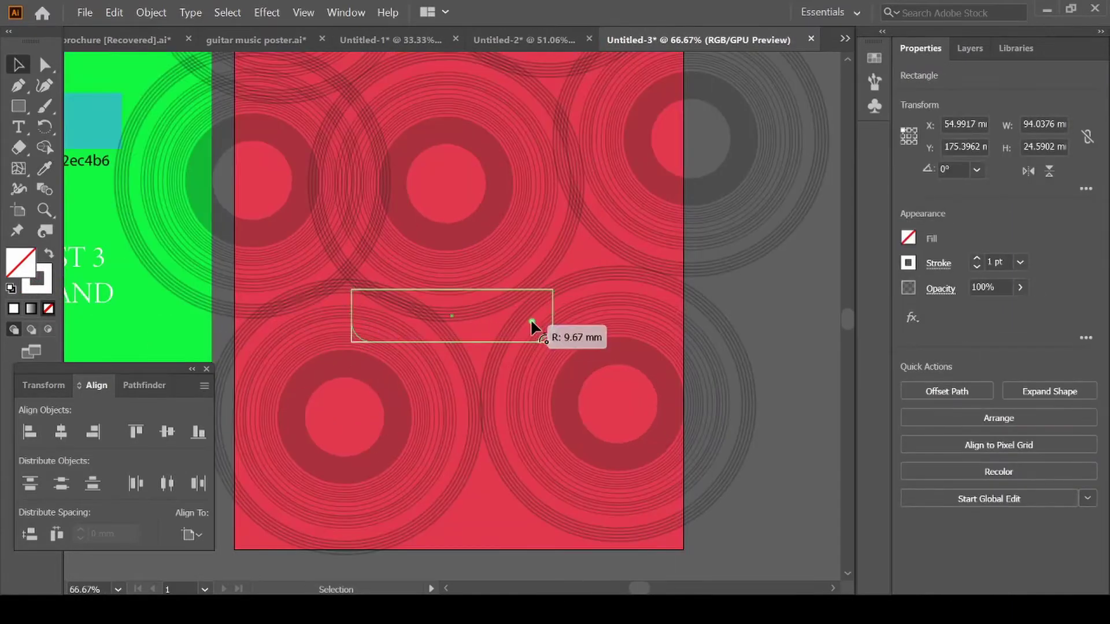
pyautogui.click(535, 342)
pyautogui.hotkey('ctrl', '-')
# Merge a smaller rectangle into the rounded bridge with Shape Builder, forming a notched outline
pyautogui.press('m')
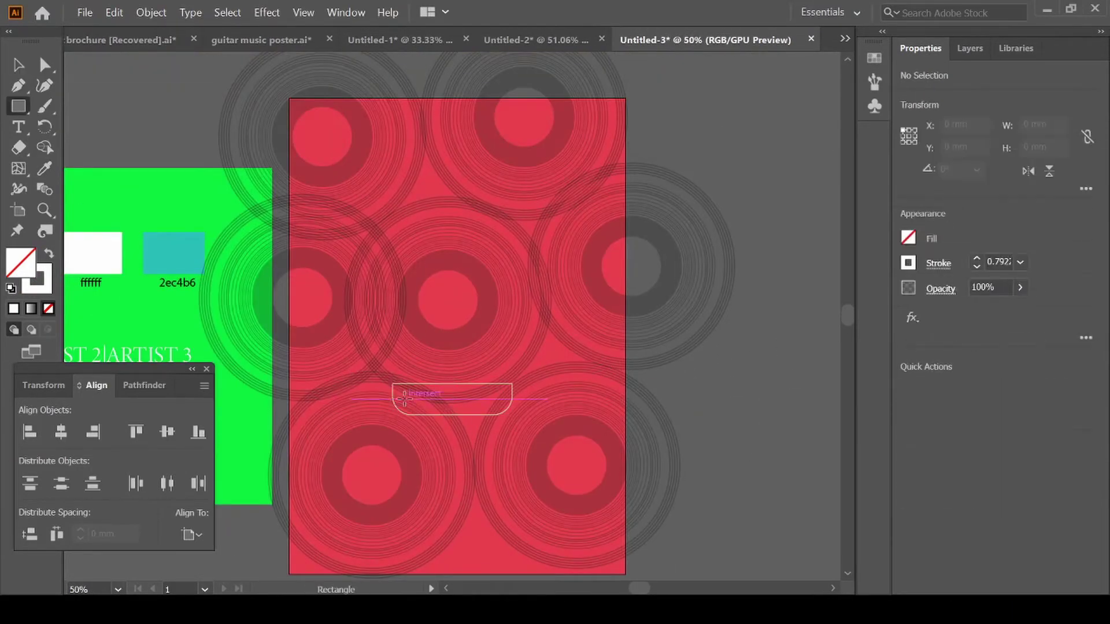
pyautogui.moveTo(404, 400); pyautogui.dragTo(501, 425)
pyautogui.press('v')
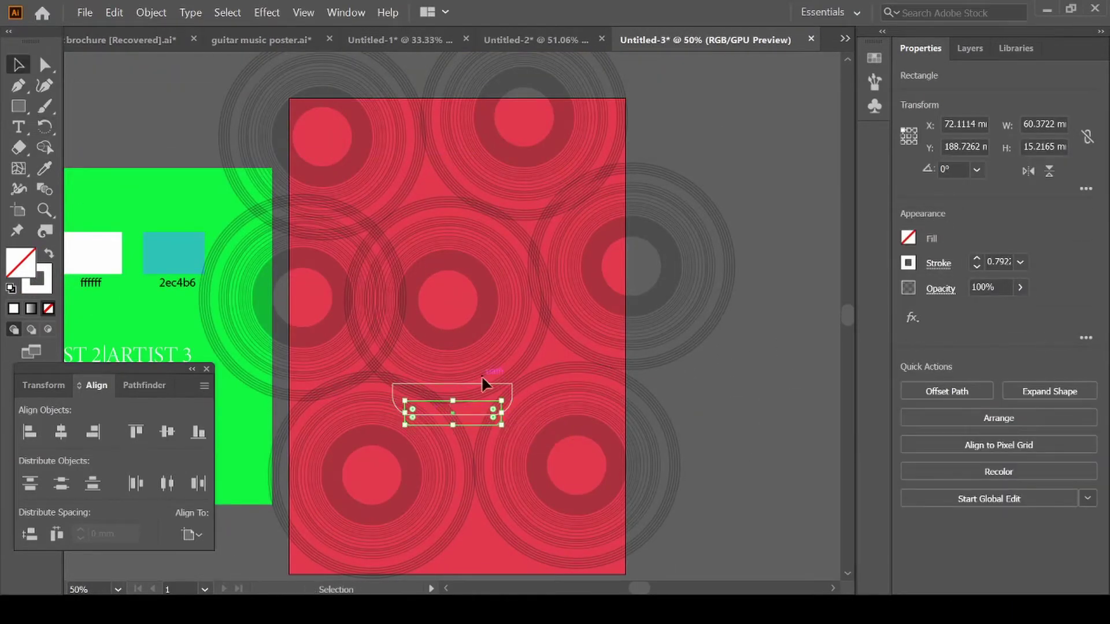
pyautogui.keyDown('shift'); pyautogui.click(483, 383); pyautogui.keyUp('shift')
pyautogui.hotkey('shift', 'm')
pyautogui.click(456, 411)
pyautogui.press('v')
# Add a row of six white pin circles inside the bridge
pyautogui.press('l')
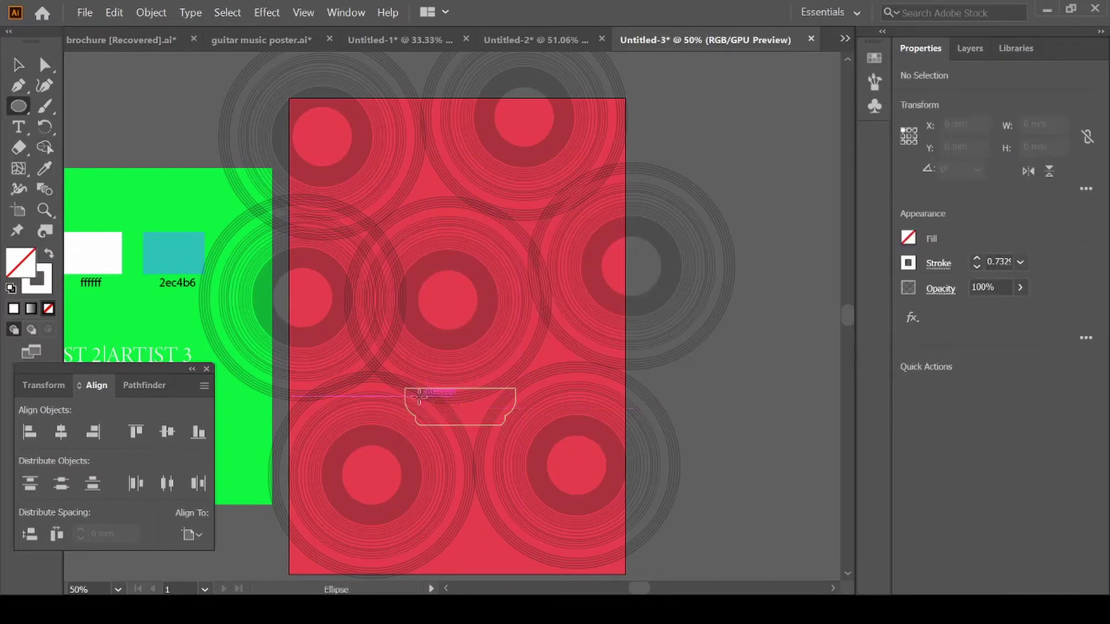
pyautogui.hotkey('shift', 'x')
pyautogui.moveTo(420, 398); pyautogui.dragTo(442, 403)
pyautogui.press('a')
pyautogui.hotkey('ctrl', 'd')
pyautogui.hotkey('ctrl', 'd')
pyautogui.hotkey('ctrl', 'd')
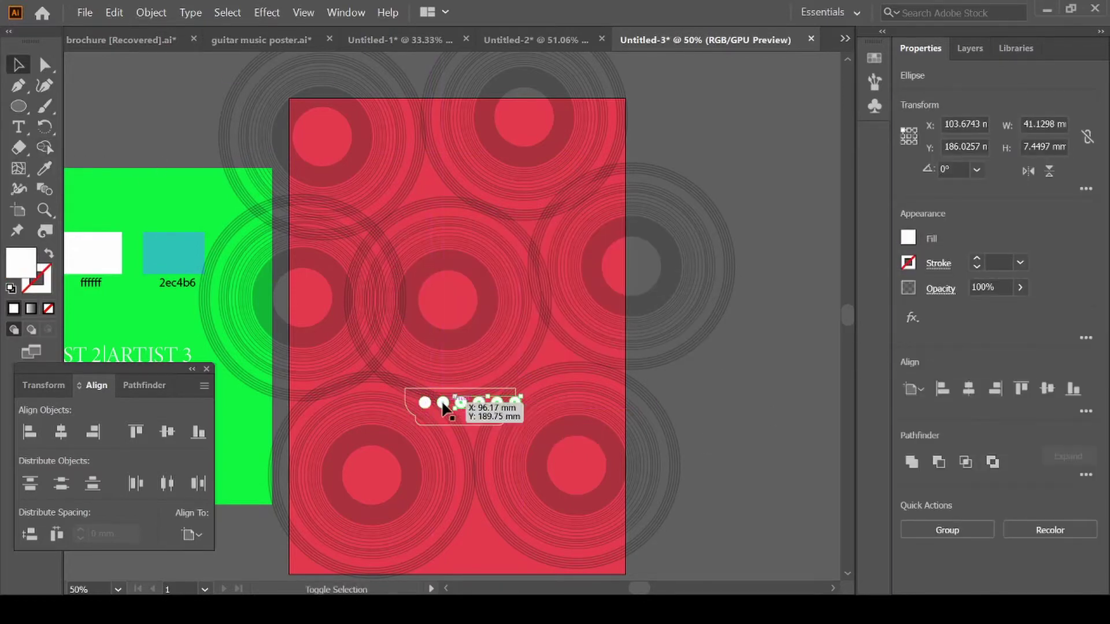
pyautogui.hotkey('ctrl', 'd')
pyautogui.press('v')
pyautogui.hotkey('ctrl', 'a')
# Draw a vertical white string up from the first pin and duplicate it into six strings
pyautogui.click(60, 435)
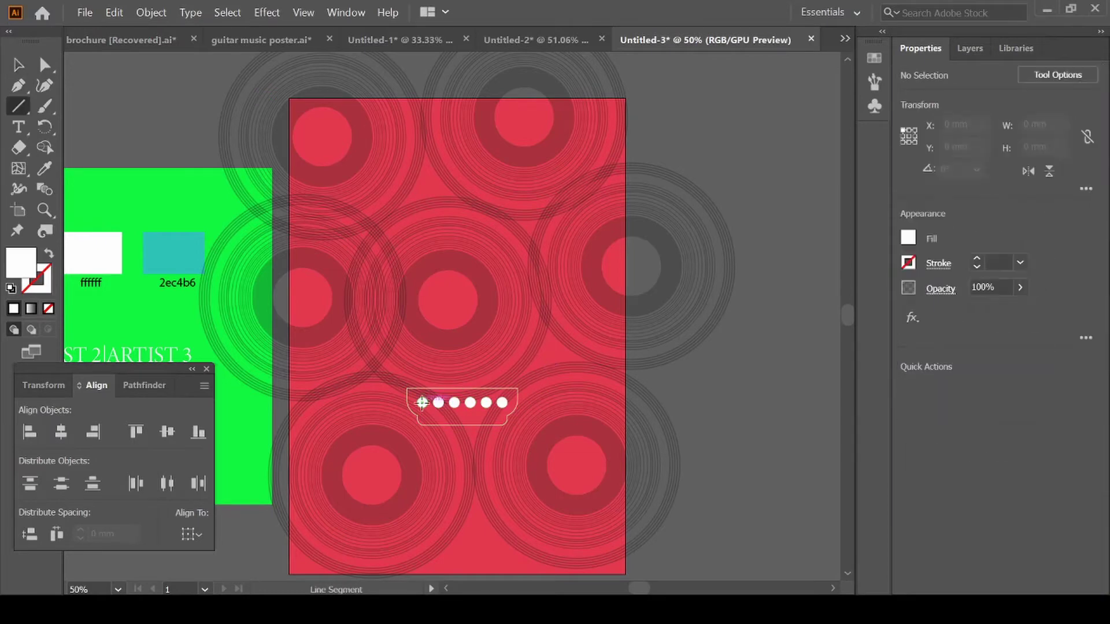
pyautogui.press('\\')
pyautogui.moveTo(422, 85); pyautogui.dragTo(423, 399)
pyautogui.press('v')
pyautogui.moveTo(423, 327); pyautogui.dragTo(437, 327)
pyautogui.hotkey('ctrl', 'd')
pyautogui.hotkey('ctrl', 'd')
pyautogui.hotkey('ctrl', 'd')
pyautogui.click(446, 344)
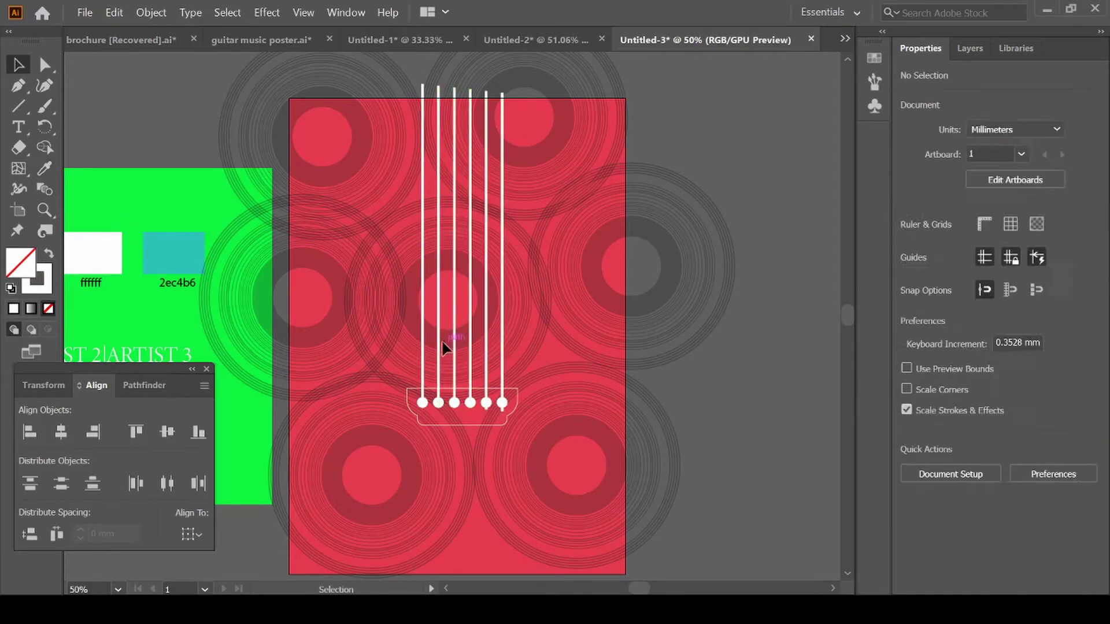
# Thin the fifth and sixth strings, setting the last stroke to 0.5 pt
pyautogui.click(486, 249)
pyautogui.click(1021, 261)
pyautogui.scroll(3, 1032, 286)
pyautogui.click(1040, 281)
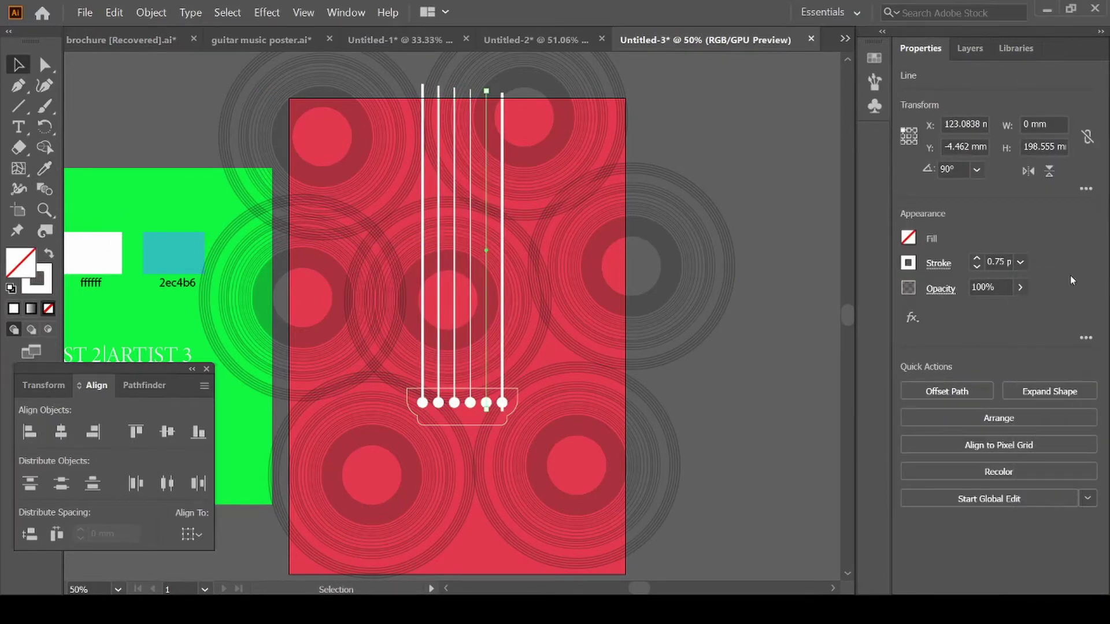
pyautogui.click(994, 262)
pyautogui.write('0.5')
pyautogui.press('Return')
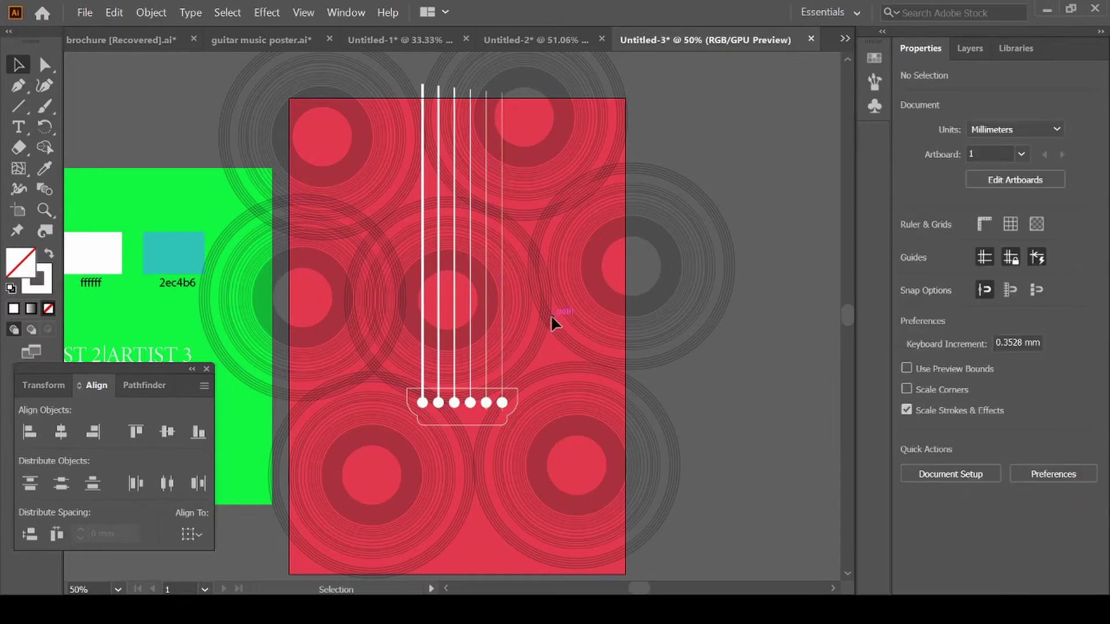
# Draw the sound-hole circle over the strings with a 4 pt outline
pyautogui.press('l')
pyautogui.moveTo(388, 223); pyautogui.dragTo(523, 357)
pyautogui.click(1020, 262)
pyautogui.click(1031, 392)
# Draw the curved left body outline with the Pen Tool and reflect a copy to the right
pyautogui.press('p')
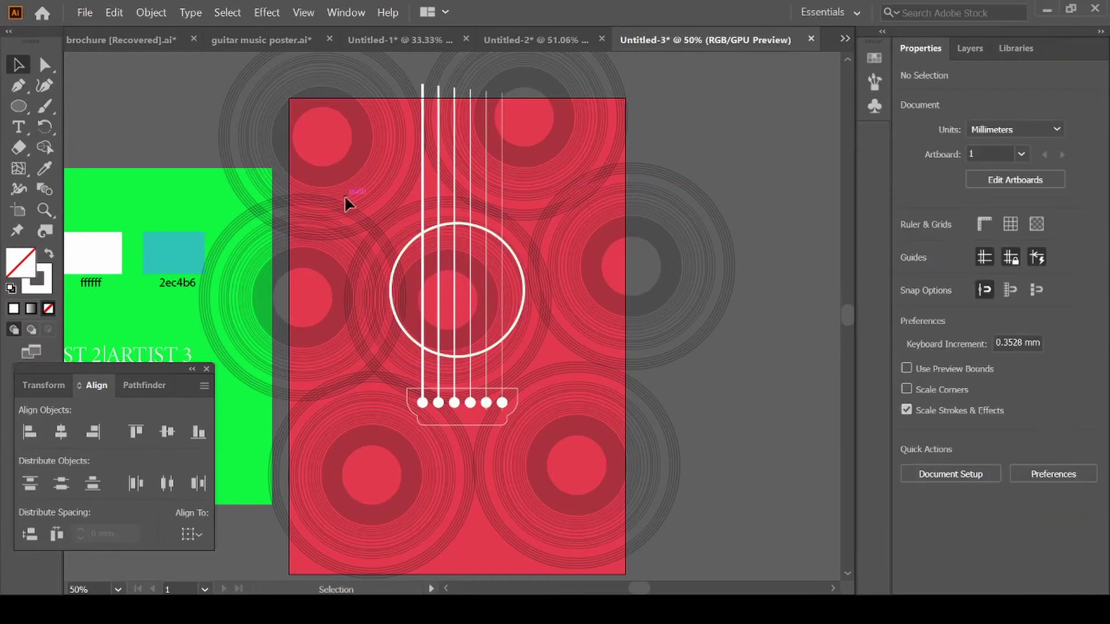
pyautogui.click(402, 117)
pyautogui.moveTo(371, 337); pyautogui.dragTo(361, 387)
pyautogui.click(938, 263)
pyautogui.click(901, 533)
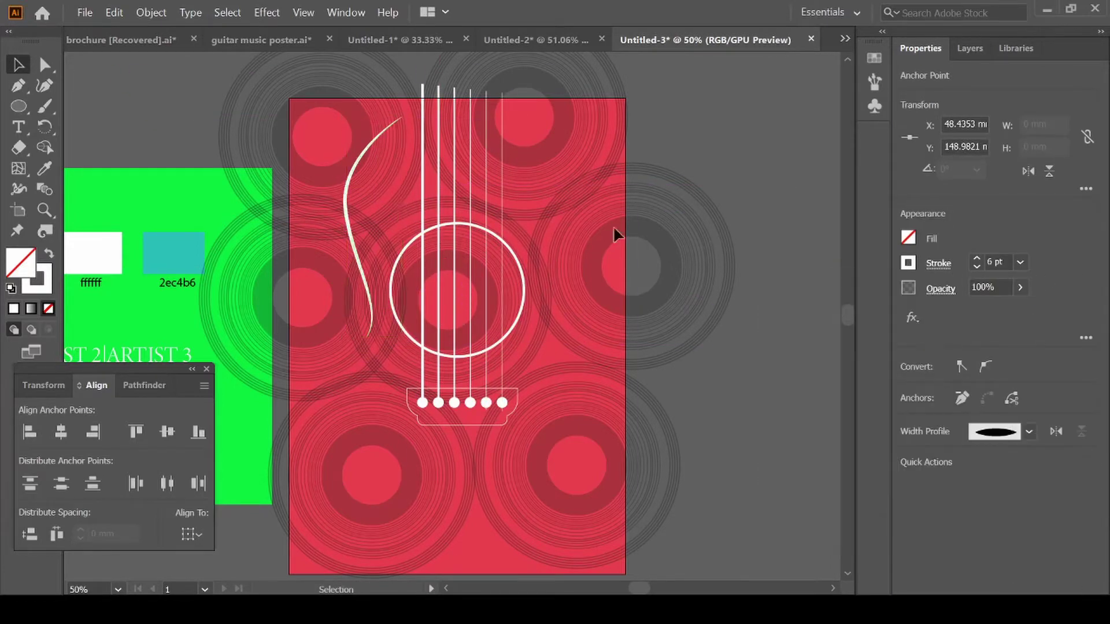
pyautogui.hotkey('ctrl', '-')
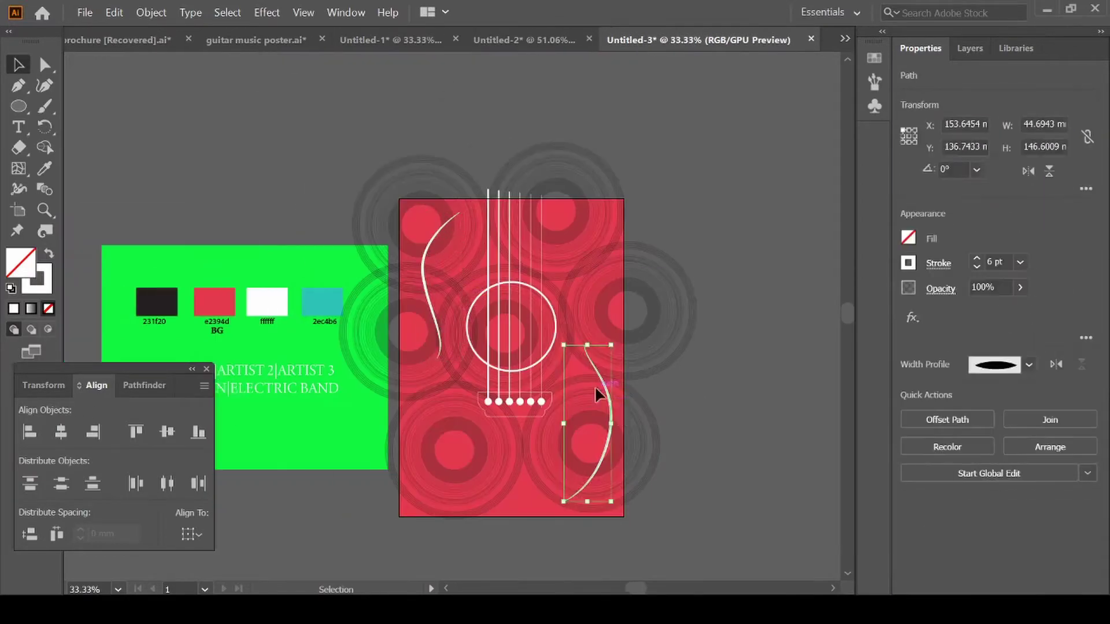
pyautogui.click(686, 264)
pyautogui.press('F7')
# Place a white title text box at the poster top in Assassin$ 91 pt
pyautogui.press('t')
pyautogui.click(488, 218)
pyautogui.write('as')
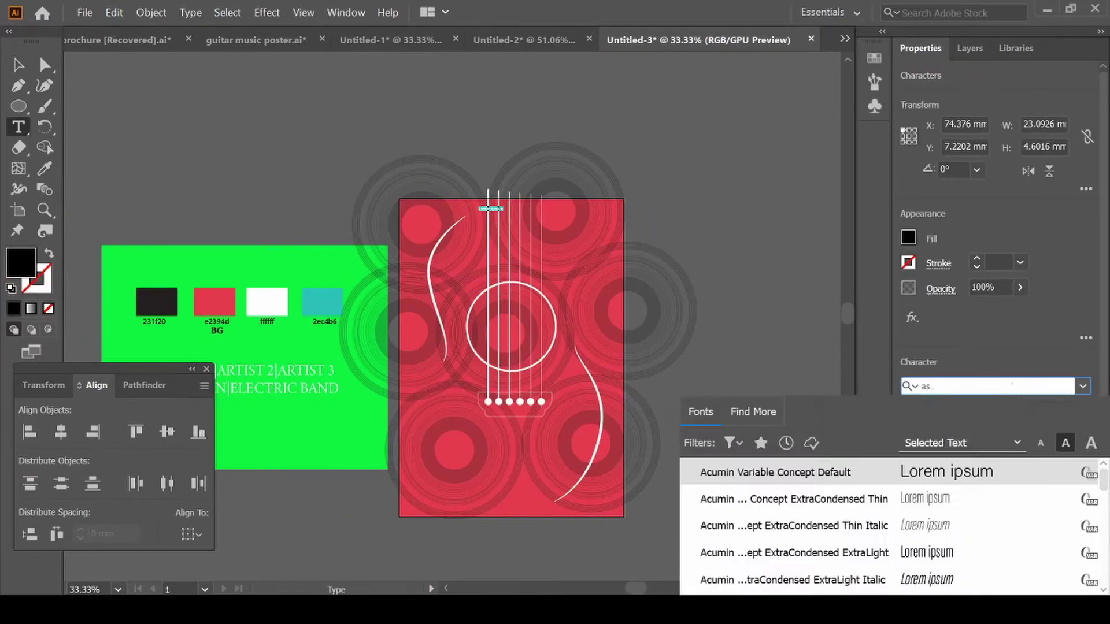
pyautogui.click(980, 431)
pyautogui.write('91')
pyautogui.press('Return')
pyautogui.press('i')
pyautogui.click(275, 297)
pyautogui.write('10')
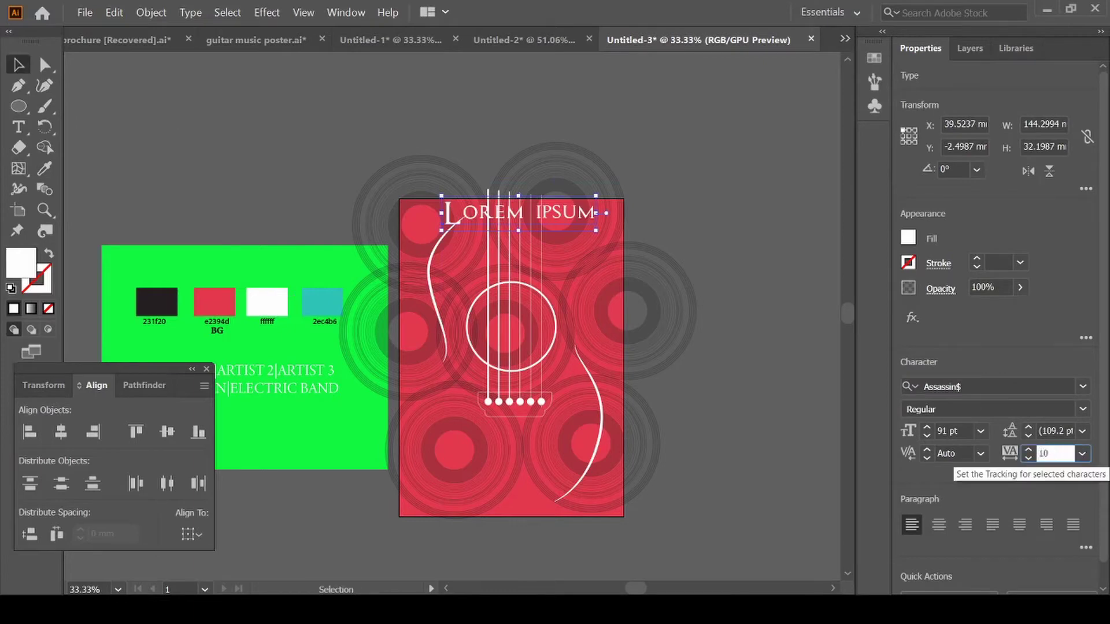
# Type LIVE and duplicate it into a second line reading CONCERT
pyautogui.press('t')
pyautogui.hotkey('ctrl', 'a')
pyautogui.write('LIVE')
pyautogui.press('Escape')
pyautogui.moveTo(509, 228); pyautogui.dragTo(520, 274)
pyautogui.doubleClick(509, 254)
pyautogui.write('CONCERT')
pyautogui.press('Escape')
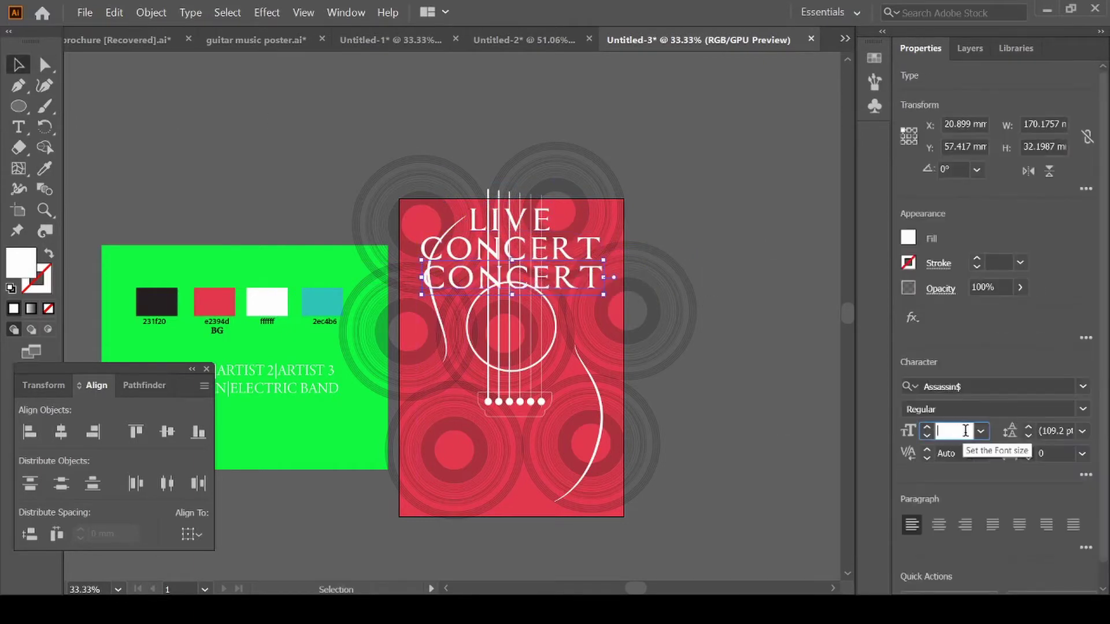
# Add a third title line reading IN DELHI at a smaller size
pyautogui.doubleClick(509, 275)
pyautogui.write('IN DELHI')
pyautogui.press('Escape')
pyautogui.click(954, 432)
pyautogui.write('2')
pyautogui.press('Escape')
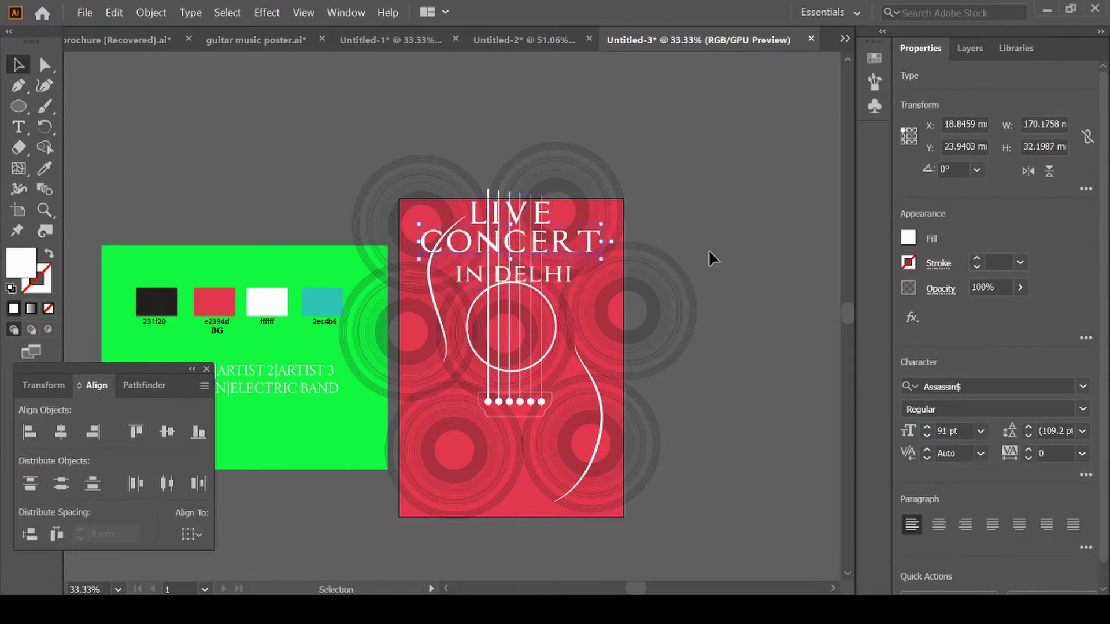
# Add the date '25th oct' in bold 70 pt at the bridge
pyautogui.press('t')
pyautogui.click(489, 424)
pyautogui.click(1061, 408)
pyautogui.click(929, 161)
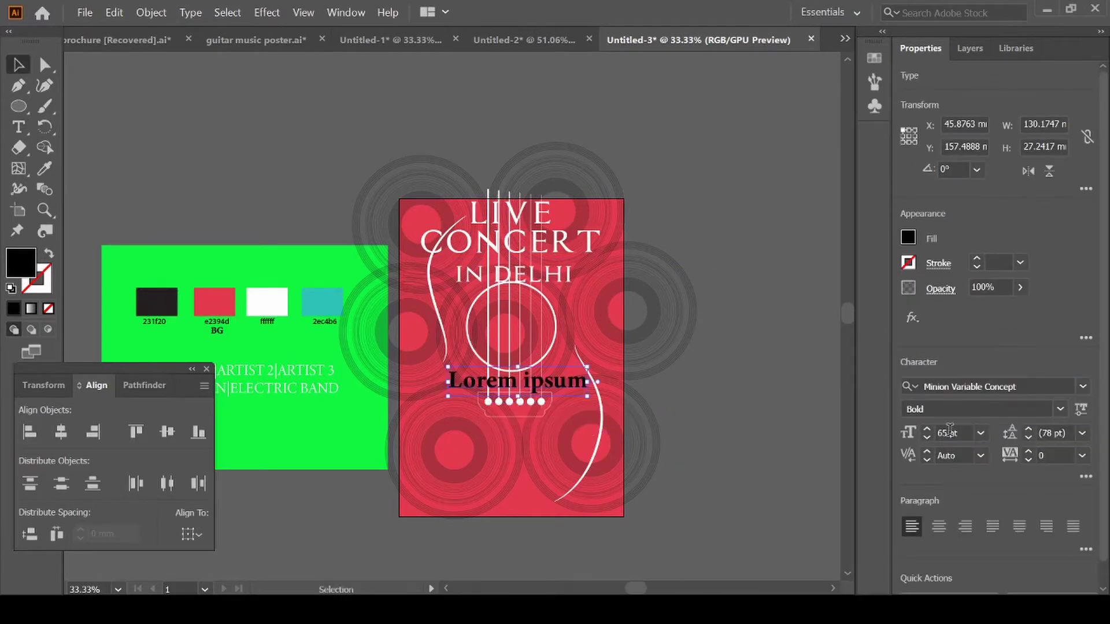
pyautogui.click(954, 433)
pyautogui.write('70')
pyautogui.press('Return')
pyautogui.write('25th oct')
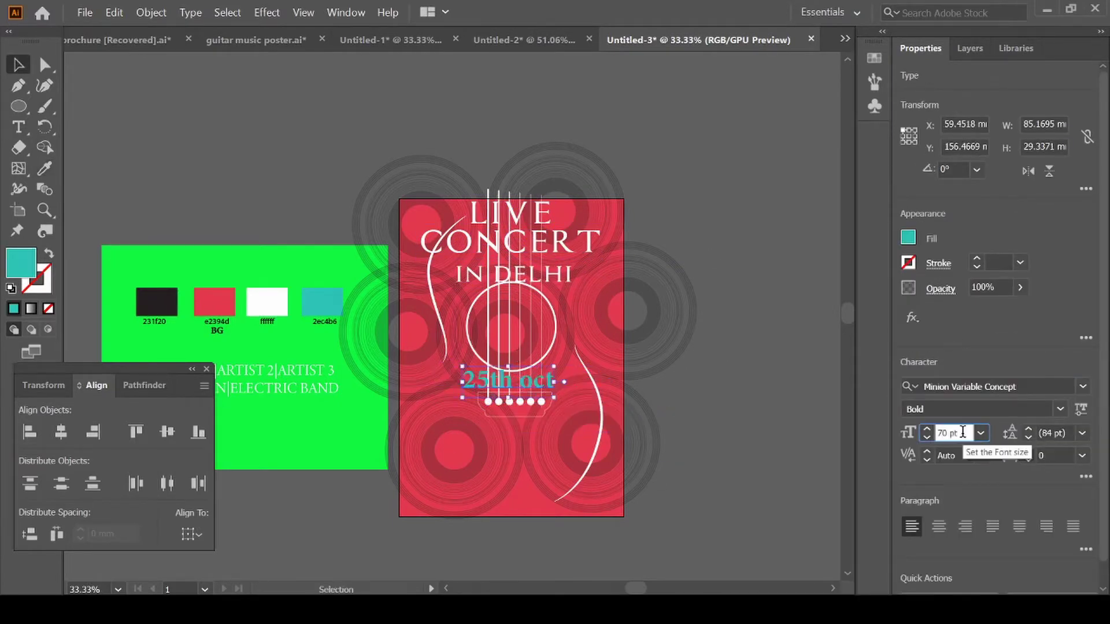
# Move the artist lines onto the poster bottom and reshape the left body curve
pyautogui.press('Escape')
pyautogui.moveTo(247, 378); pyautogui.dragTo(520, 478)
pyautogui.click(969, 48)
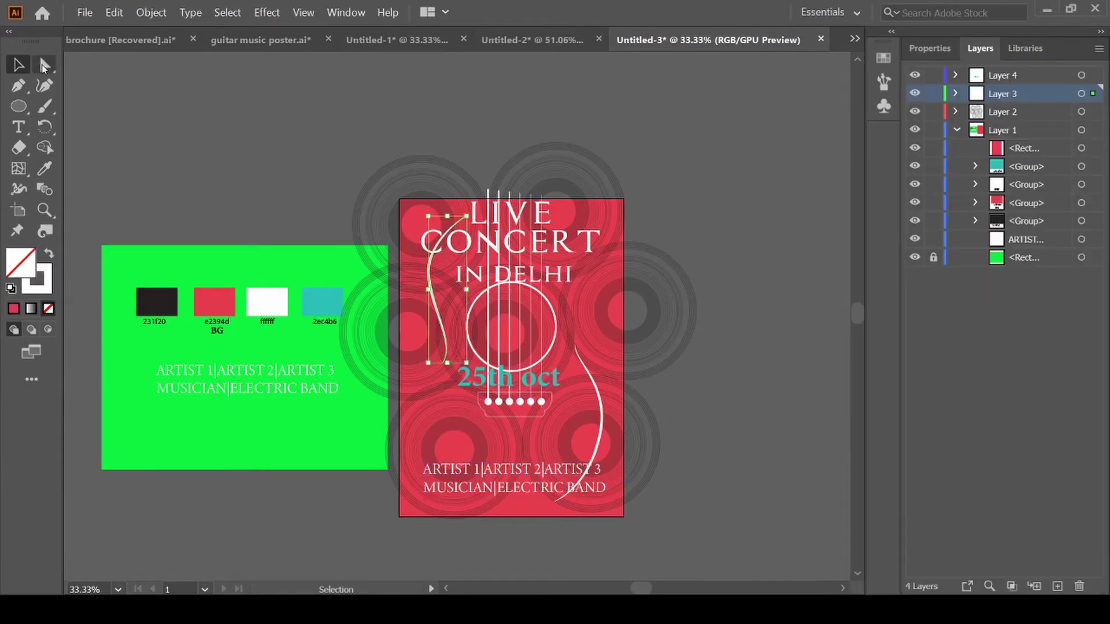
pyautogui.press('a')
pyautogui.hotkey('ctrl', '=')
pyautogui.hotkey('ctrl', '=')
pyautogui.hotkey('ctrl', '=')
pyautogui.hotkey('ctrl', '-')
pyautogui.moveTo(687, 247); pyautogui.dragTo(682, 258)
pyautogui.hotkey('ctrl', '-')
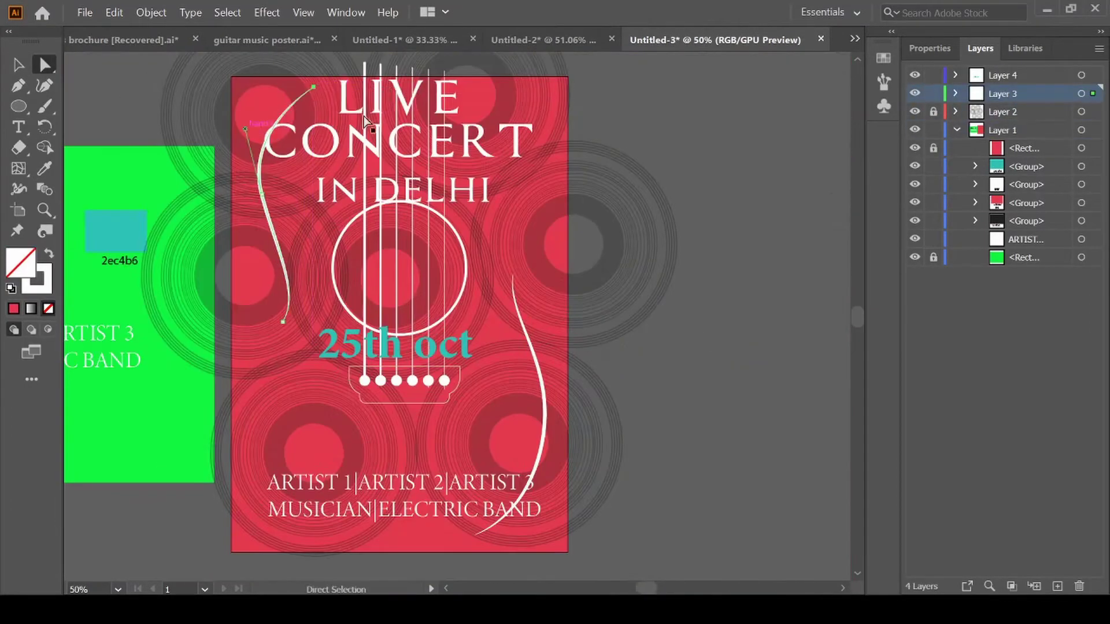
# Move the colour reference artwork aside and create a 216 mm wide rectangle
pyautogui.moveTo(407, 457); pyautogui.dragTo(357, 354)
pyautogui.hotkey('ctrl', '-')
pyautogui.press('m')
pyautogui.click(649, 353)
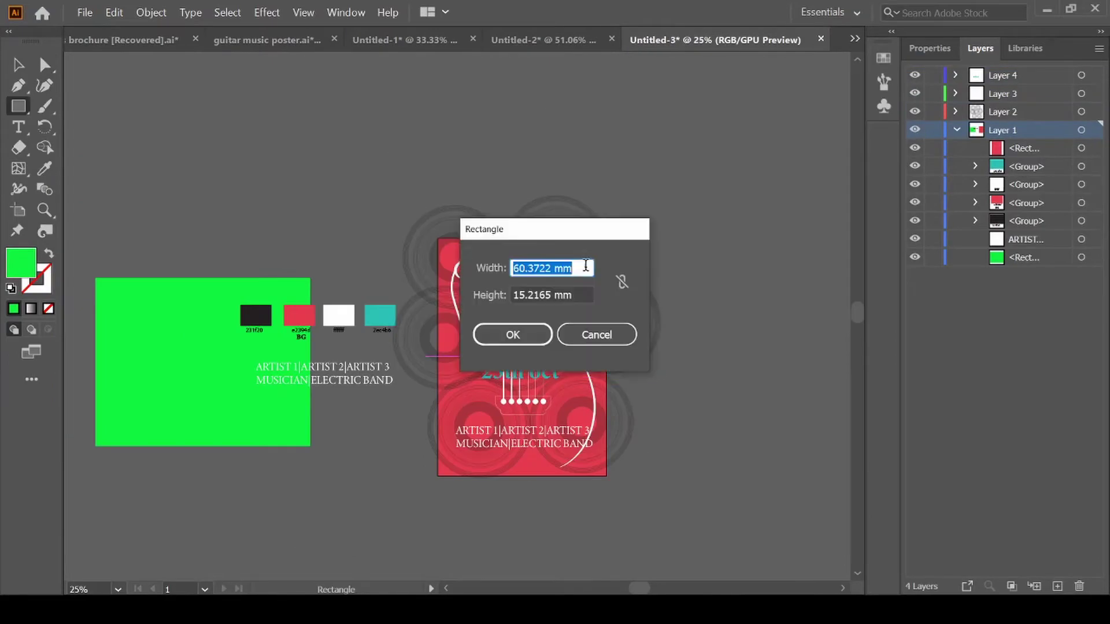
pyautogui.write('216')
pyautogui.press('Tab')
pyautogui.press('Return')
pyautogui.click(346, 13)
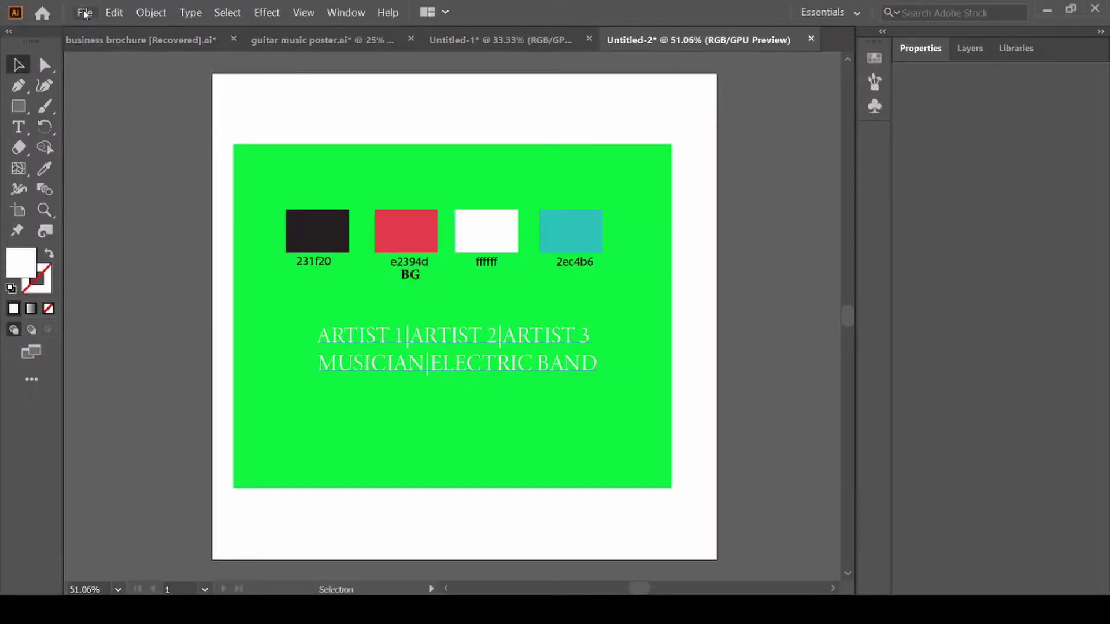
# Create a new blank A4 (210 × 297 mm) document from File > New
pyautogui.click(84, 12)
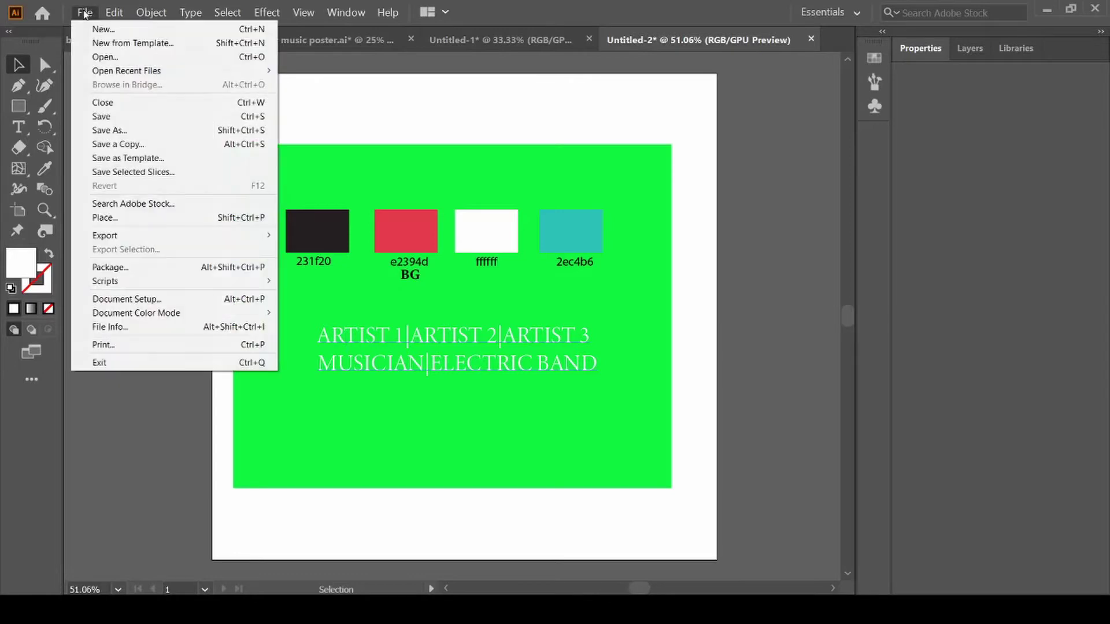
pyautogui.click(94, 30)
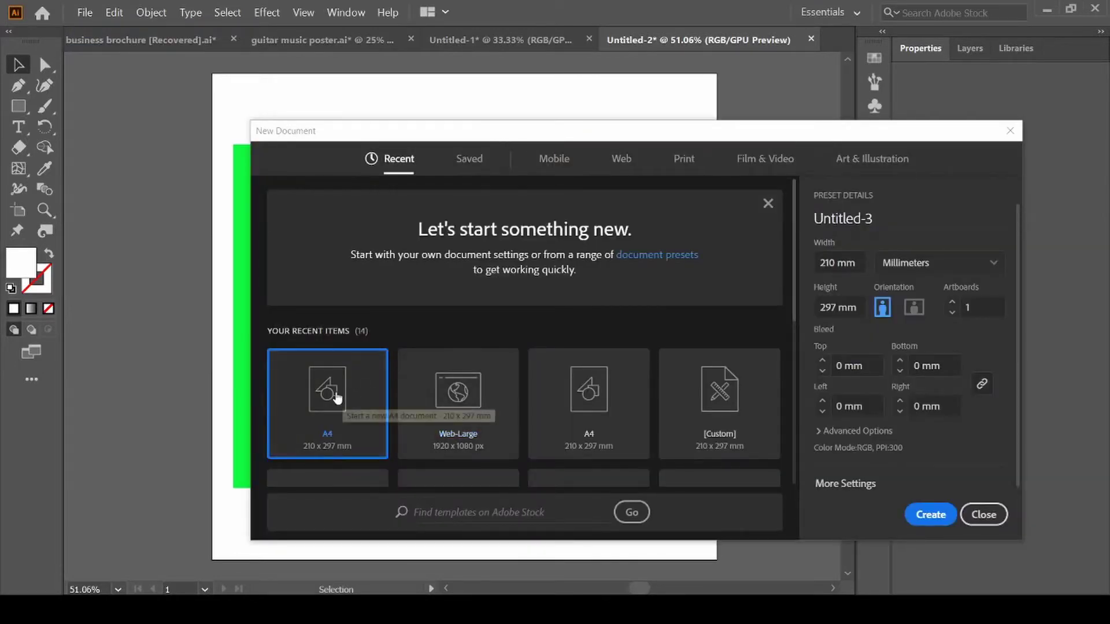
pyautogui.click(931, 514)
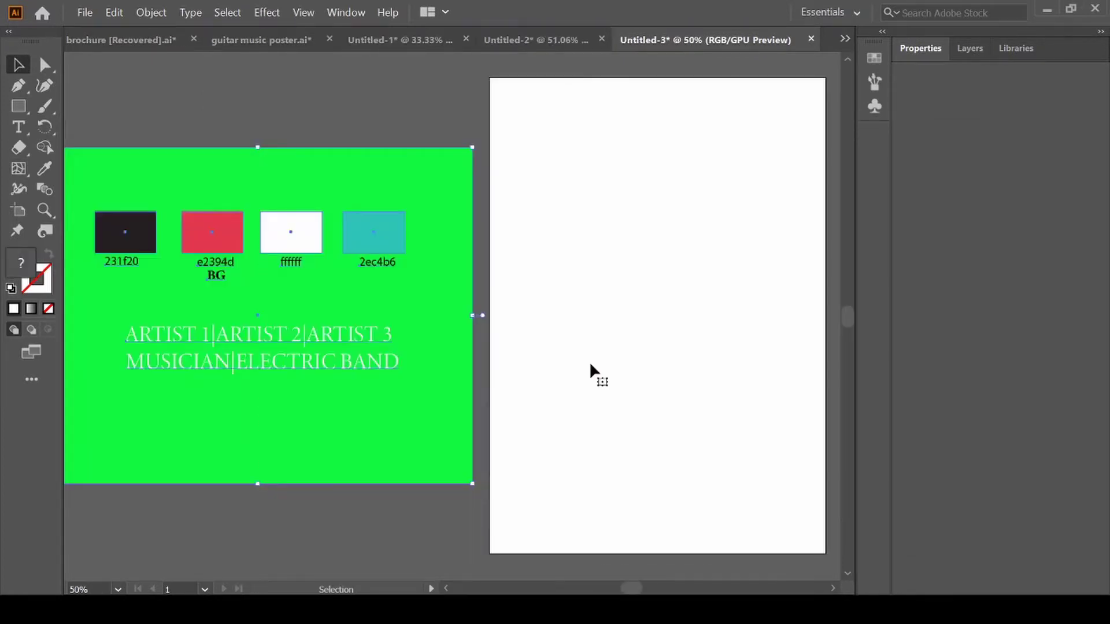
# Draw a 210 × 297 mm rectangle on the new artboard
pyautogui.click(589, 362)
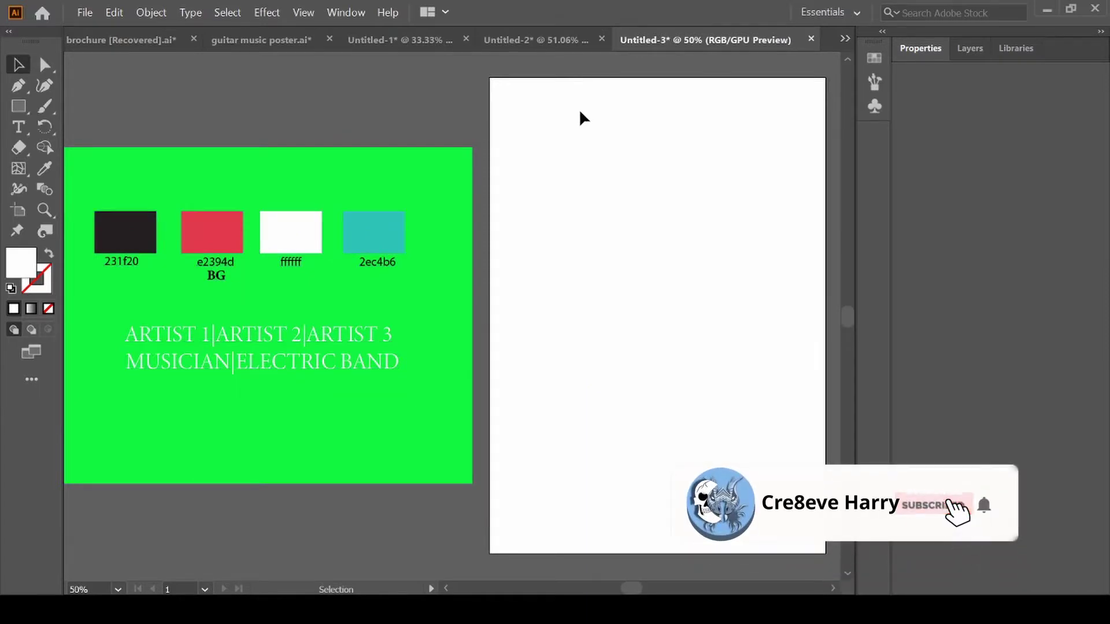
pyautogui.press('m')
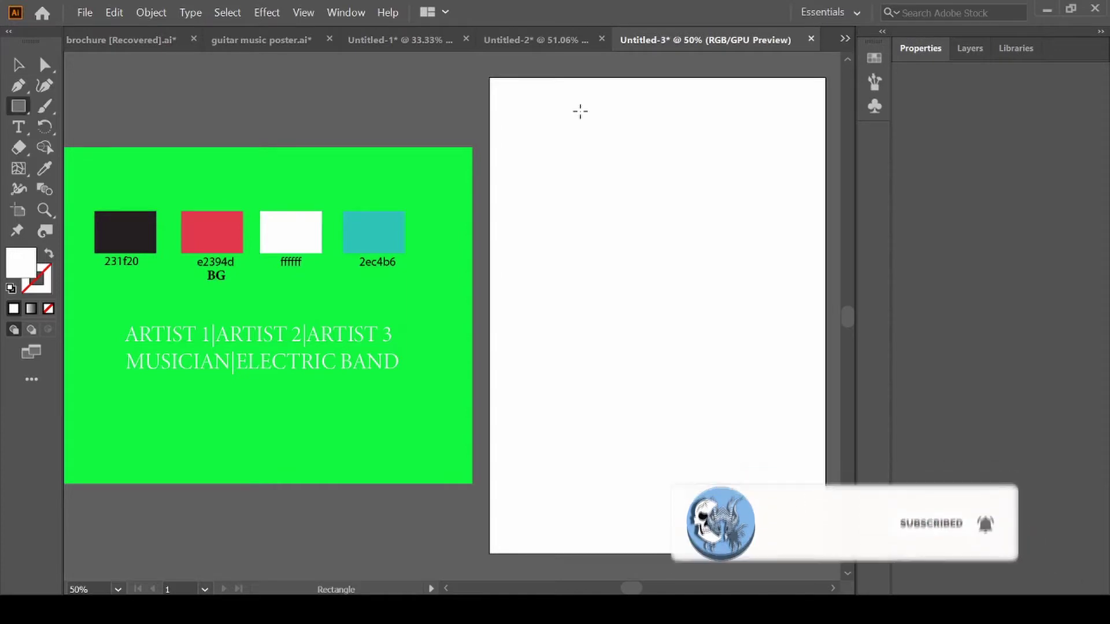
pyautogui.click(677, 284)
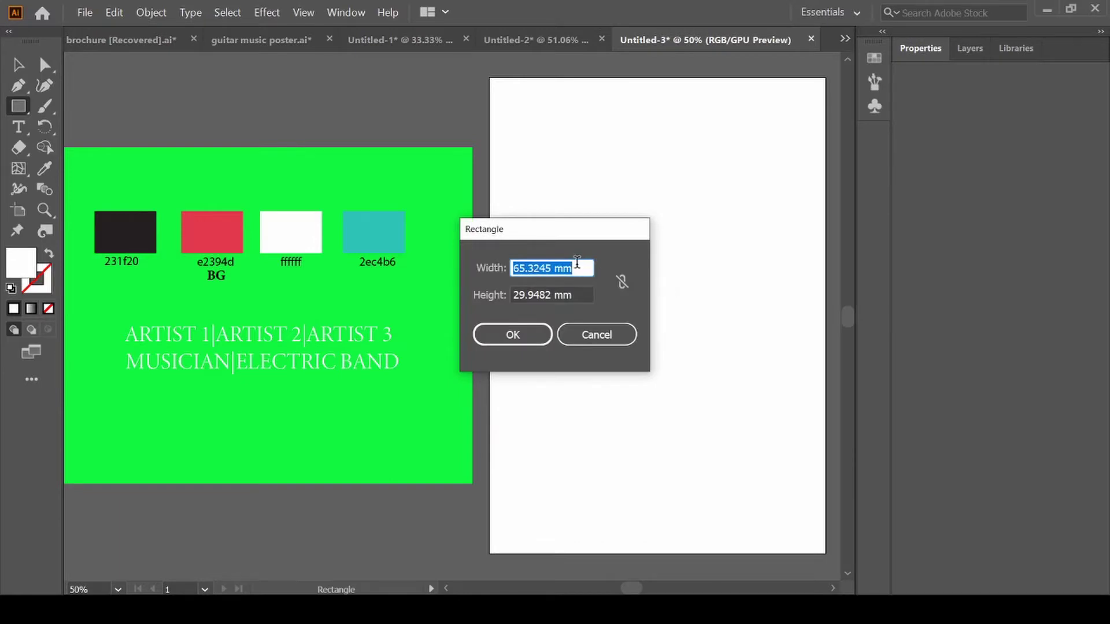
pyautogui.click(577, 263)
pyautogui.write('210')
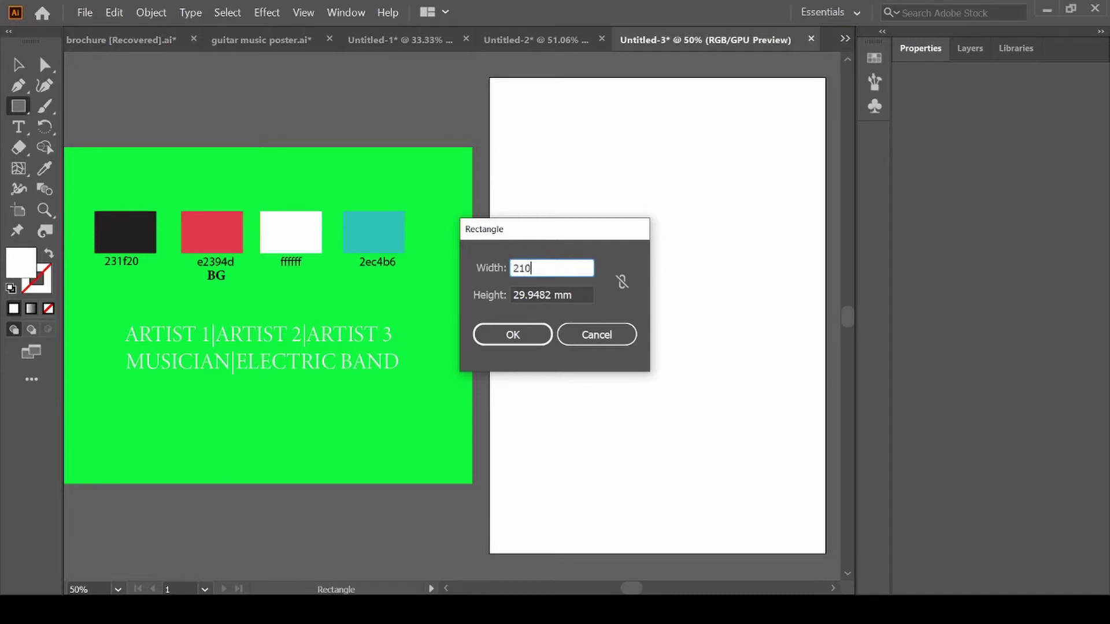
pyautogui.click(577, 295)
pyautogui.write('297')
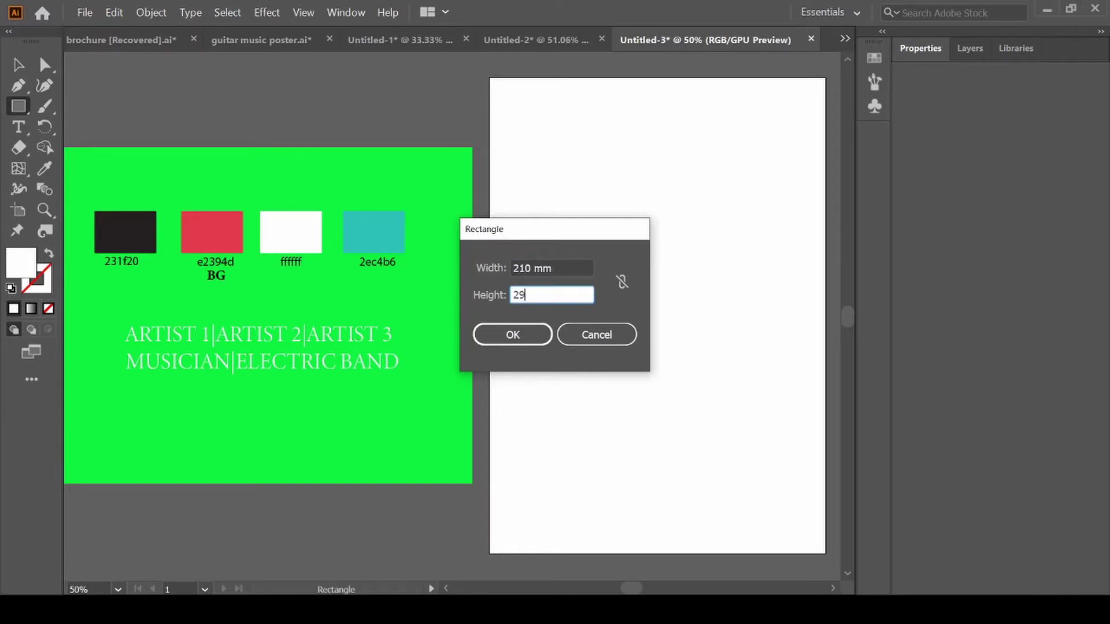
pyautogui.click(509, 341)
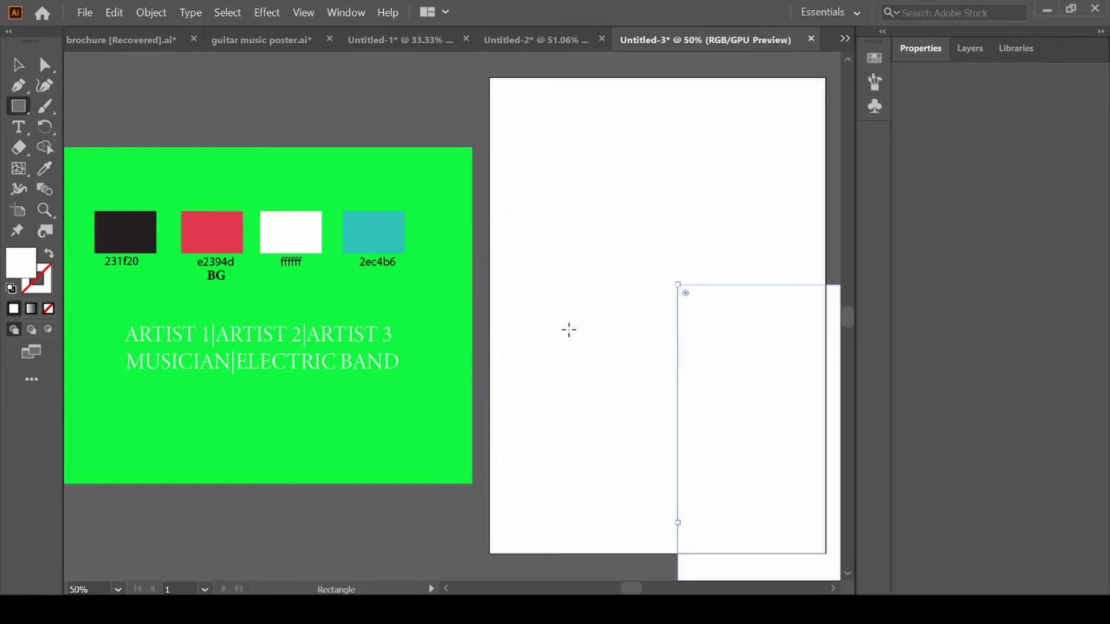
pyautogui.hscroll(5, 569, 330)
pyautogui.hscroll(-4, 569, 330)
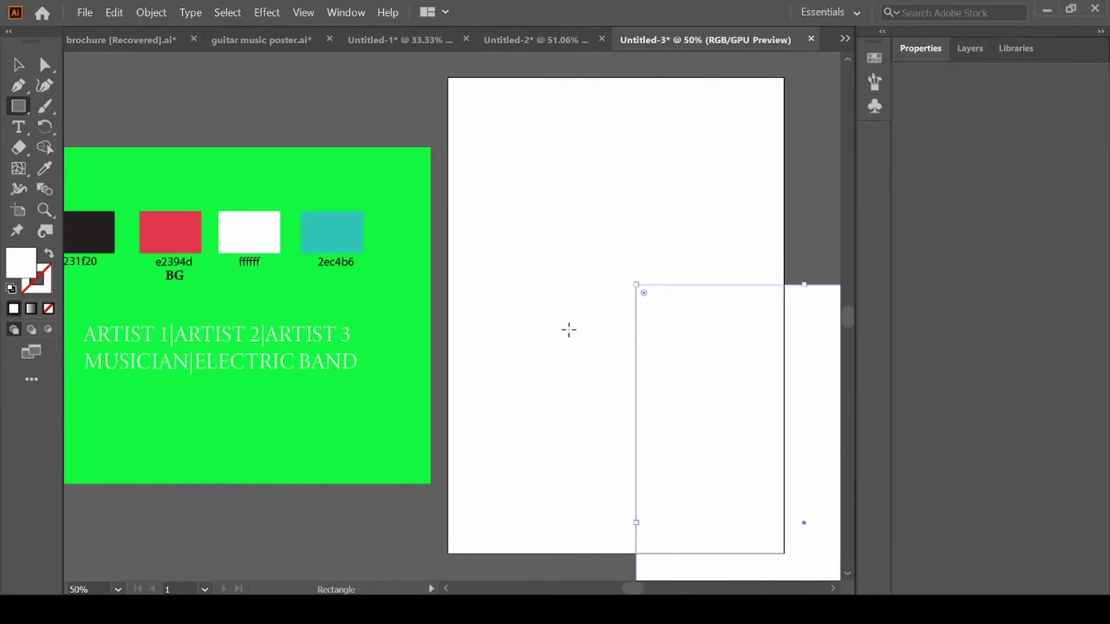
# Fill the rectangle with the red e2394d swatch colour using the Eyedropper
pyautogui.press('i')
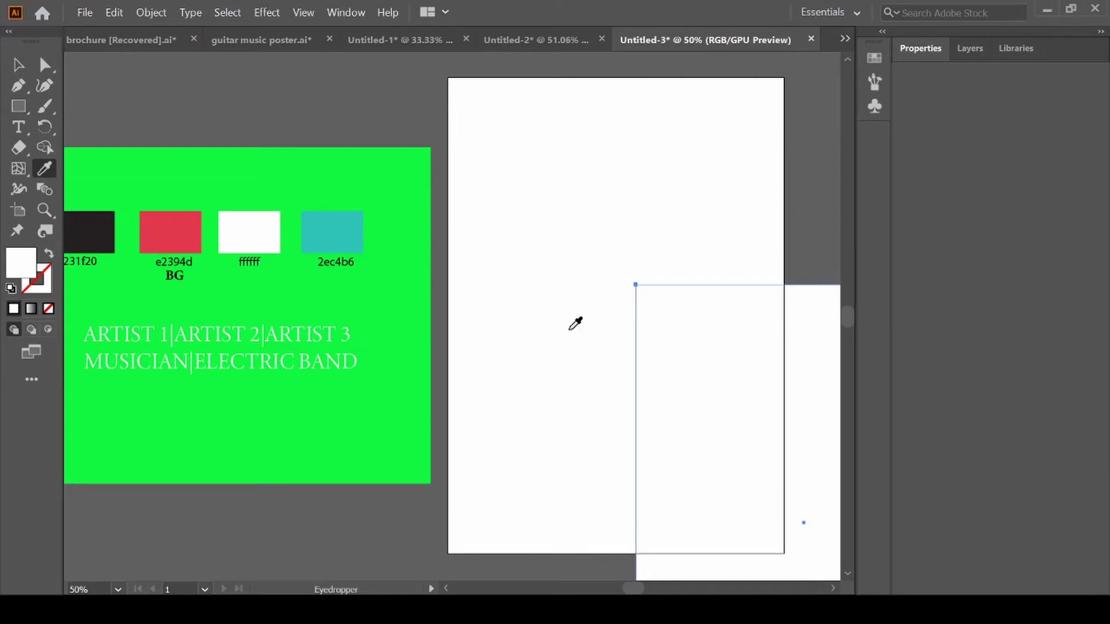
pyautogui.click(173, 230)
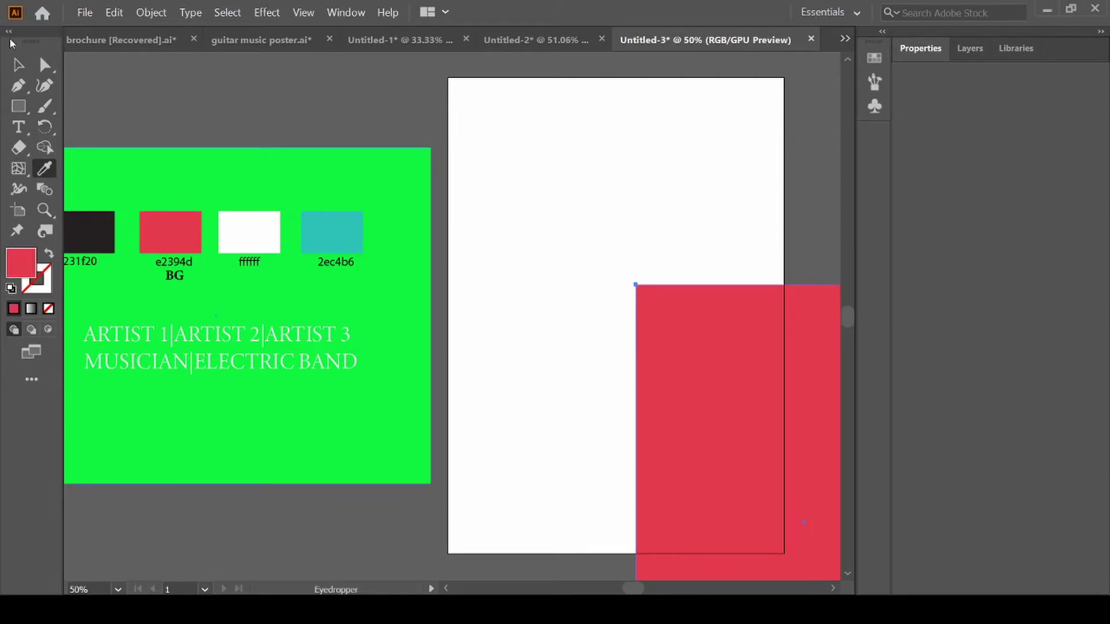
pyautogui.click(18, 63)
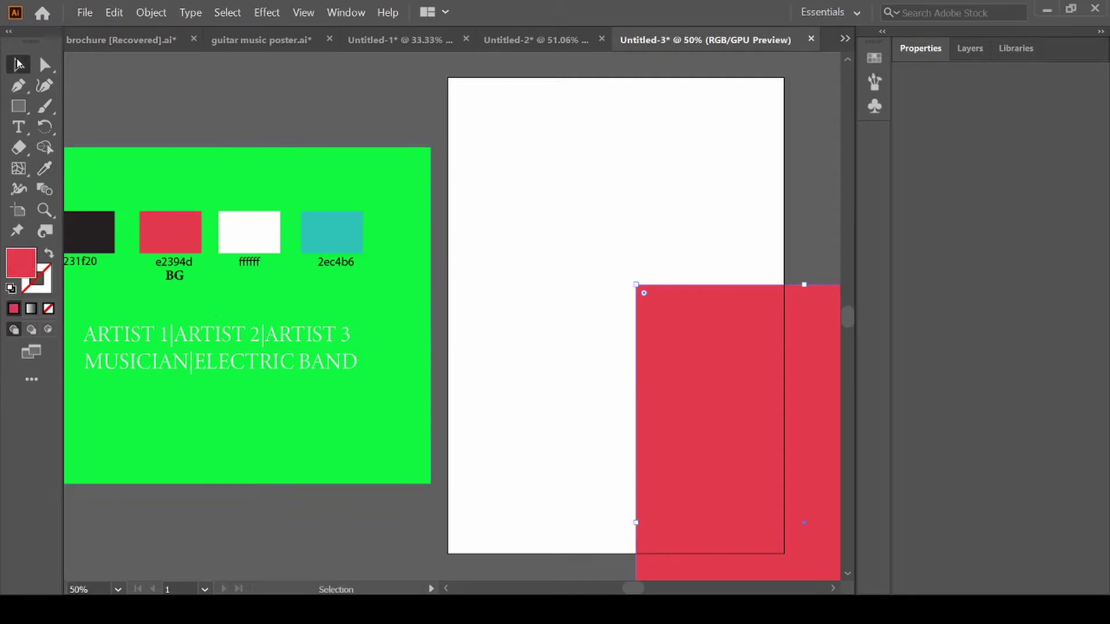
pyautogui.click(346, 13)
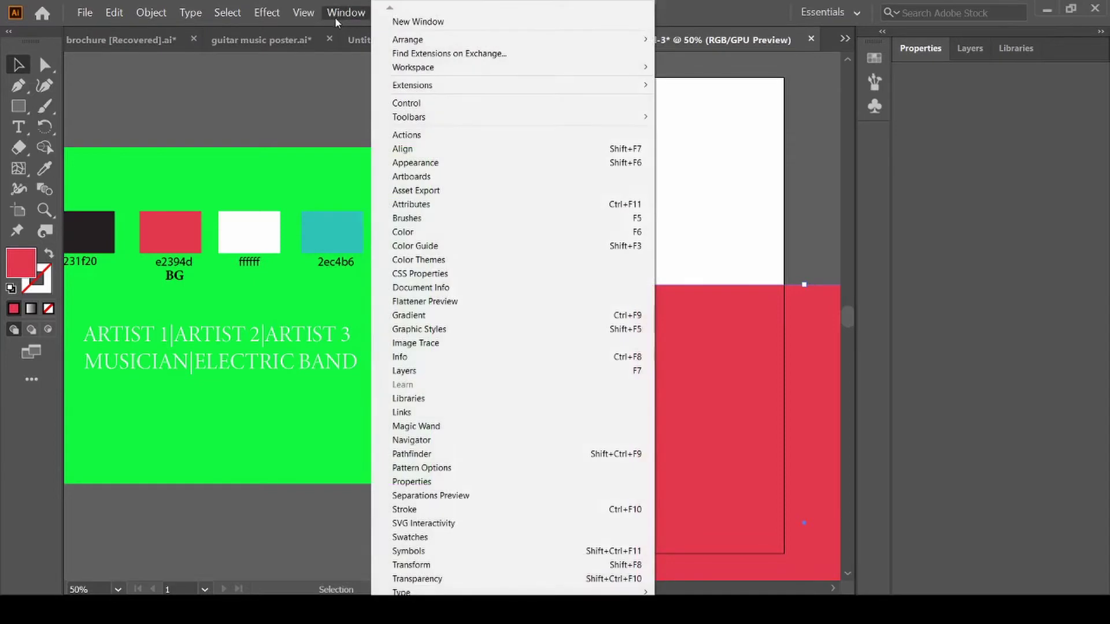
# Align the red rectangle to the artboard, centred both horizontally and vertically
pyautogui.click(402, 149)
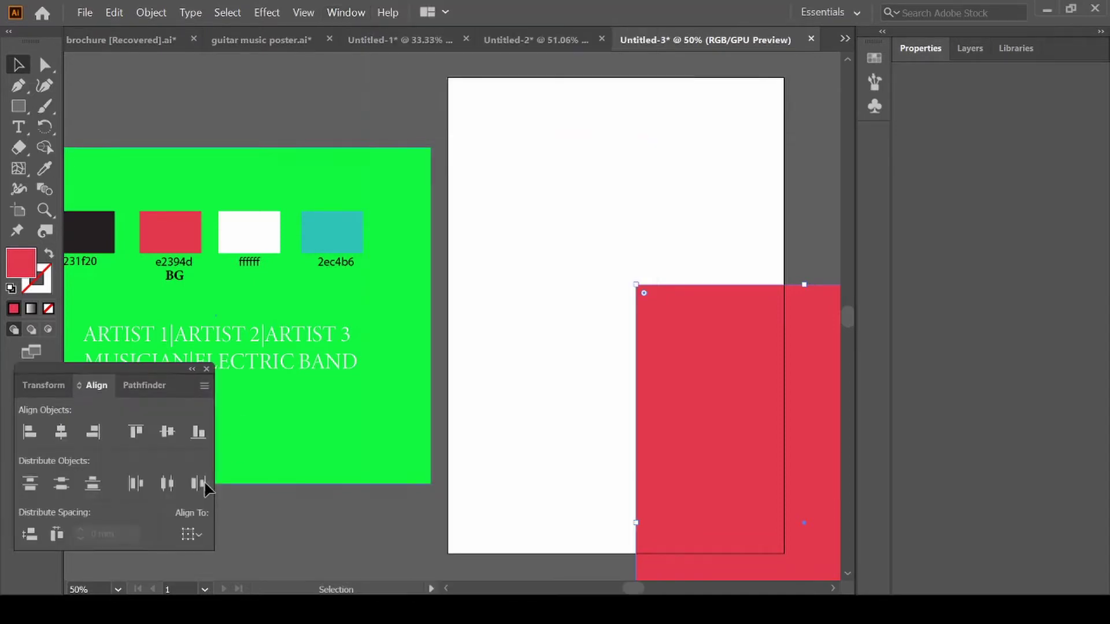
pyautogui.click(193, 536)
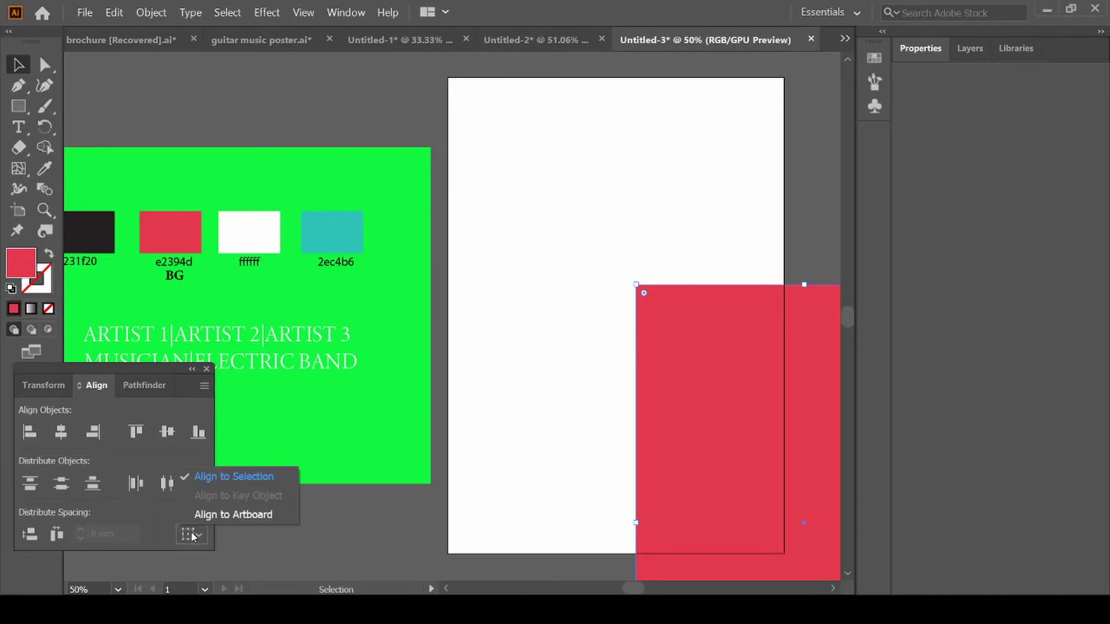
pyautogui.click(220, 515)
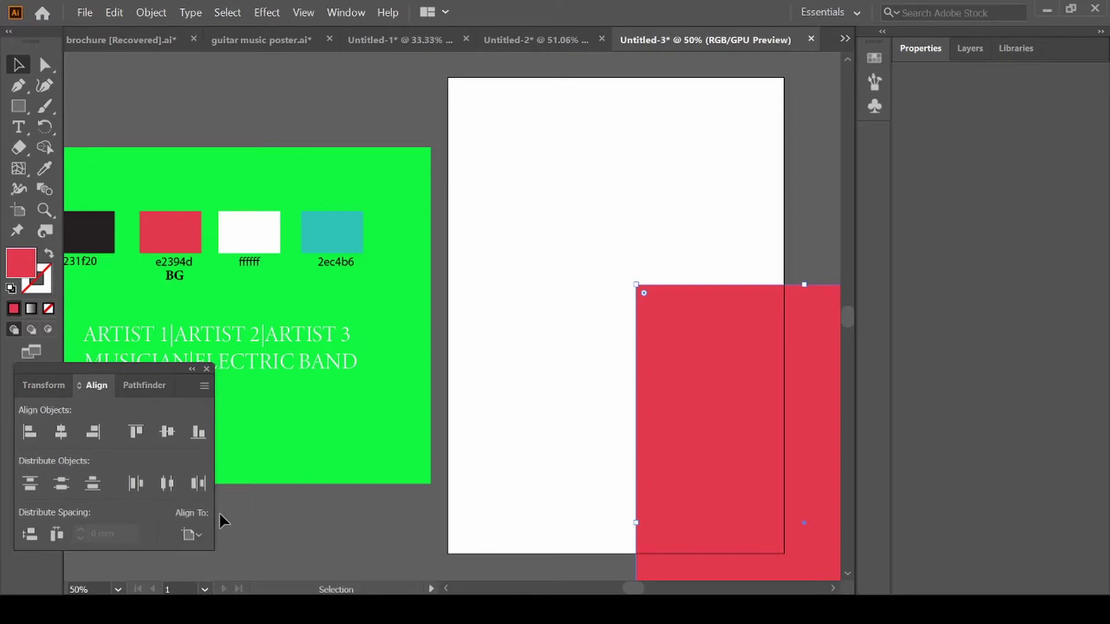
pyautogui.click(60, 432)
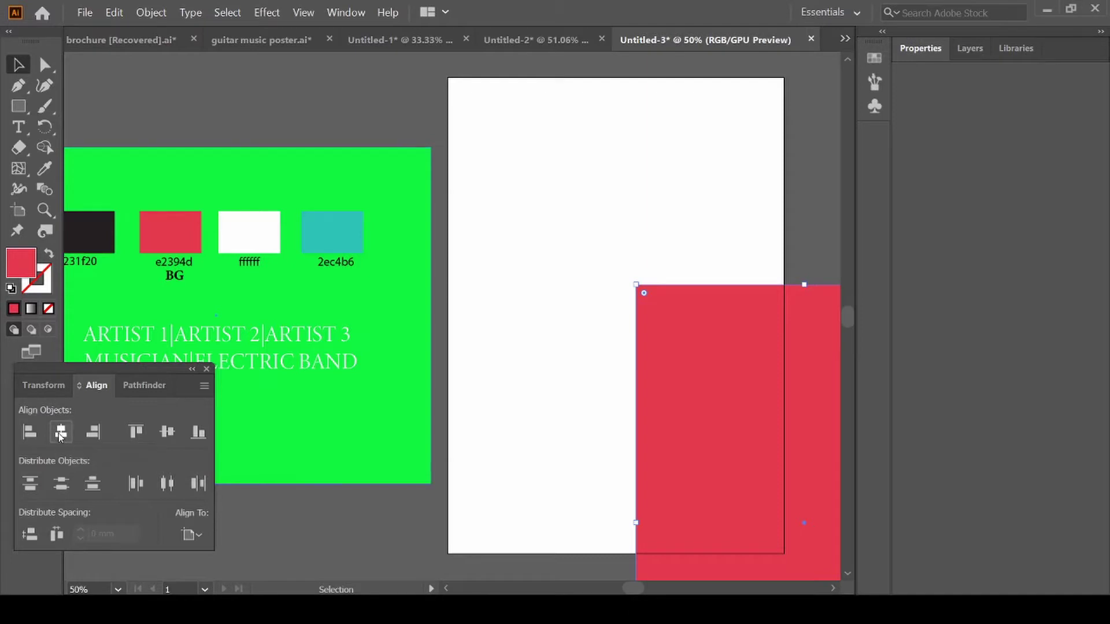
pyautogui.click(167, 433)
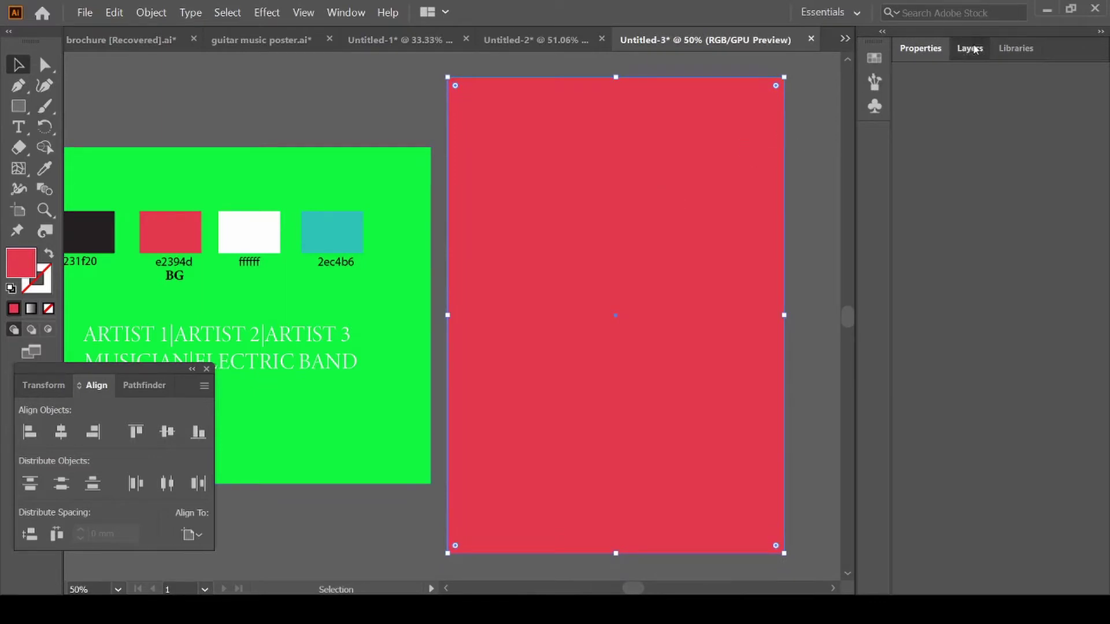
# Lock Layer 1 in the Layers panel and create a new Layer 2 above it
pyautogui.click(974, 50)
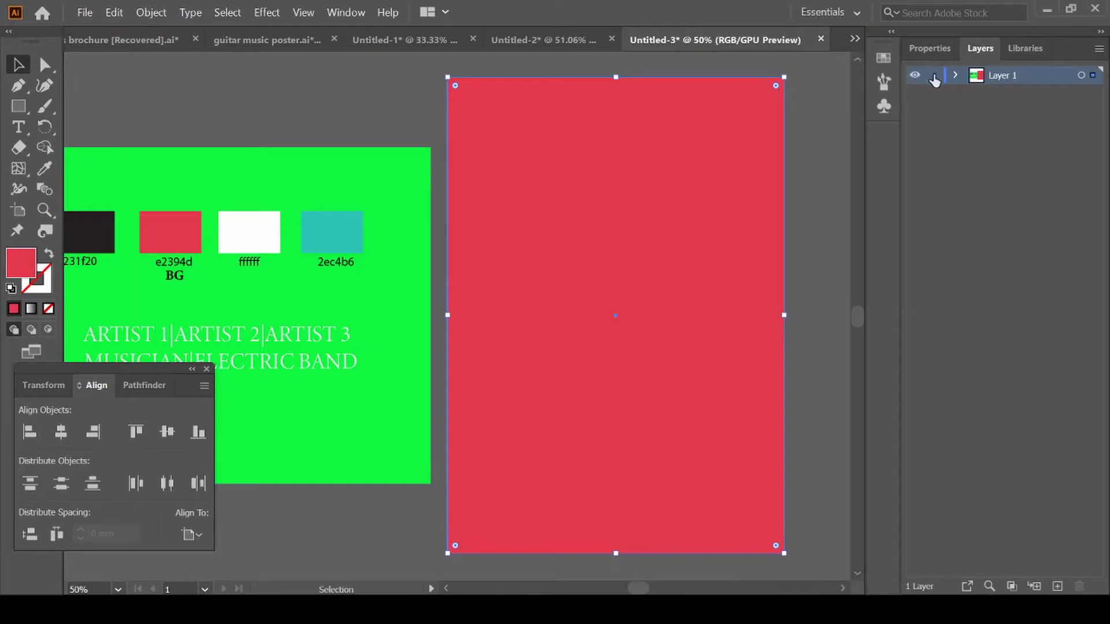
pyautogui.click(934, 76)
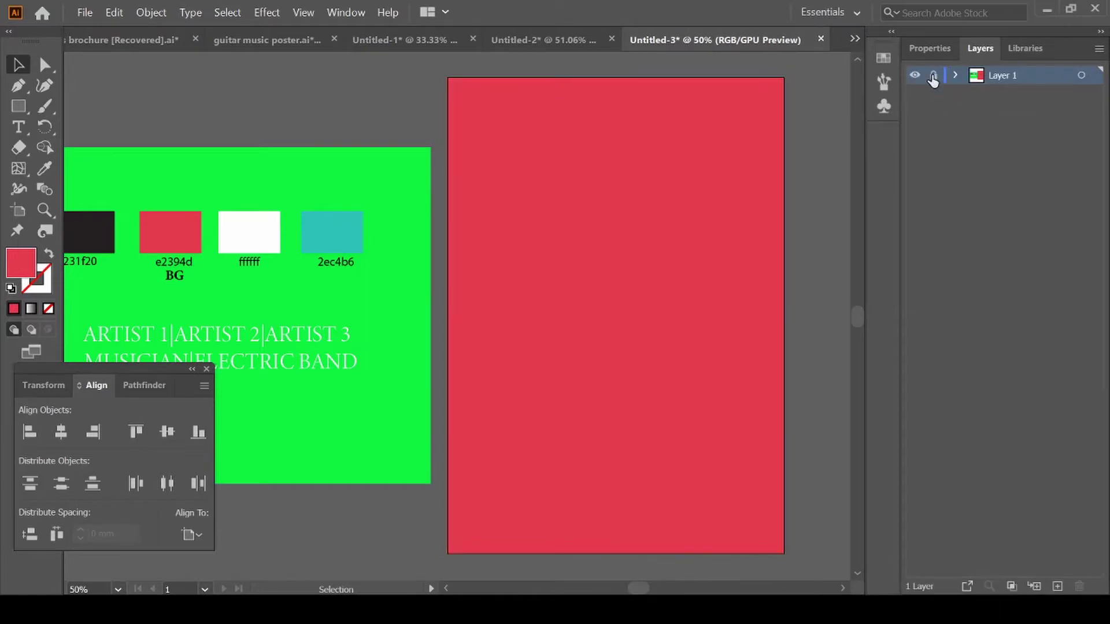
pyautogui.click(1057, 587)
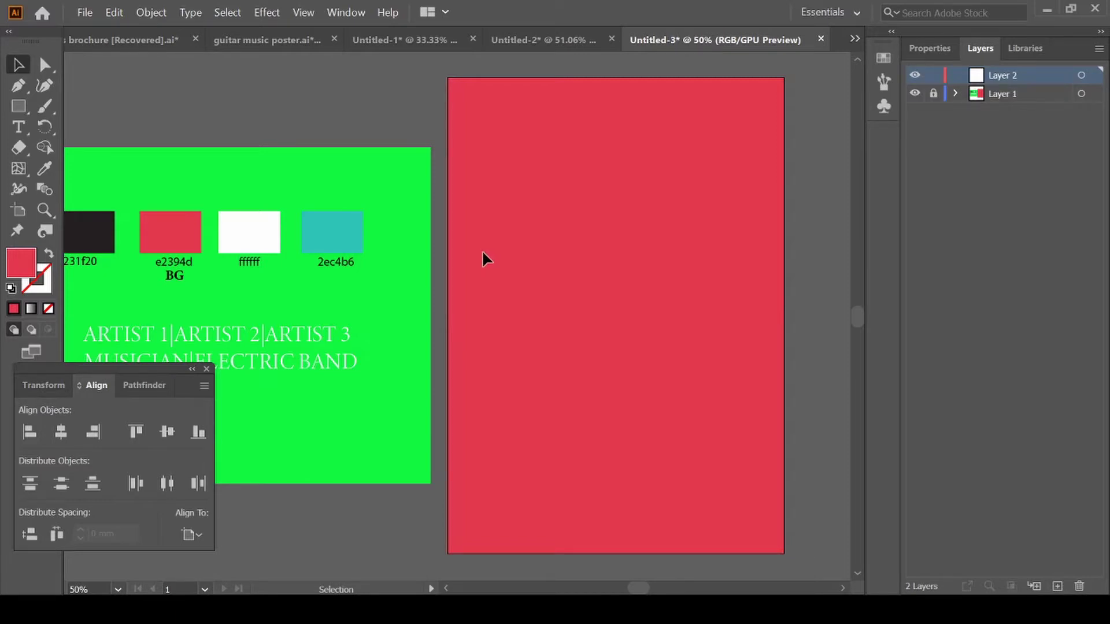
pyautogui.press('l')
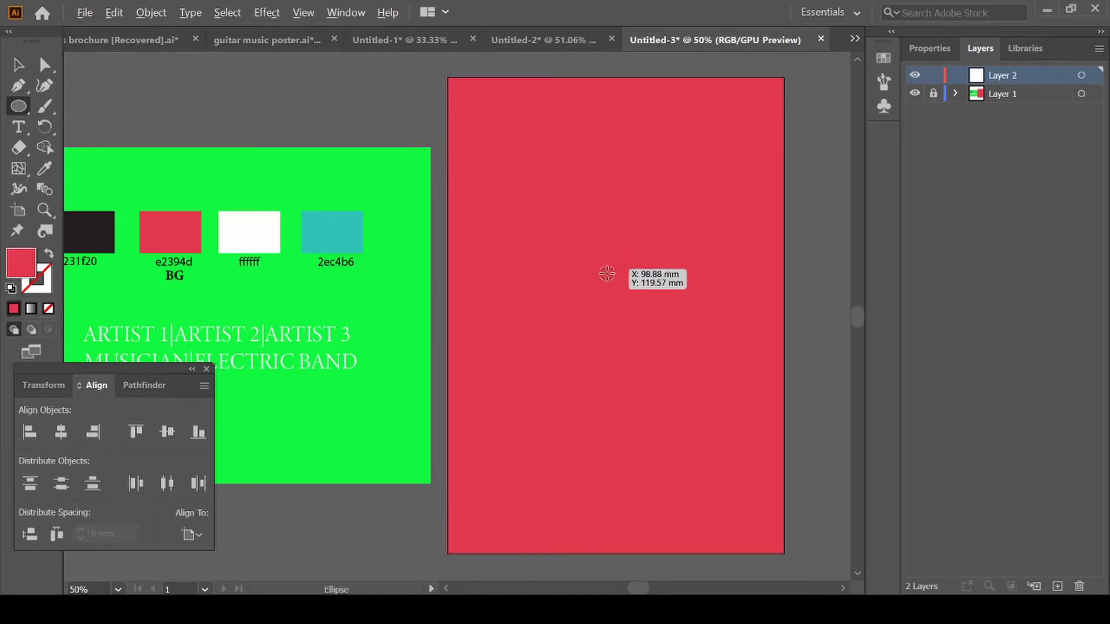
# Draw a circle about 128.6 mm across, growing out from its centre
pyautogui.press('alt')
pyautogui.moveTo(607, 280); pyautogui.dragTo(667, 382)
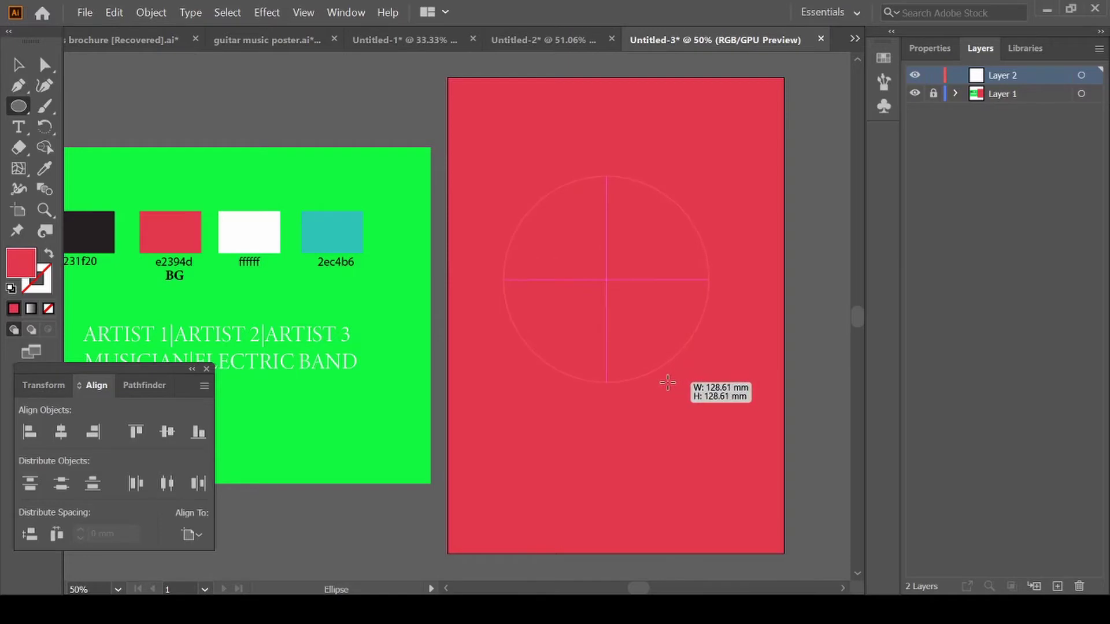
pyautogui.moveTo(667, 382); pyautogui.dragTo(668, 382)
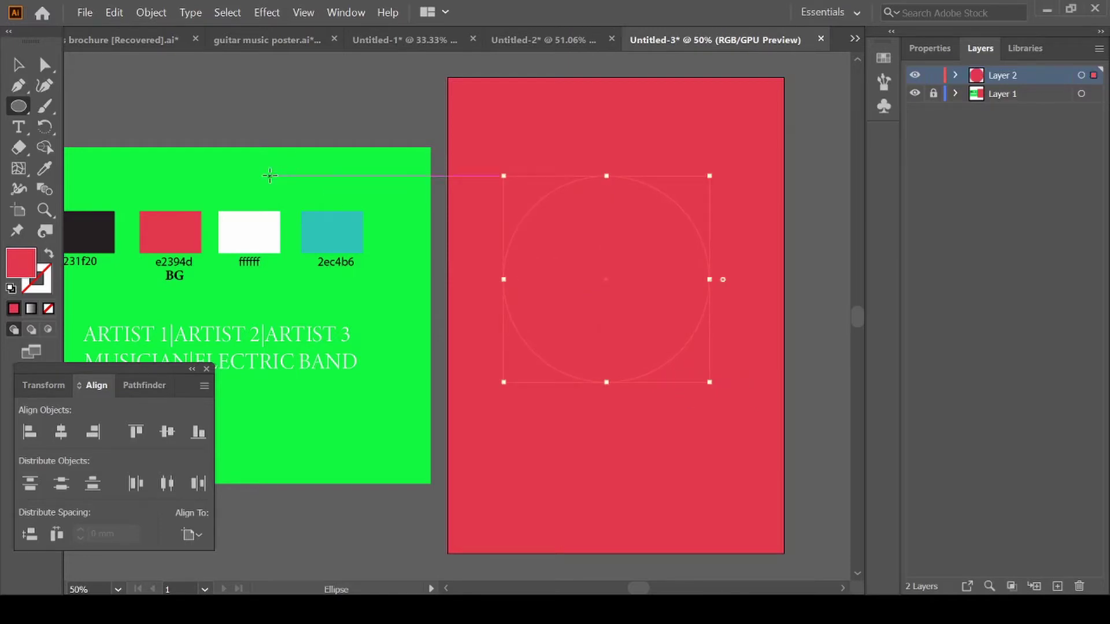
# Give the circle a dark 231f20 outline of 2 pt with no fill
pyautogui.press('i')
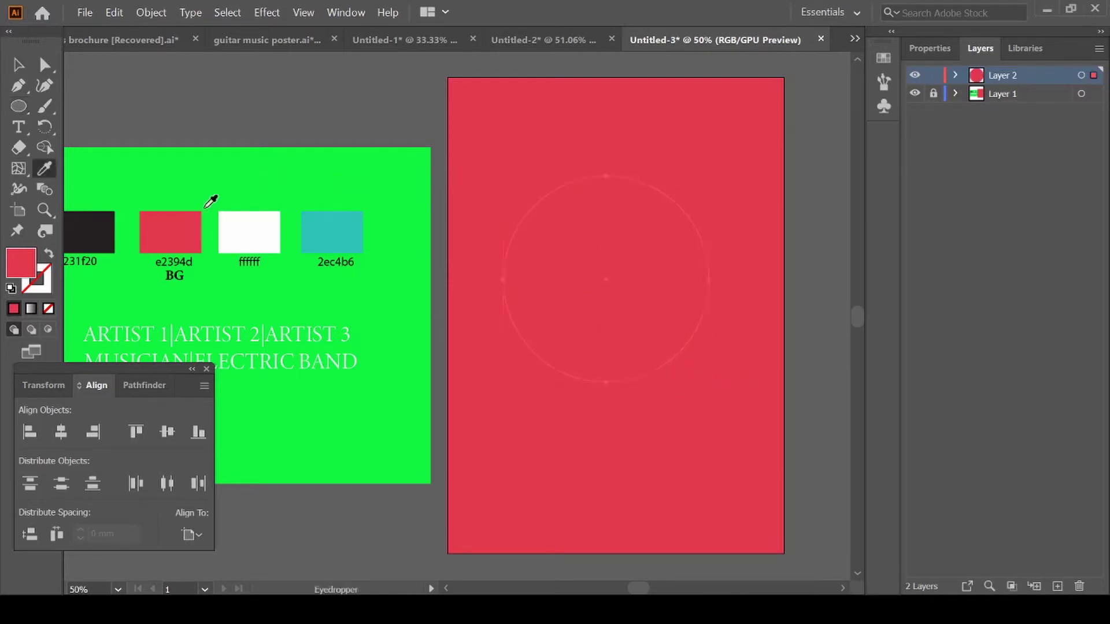
pyautogui.hscroll(-5, 211, 200)
pyautogui.click(260, 220)
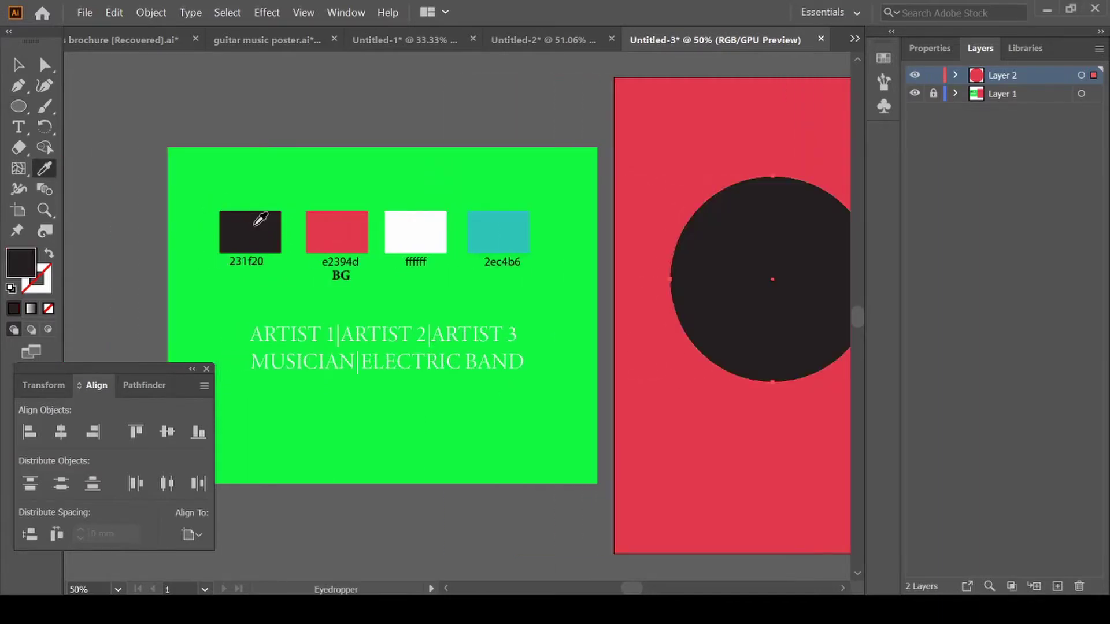
pyautogui.click(50, 255)
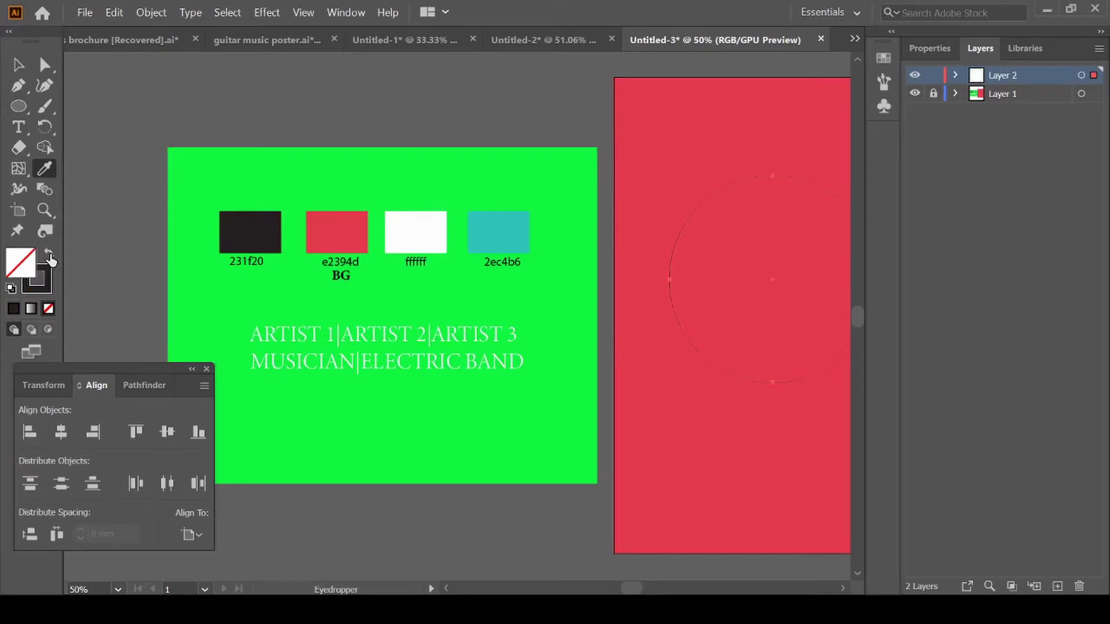
pyautogui.click(929, 49)
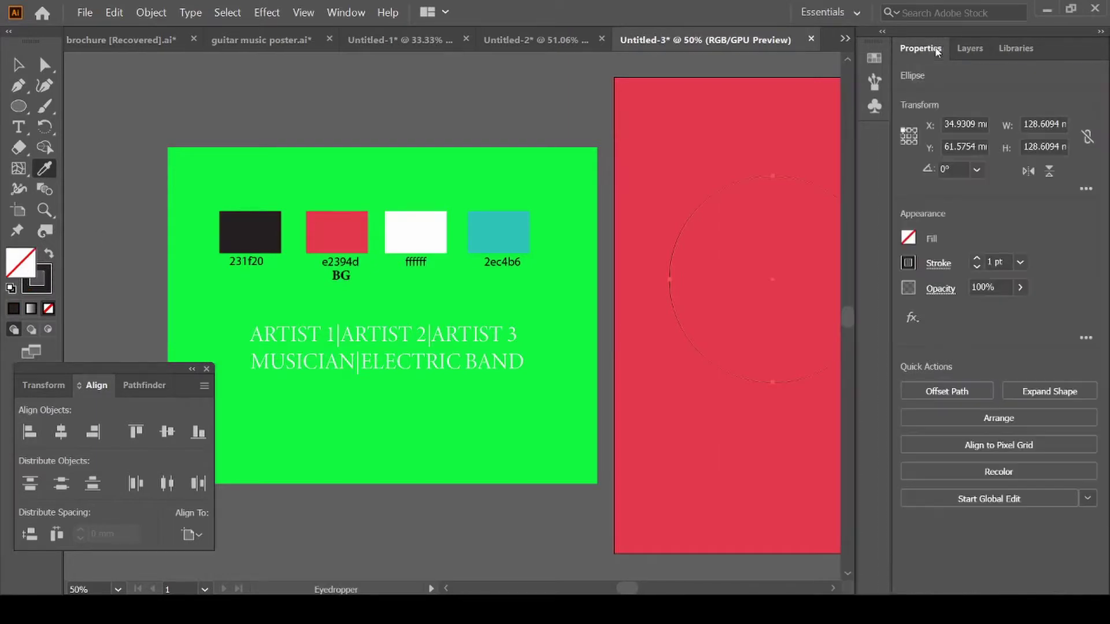
pyautogui.click(1020, 263)
pyautogui.hscroll(5, 644, 289)
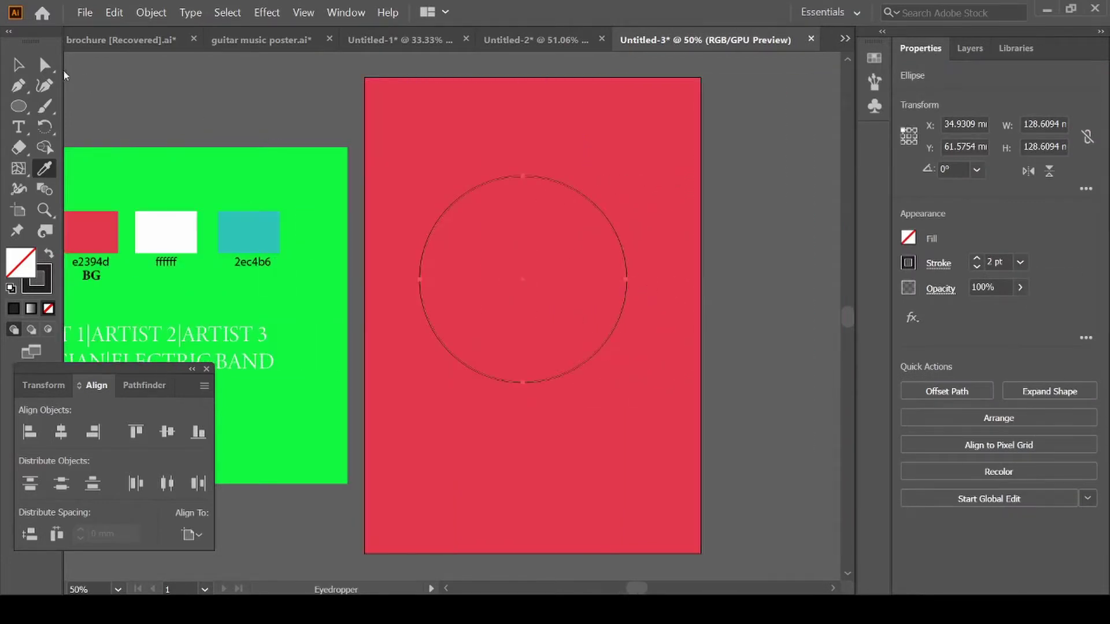
# Scale in three smaller concentric copies of the circle, about 94.9, 70.8 and 42.1 mm across
pyautogui.click(18, 65)
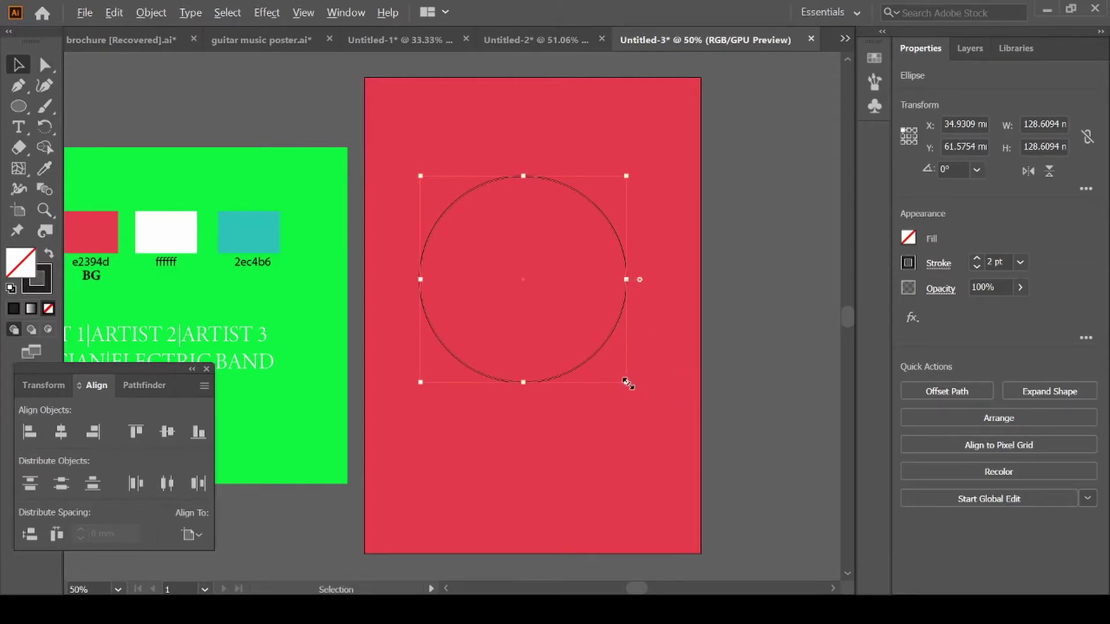
pyautogui.moveTo(628, 384); pyautogui.dragTo(601, 358)
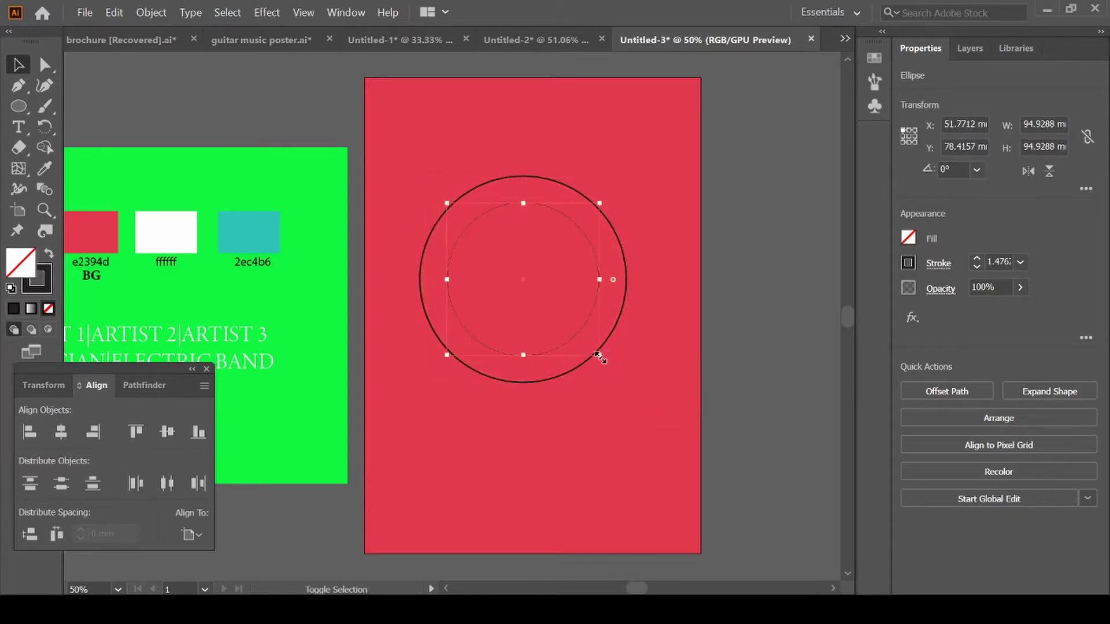
pyautogui.press('ctrl')
pyautogui.press('ctrl')
pyautogui.press('shift')
pyautogui.moveTo(602, 356); pyautogui.dragTo(581, 338)
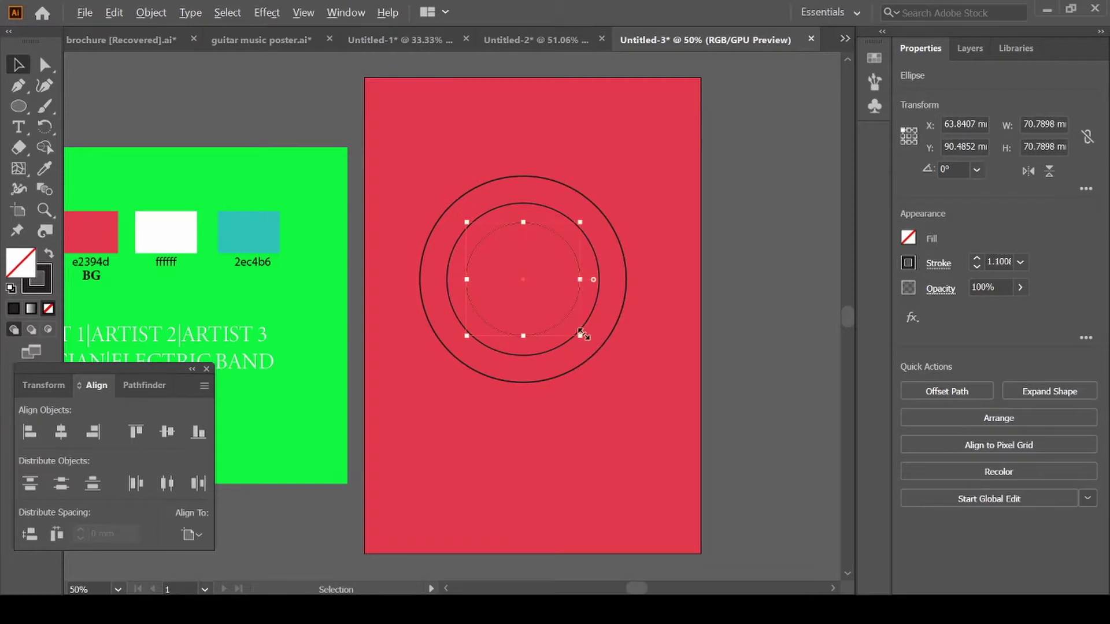
pyautogui.moveTo(583, 334); pyautogui.dragTo(558, 313)
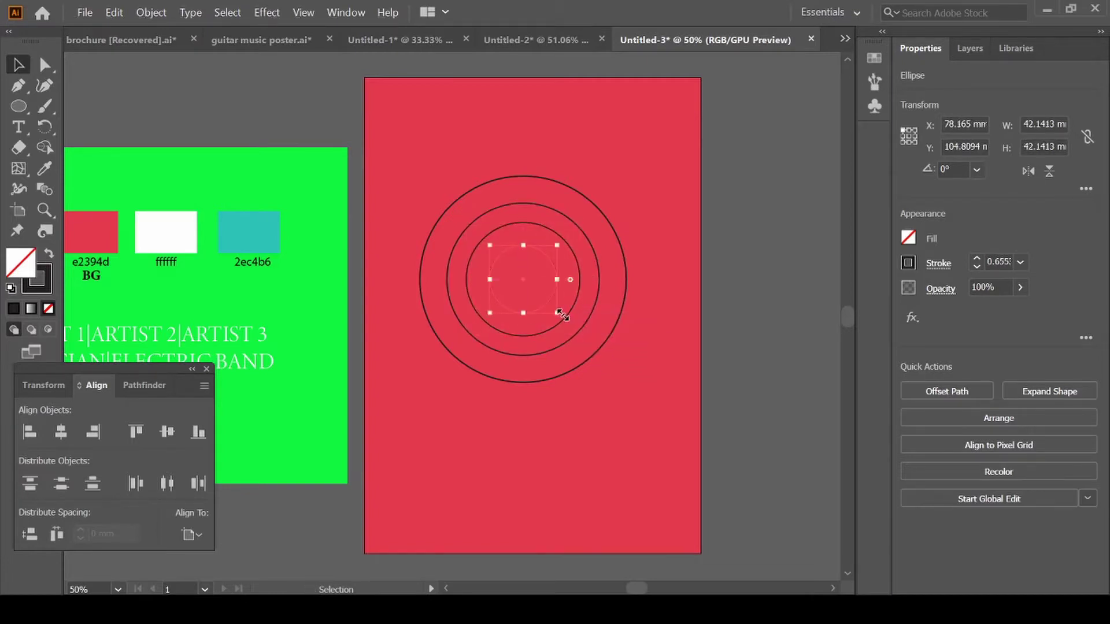
# Select all four concentric circles together, from innermost to outermost
pyautogui.click(722, 312)
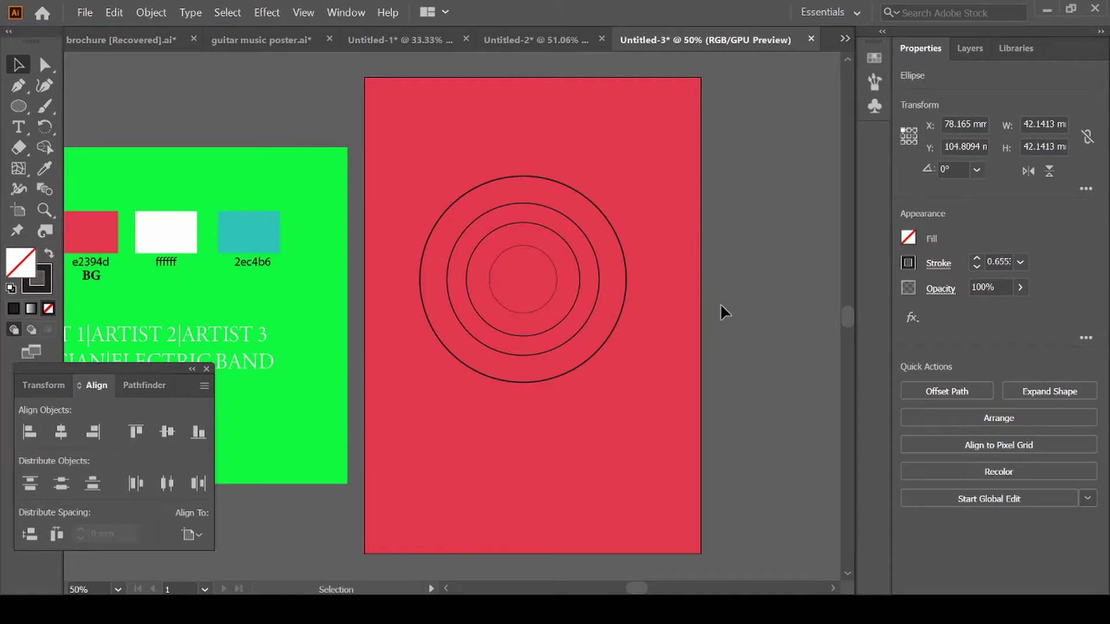
pyautogui.click(551, 311)
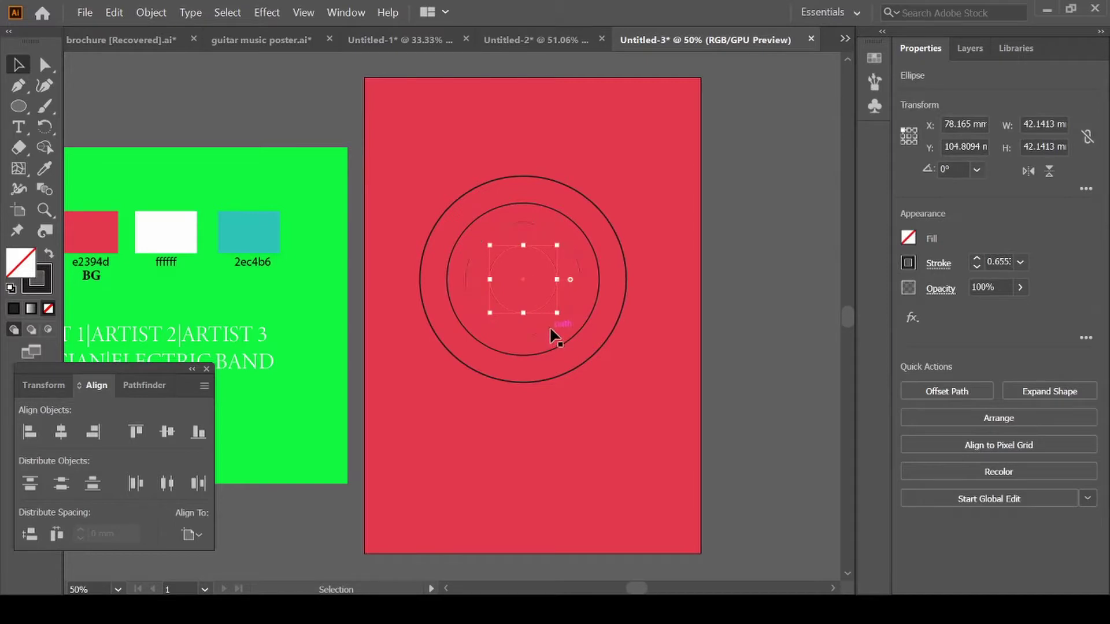
pyautogui.keyDown('shift'); pyautogui.click(553, 336); pyautogui.keyUp('shift')
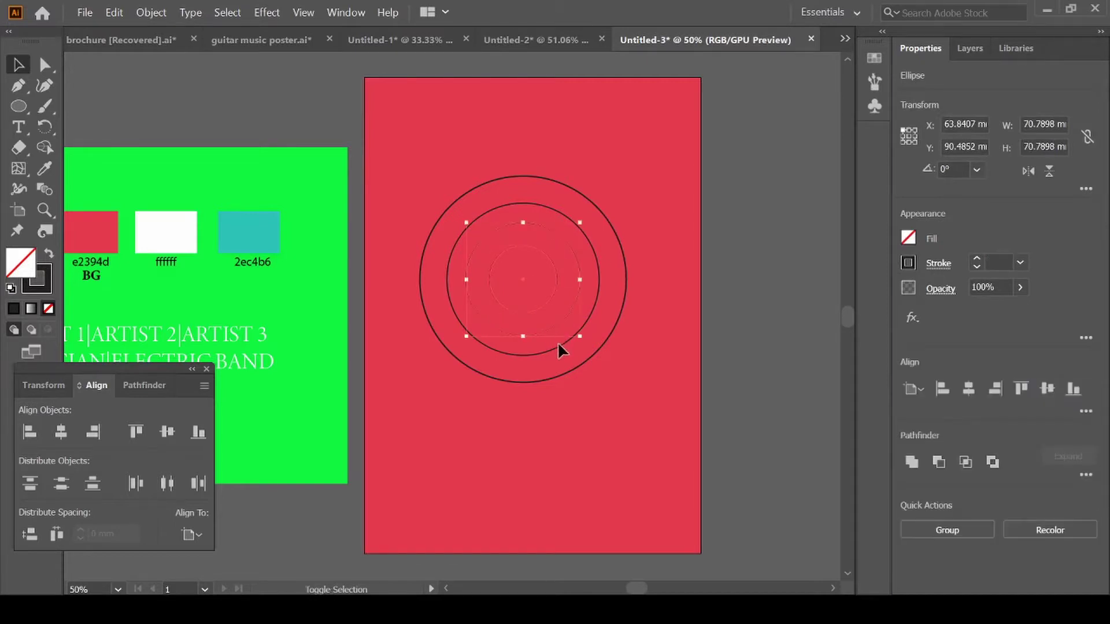
pyautogui.keyDown('shift'); pyautogui.click(561, 348); pyautogui.keyUp('shift')
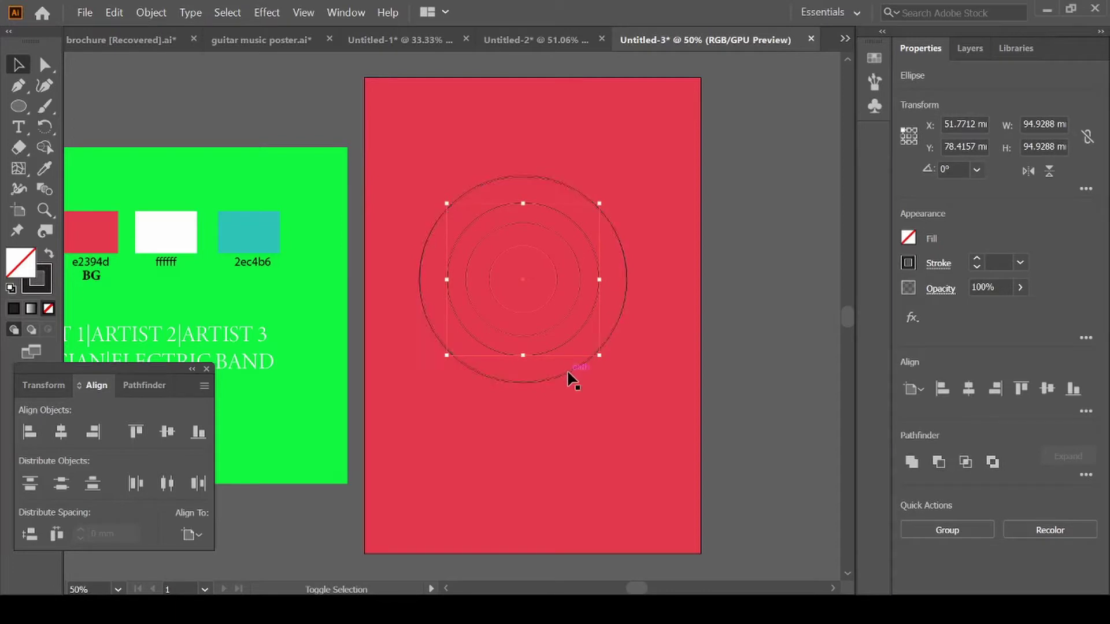
pyautogui.keyDown('shift'); pyautogui.click(568, 374); pyautogui.keyUp('shift')
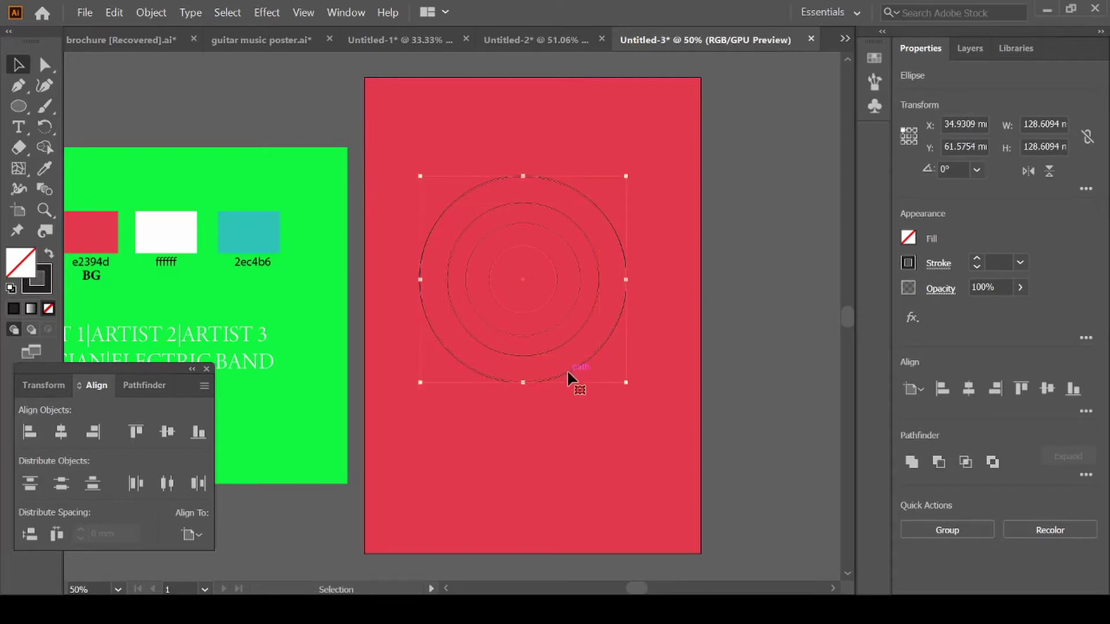
pyautogui.press('w')
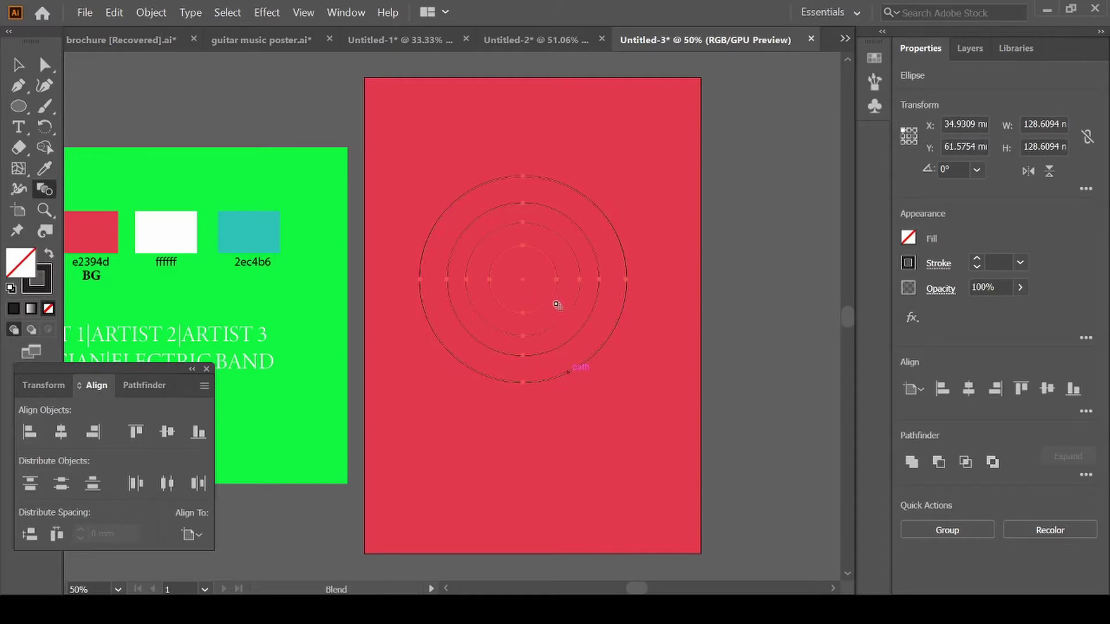
# Blend from the innermost circle outward through each larger circle in turn
pyautogui.click(567, 317)
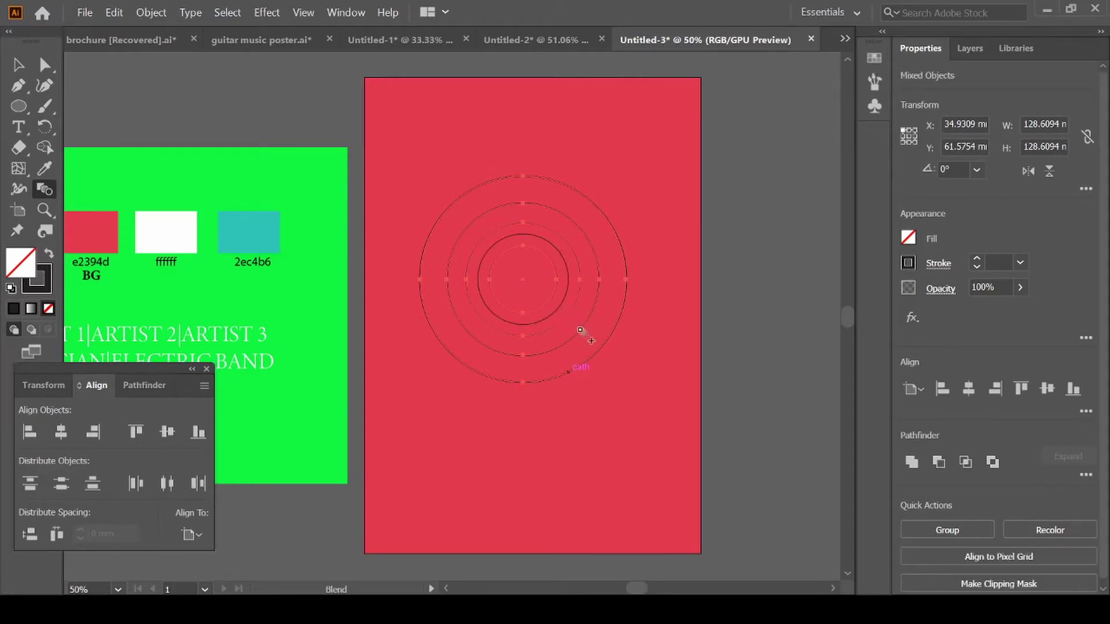
pyautogui.click(582, 332)
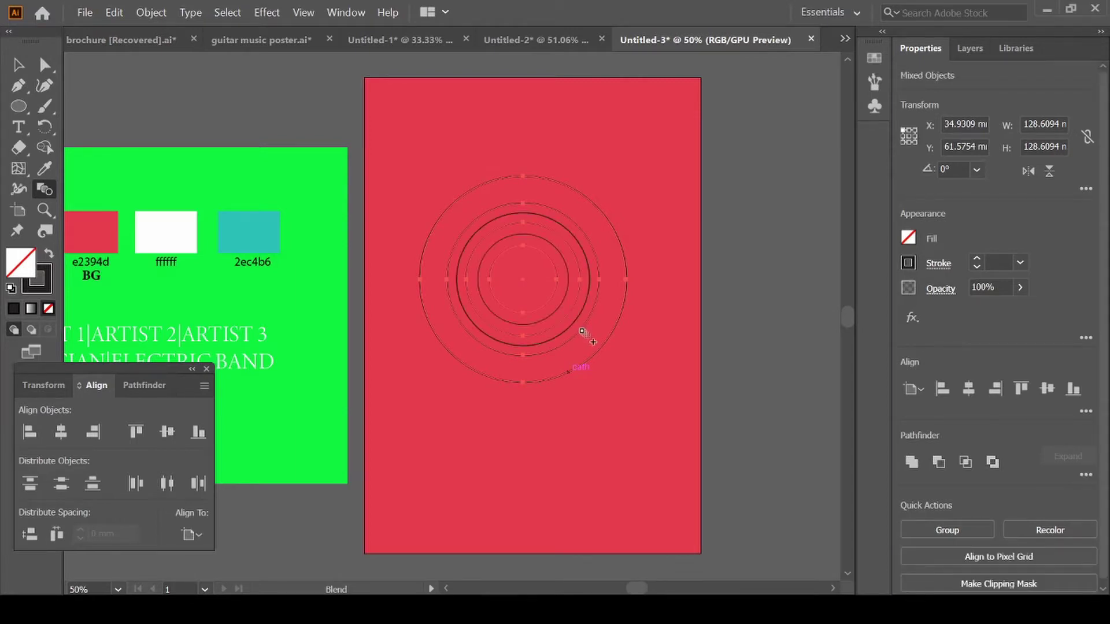
pyautogui.click(603, 347)
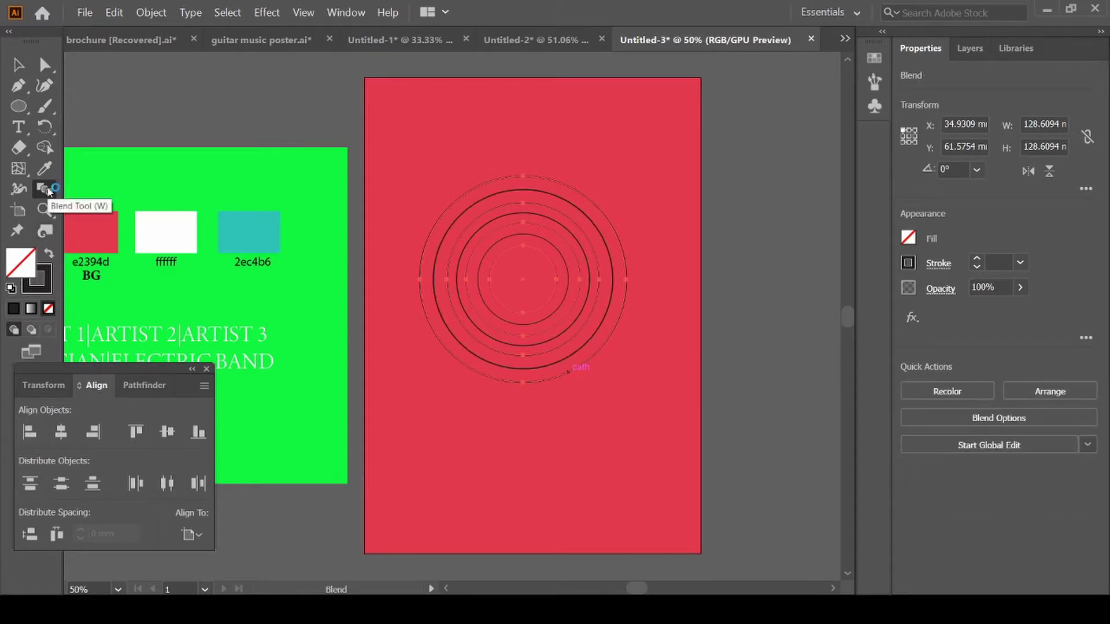
# Set the blend spacing to 10 specified steps, with preview on
pyautogui.doubleClick(44, 189)
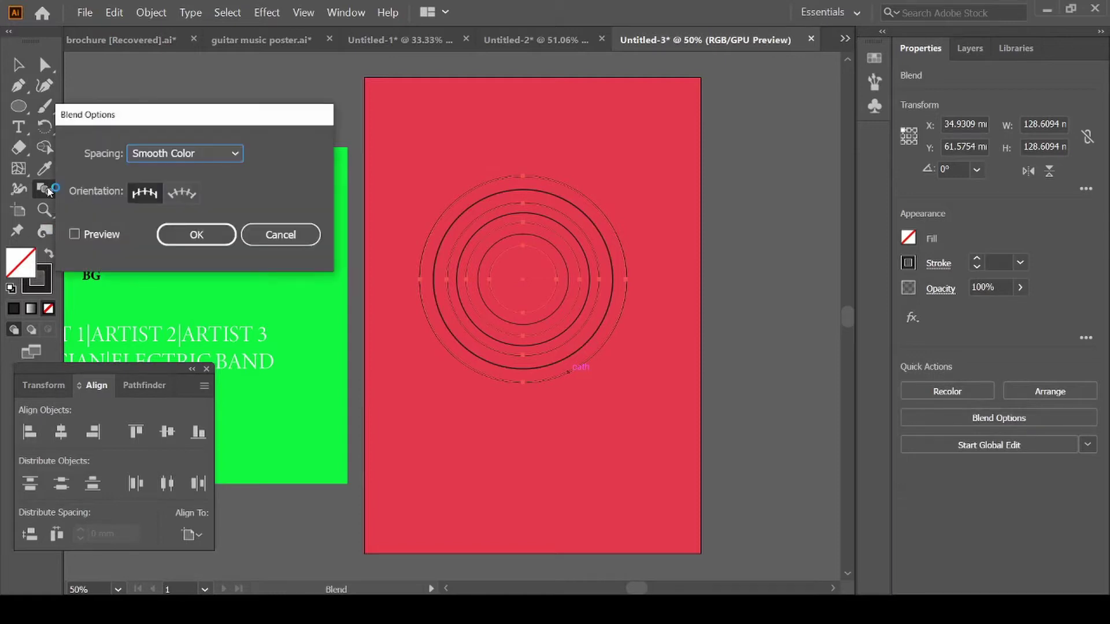
pyautogui.click(233, 154)
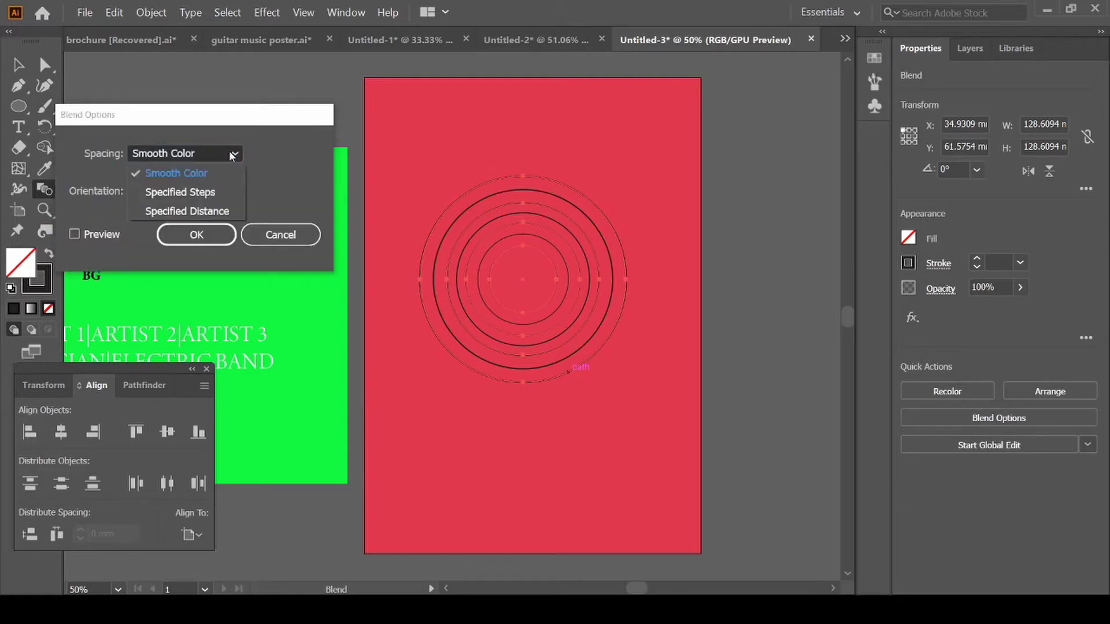
pyautogui.click(178, 192)
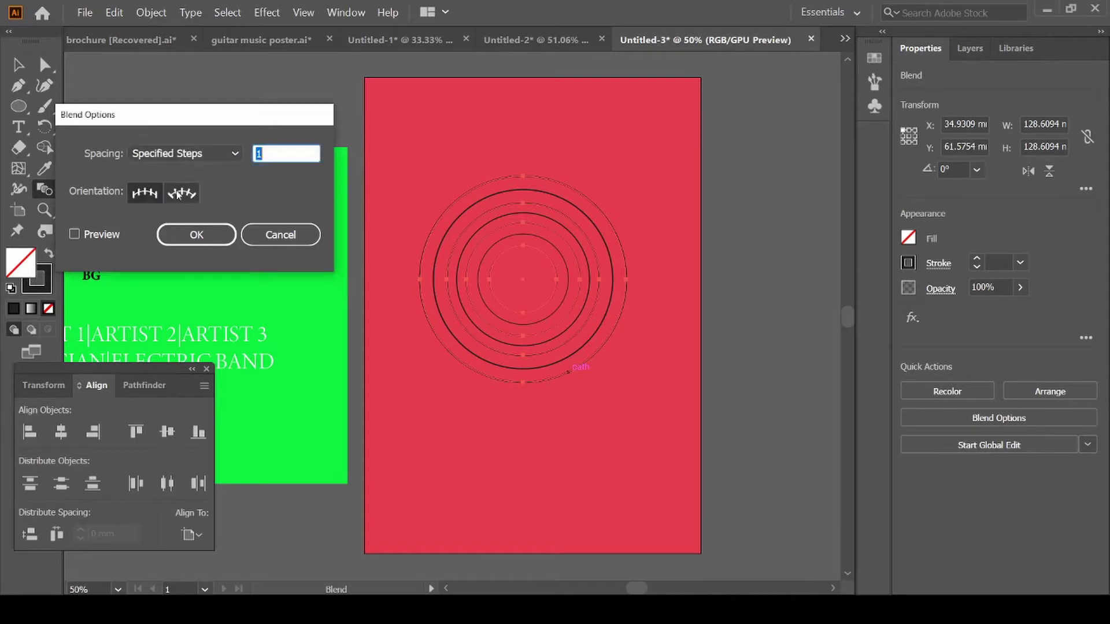
pyautogui.click(74, 234)
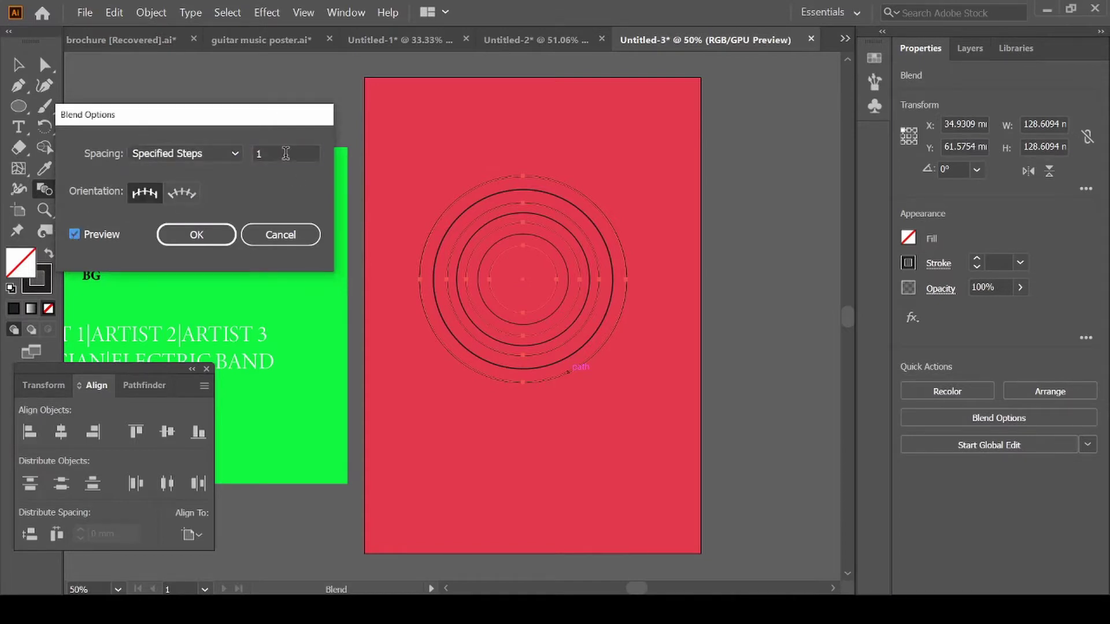
pyautogui.click(286, 153)
pyautogui.press('Up')
pyautogui.press('Up')
pyautogui.press('Up')
pyautogui.press('Up')
pyautogui.press('Up')
pyautogui.press('Up')
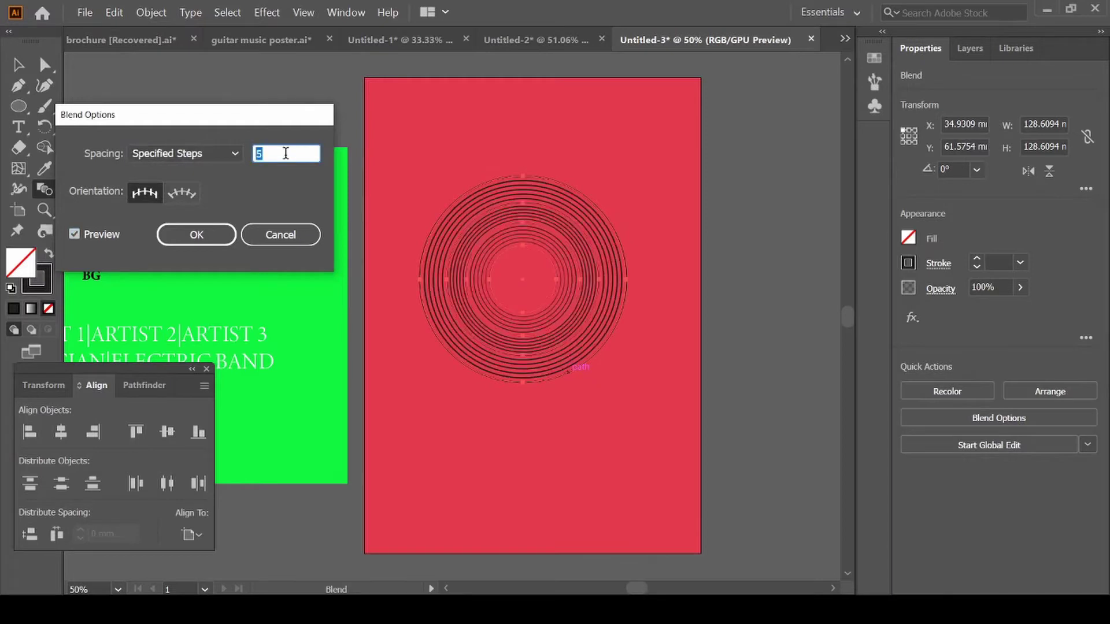
pyautogui.press('Up')
pyautogui.press('Up')
pyautogui.press('Up')
pyautogui.press('Up')
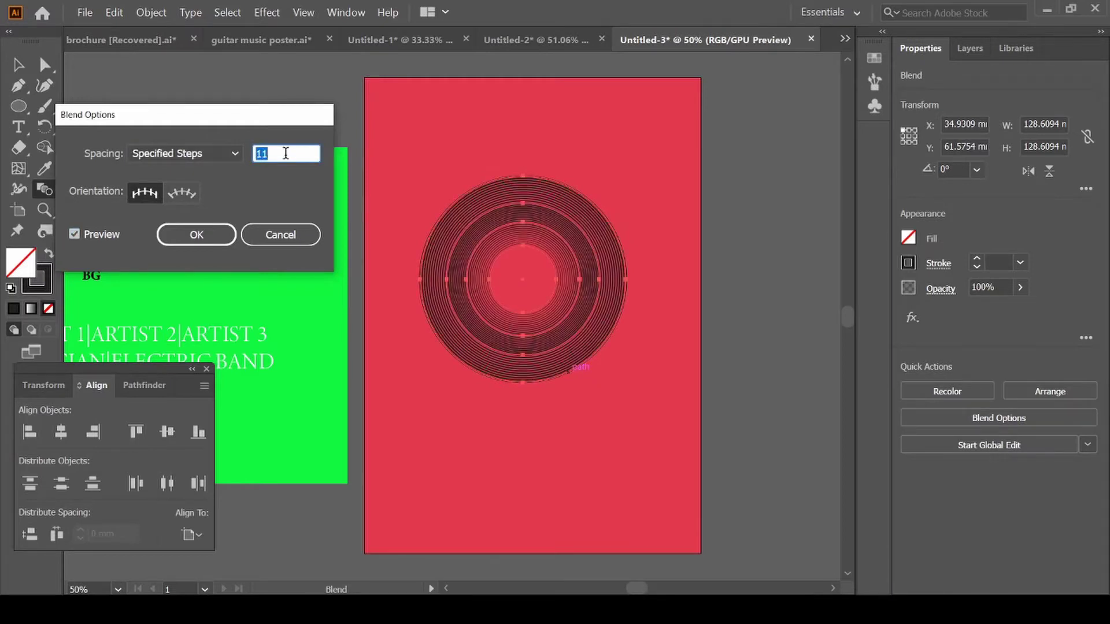
pyautogui.press('Up')
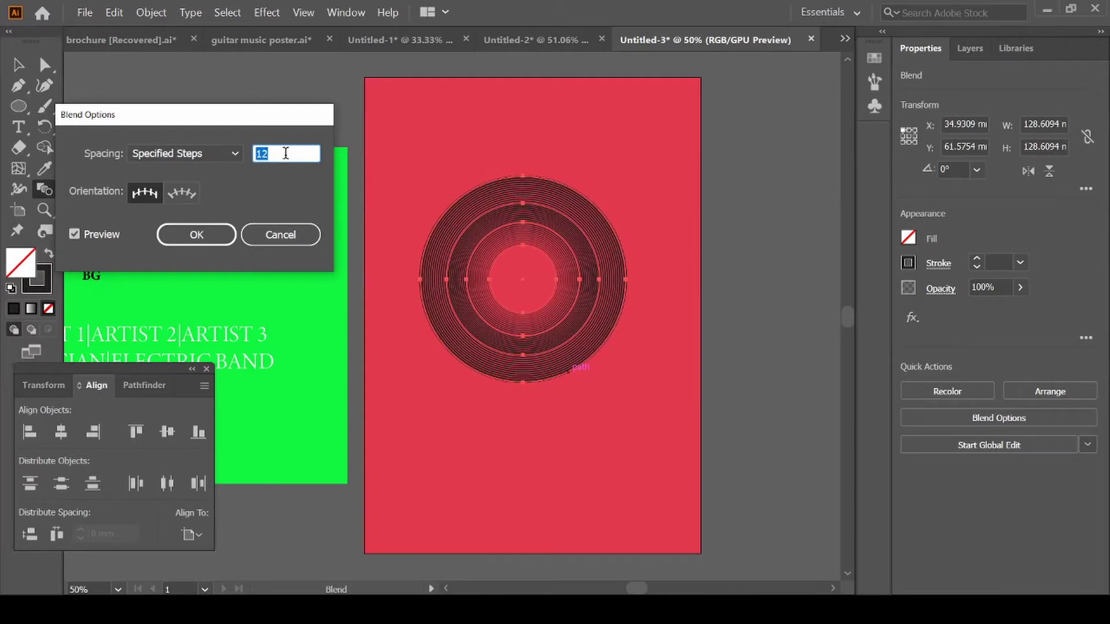
pyautogui.press('Down')
pyautogui.press('Down')
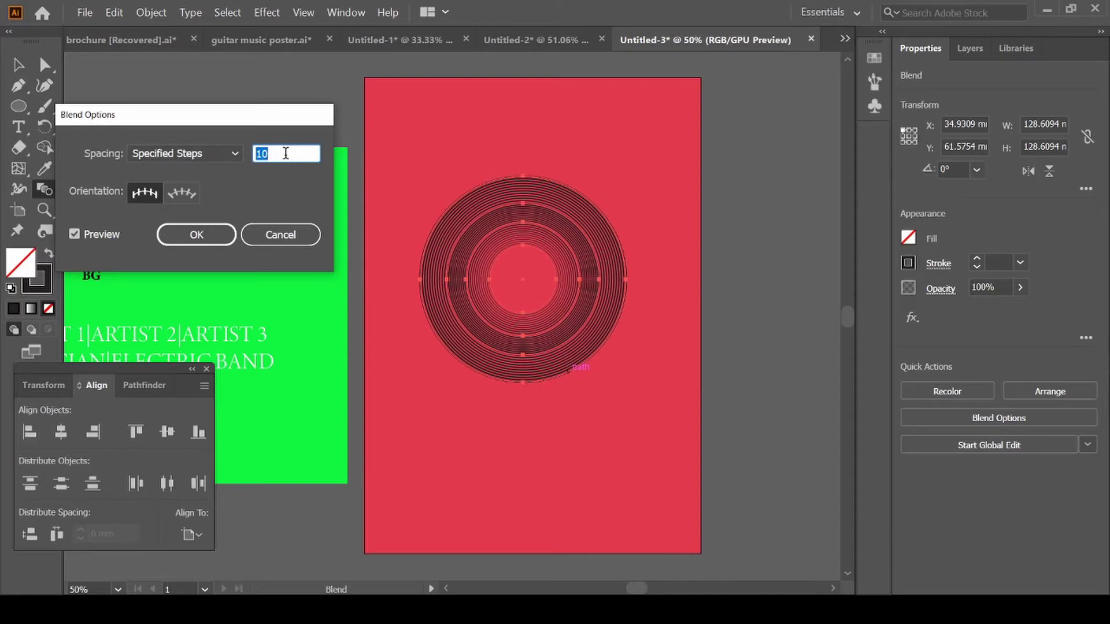
pyautogui.click(194, 234)
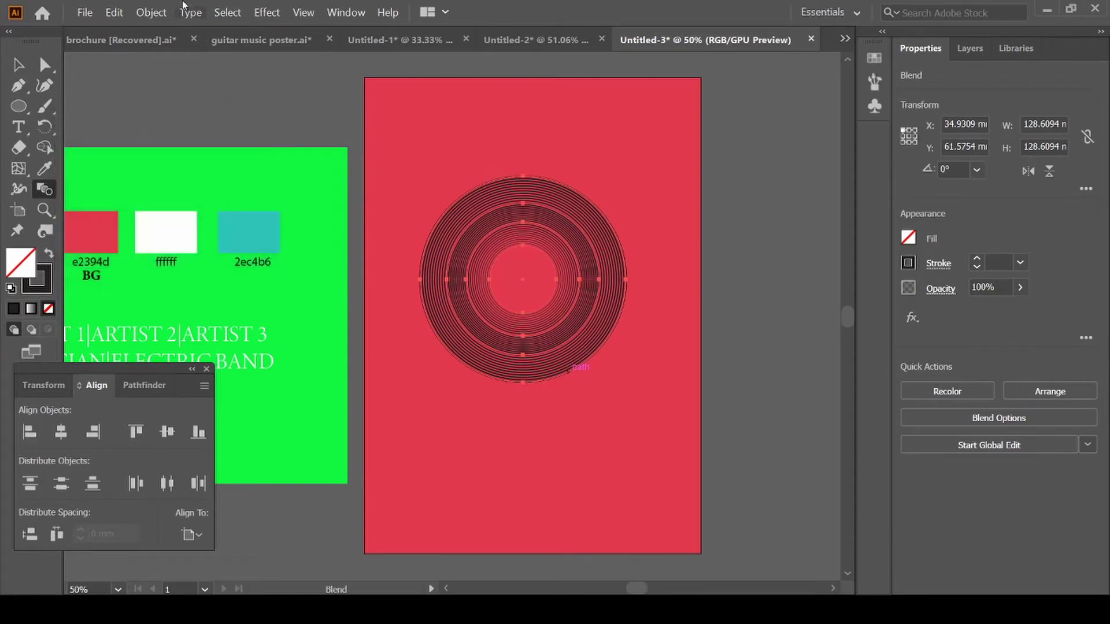
# Expand the blend into separate ring paths via Object > Expand
pyautogui.click(151, 14)
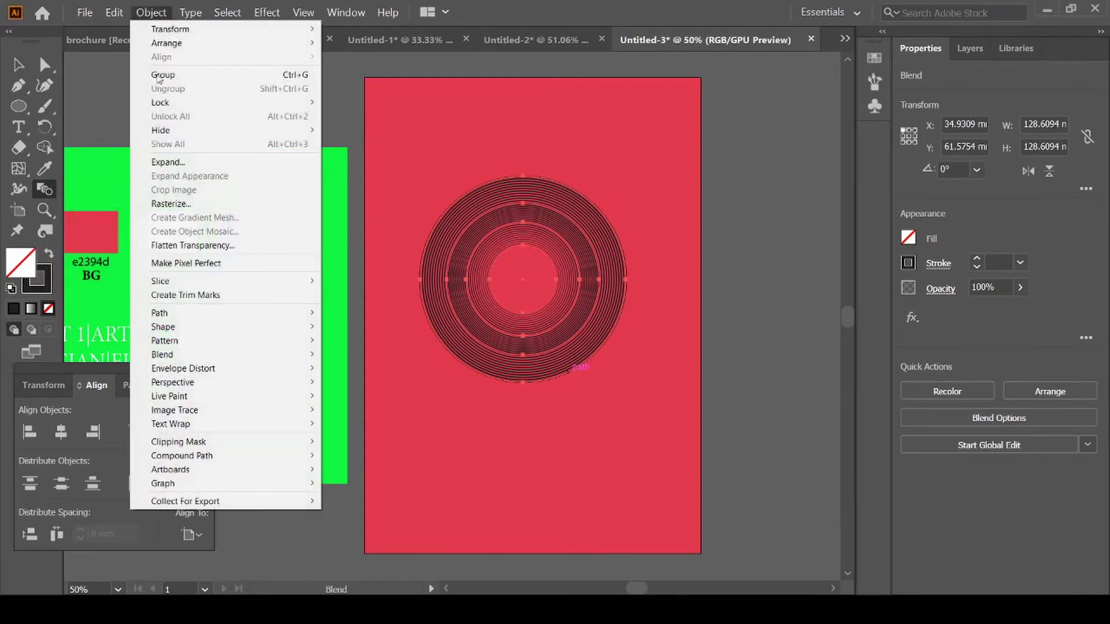
pyautogui.click(168, 162)
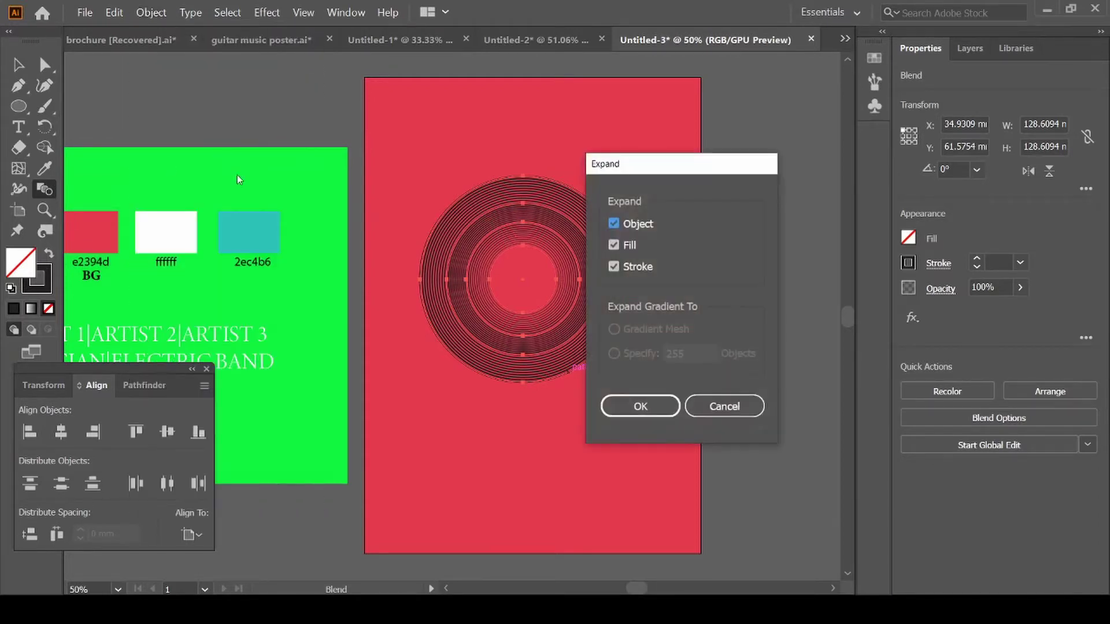
pyautogui.click(653, 408)
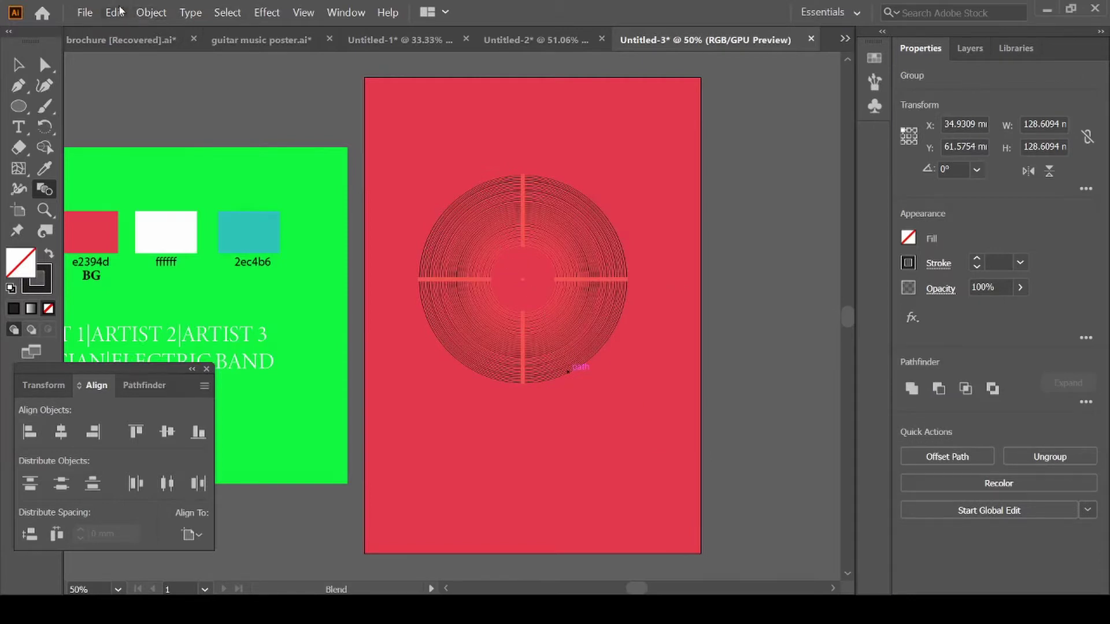
# Finish expanding the grooves into a ring group and deselect it
pyautogui.click(26, 65)
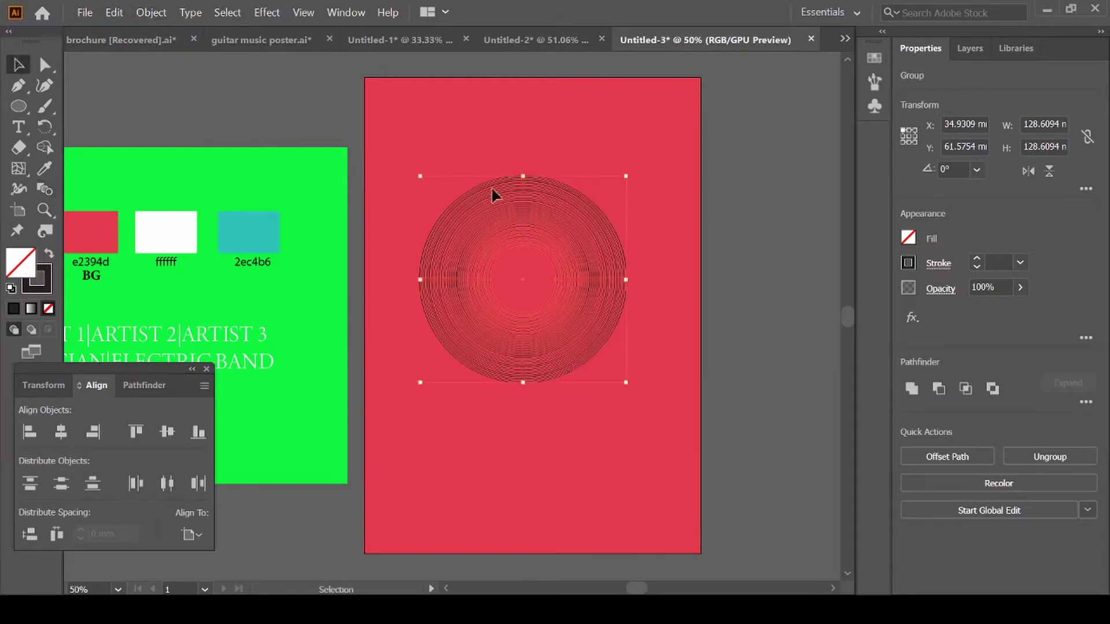
pyautogui.click(776, 198)
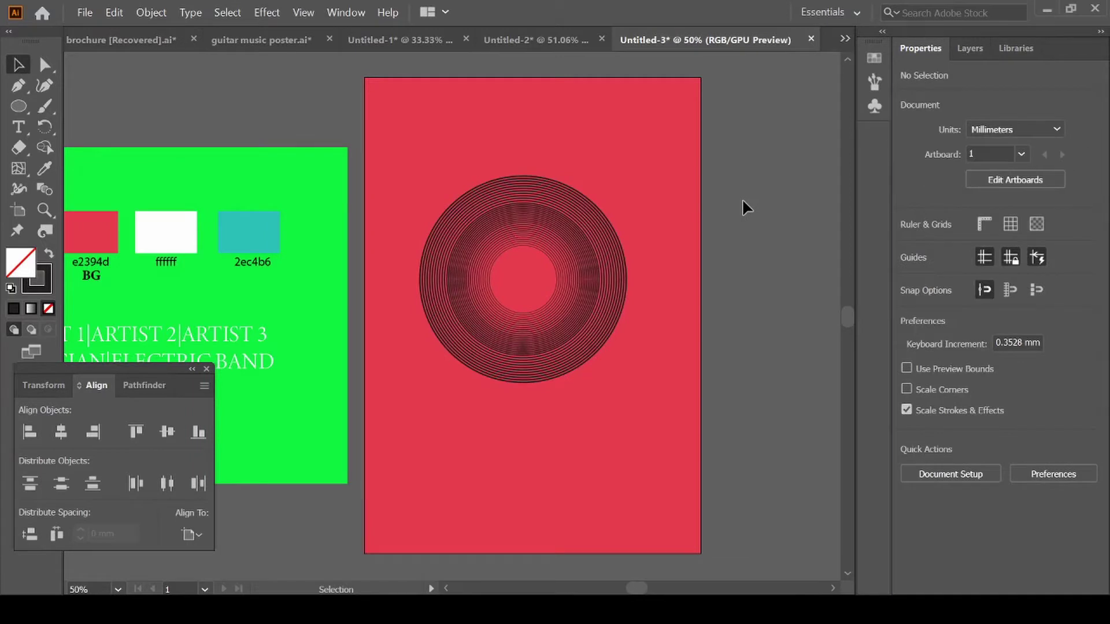
pyautogui.press('a')
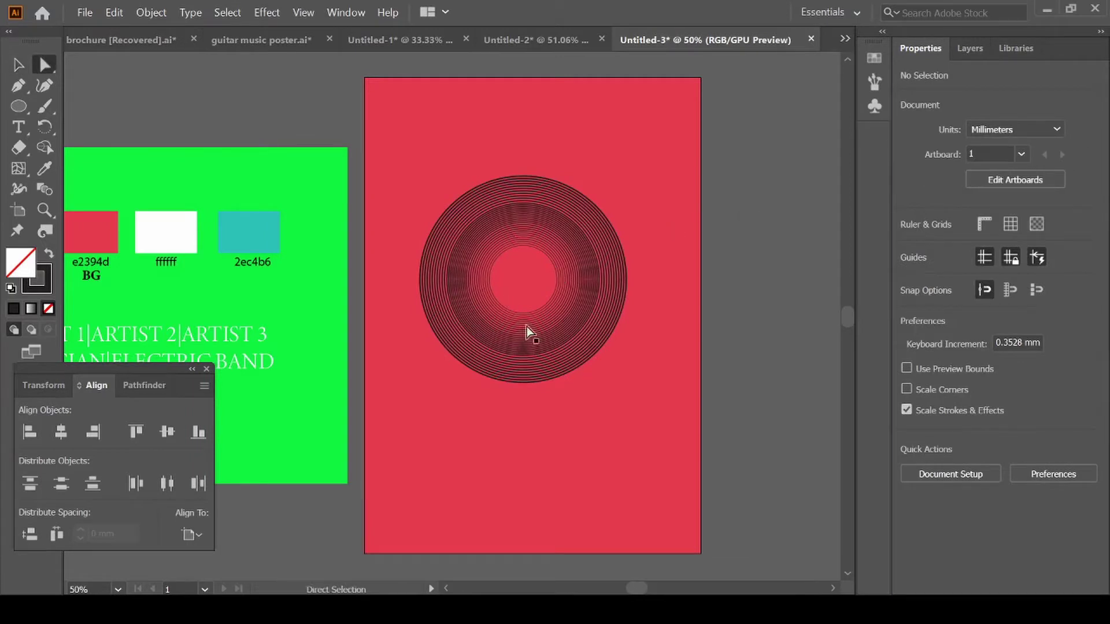
pyautogui.click(526, 327)
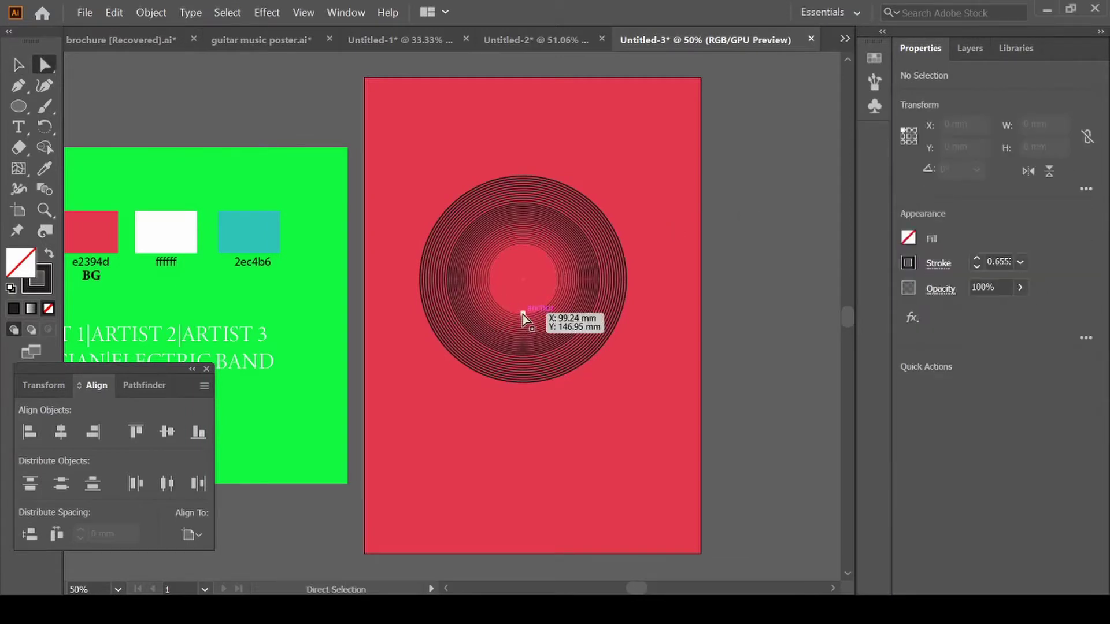
pyautogui.click(563, 367)
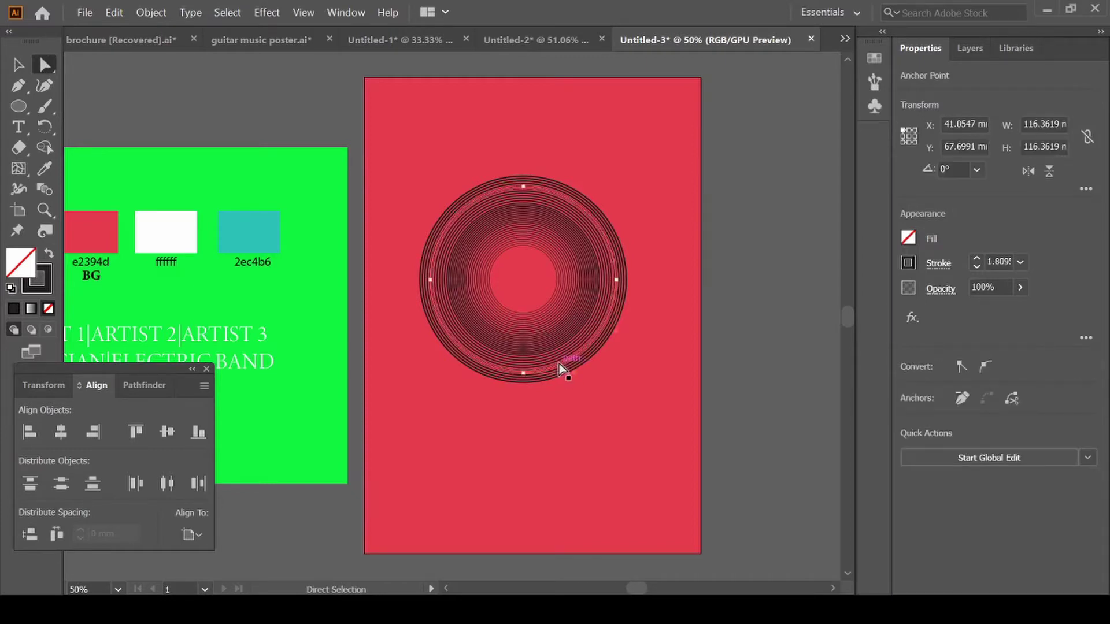
pyautogui.click(556, 365)
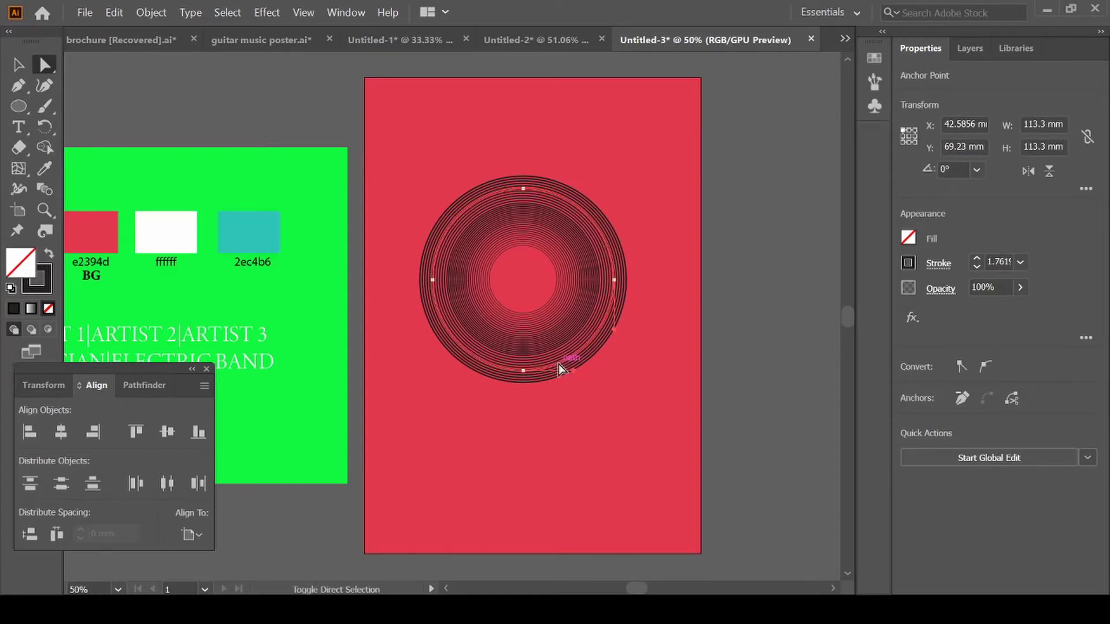
pyautogui.keyDown('shift'); pyautogui.click(553, 360); pyautogui.keyUp('shift')
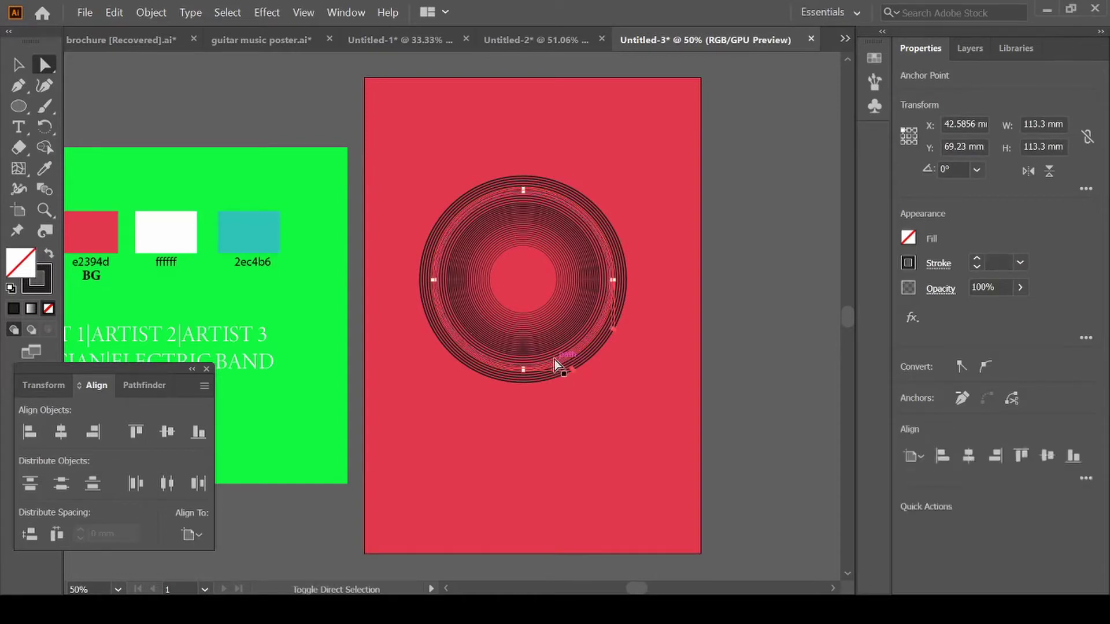
pyautogui.keyDown('shift'); pyautogui.click(555, 361); pyautogui.keyUp('shift')
pyautogui.keyDown('shift'); pyautogui.click(555, 362); pyautogui.keyUp('shift')
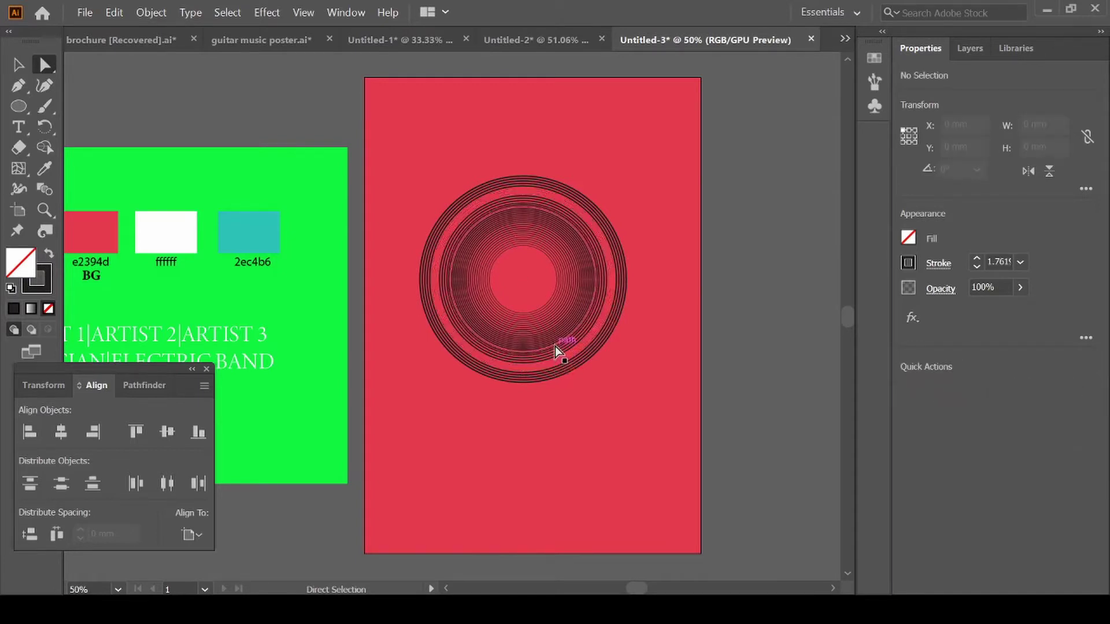
pyautogui.click(554, 347)
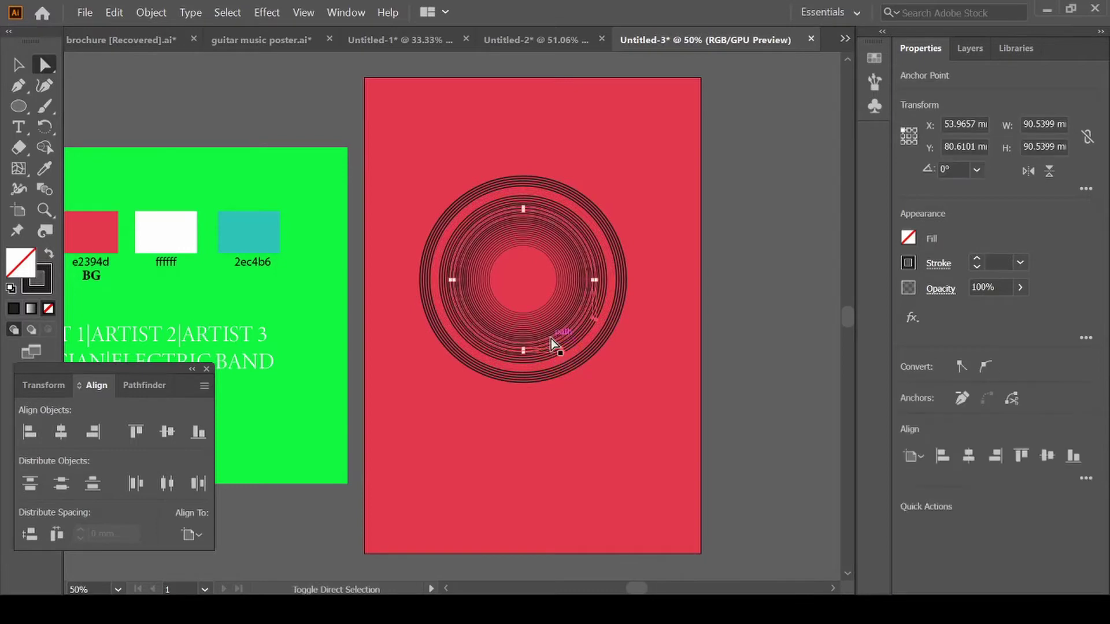
pyautogui.keyDown('shift'); pyautogui.click(550, 341); pyautogui.keyUp('shift')
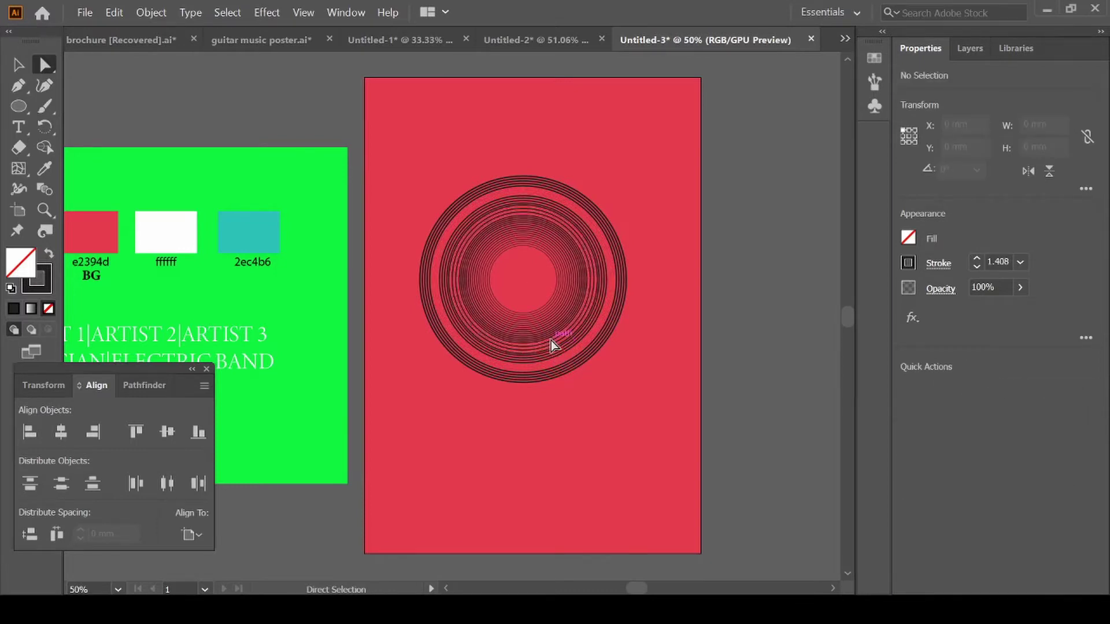
pyautogui.click(546, 324)
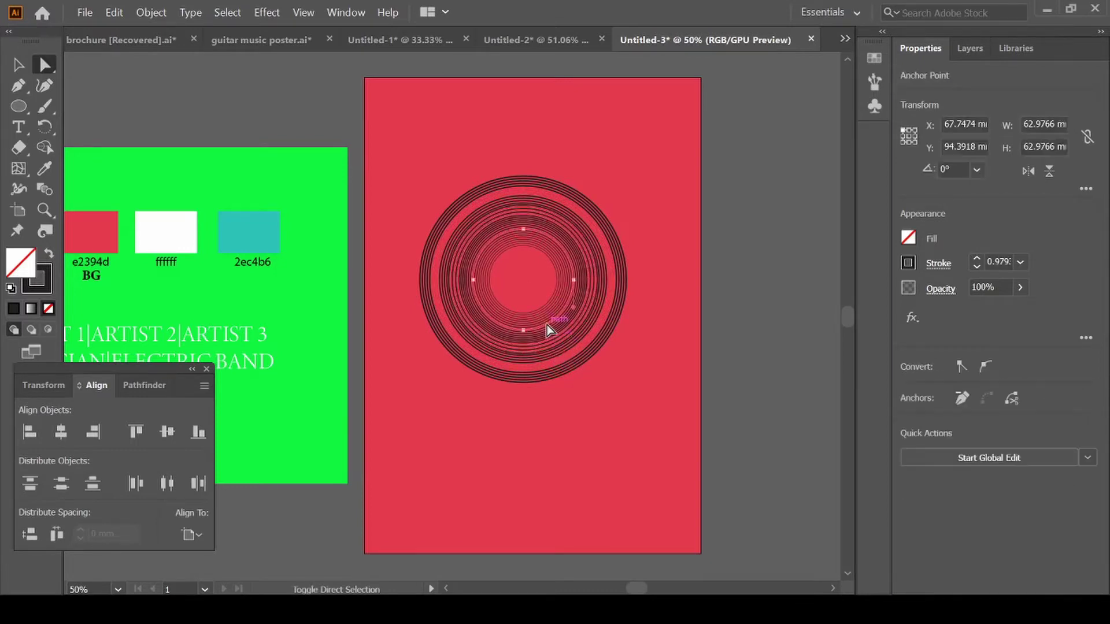
pyautogui.keyDown('shift'); pyautogui.click(546, 324); pyautogui.keyUp('shift')
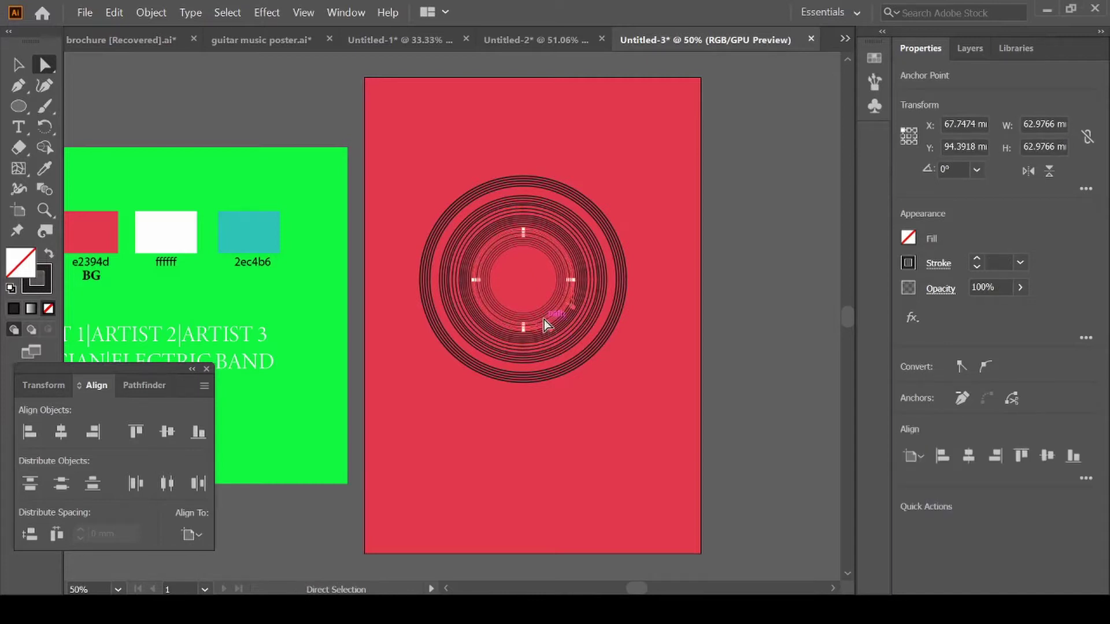
pyautogui.click(560, 322)
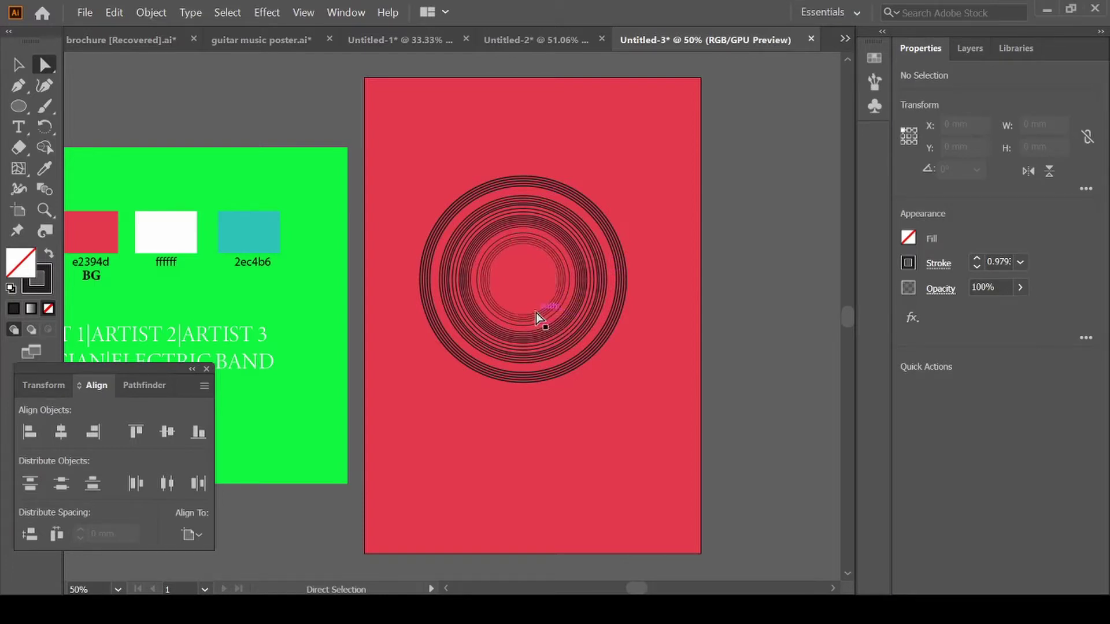
# Give the outermost record rings, about 128.61 mm across, a 2 pt stroke
pyautogui.click(580, 366)
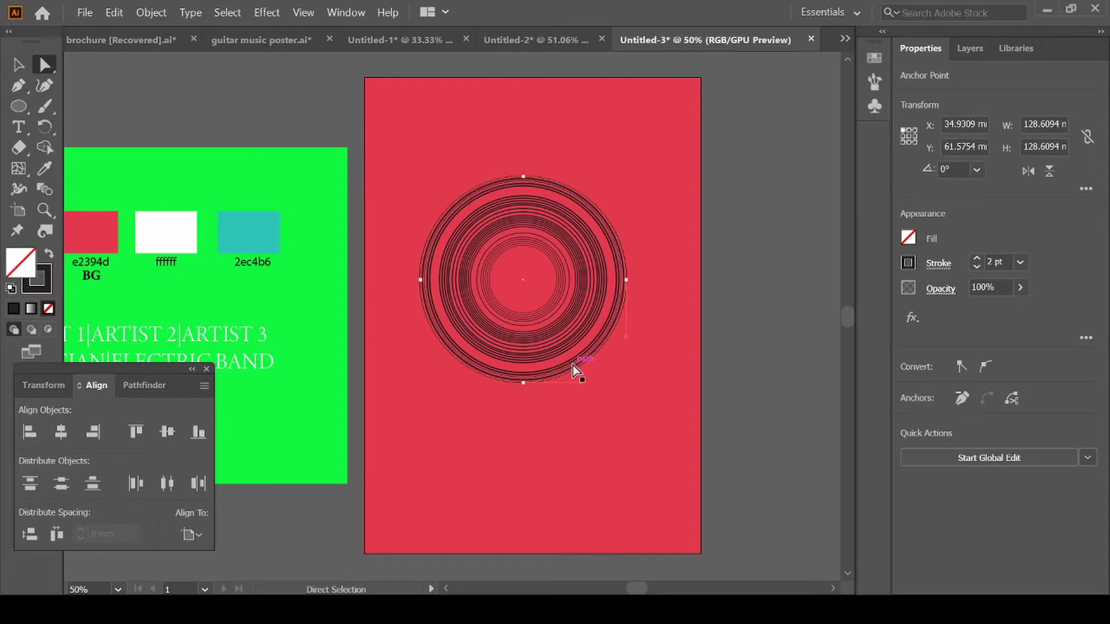
pyautogui.keyDown('shift'); pyautogui.click(574, 366); pyautogui.keyUp('shift')
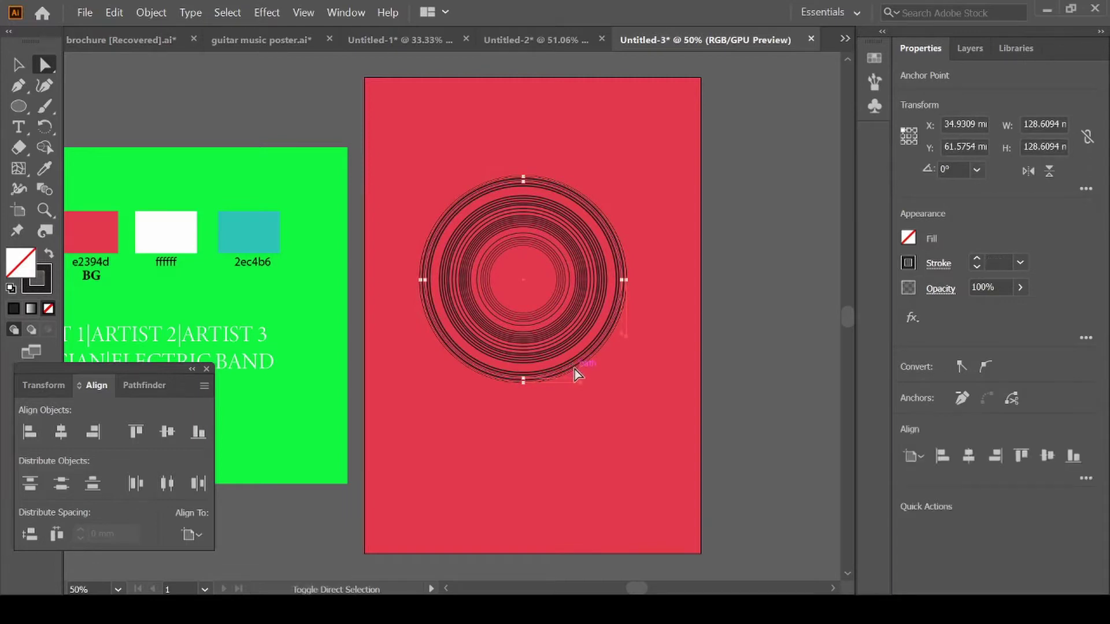
pyautogui.keyDown('shift'); pyautogui.click(574, 368); pyautogui.keyUp('shift')
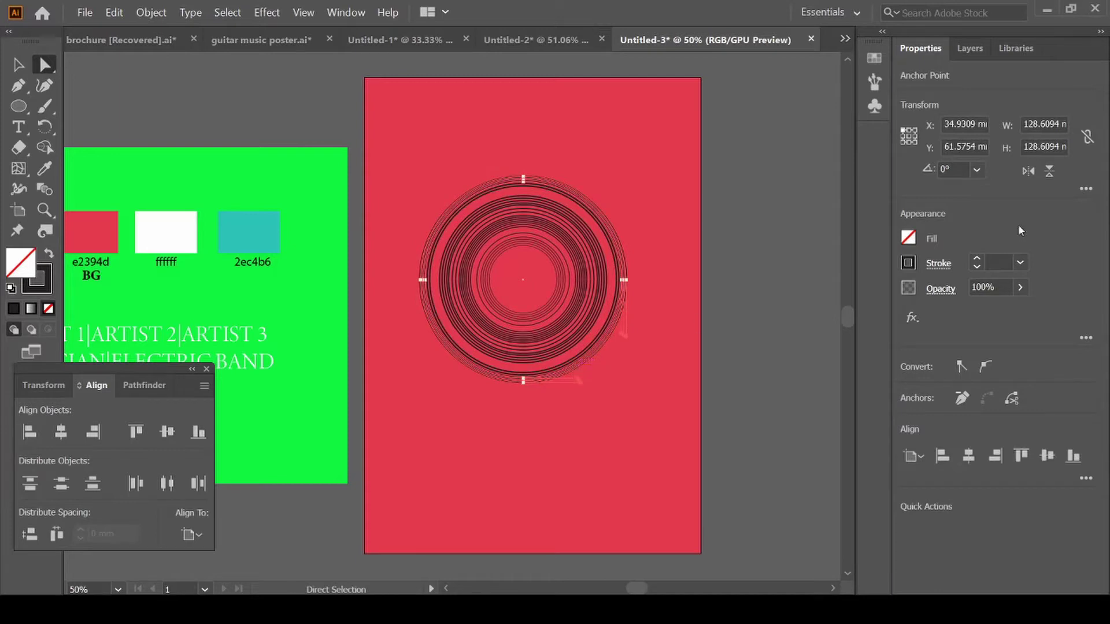
pyautogui.click(1020, 264)
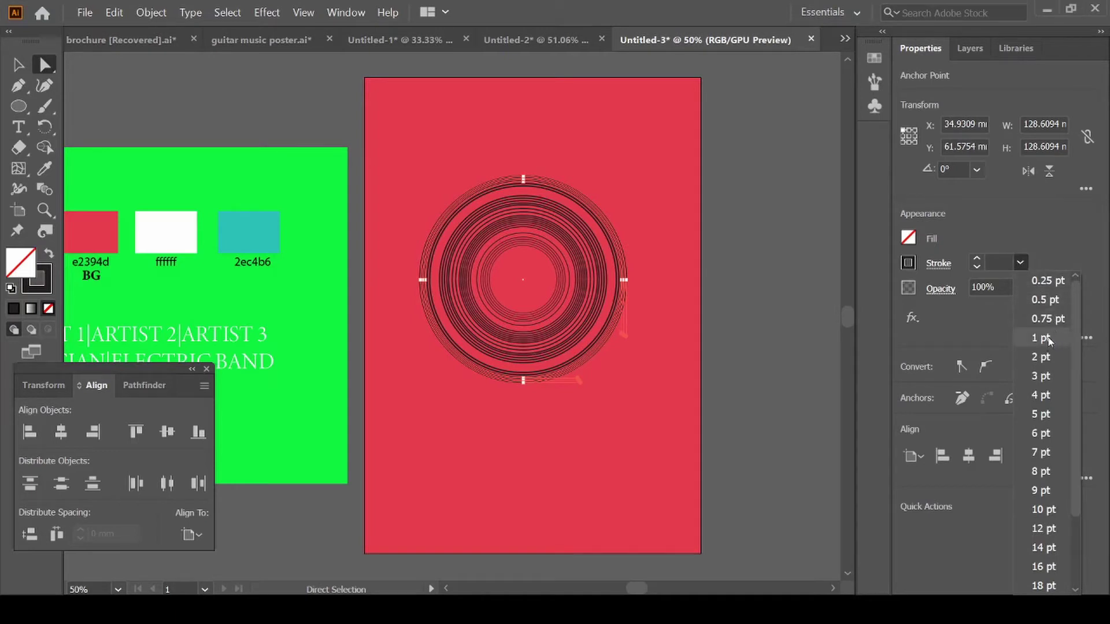
pyautogui.click(1050, 356)
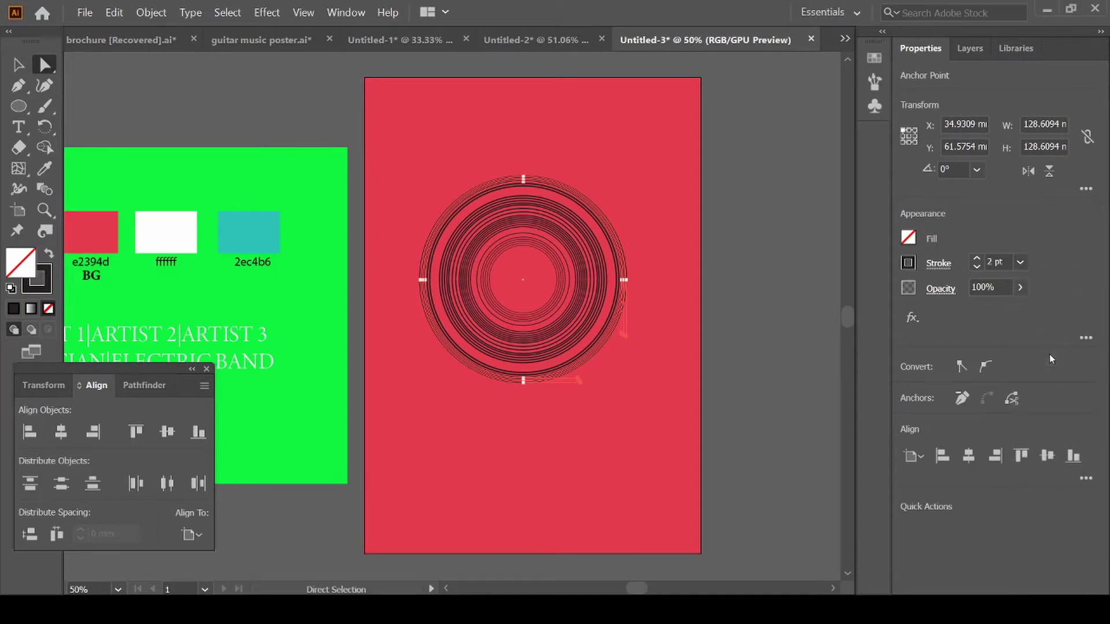
# Thin two middle rings of the record to a 1 pt stroke
pyautogui.click(588, 335)
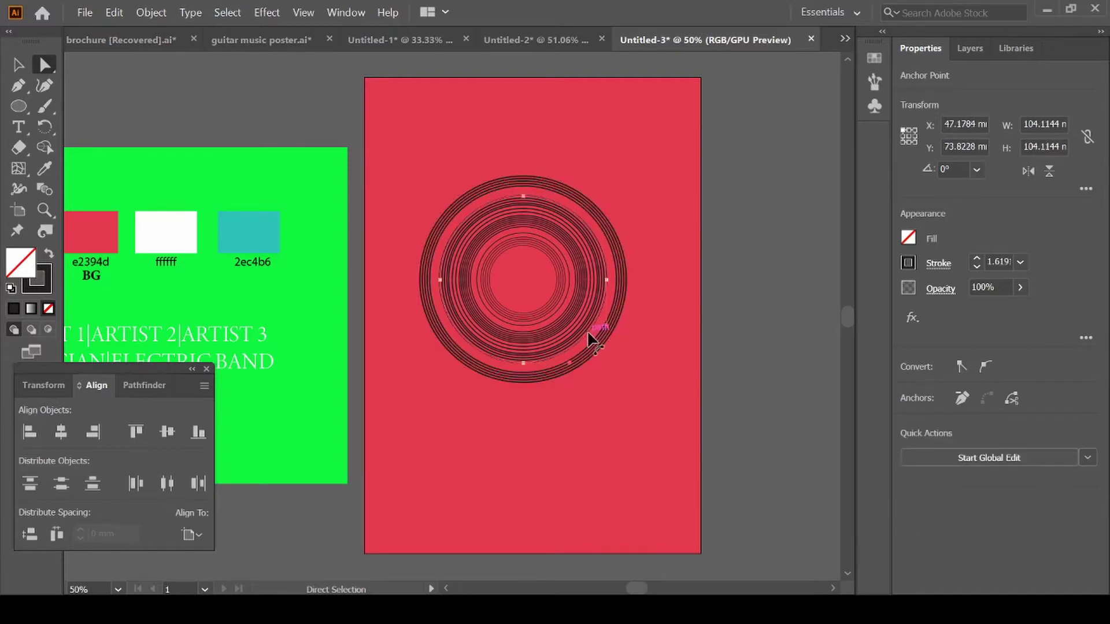
pyautogui.keyDown('shift'); pyautogui.click(580, 331); pyautogui.keyUp('shift')
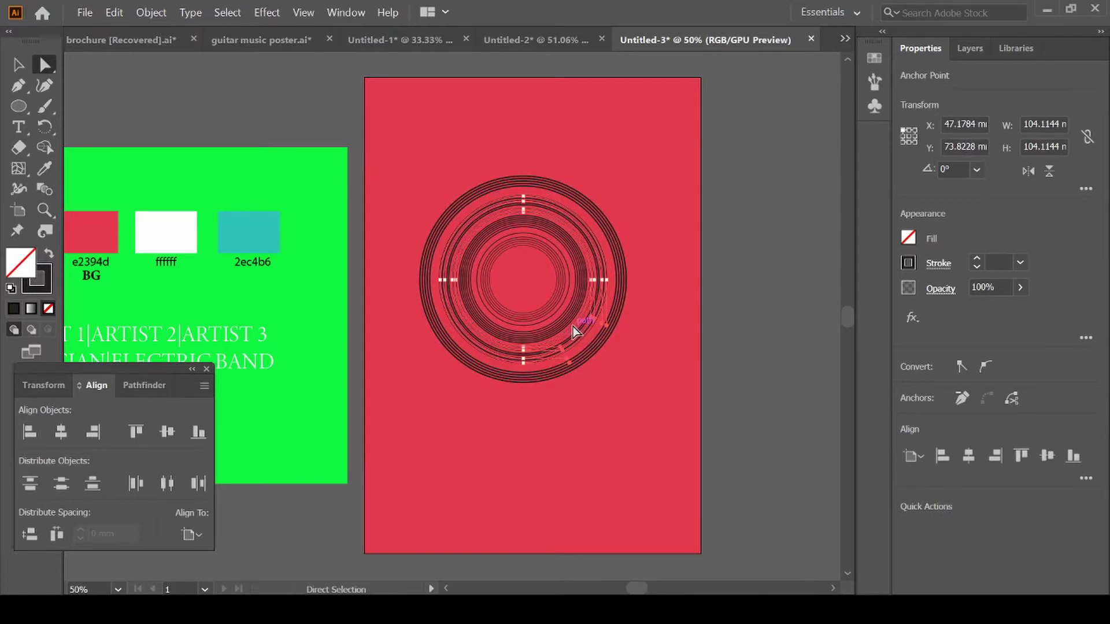
pyautogui.click(1019, 265)
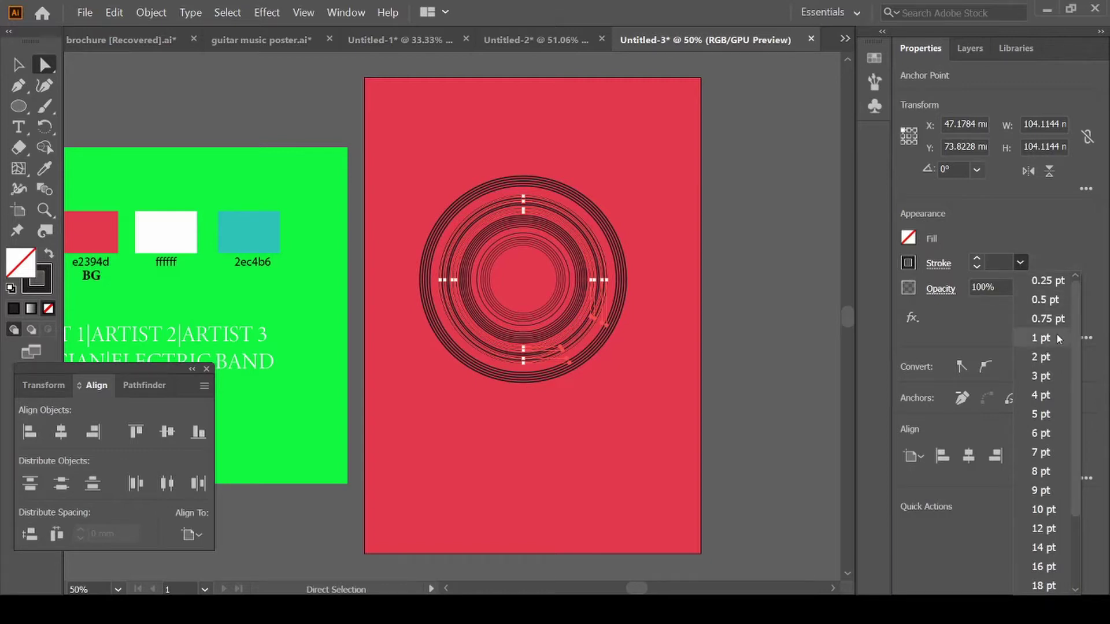
pyautogui.click(1058, 339)
pyautogui.click(785, 325)
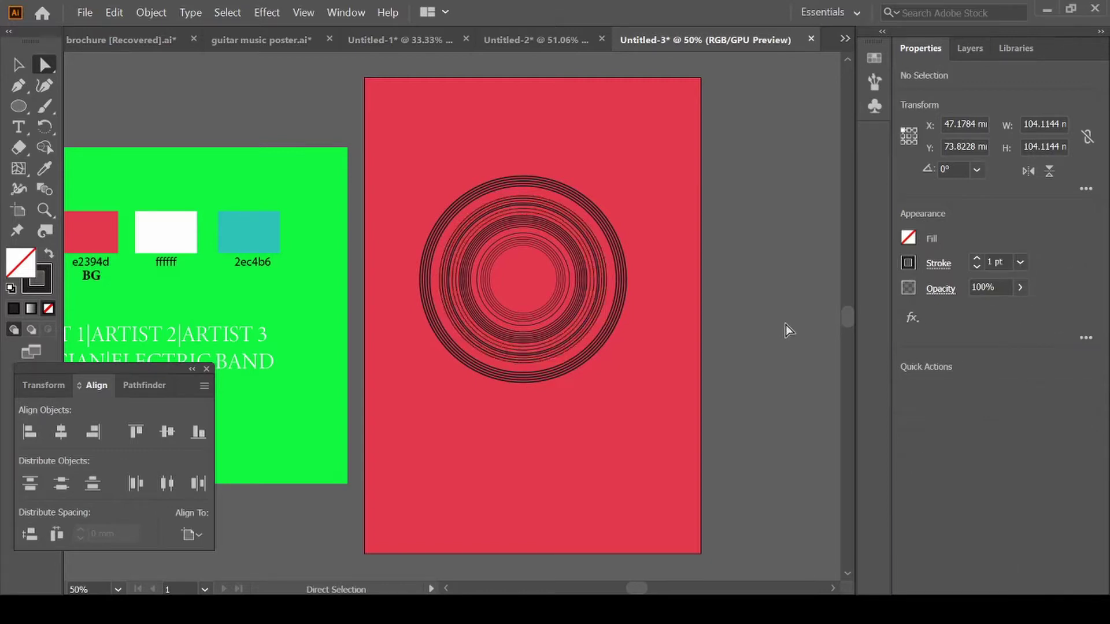
# Give two further inner rings, about 77.37 mm across, a 0.75 pt stroke
pyautogui.press('ctrl')
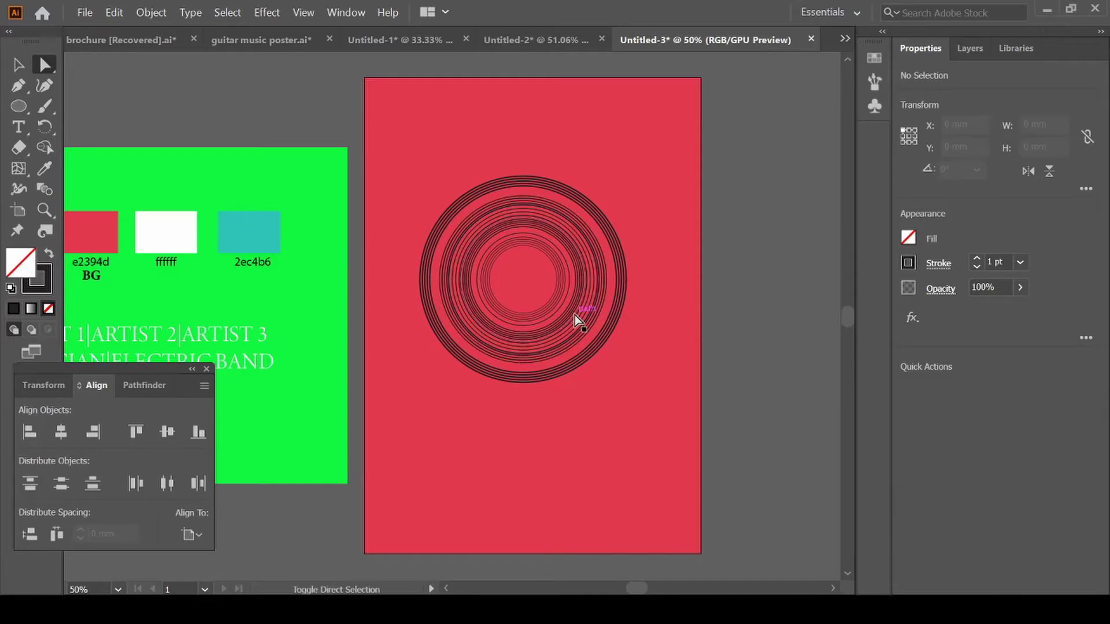
pyautogui.click(575, 315)
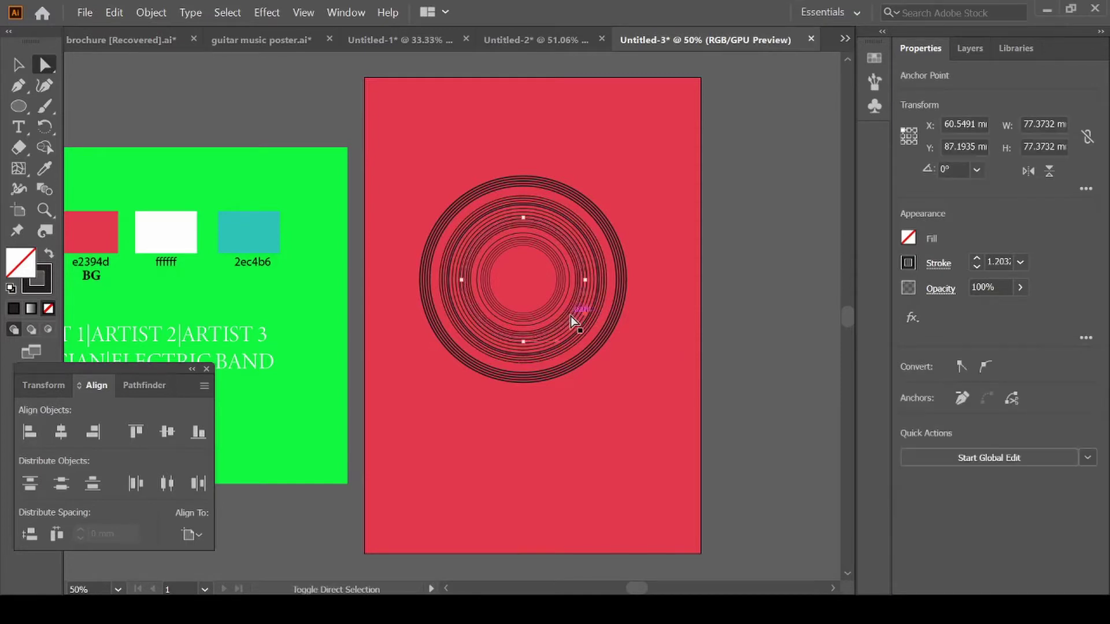
pyautogui.keyDown('shift'); pyautogui.click(567, 318); pyautogui.keyUp('shift')
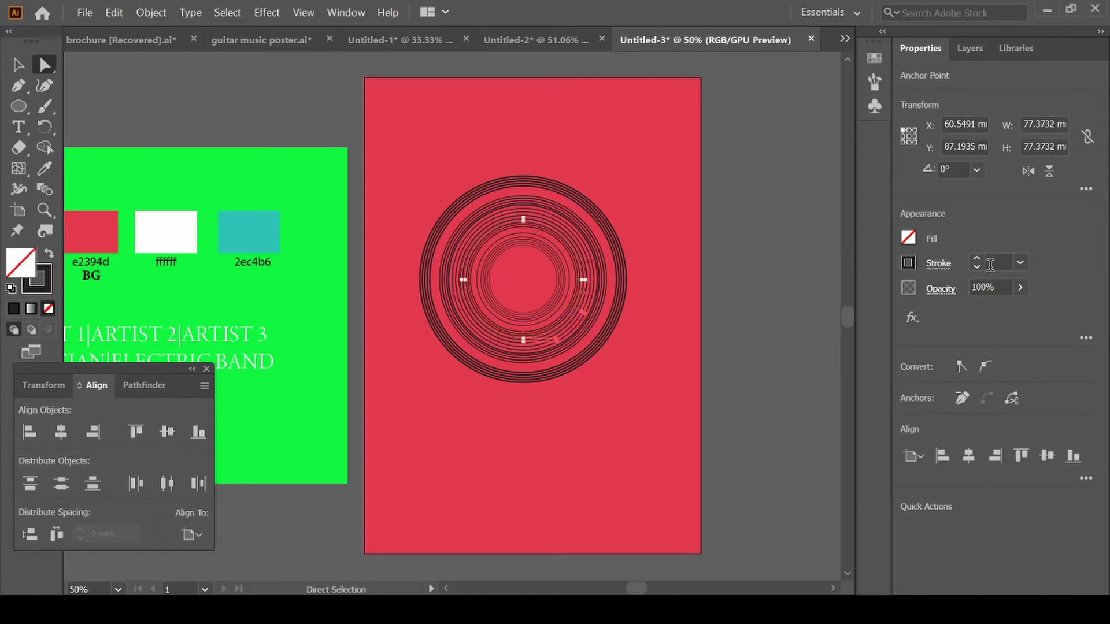
pyautogui.click(1021, 263)
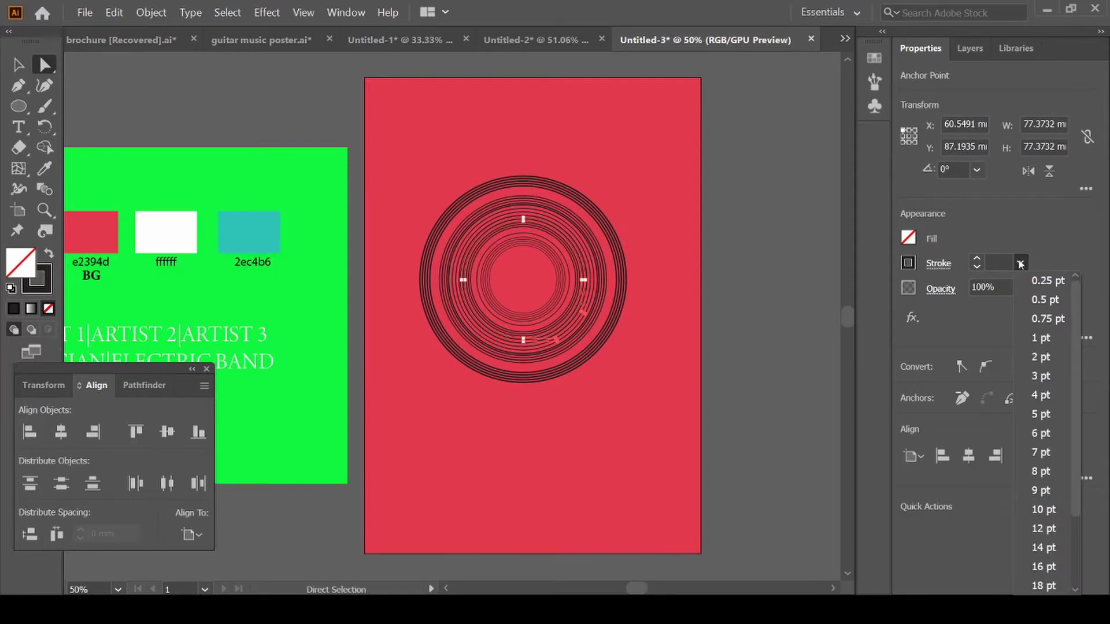
pyautogui.click(1052, 319)
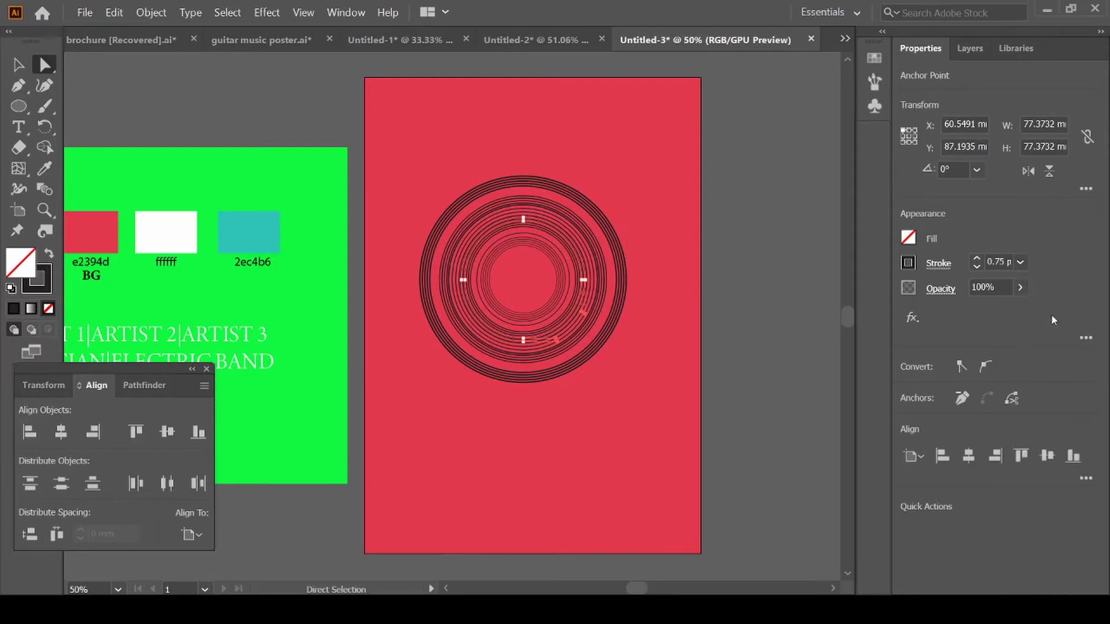
pyautogui.click(757, 331)
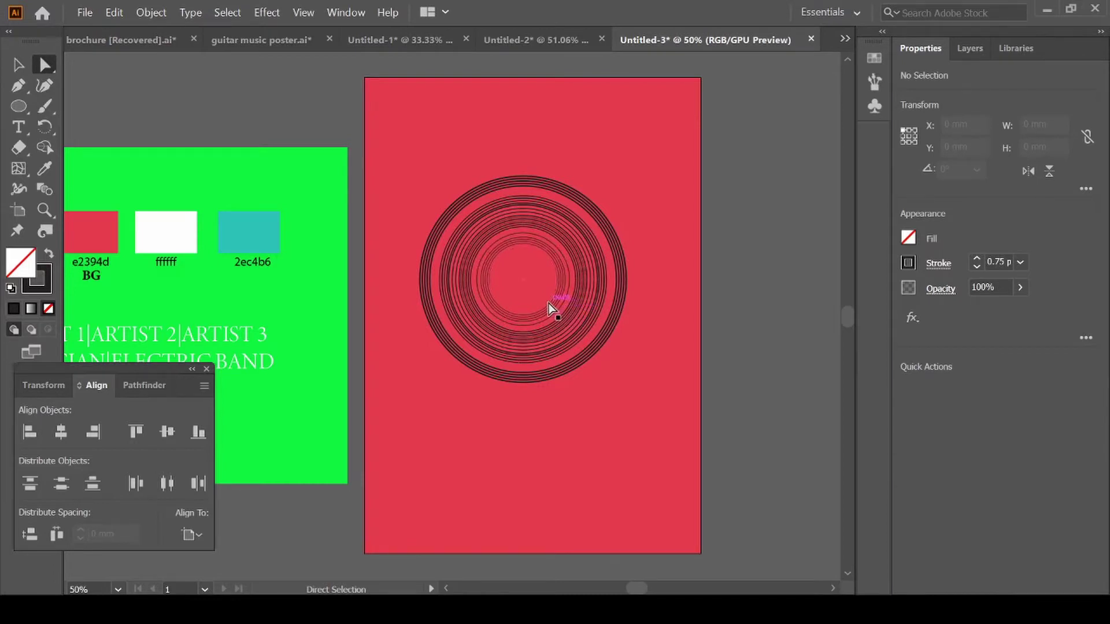
# Give the innermost rings, about 57.77 mm, a heavy 14 pt stroke forming a dark label band
pyautogui.click(549, 305)
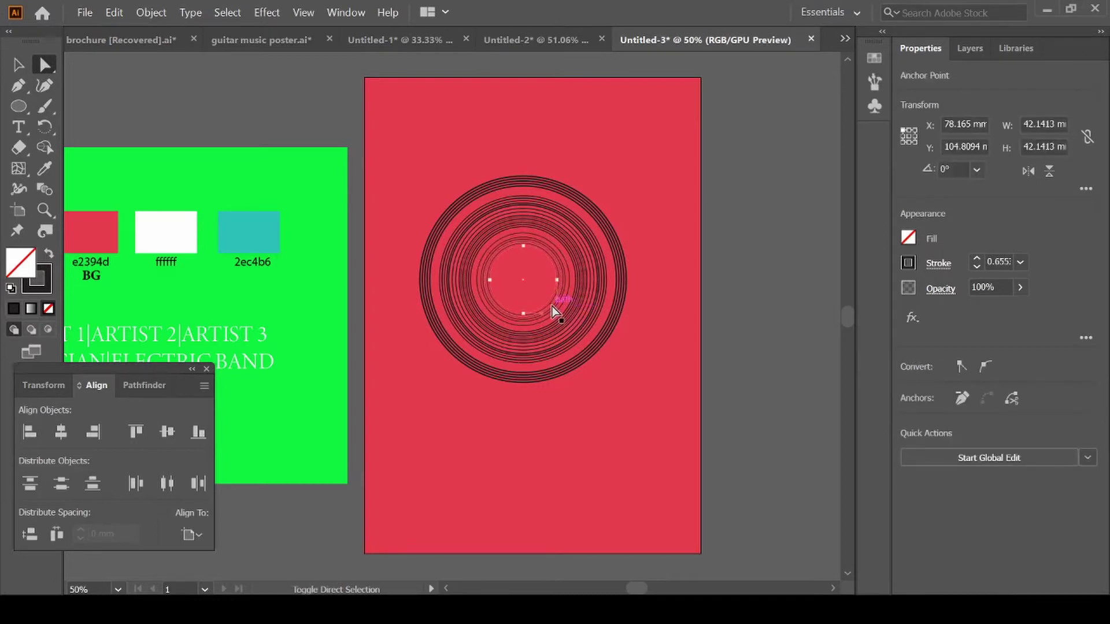
pyautogui.keyDown('shift'); pyautogui.click(550, 307); pyautogui.keyUp('shift')
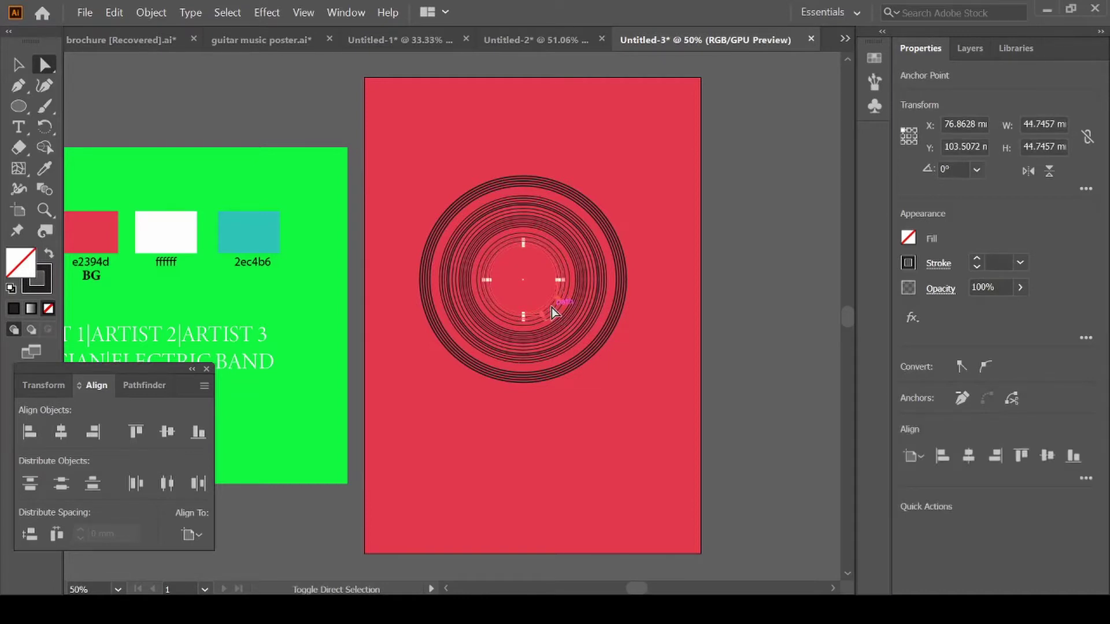
pyautogui.keyDown('shift'); pyautogui.click(557, 311); pyautogui.keyUp('shift')
pyautogui.keyDown('shift'); pyautogui.click(556, 311); pyautogui.keyUp('shift')
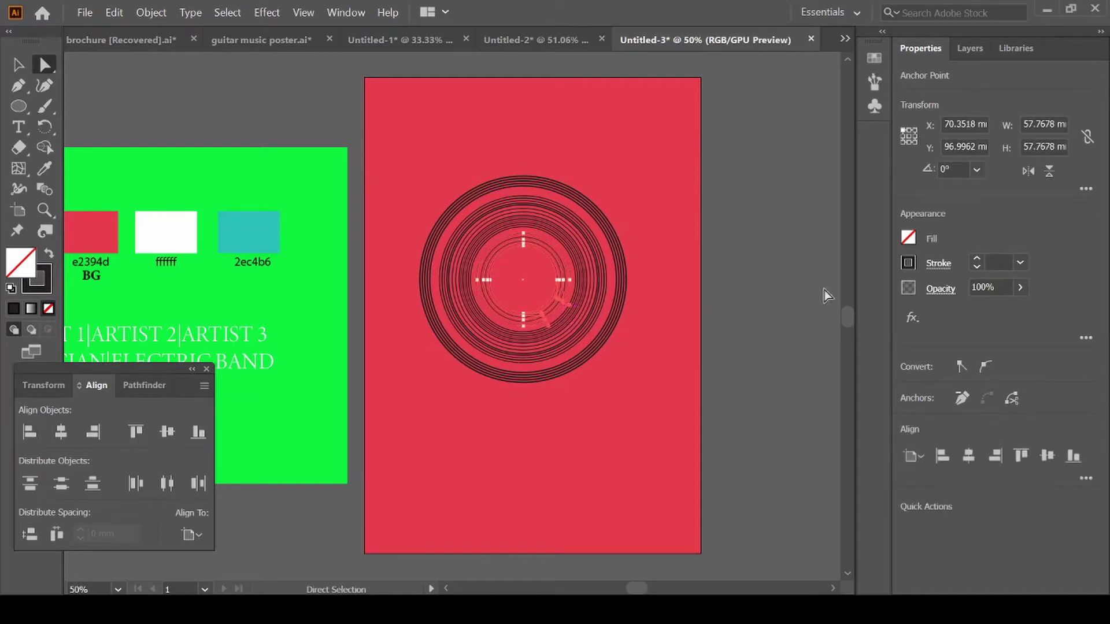
pyautogui.click(1021, 288)
pyautogui.click(1020, 265)
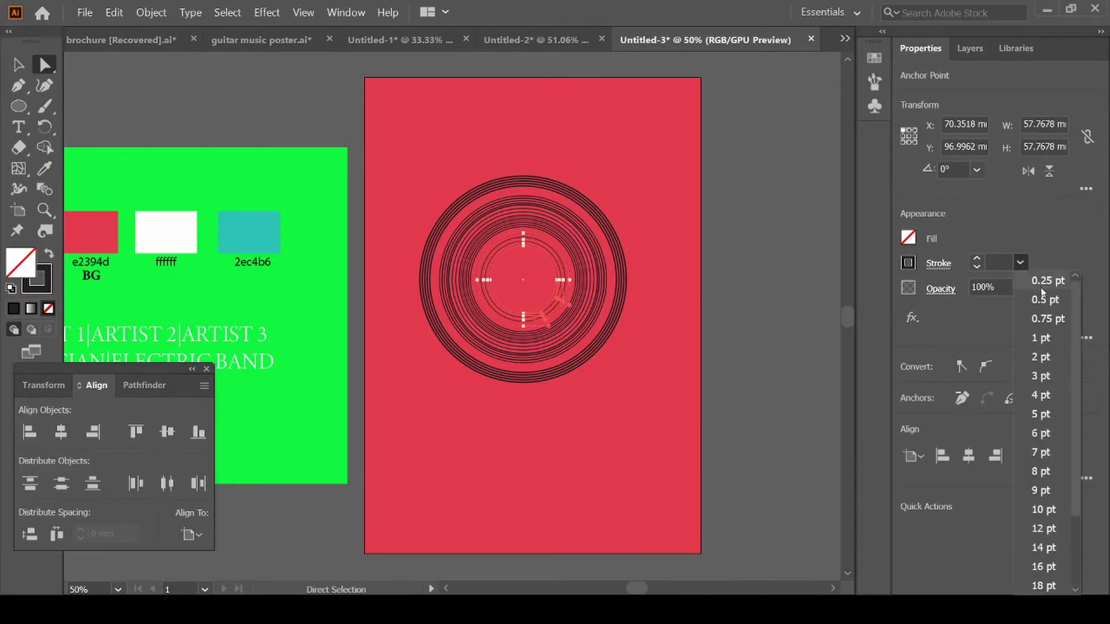
pyautogui.click(1049, 549)
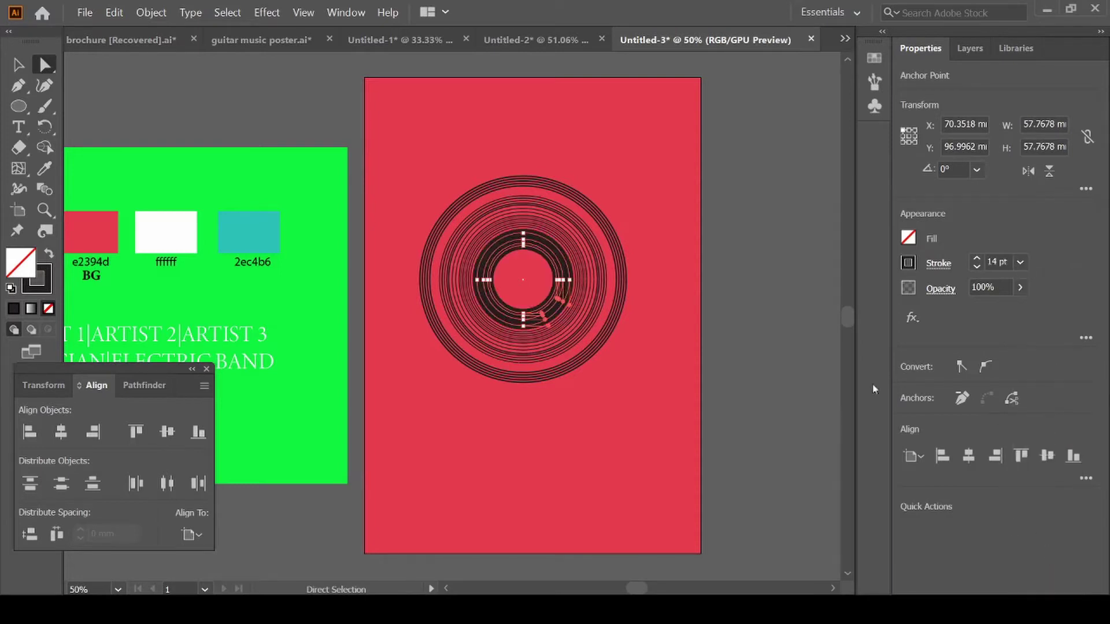
pyautogui.click(794, 297)
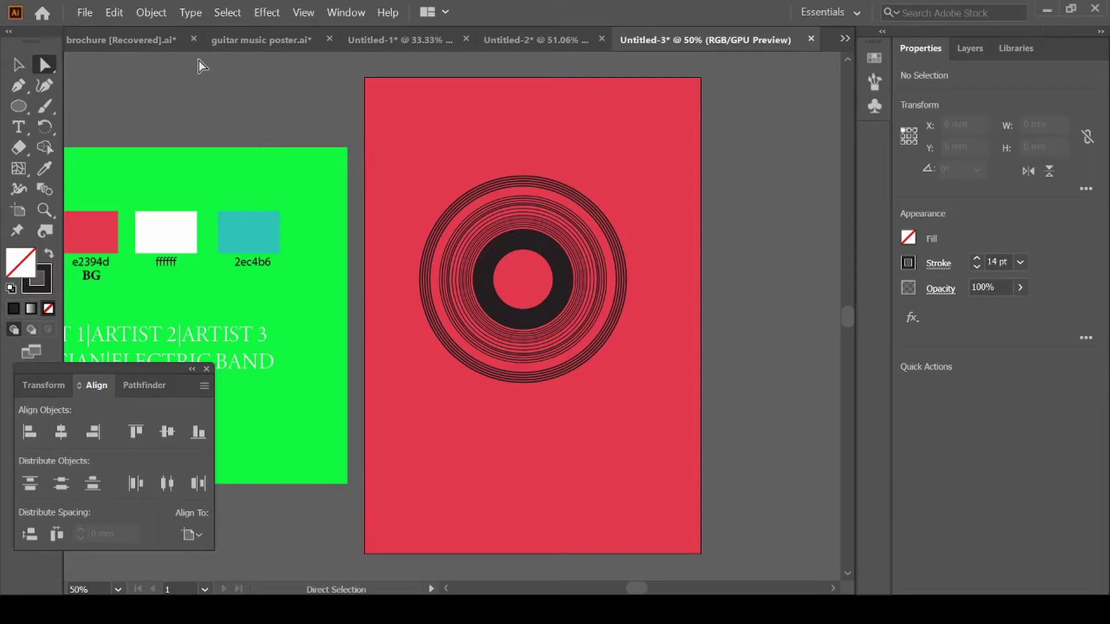
# Set the whole ring group to 30% opacity so it fades into the red
pyautogui.click(19, 65)
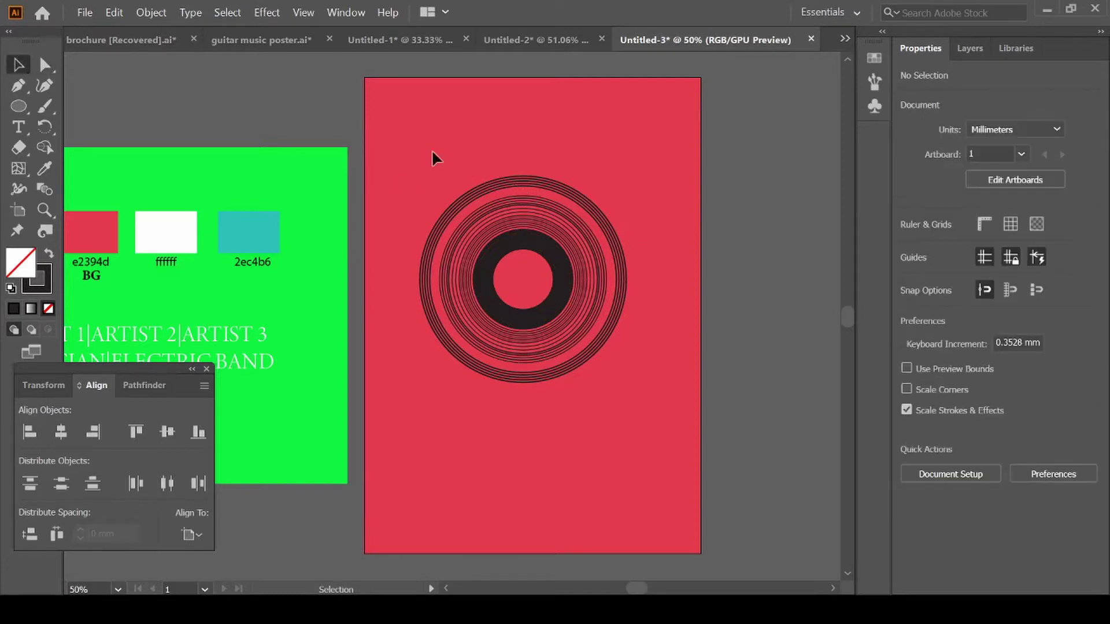
pyautogui.click(501, 224)
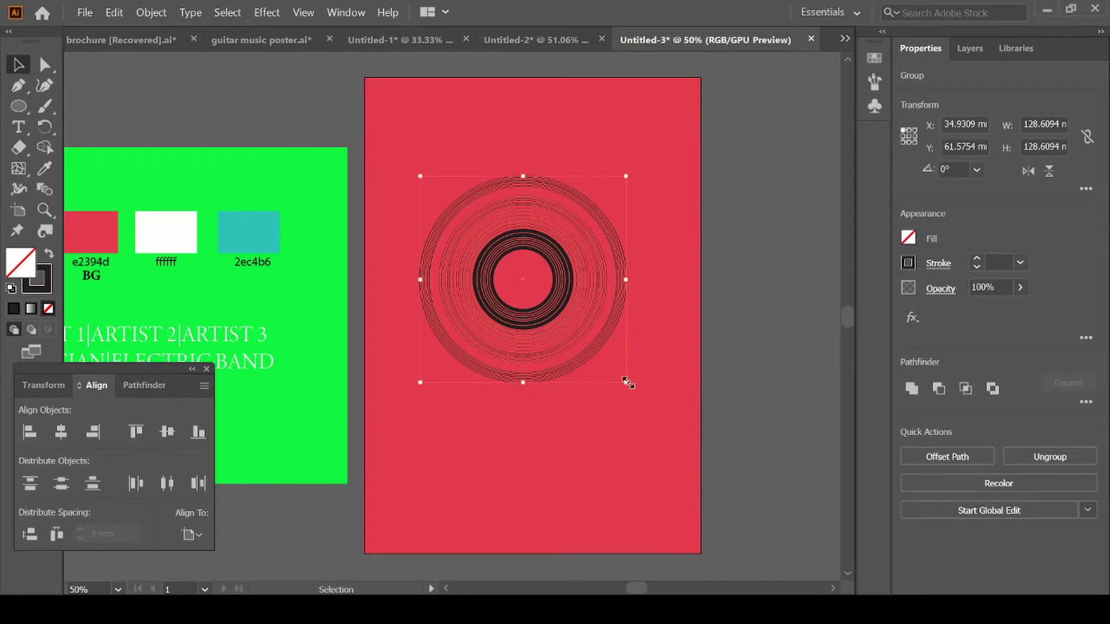
pyautogui.click(1018, 287)
pyautogui.click(973, 309)
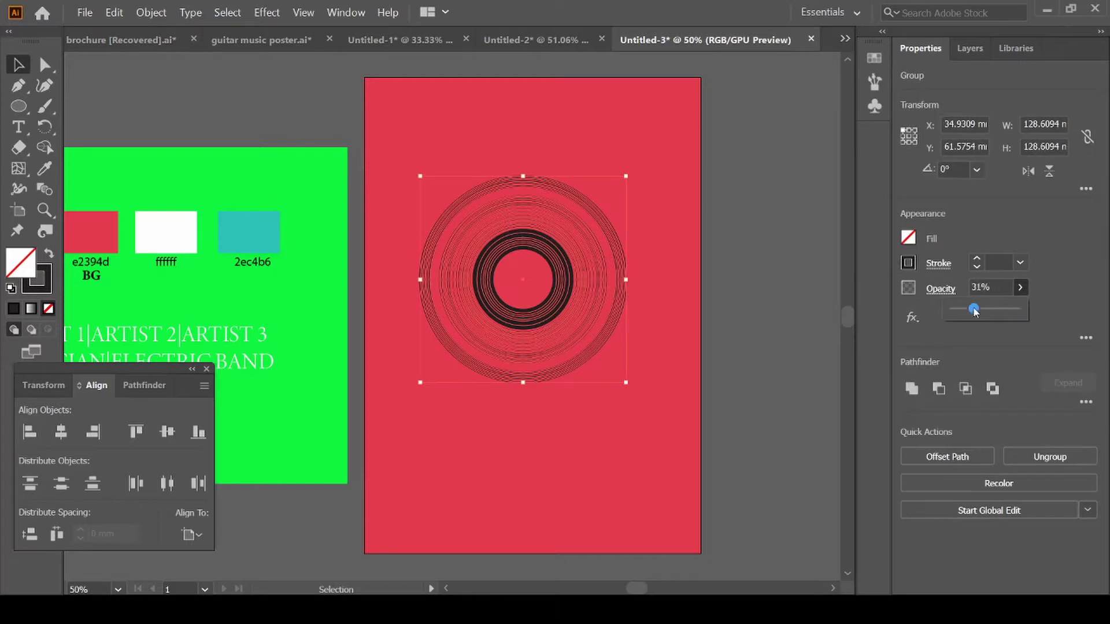
pyautogui.click(1003, 287)
pyautogui.write('30')
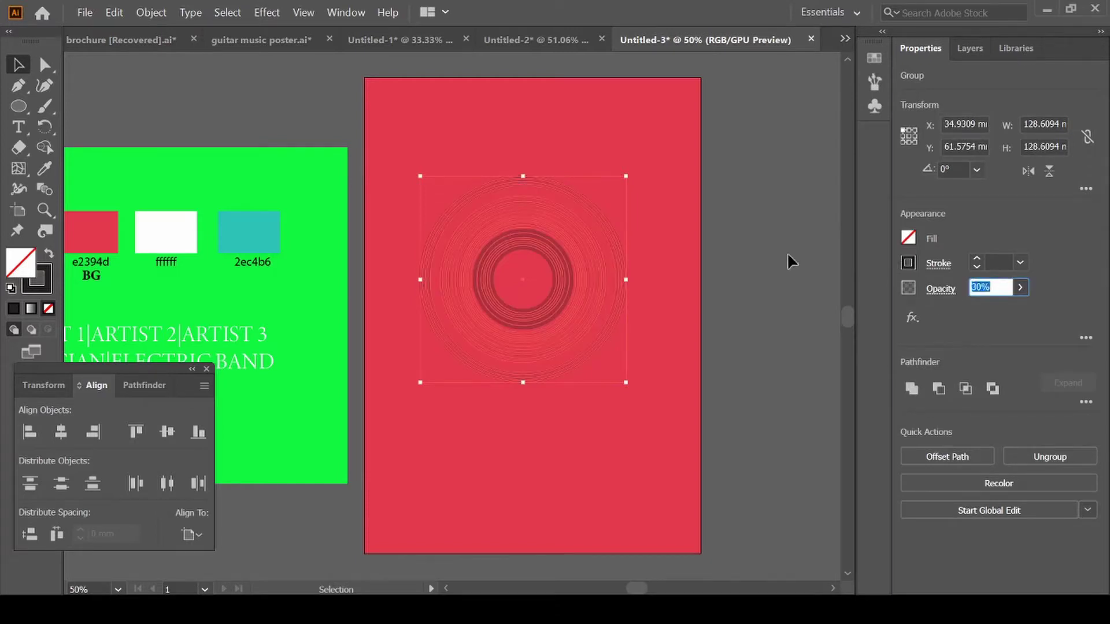
pyautogui.click(787, 258)
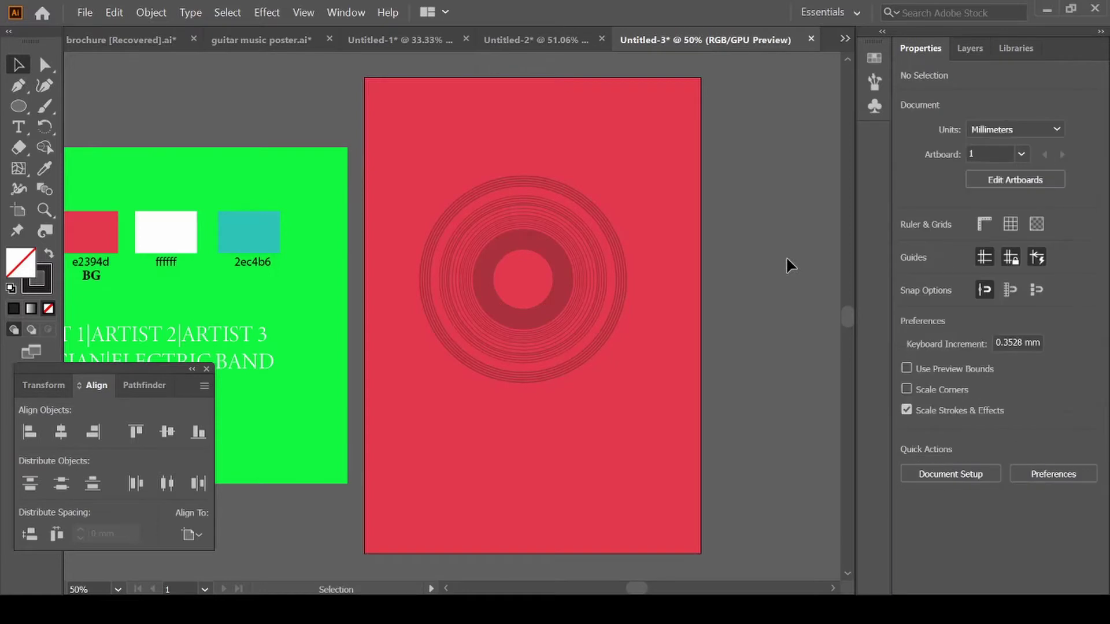
# Alt-drag a copy of the faded record about 84 mm right and 85 mm down
pyautogui.click(575, 331)
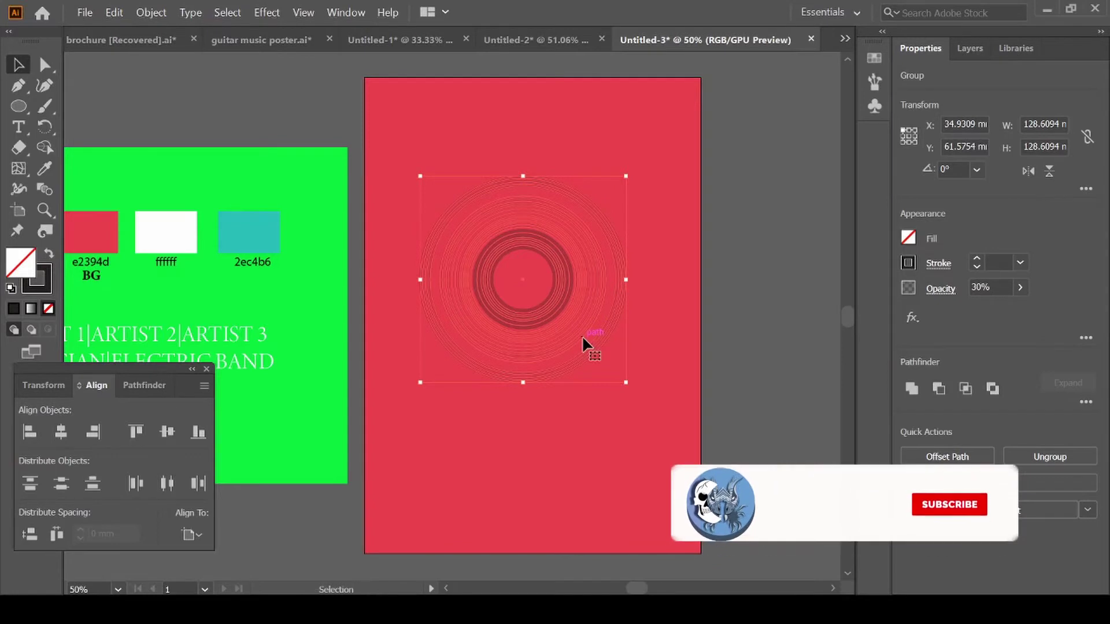
pyautogui.moveTo(587, 343)
pyautogui.mouseDown()
pyautogui.moveTo(706, 435)
pyautogui.moveTo(722, 475)
pyautogui.mouseUp()
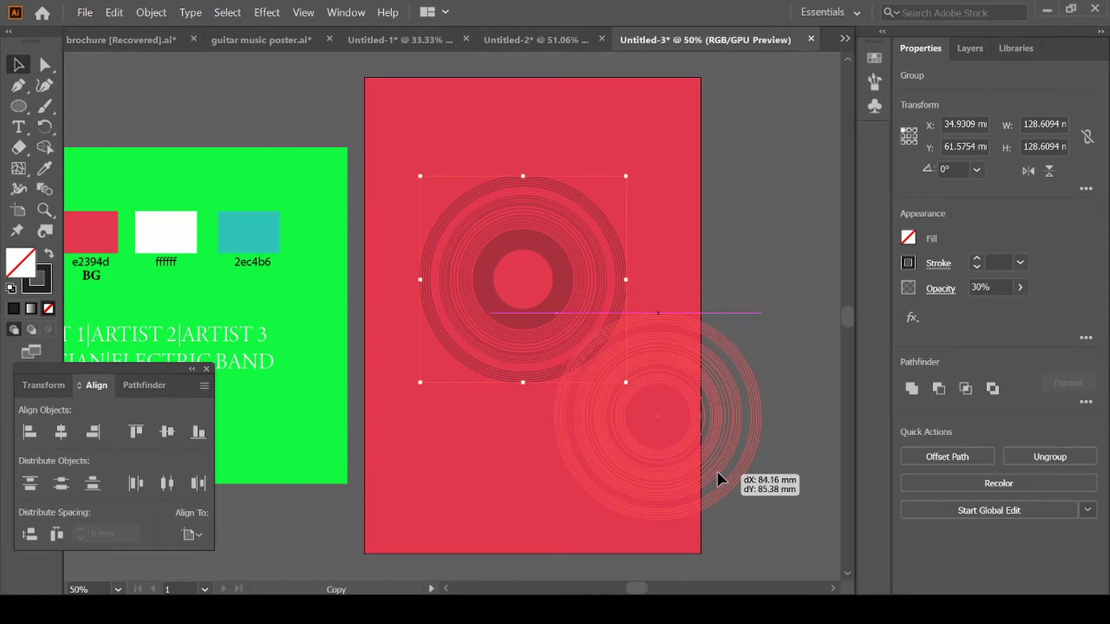
# Move the lower record copies to the poster's bottom-right and bottom-left areas
pyautogui.moveTo(722, 475)
pyautogui.mouseDown()
pyautogui.moveTo(524, 492)
pyautogui.moveTo(437, 331)
pyautogui.moveTo(514, 165)
pyautogui.moveTo(768, 292)
pyautogui.mouseUp()
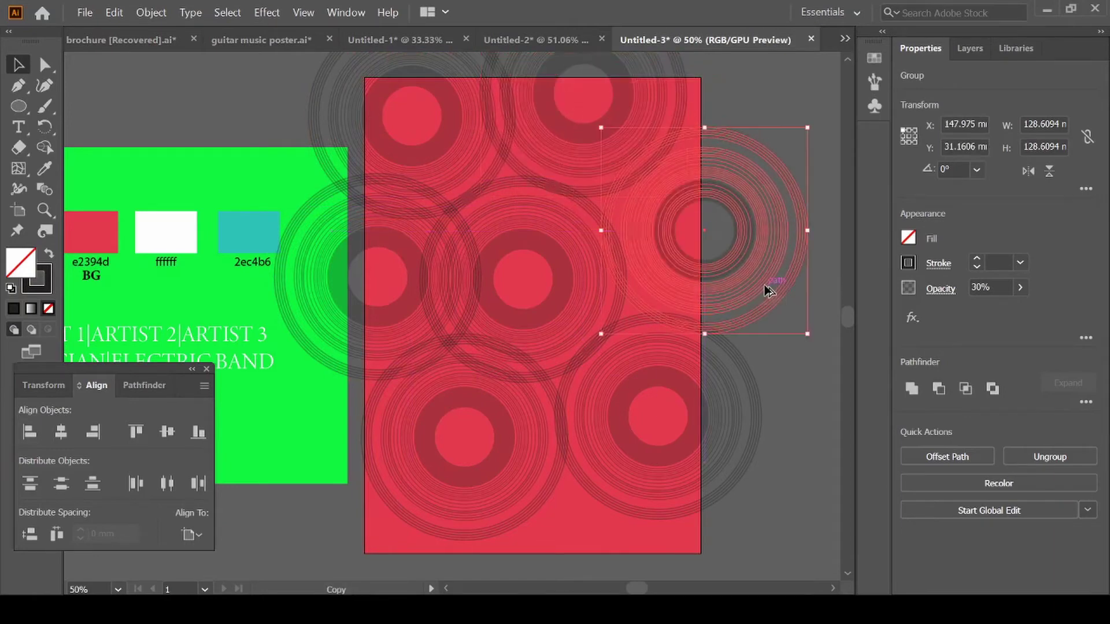
pyautogui.click(714, 479)
pyautogui.moveTo(675, 495); pyautogui.dragTo(678, 520)
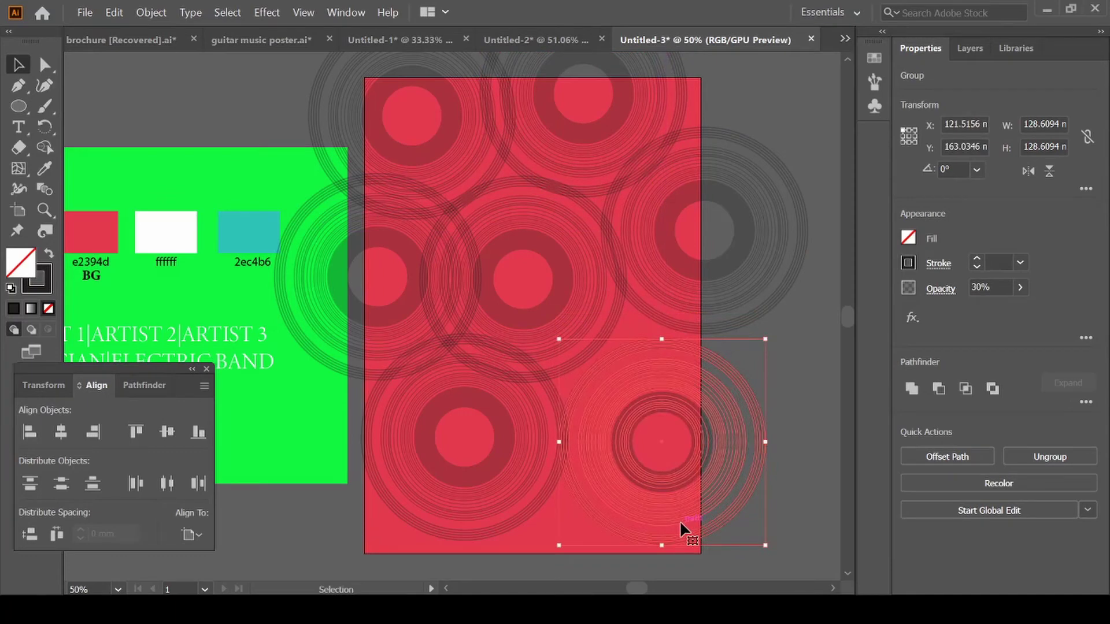
pyautogui.click(462, 525)
pyautogui.moveTo(468, 511)
pyautogui.mouseDown()
pyautogui.moveTo(450, 528)
pyautogui.moveTo(577, 478)
pyautogui.moveTo(569, 485)
pyautogui.mouseUp()
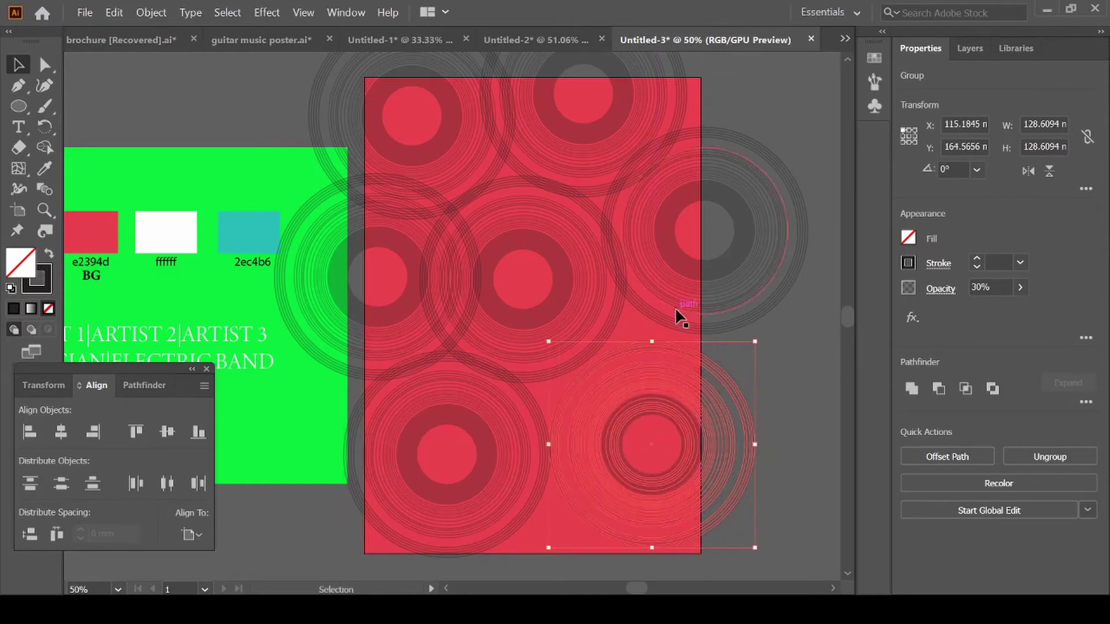
# Position the top-left and top-right record groups around the poster's upper edge
pyautogui.moveTo(682, 315); pyautogui.dragTo(677, 323)
pyautogui.scroll(3, 677, 324)
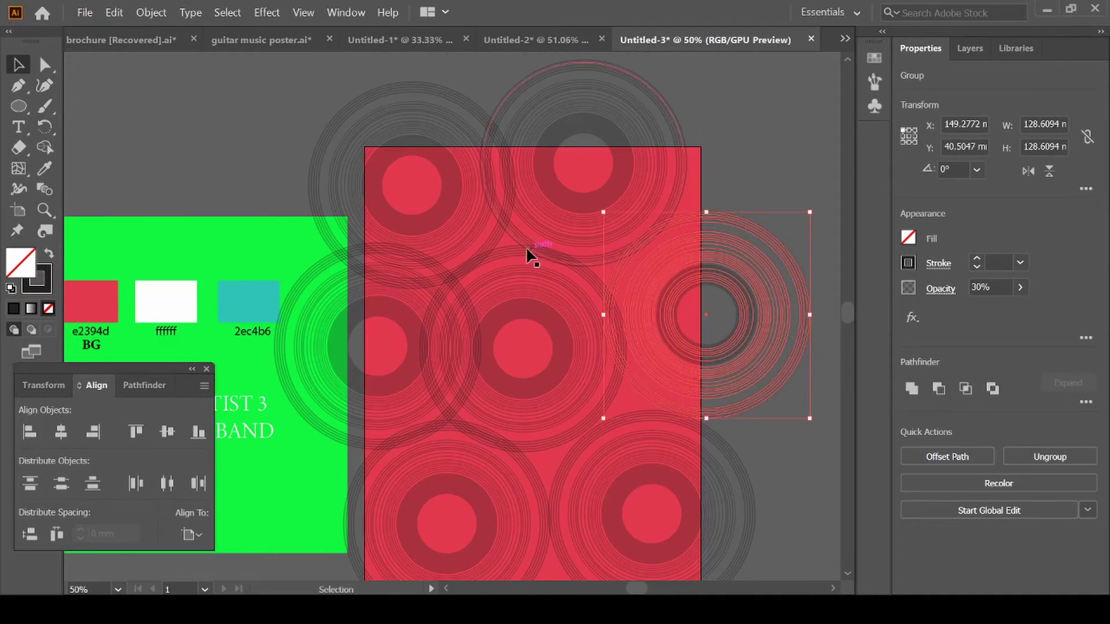
pyautogui.moveTo(491, 245); pyautogui.dragTo(476, 245)
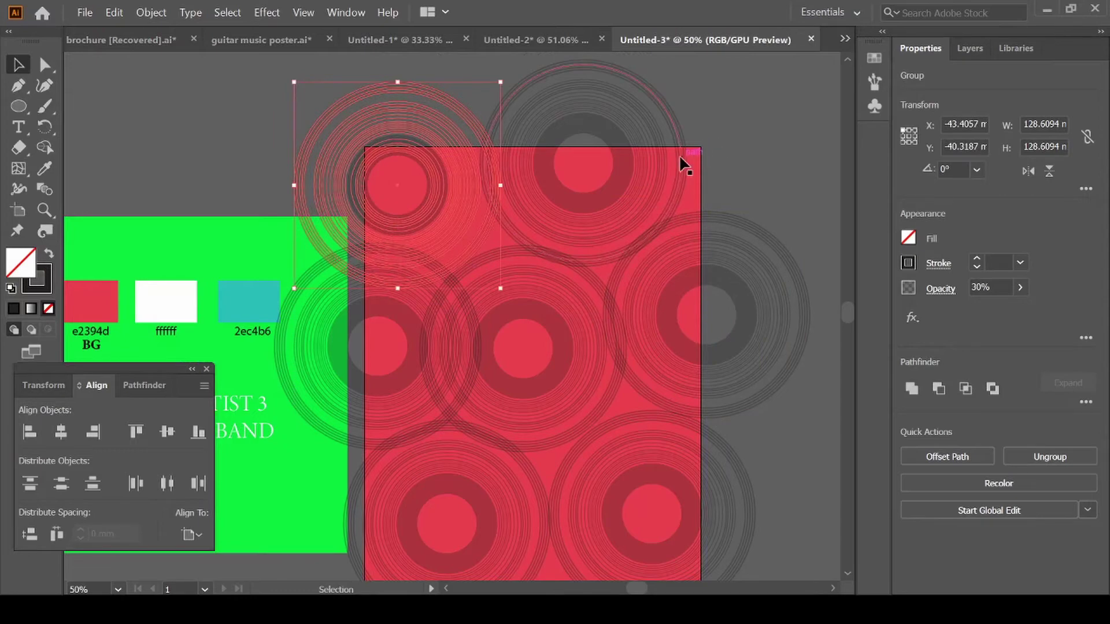
pyautogui.moveTo(685, 163); pyautogui.dragTo(695, 163)
pyautogui.click(782, 149)
pyautogui.scroll(-5, 781, 149)
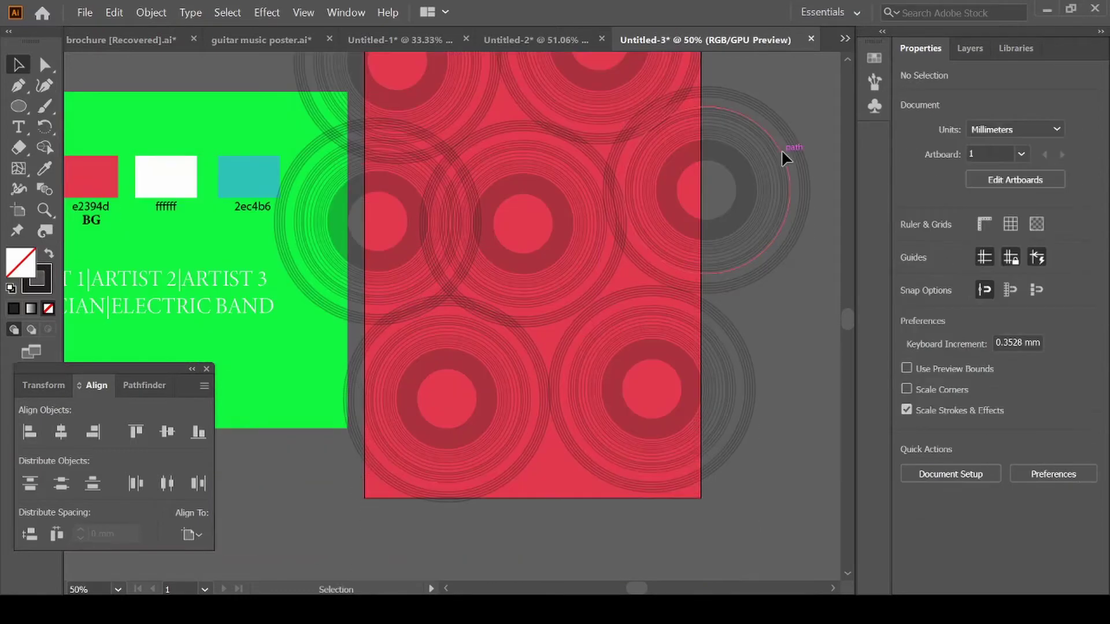
pyautogui.scroll(2, 782, 149)
pyautogui.scroll(1, 781, 152)
pyautogui.press('ctrl')
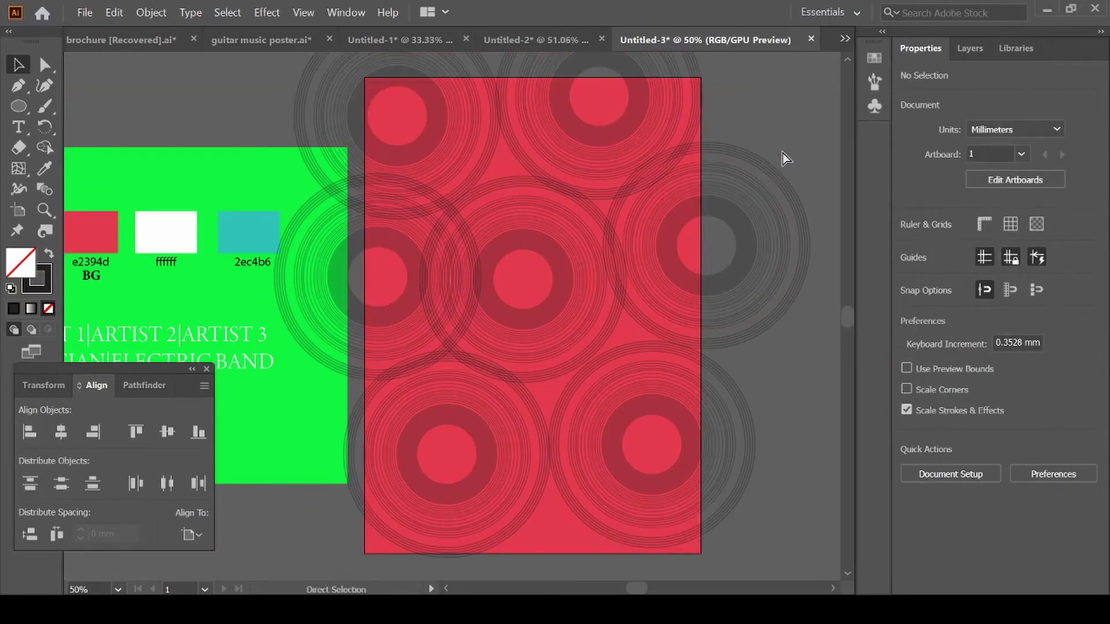
# Lock Layer 2 holding the records and create a new Layer 3 above it
pyautogui.hotkey('ctrl', '-')
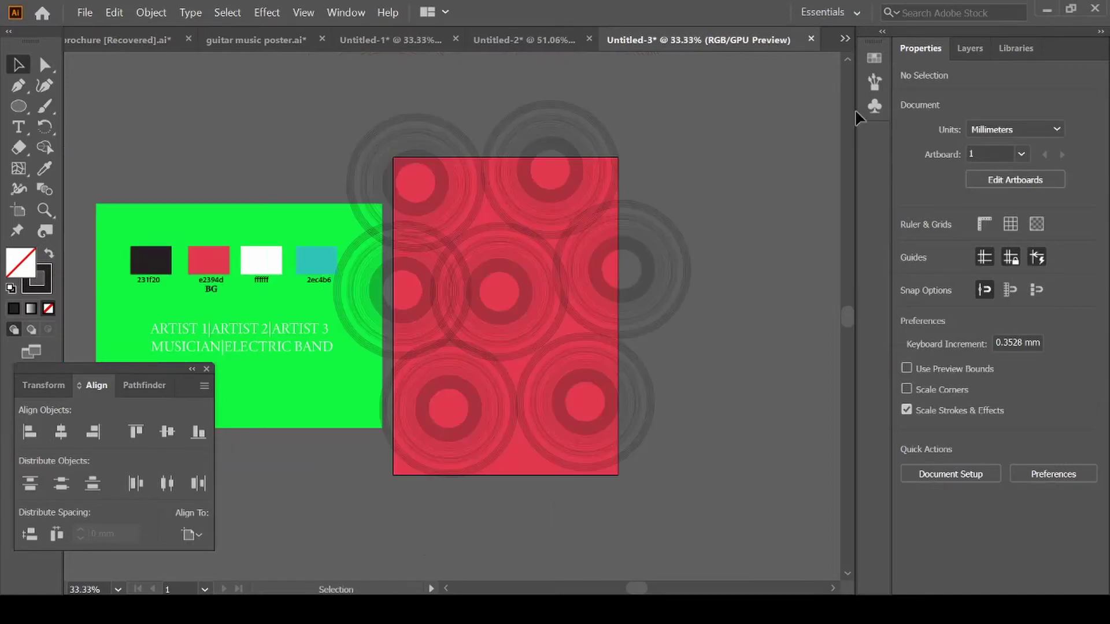
pyautogui.click(969, 49)
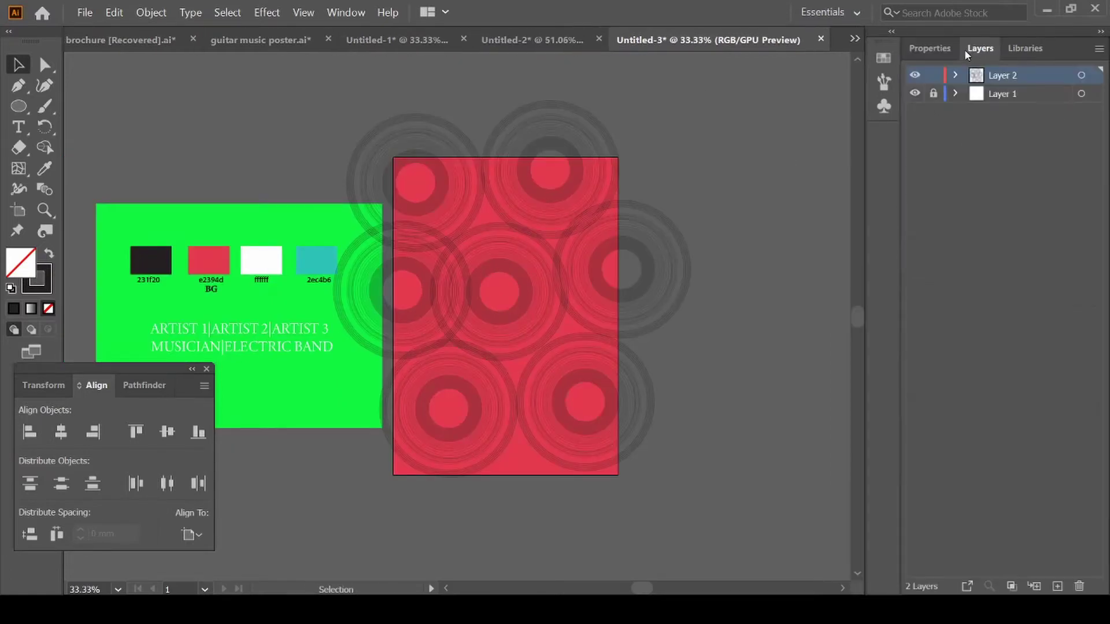
pyautogui.click(932, 75)
pyautogui.click(1055, 586)
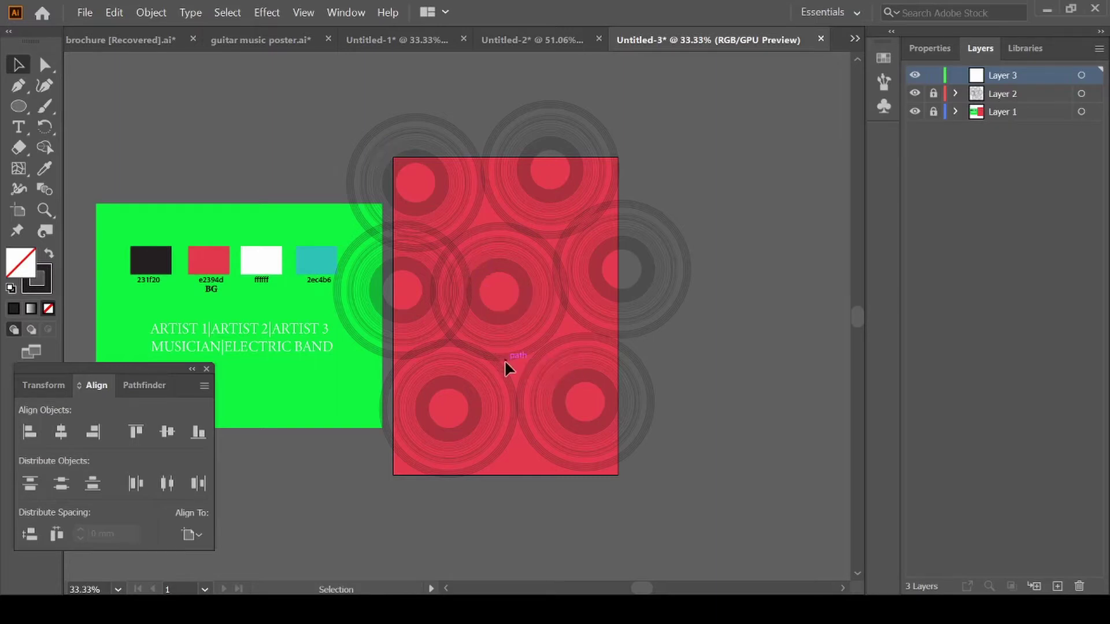
pyautogui.press('m')
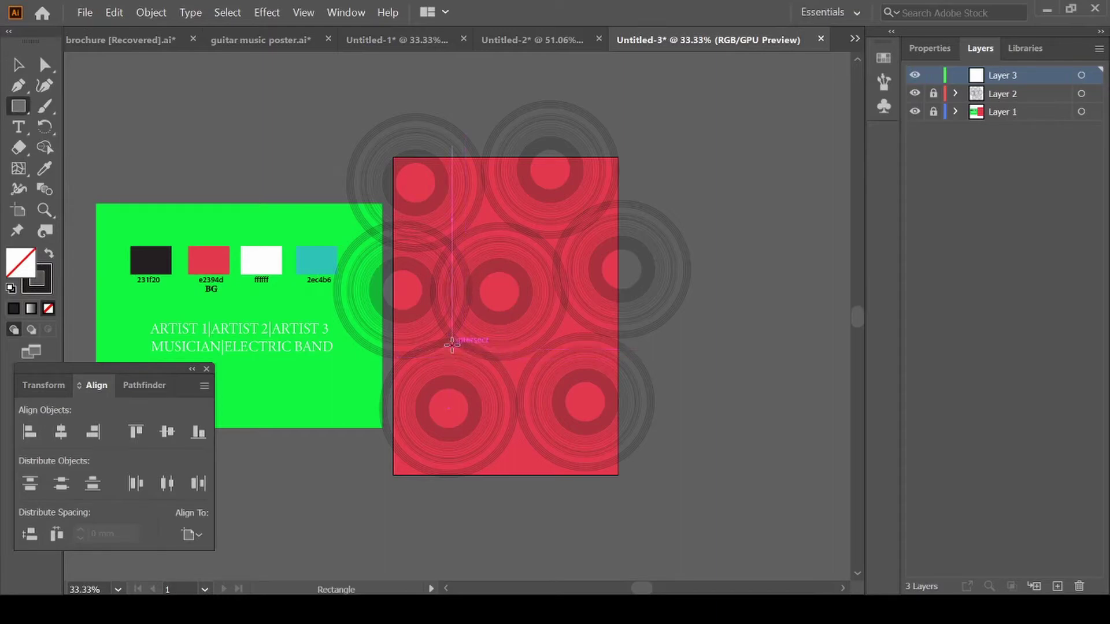
# Draw a wide rectangle below the poster centre with a white 1 pt outline and no fill
pyautogui.moveTo(452, 346); pyautogui.dragTo(553, 370)
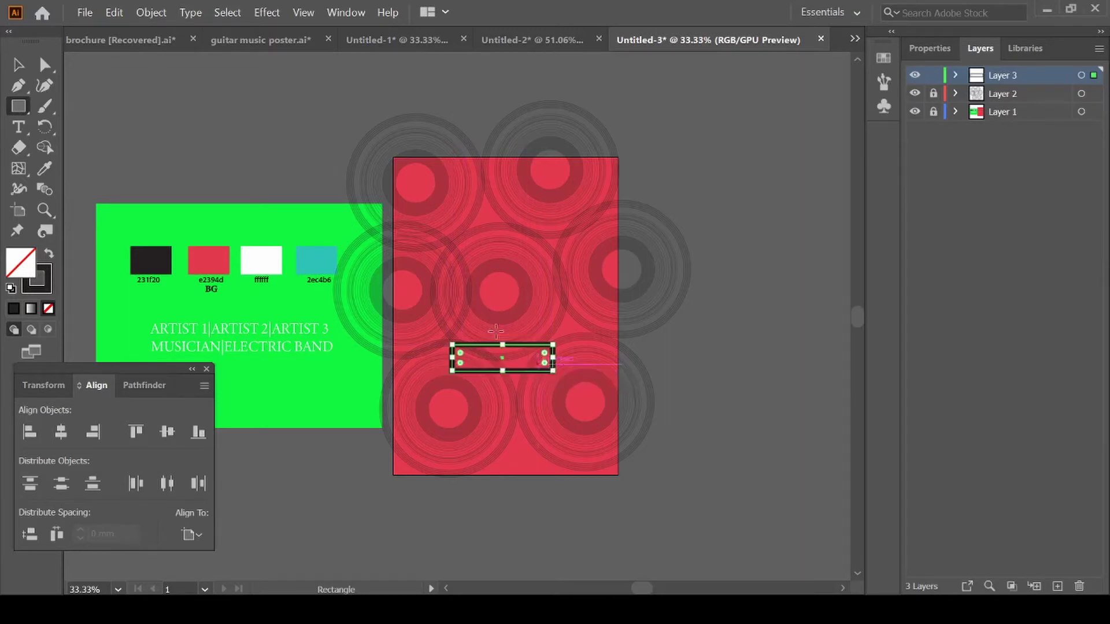
pyautogui.press('i')
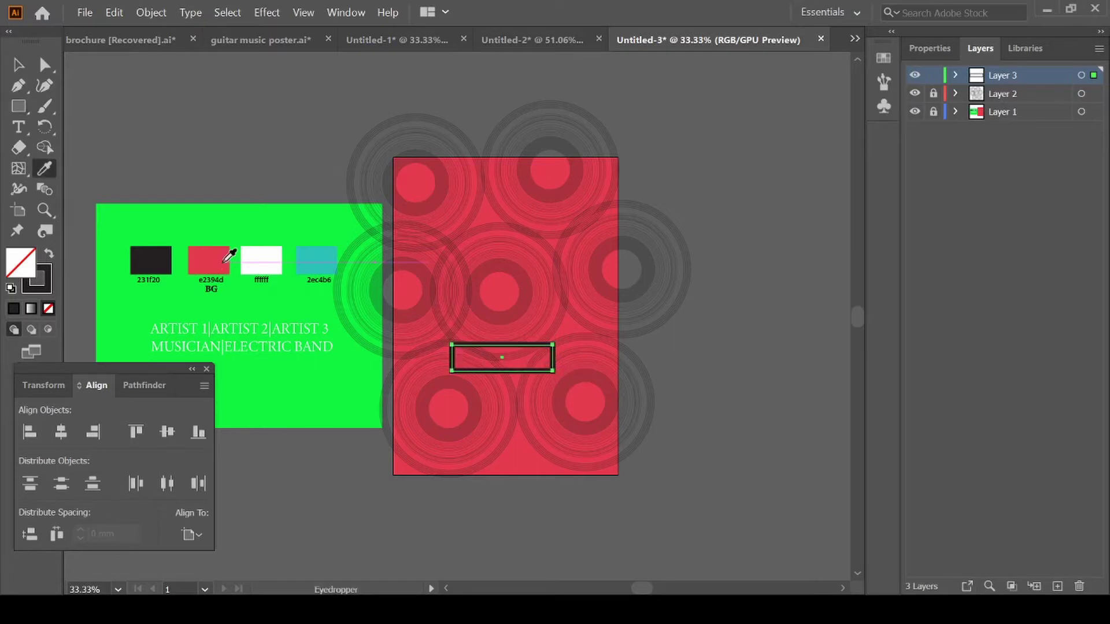
pyautogui.click(260, 258)
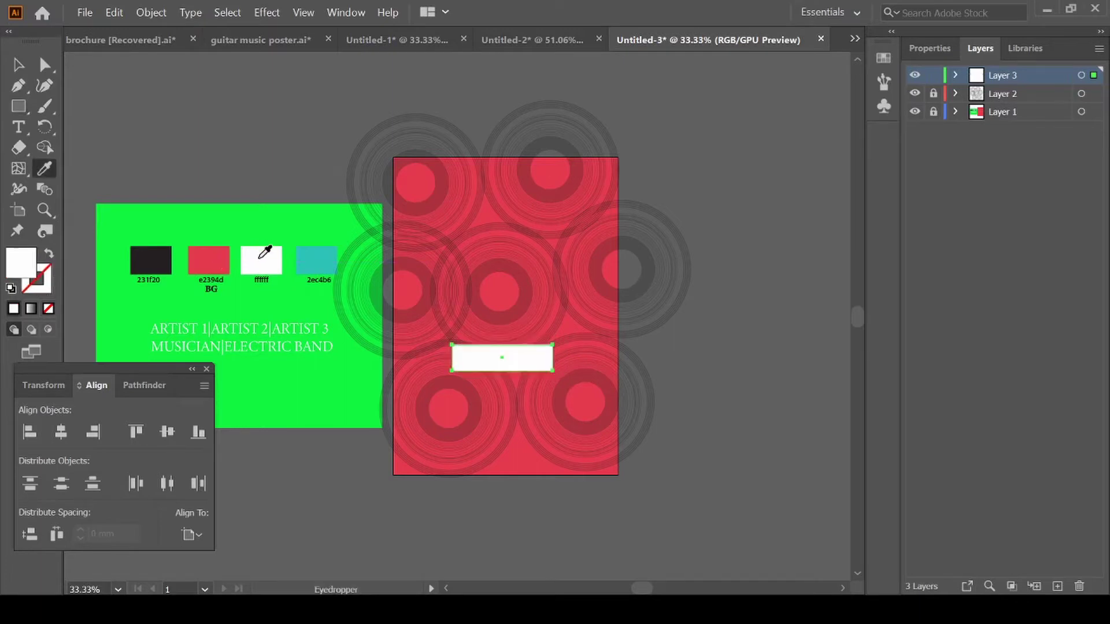
pyautogui.click(48, 255)
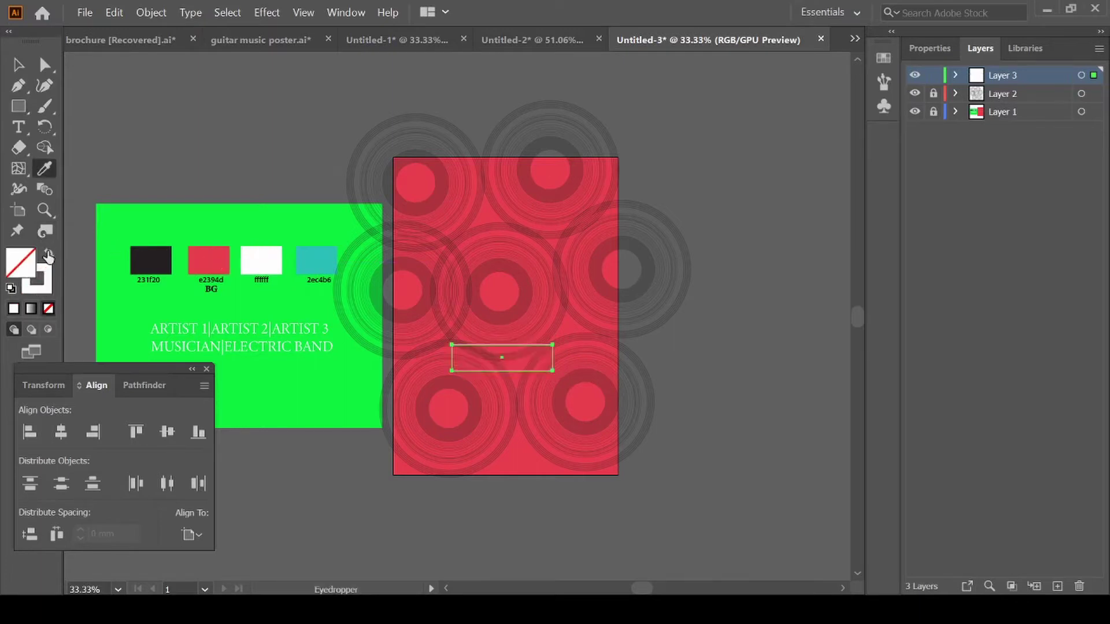
pyautogui.click(941, 50)
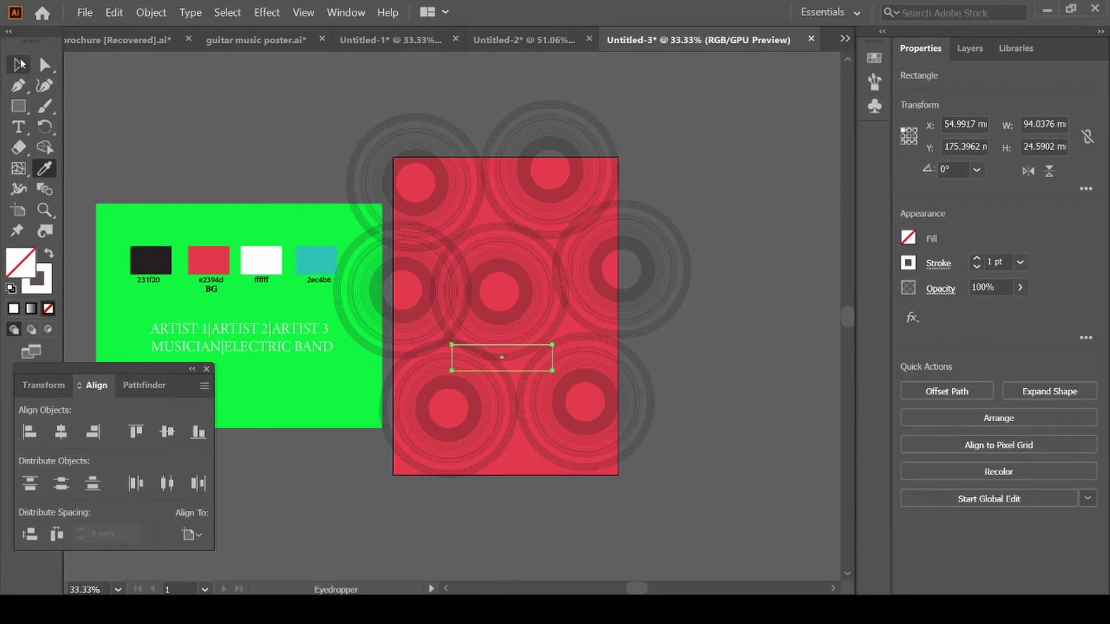
pyautogui.click(20, 64)
pyautogui.click(697, 341)
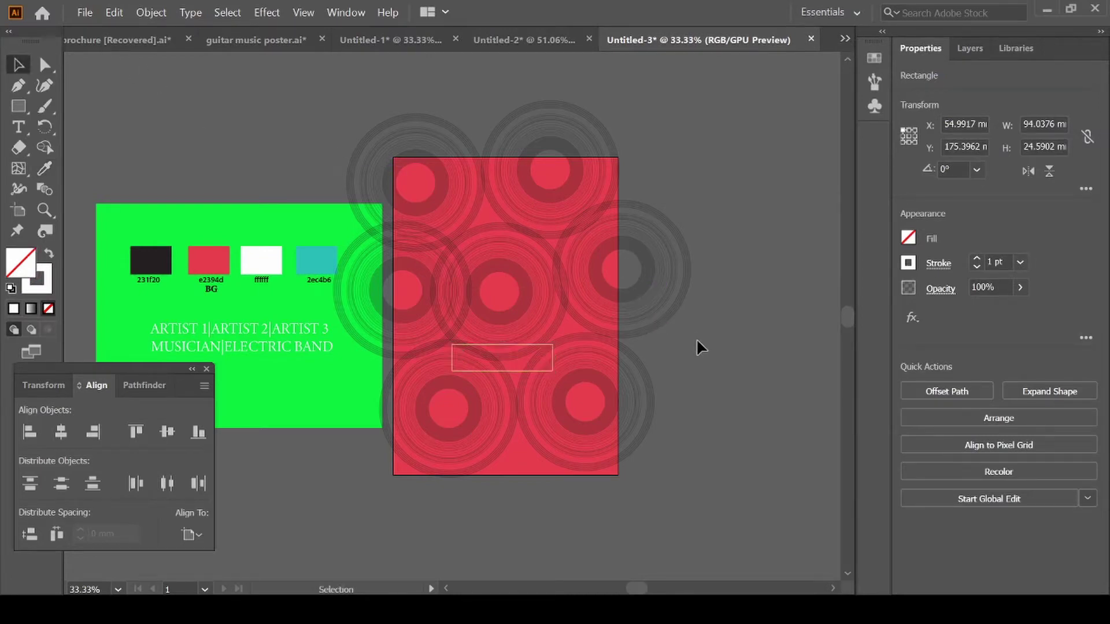
pyautogui.click(502, 371)
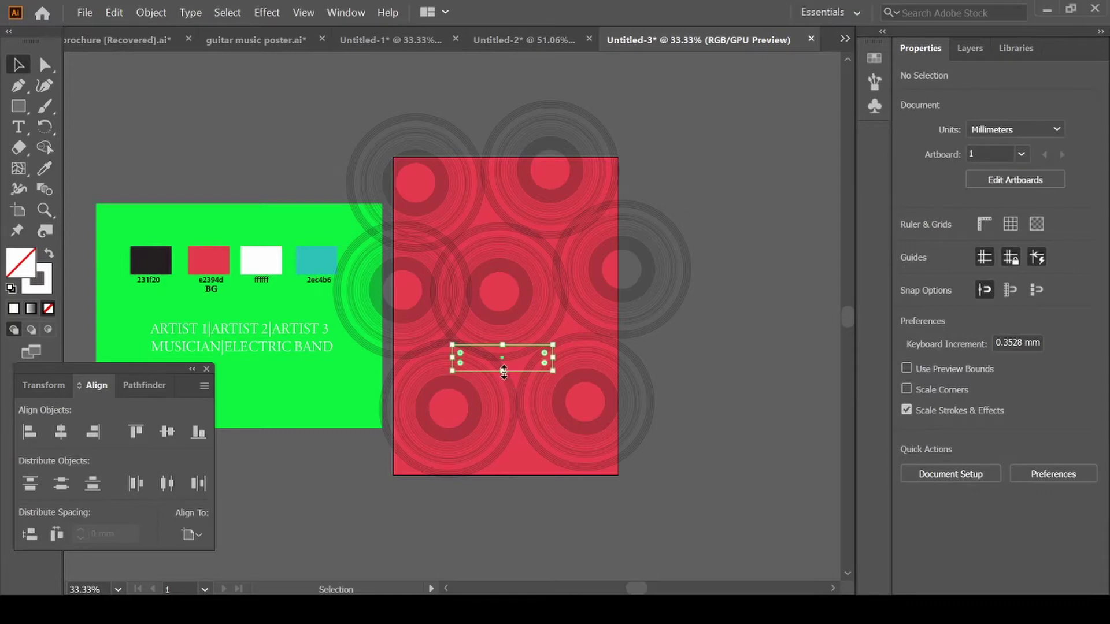
# Round the rectangle's bottom corners to a radius of about 11 mm
pyautogui.hotkey('ctrl', '+')
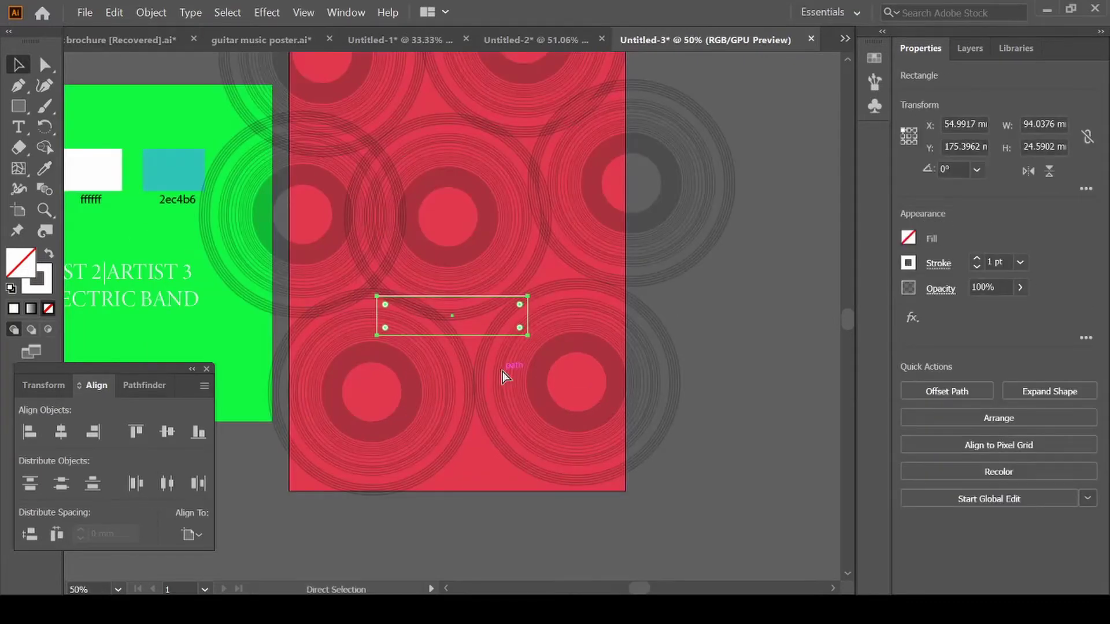
pyautogui.hotkey('ctrl', '+')
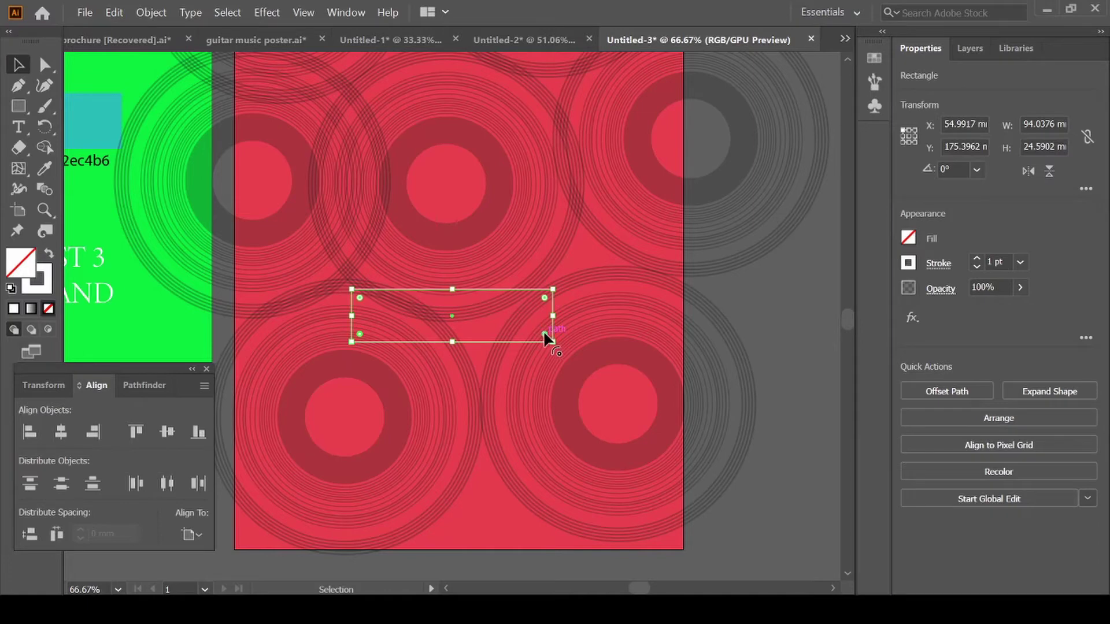
pyautogui.moveTo(542, 328); pyautogui.dragTo(528, 320)
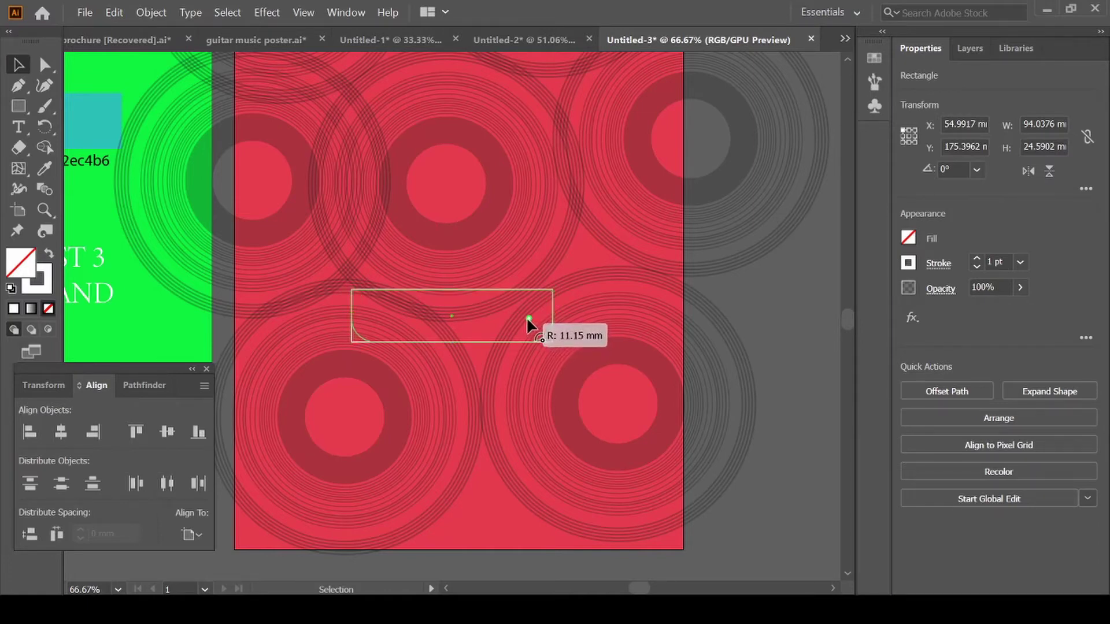
pyautogui.moveTo(529, 321); pyautogui.dragTo(528, 319)
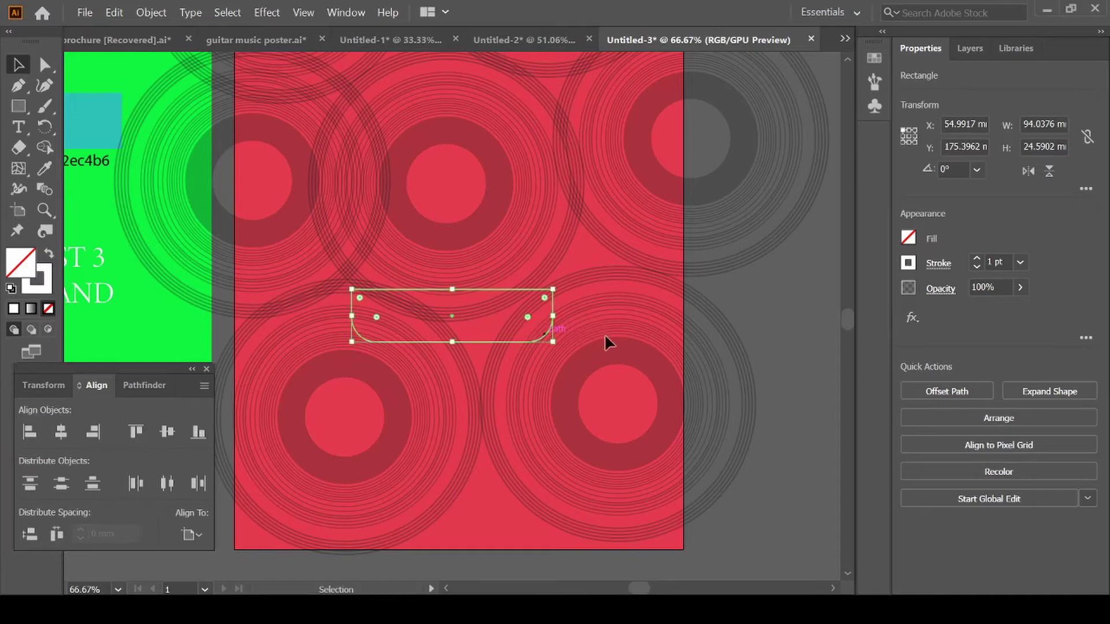
pyautogui.click(790, 372)
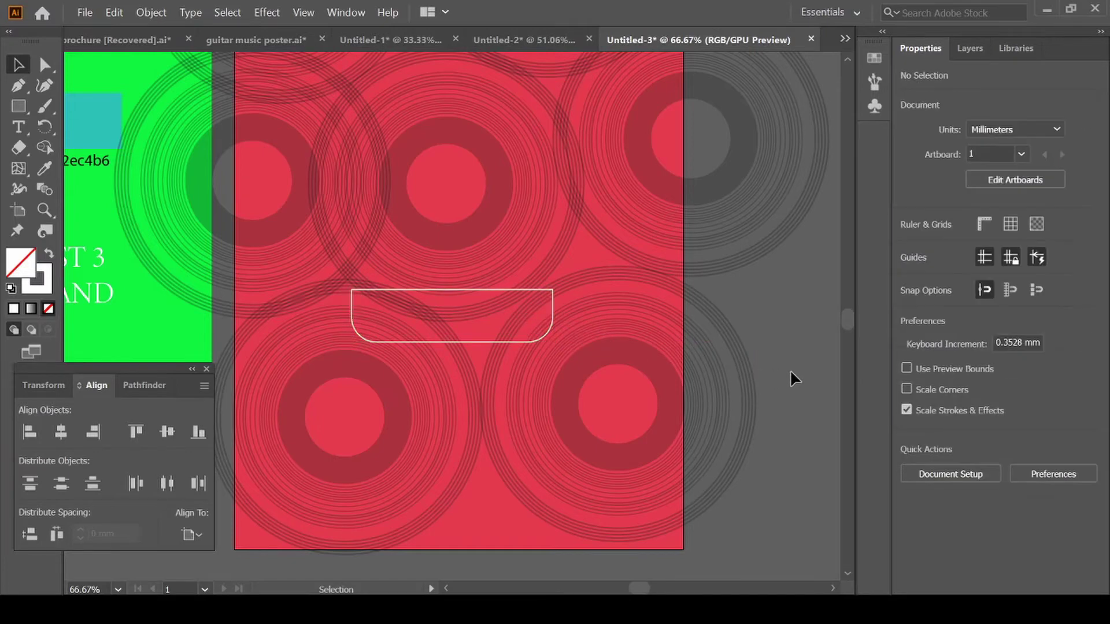
# Shrink the rounded rectangle to about 74.5 × 19.5 mm
pyautogui.click(515, 340)
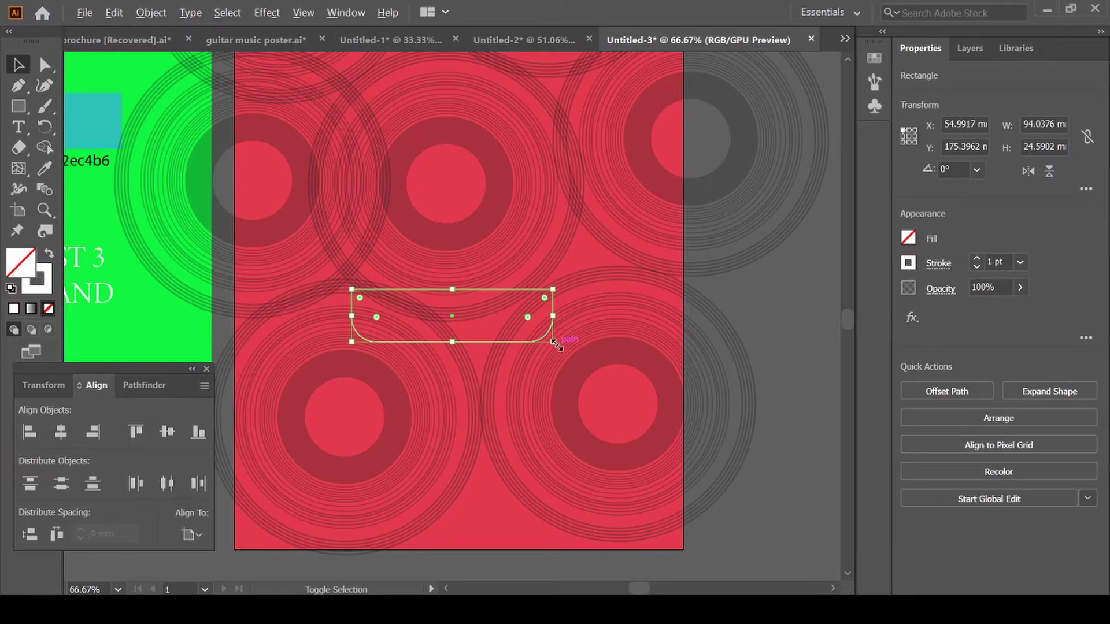
pyautogui.moveTo(556, 345); pyautogui.dragTo(553, 341)
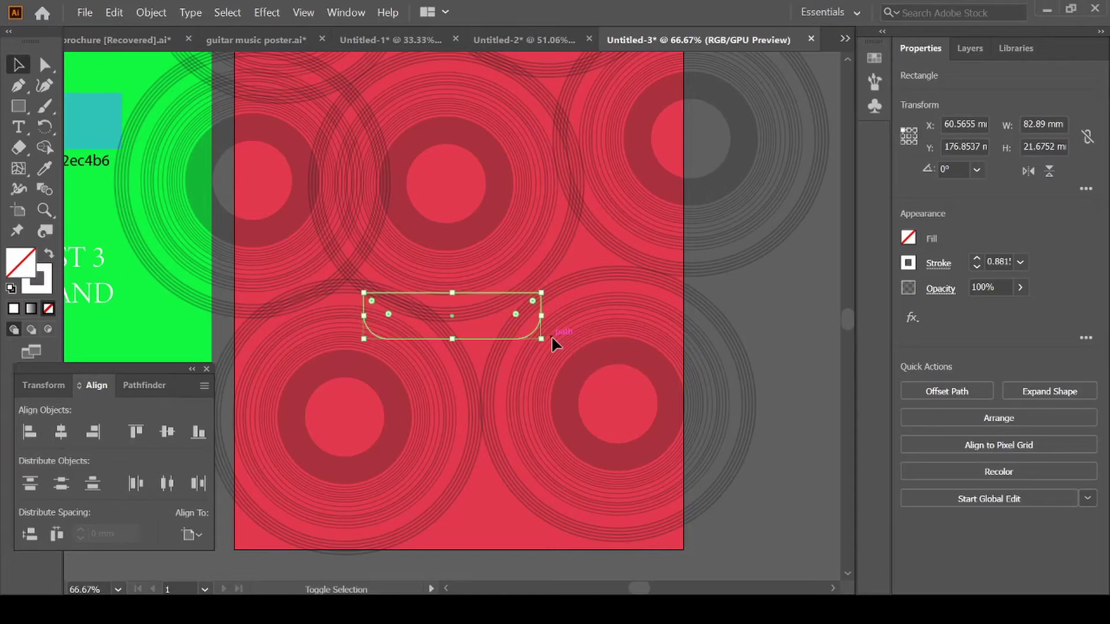
pyautogui.click(823, 320)
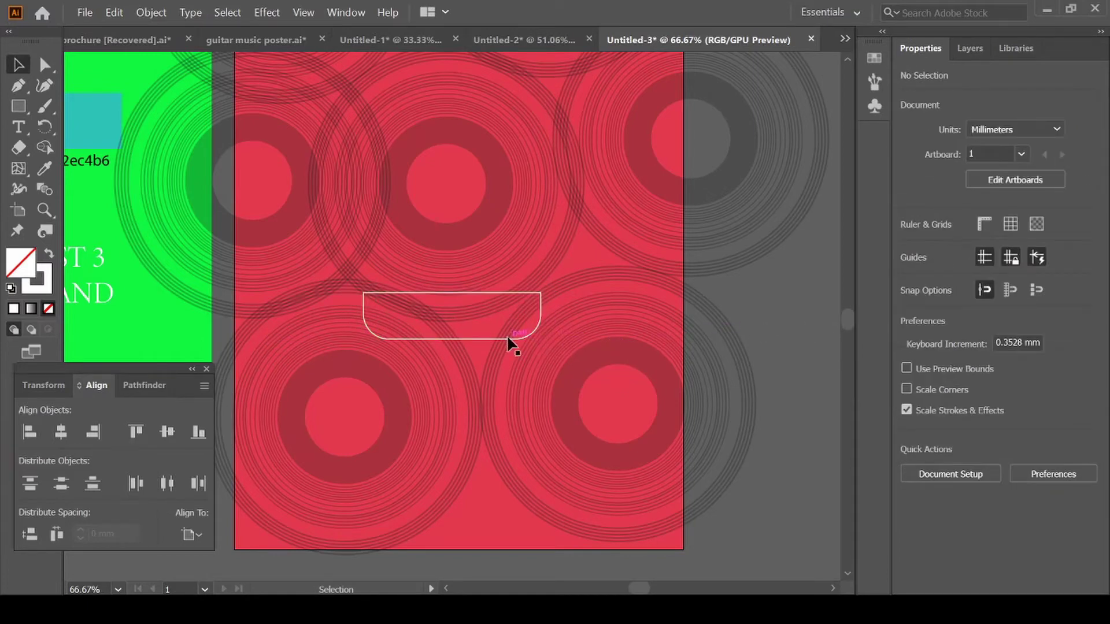
pyautogui.click(529, 337)
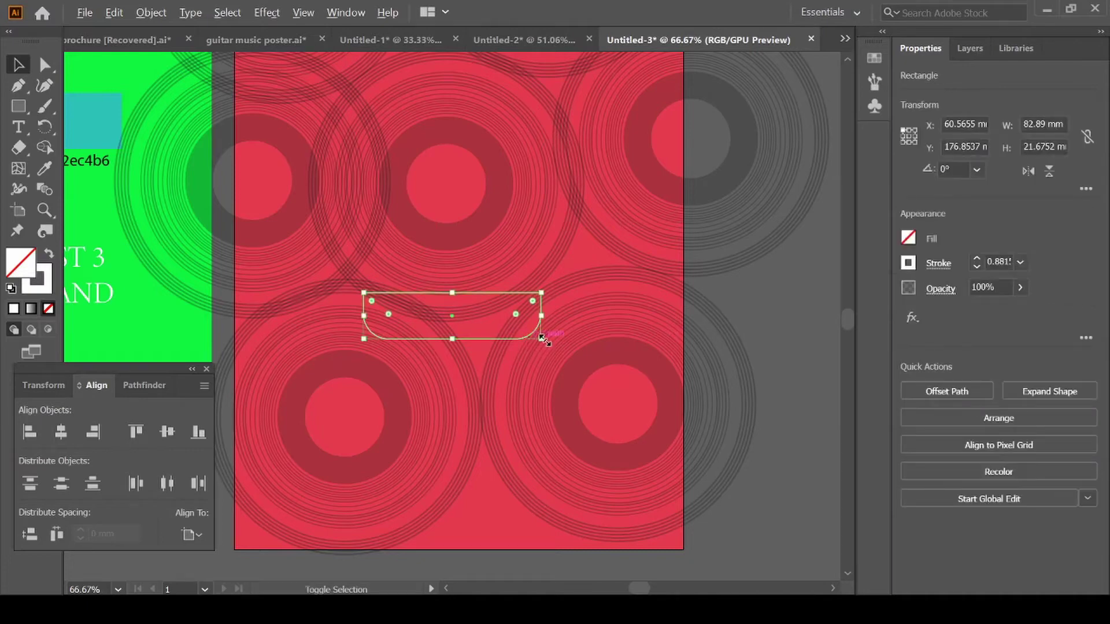
pyautogui.moveTo(541, 337); pyautogui.dragTo(544, 337)
pyautogui.click(779, 339)
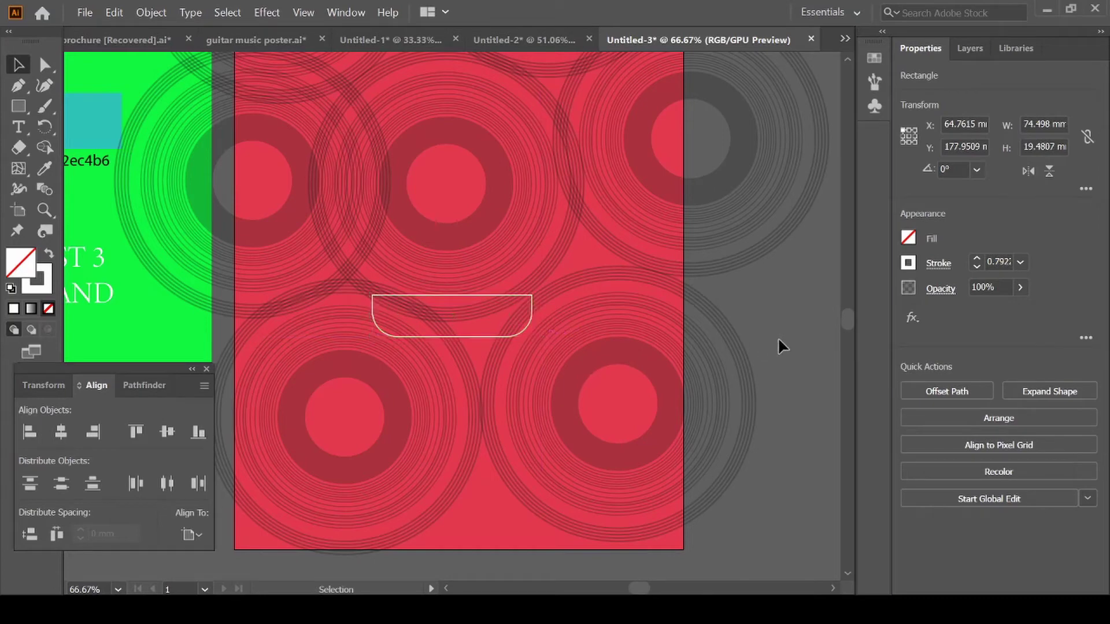
pyautogui.hotkey('ctrl', '-')
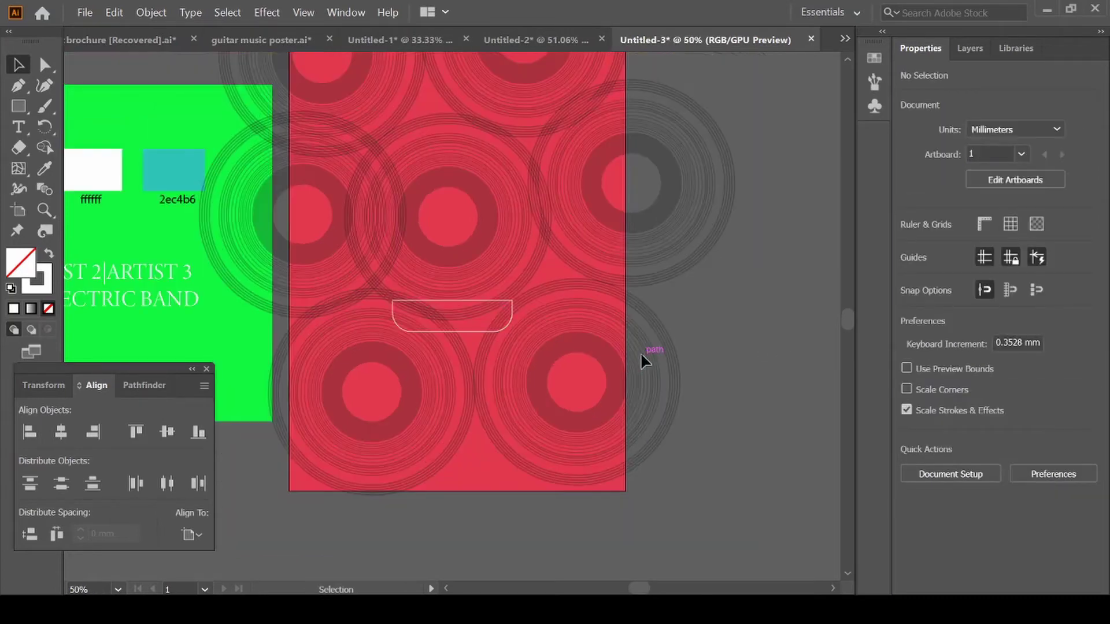
pyautogui.scroll(3, 640, 352)
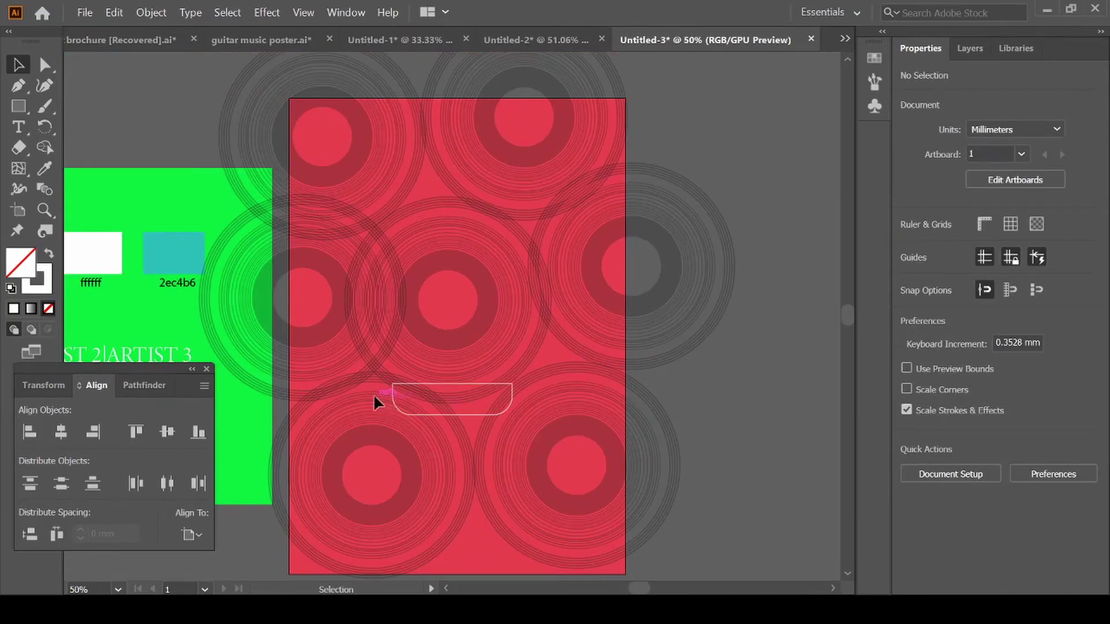
pyautogui.click(453, 416)
pyautogui.hotkey('ctrl', 'shift', 'a')
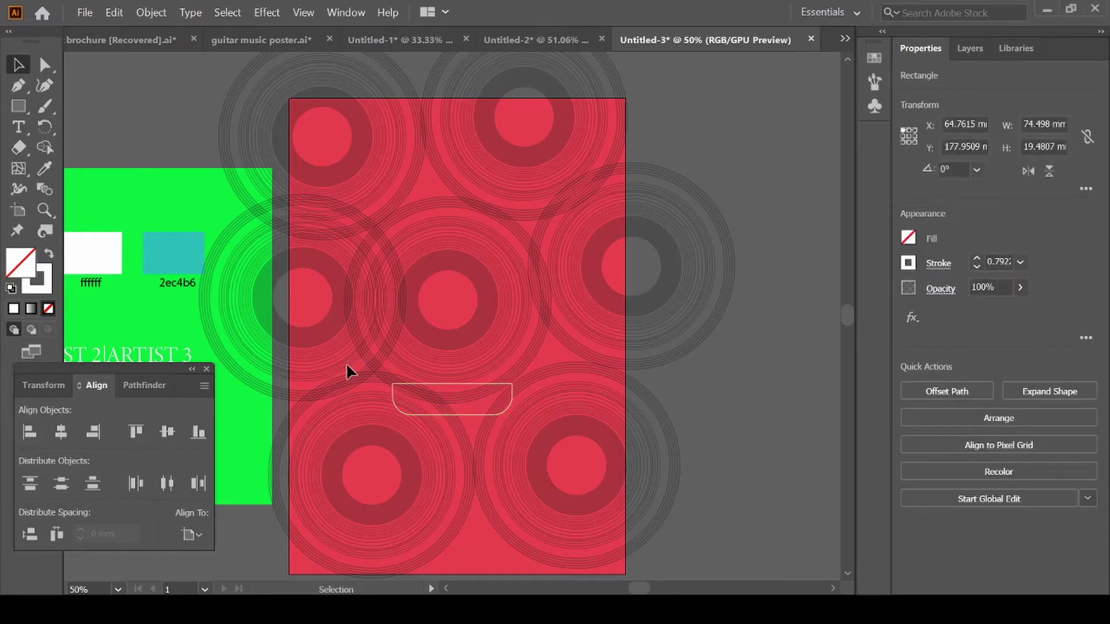
pyautogui.press('m')
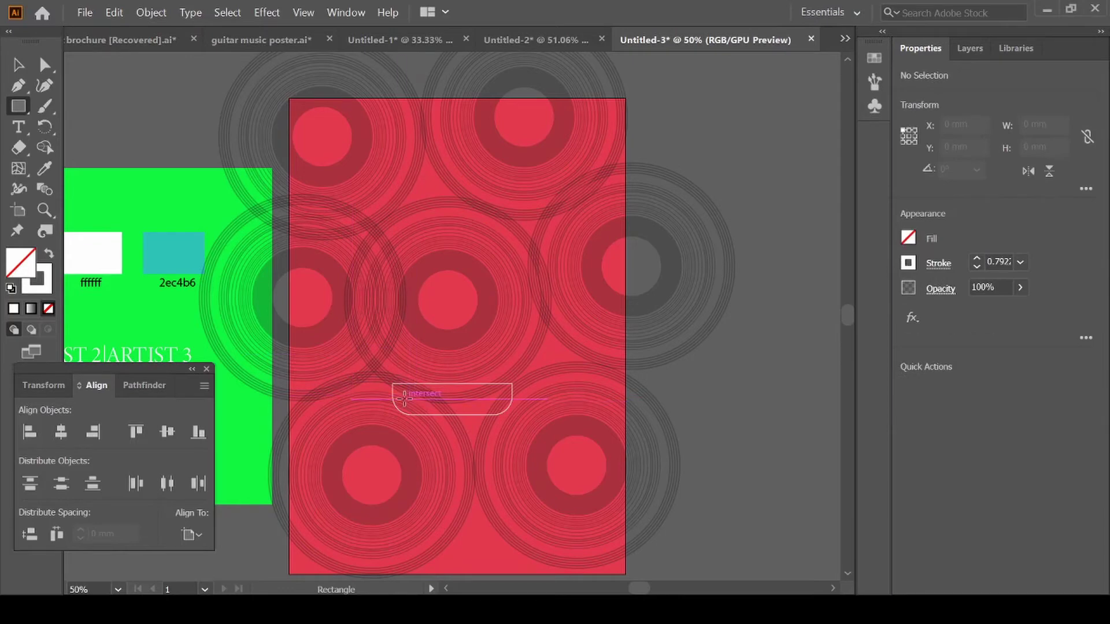
# Draw a roughly 60.4 × 15.2 mm round-cornered rectangle over the bridge outline's bottom
pyautogui.moveTo(407, 405)
pyautogui.mouseDown()
pyautogui.moveTo(504, 431)
pyautogui.moveTo(452, 414)
pyautogui.mouseUp()
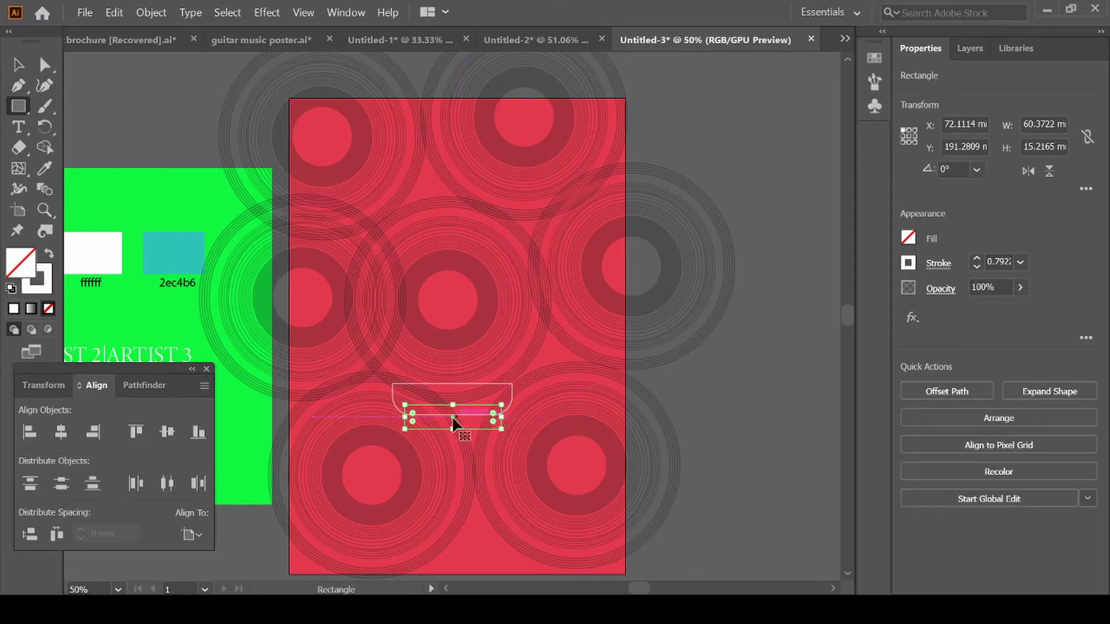
pyautogui.moveTo(452, 414); pyautogui.dragTo(452, 410)
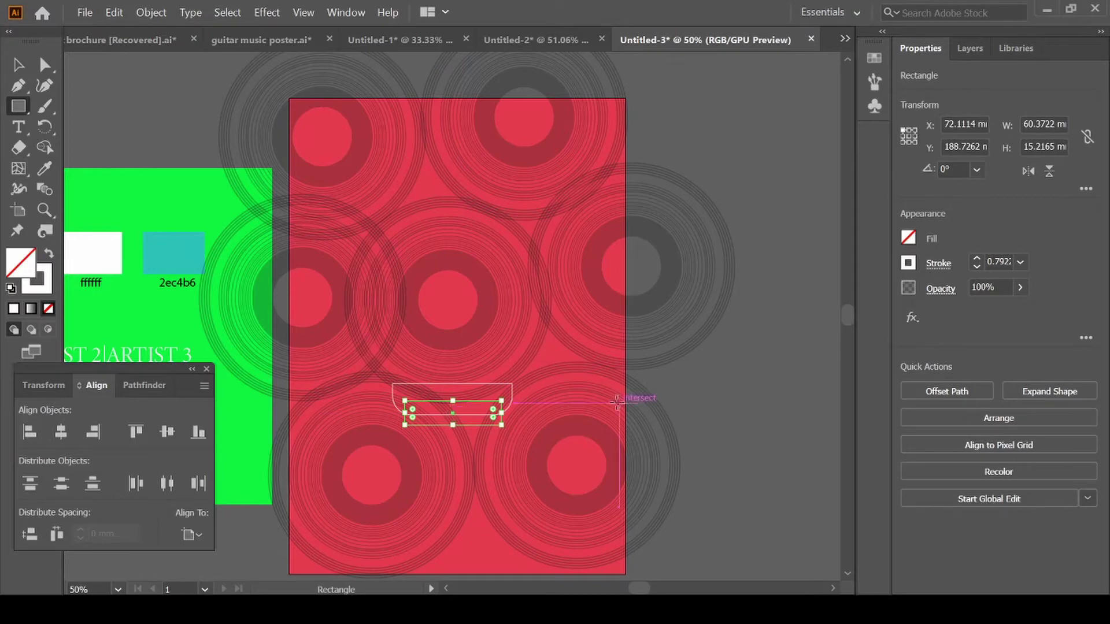
pyautogui.click(18, 64)
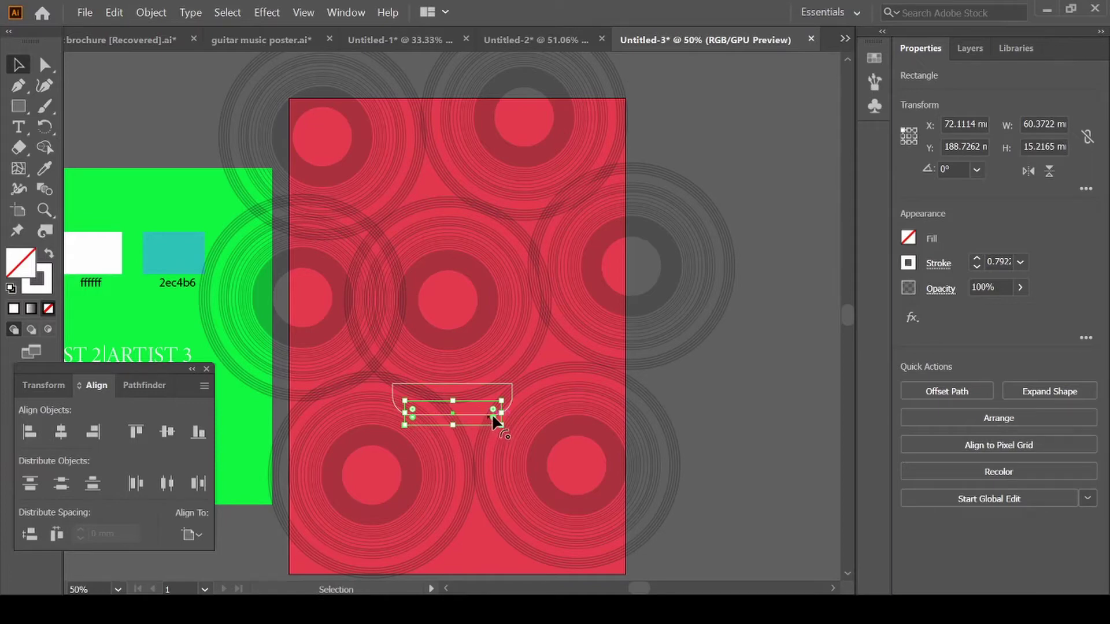
pyautogui.moveTo(491, 414); pyautogui.dragTo(492, 416)
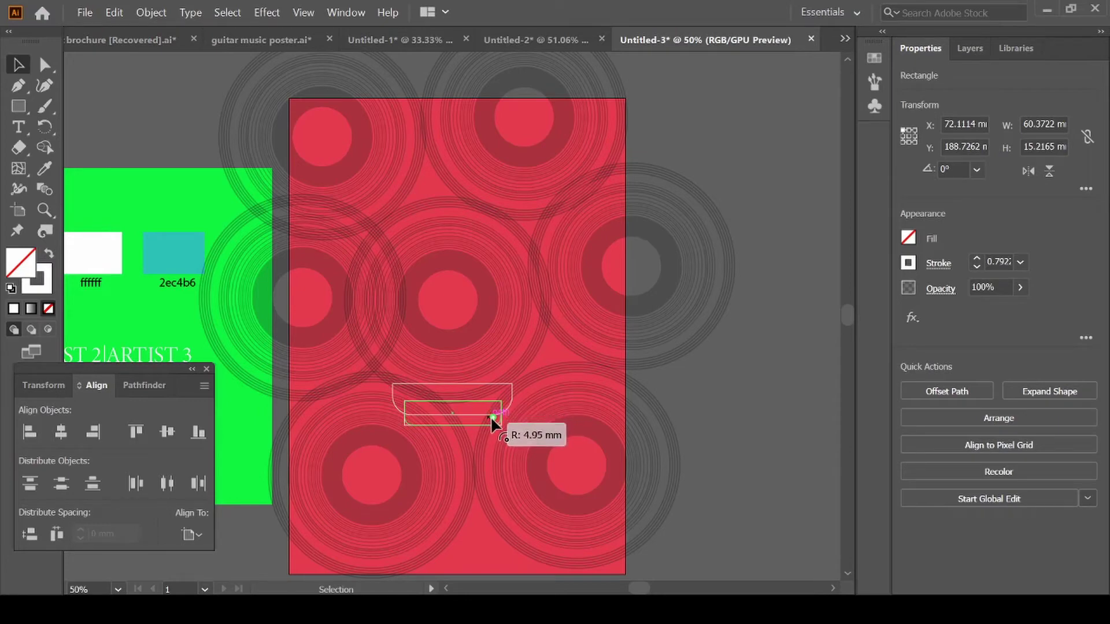
pyautogui.moveTo(491, 416); pyautogui.dragTo(491, 418)
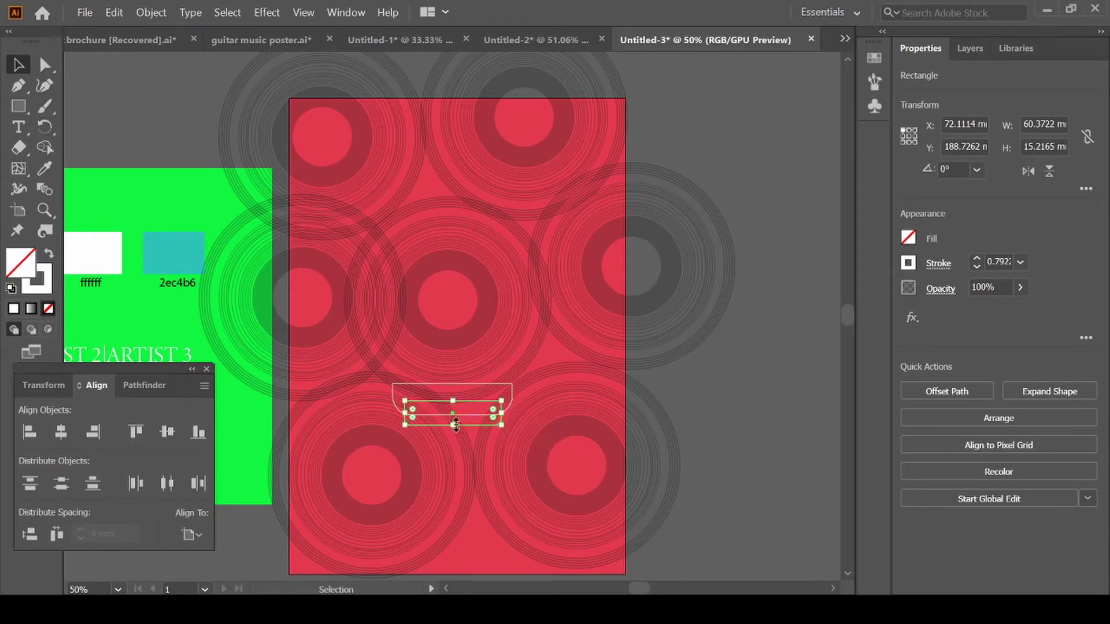
pyautogui.moveTo(452, 407); pyautogui.dragTo(452, 407)
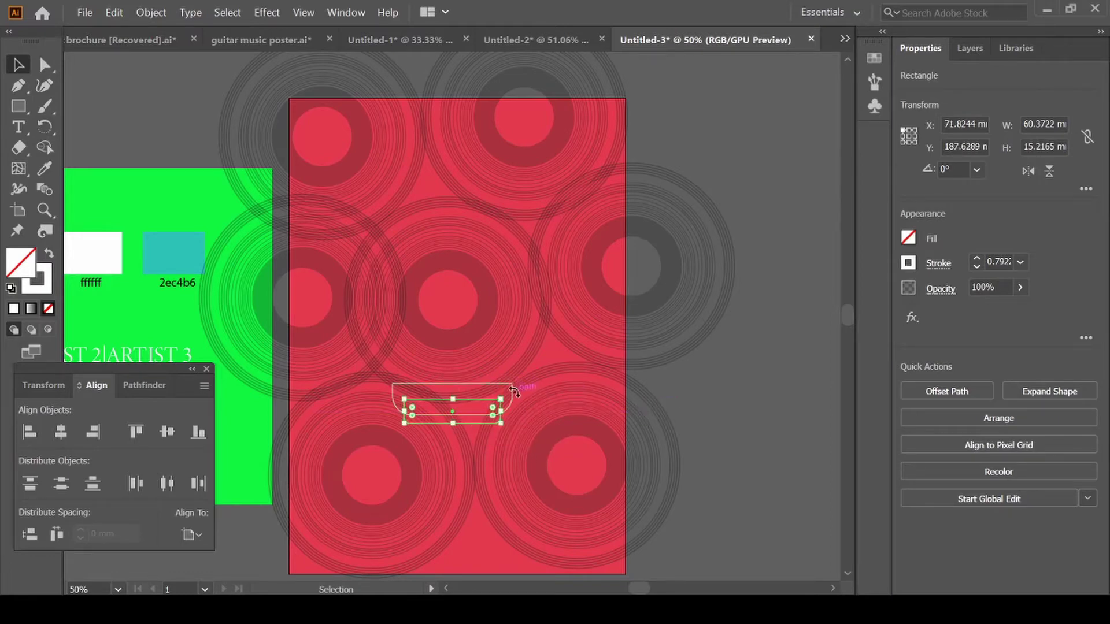
pyautogui.click(772, 409)
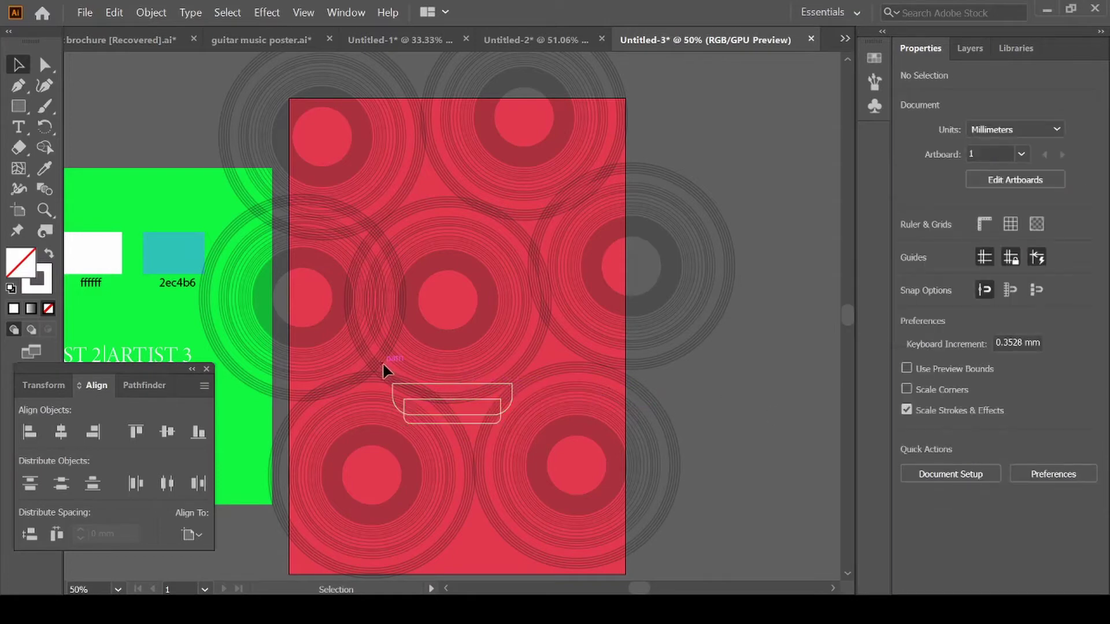
pyautogui.hotkey('ctrl', 'z')
pyautogui.click(45, 150)
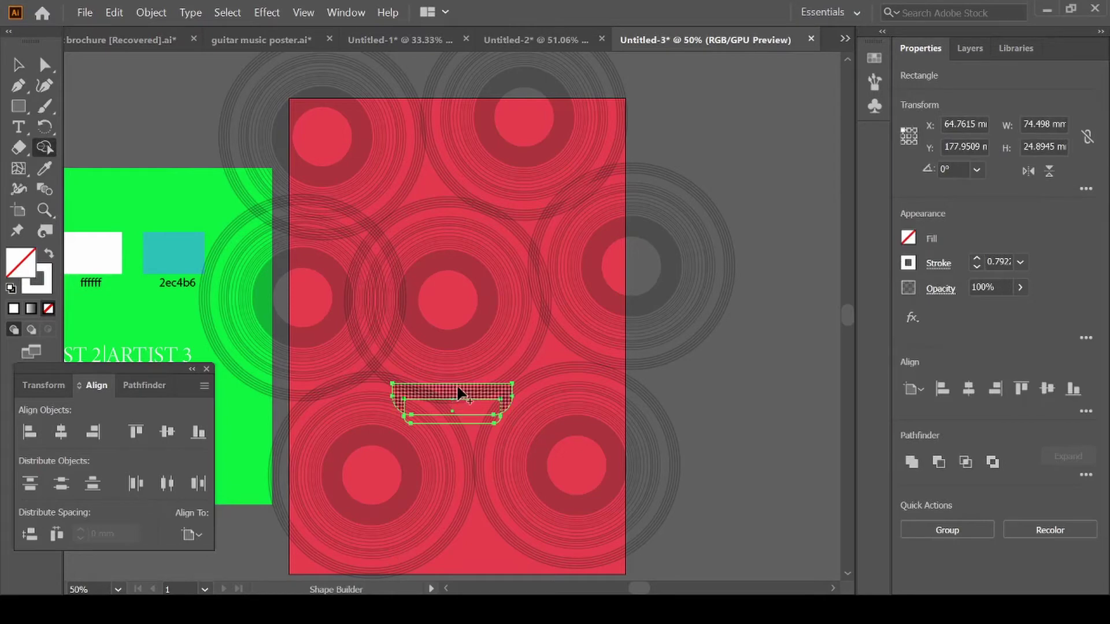
# Merge the two overlapping rectangles into one stepped bridge outline with the Shape Builder
pyautogui.moveTo(458, 394); pyautogui.dragTo(458, 409)
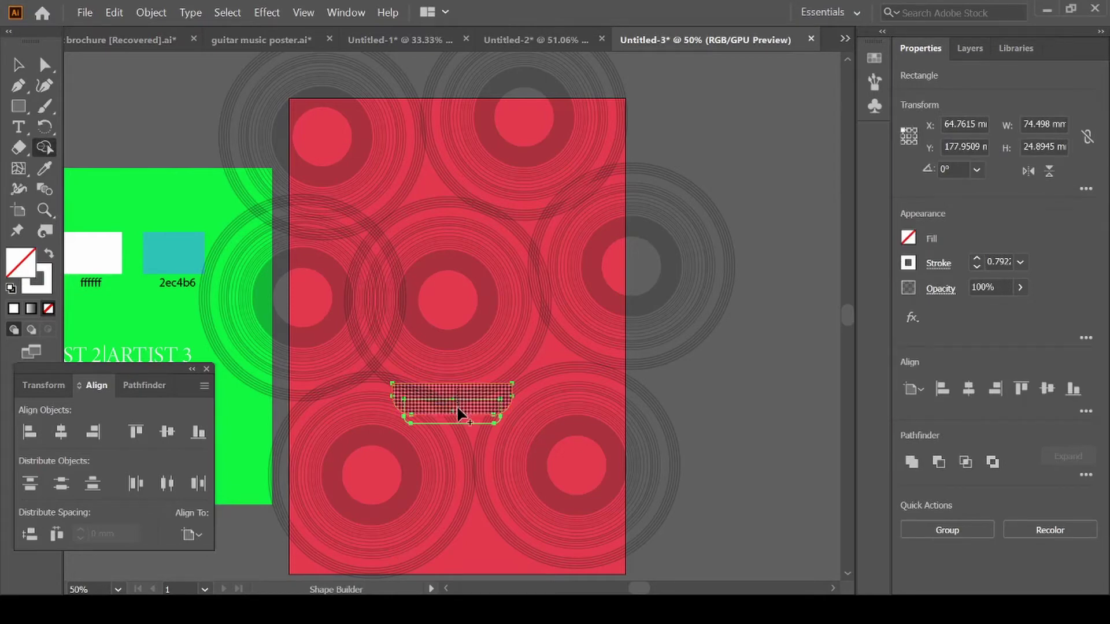
pyautogui.moveTo(456, 410); pyautogui.dragTo(456, 410)
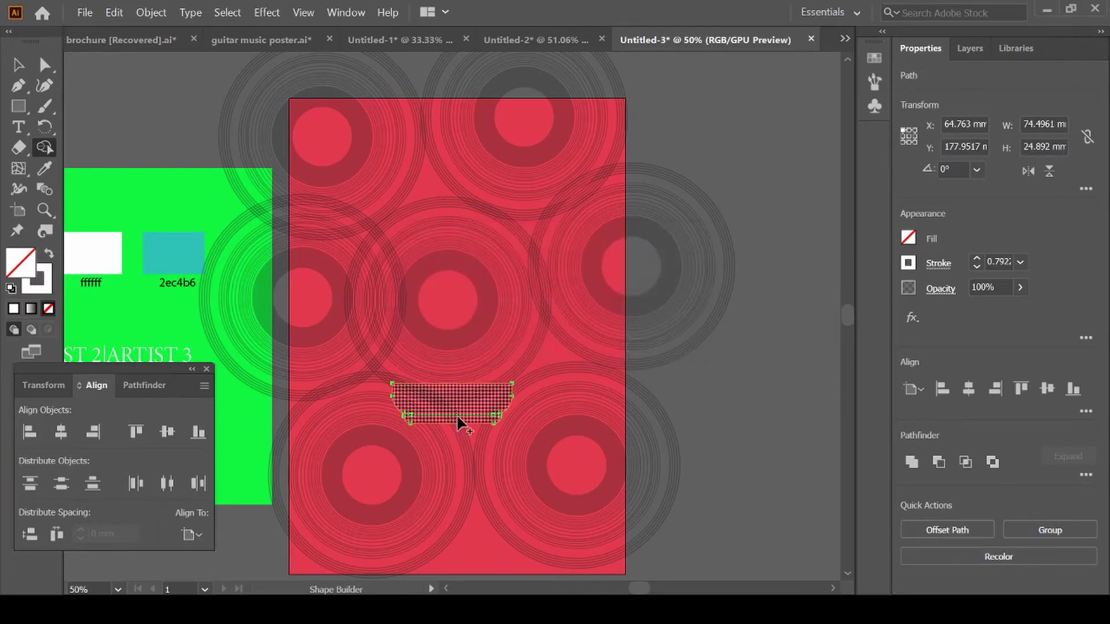
pyautogui.click(457, 414)
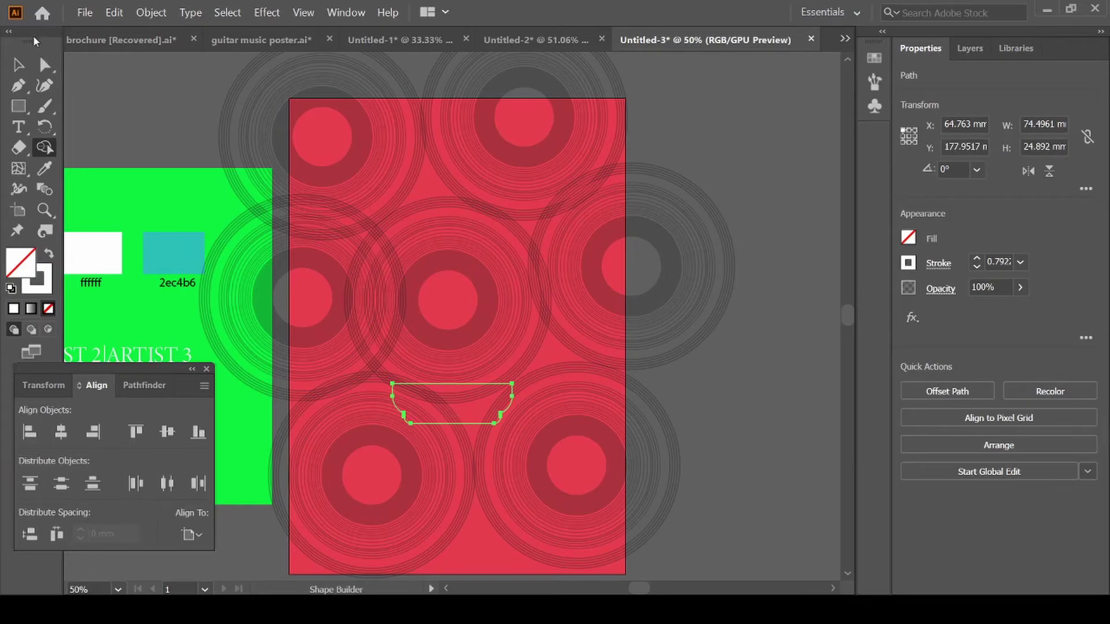
pyautogui.click(18, 65)
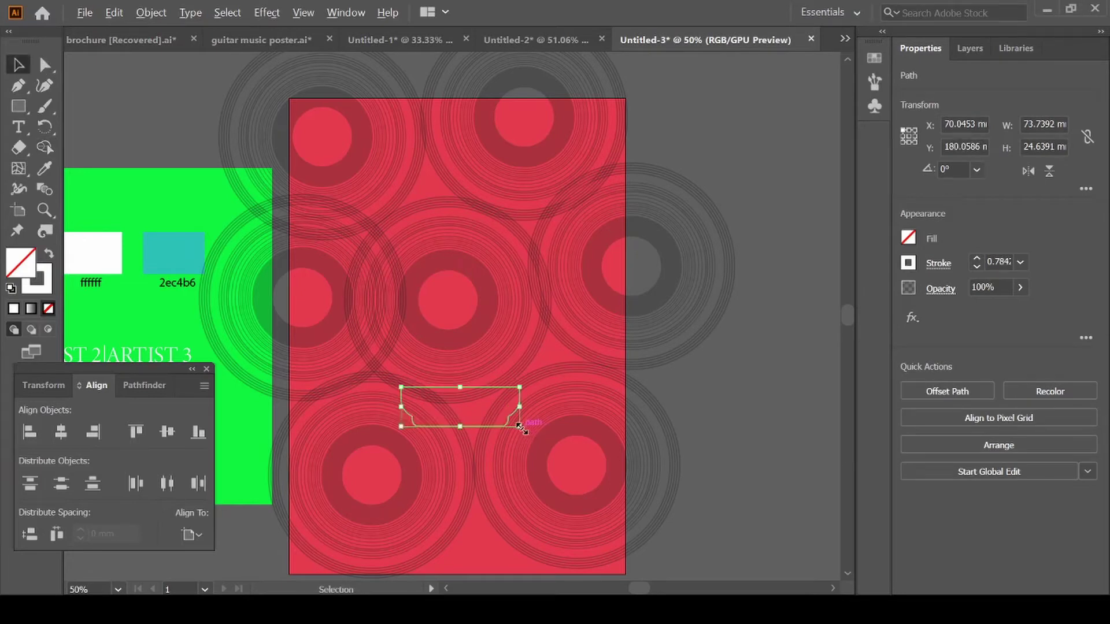
# Scale the merged bridge outline down proportionally to about 68.9 × 23 mm
pyautogui.press('shift')
pyautogui.moveTo(519, 426); pyautogui.dragTo(522, 426)
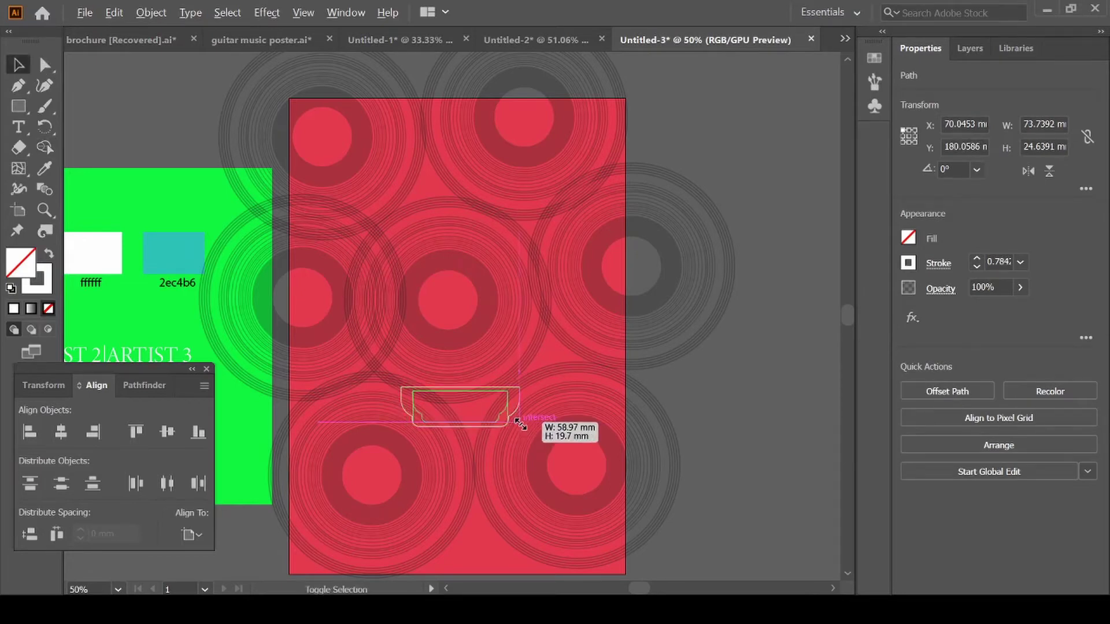
pyautogui.click(704, 437)
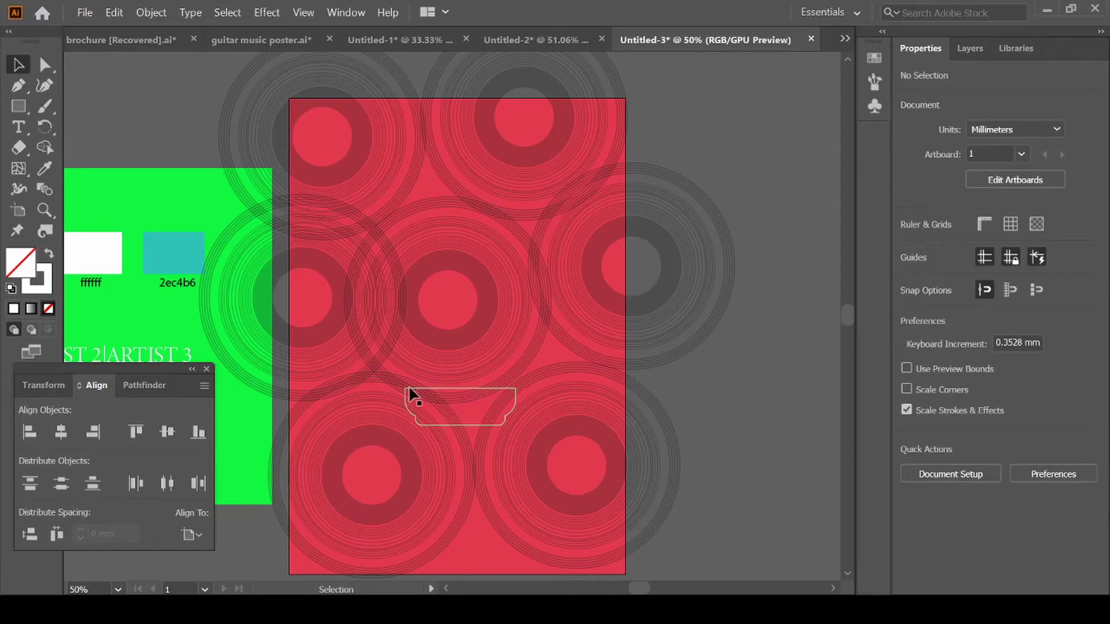
pyautogui.press('l')
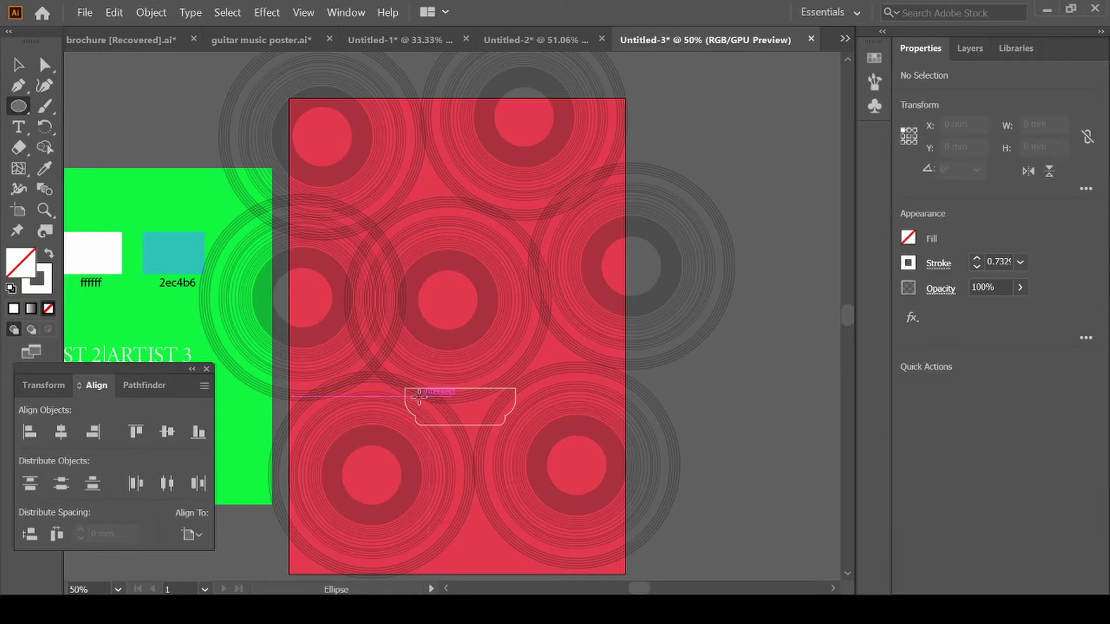
# Draw a small white-filled circle and repeat copies about 11 mm apart along the bridge
pyautogui.moveTo(419, 397); pyautogui.dragTo(432, 409)
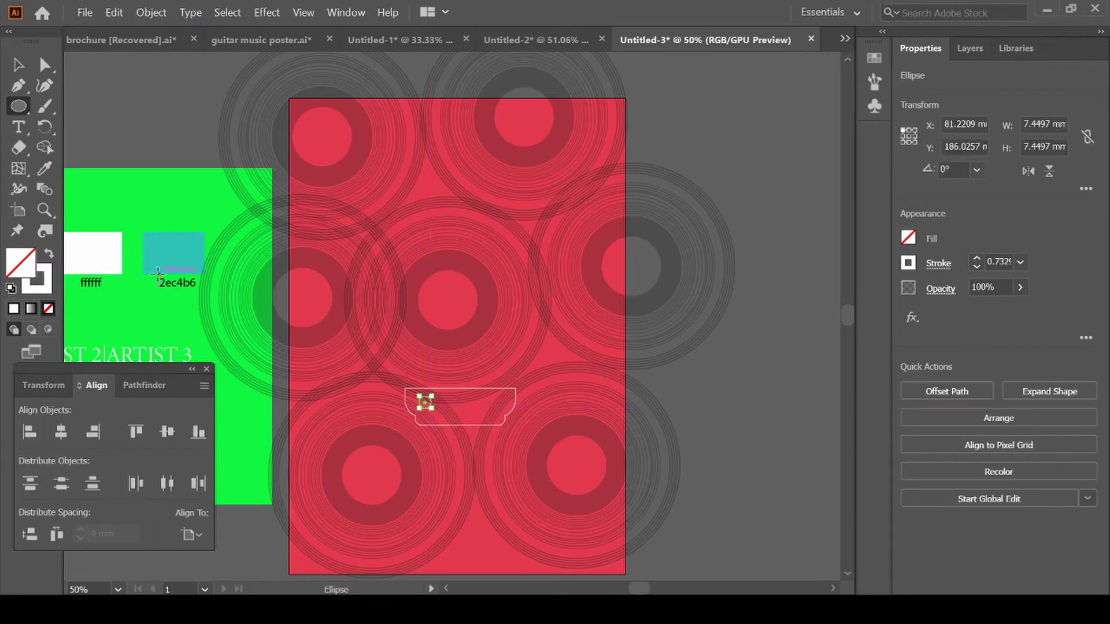
pyautogui.click(46, 255)
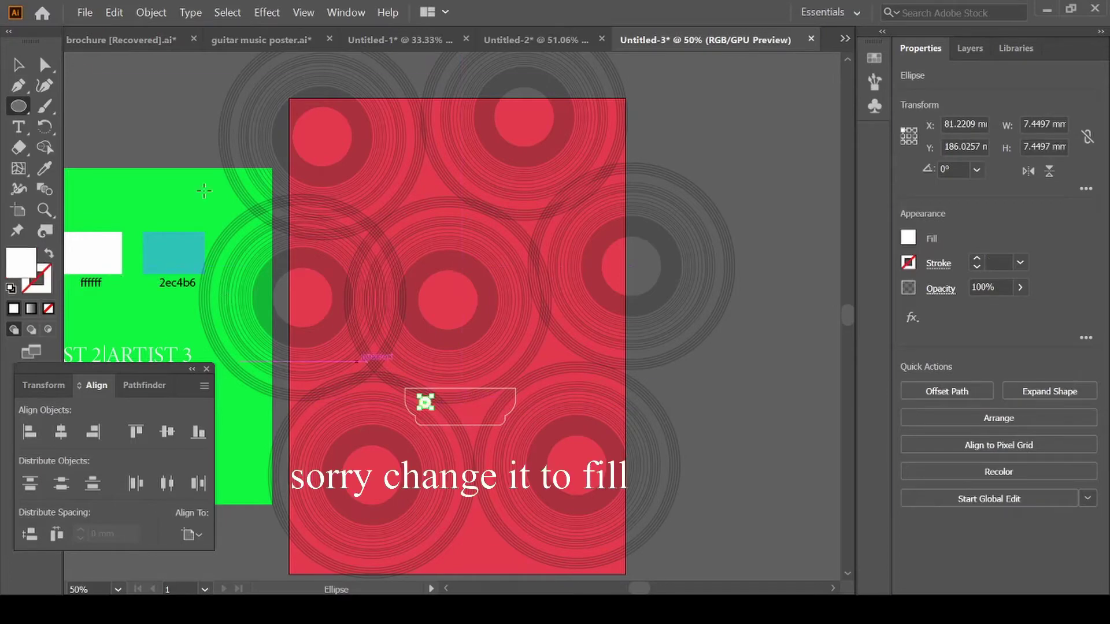
pyautogui.click(21, 65)
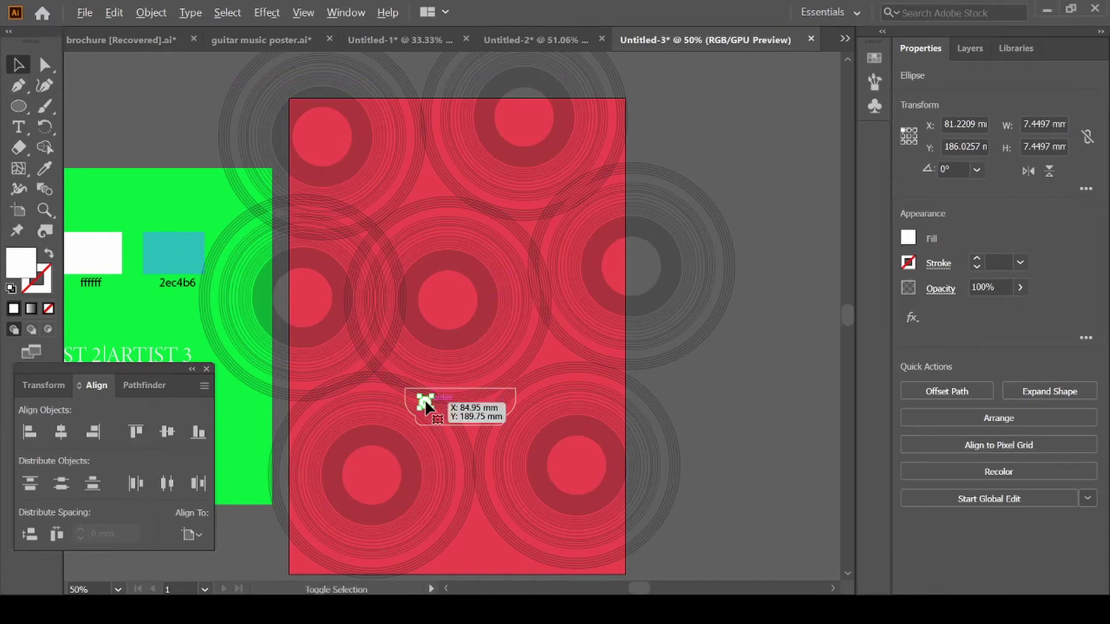
pyautogui.moveTo(425, 399); pyautogui.dragTo(443, 398)
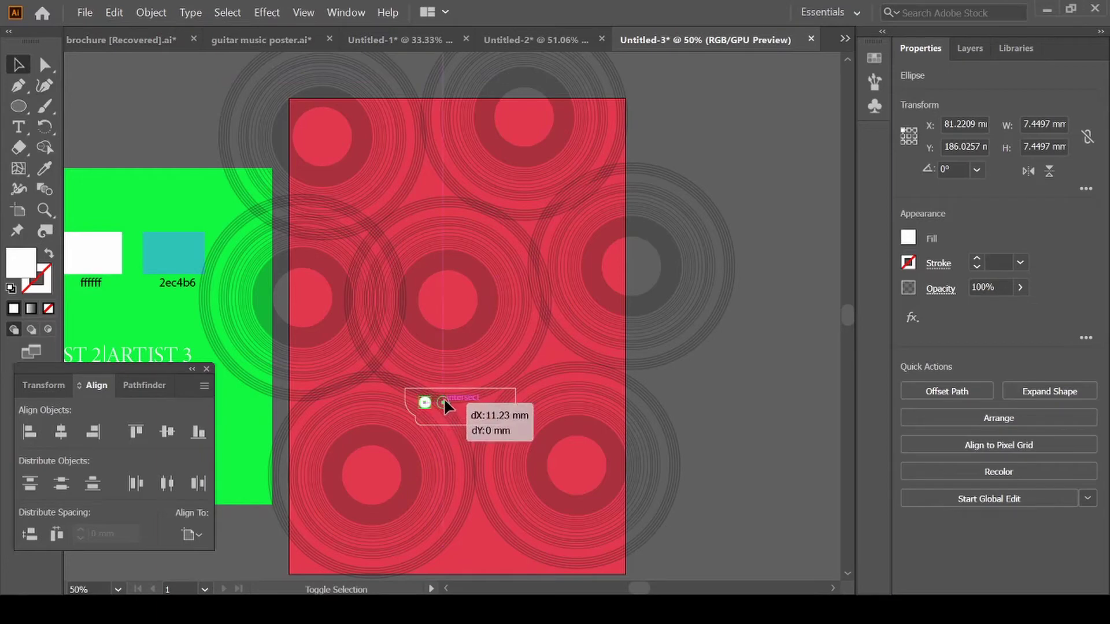
pyautogui.moveTo(443, 399); pyautogui.dragTo(443, 399)
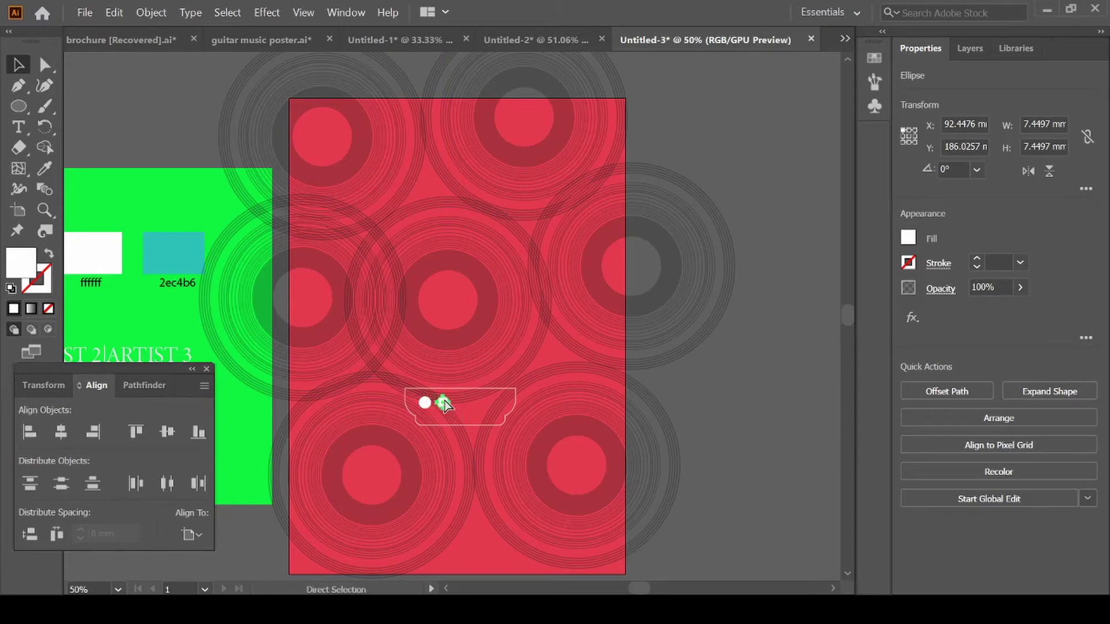
pyautogui.hotkey('ctrl', 'd')
pyautogui.hotkey('ctrl', 'd')
pyautogui.hotkey('ctrl', 'd')
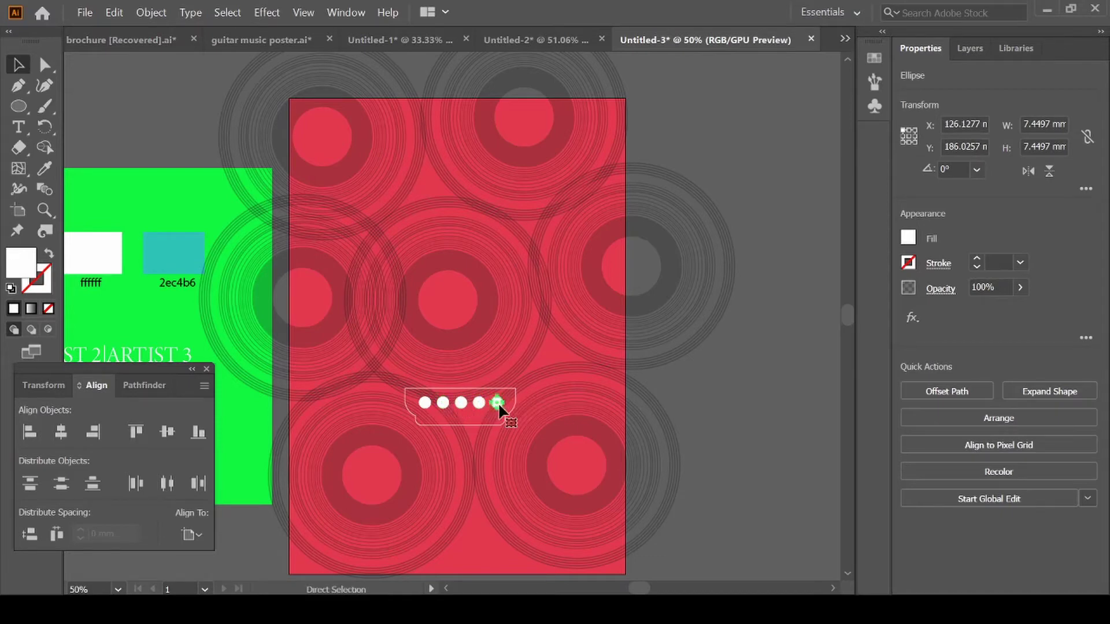
pyautogui.hotkey('ctrl', 'd')
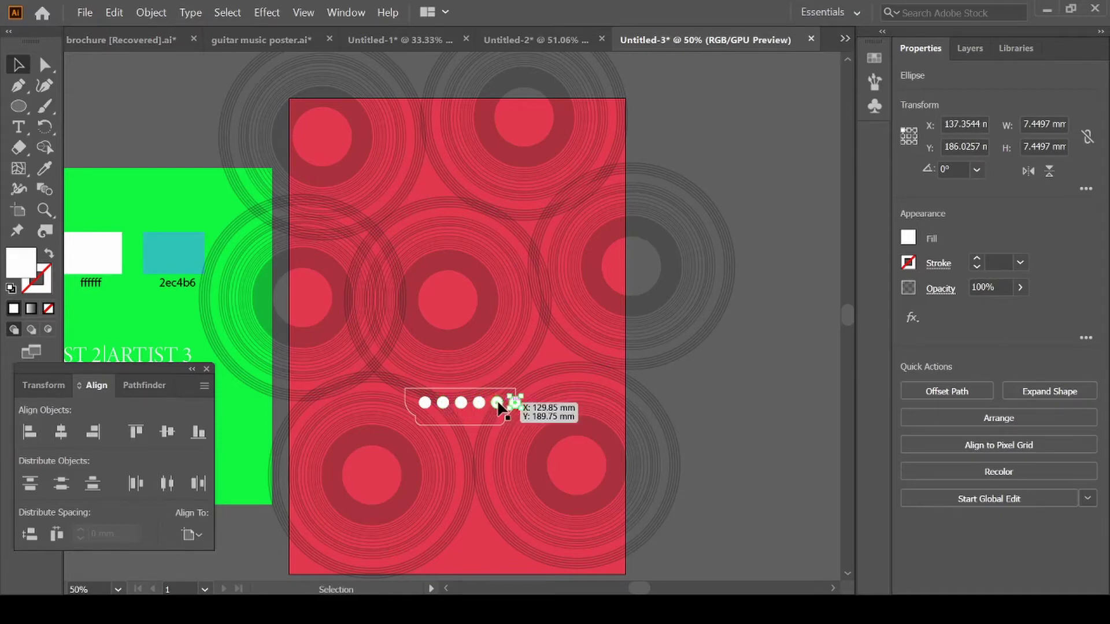
# Scale and nudge the six circles to fit the bridge, then group them (about 56.2 mm wide)
pyautogui.keyDown('shift'); pyautogui.click(497, 403); pyautogui.keyUp('shift')
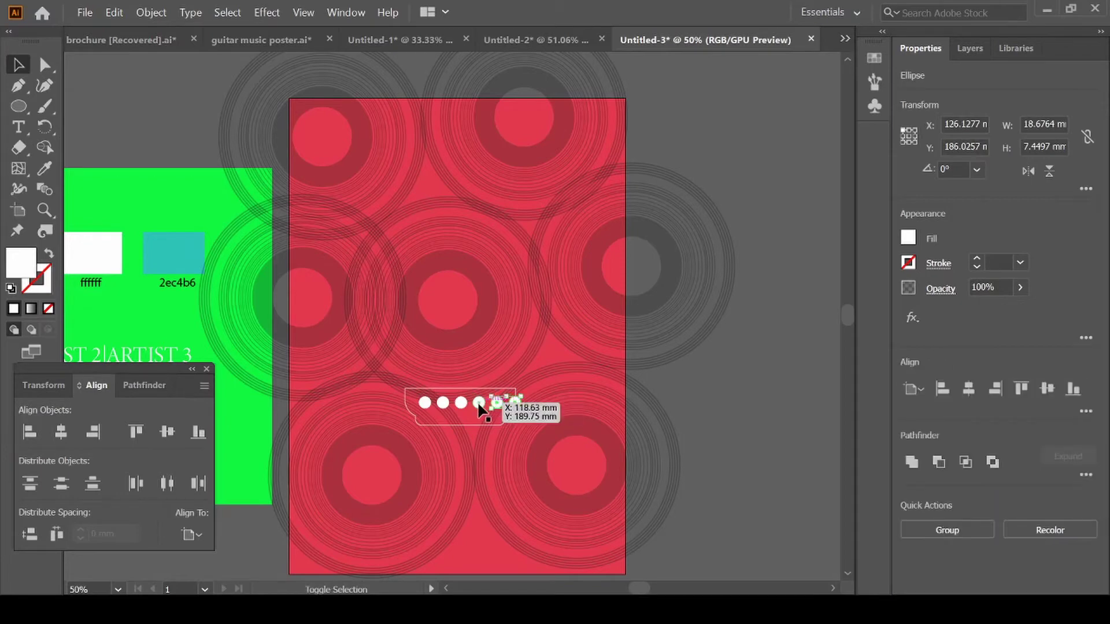
pyautogui.keyDown('shift'); pyautogui.click(478, 403); pyautogui.keyUp('shift')
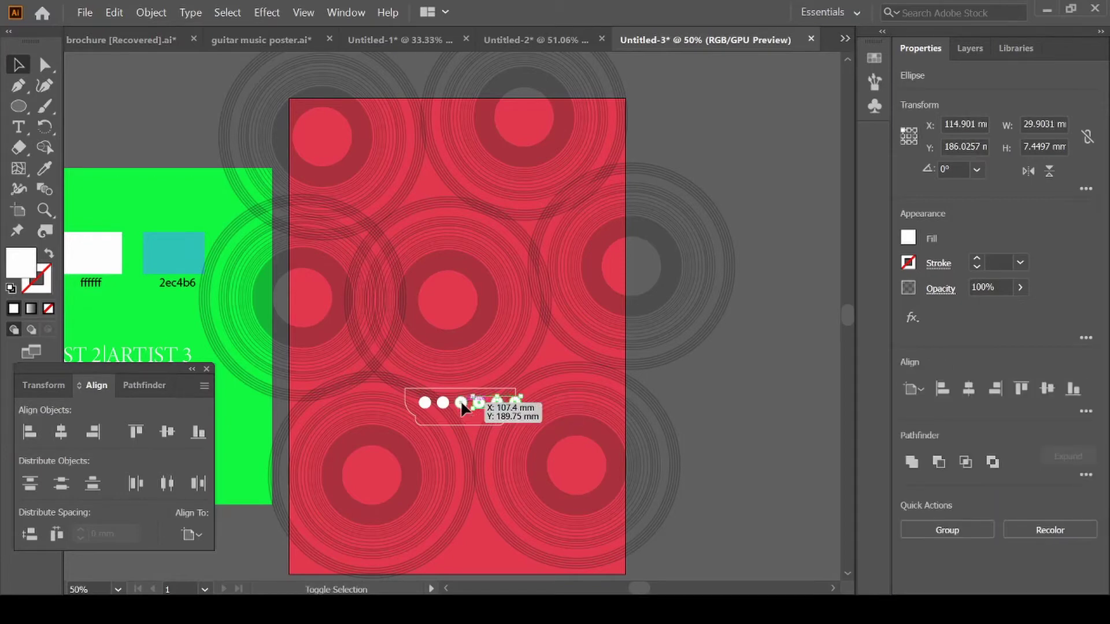
pyautogui.keyDown('shift'); pyautogui.click(461, 403); pyautogui.keyUp('shift')
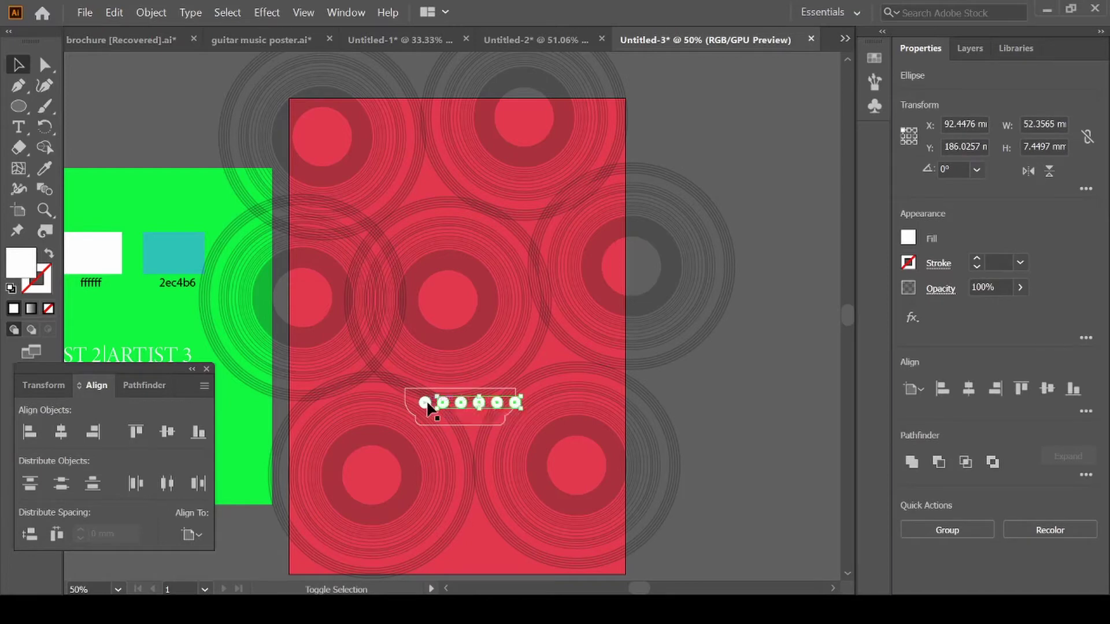
pyautogui.keyDown('shift'); pyautogui.click(424, 402); pyautogui.keyUp('shift')
pyautogui.moveTo(520, 408); pyautogui.dragTo(521, 410)
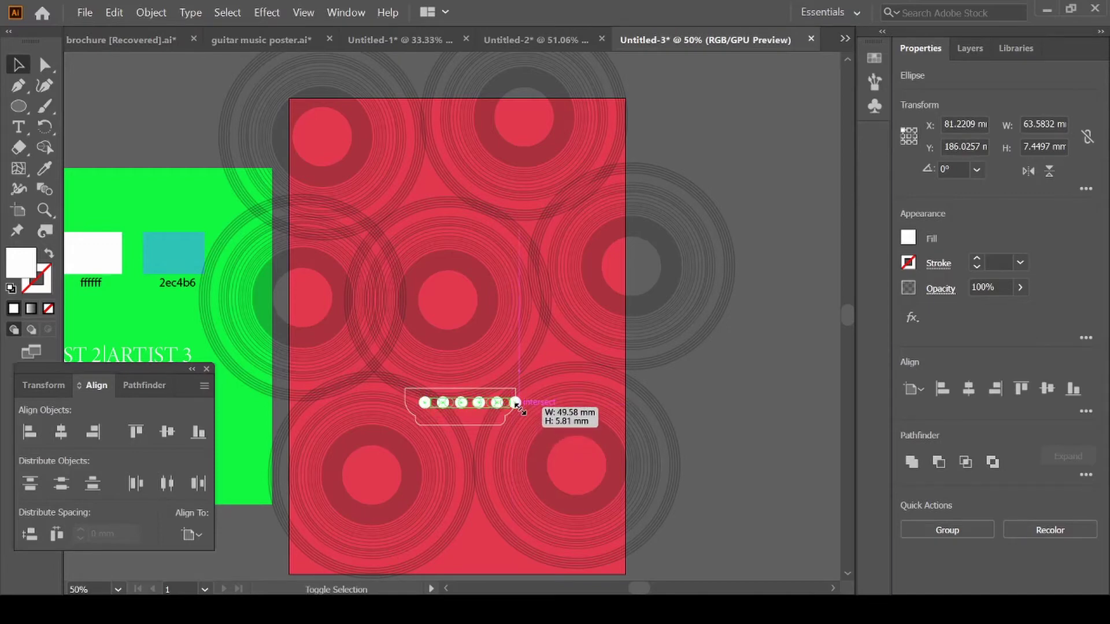
pyautogui.moveTo(521, 409); pyautogui.dragTo(514, 405)
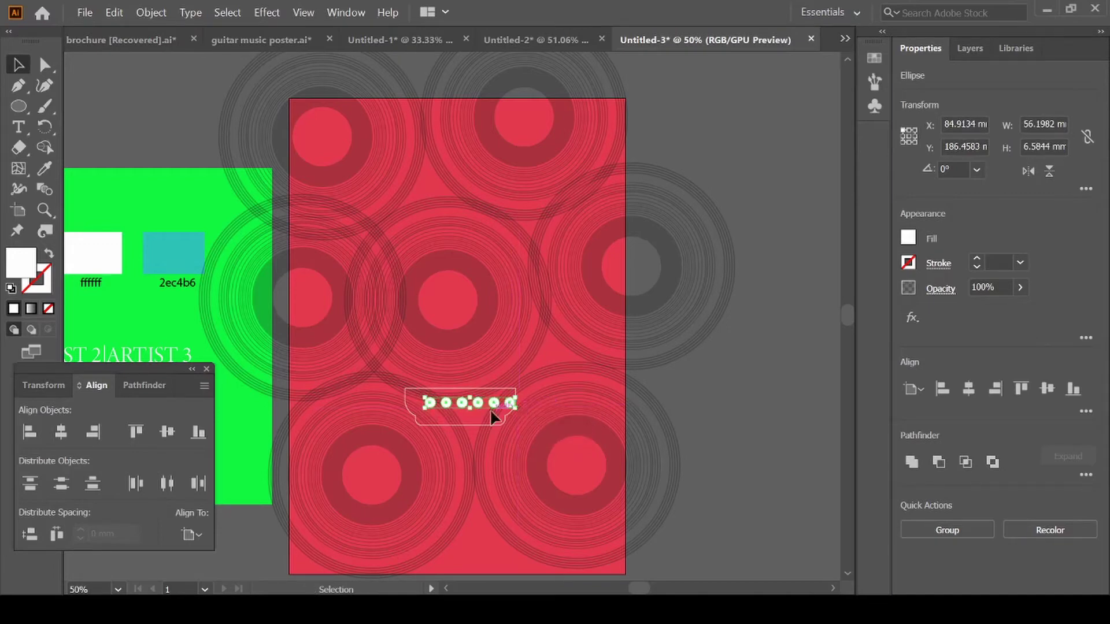
pyautogui.press('Left')
pyautogui.press('Left')
pyautogui.press('Left')
pyautogui.press('Left')
pyautogui.press('Left')
pyautogui.press('Left')
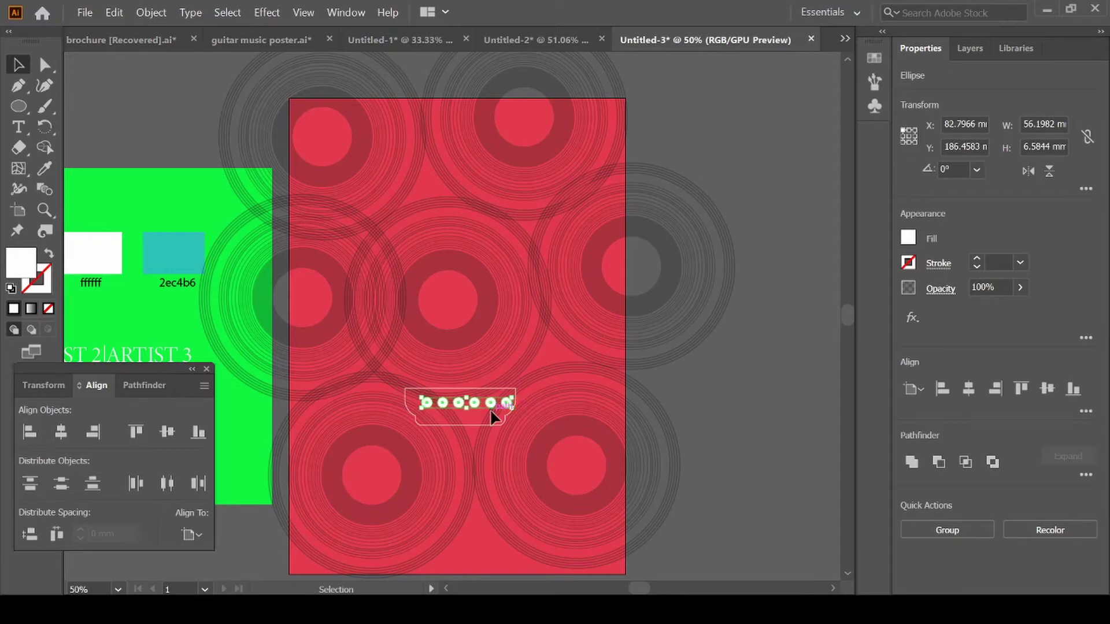
pyautogui.press('Left')
pyautogui.press('Left')
pyautogui.press('Left')
pyautogui.press('Left')
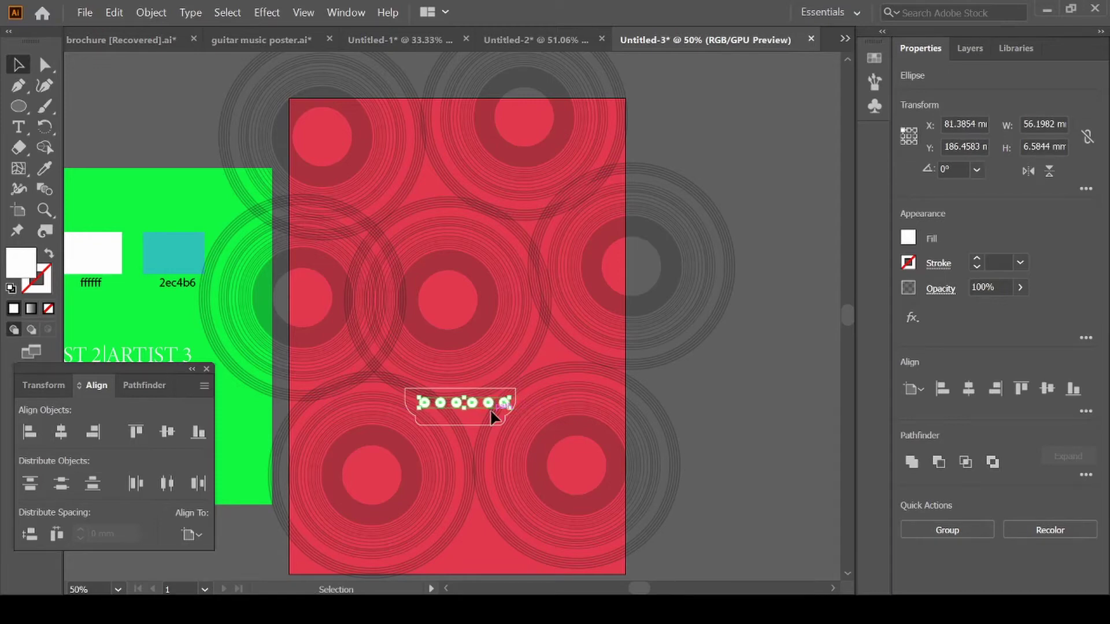
pyautogui.hotkey('ctrl', 'g')
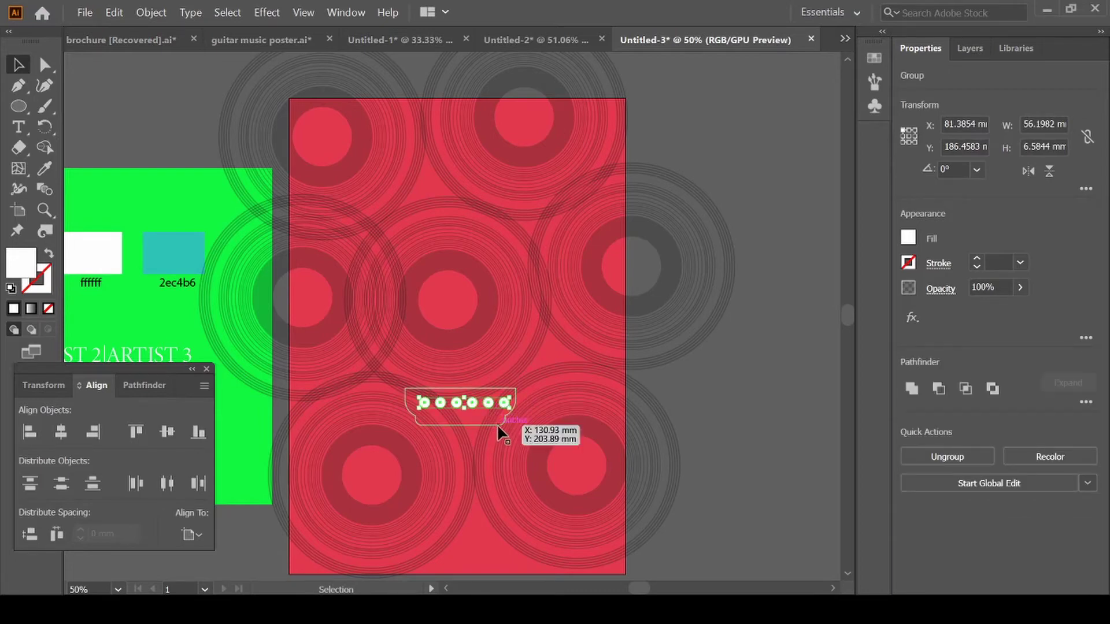
# Centre the dot row horizontally on the bridge outline using Align To: Selection
pyautogui.keyDown('shift'); pyautogui.click(497, 424); pyautogui.keyUp('shift')
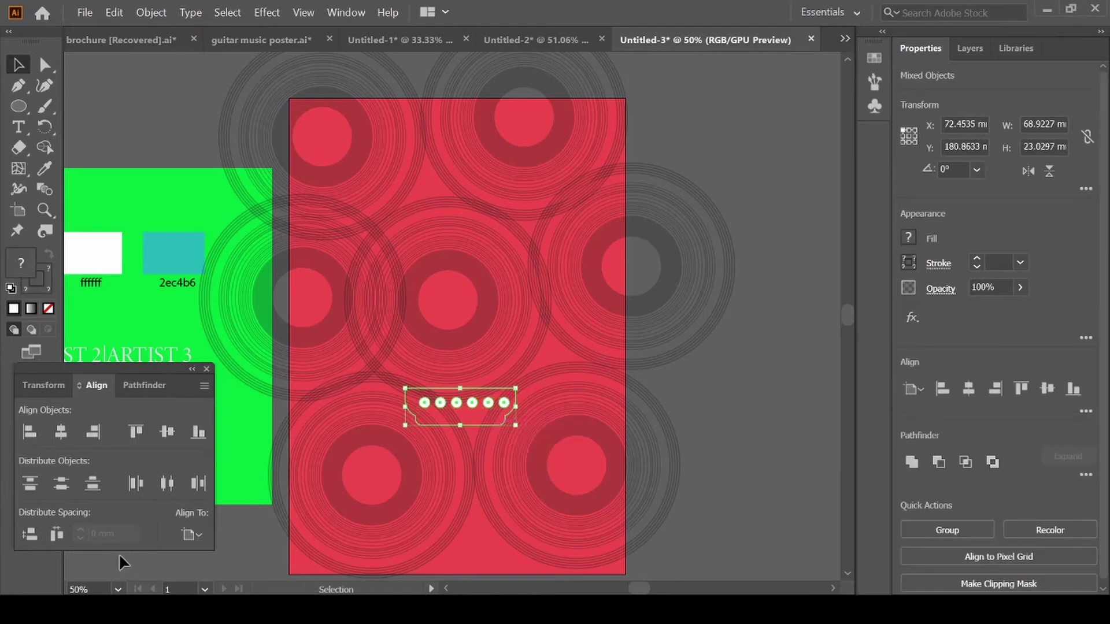
pyautogui.click(199, 536)
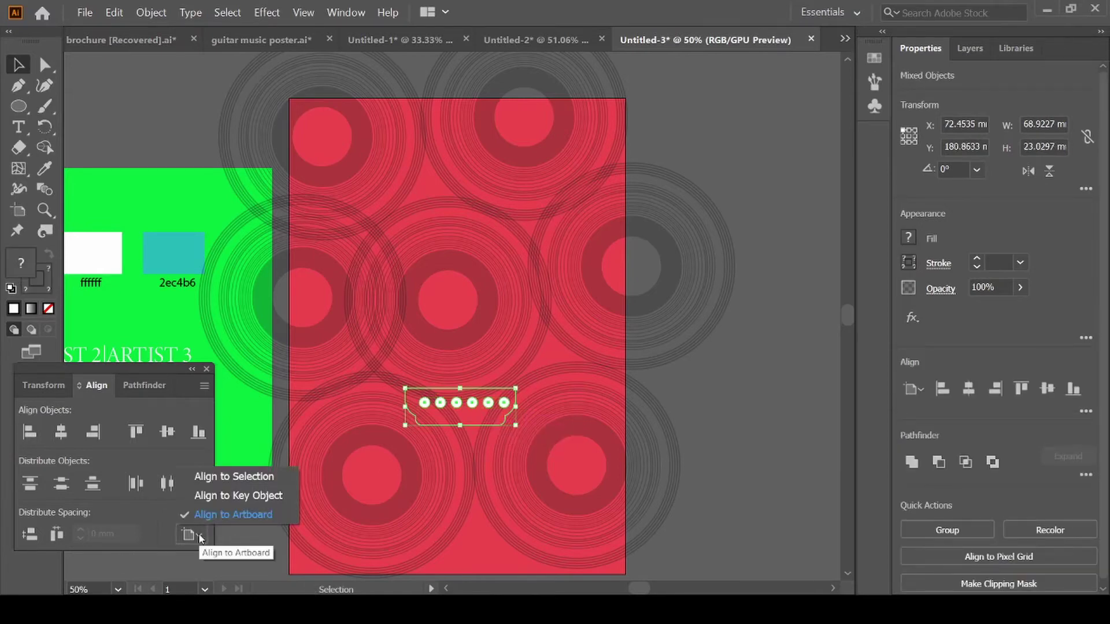
pyautogui.click(229, 475)
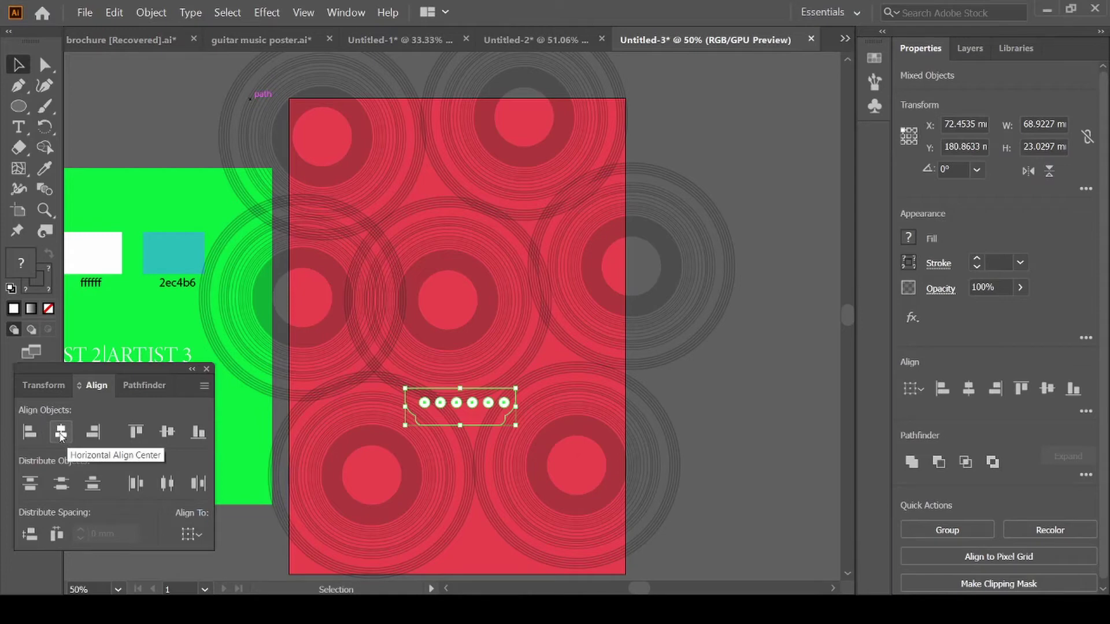
pyautogui.click(61, 433)
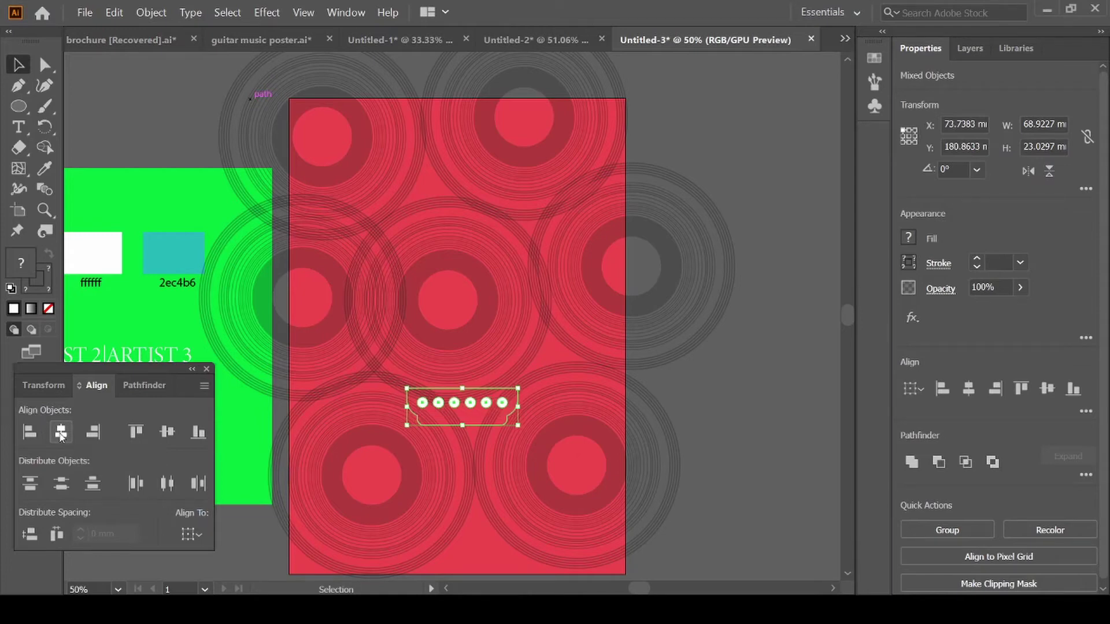
pyautogui.click(758, 474)
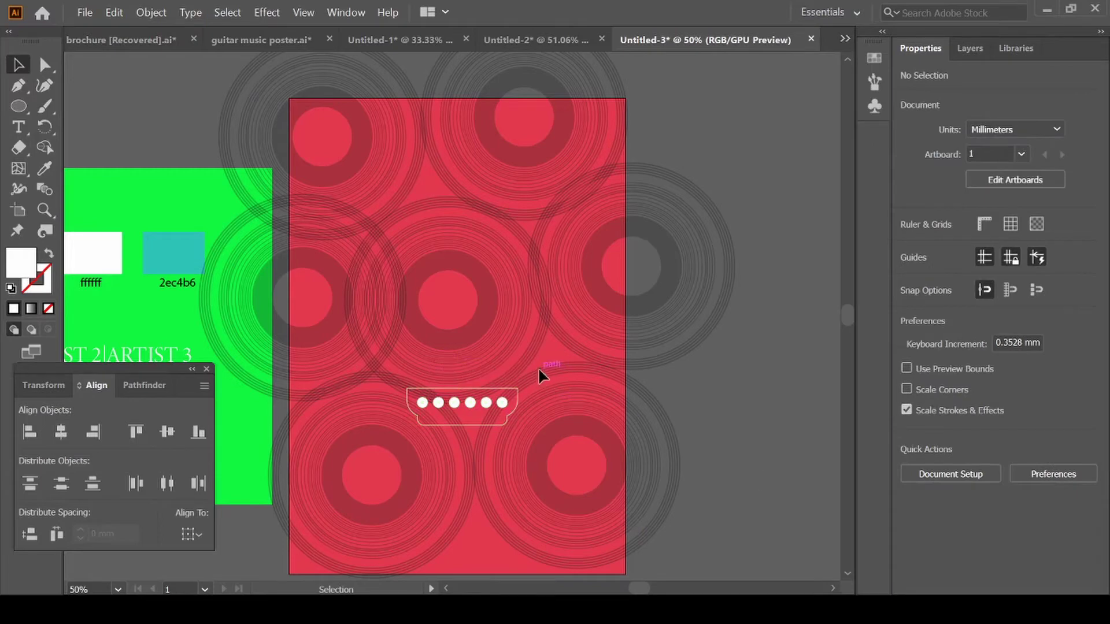
# Draw a white 4 pt vertical line from the leftmost dot to above the poster's top
pyautogui.press('\\')
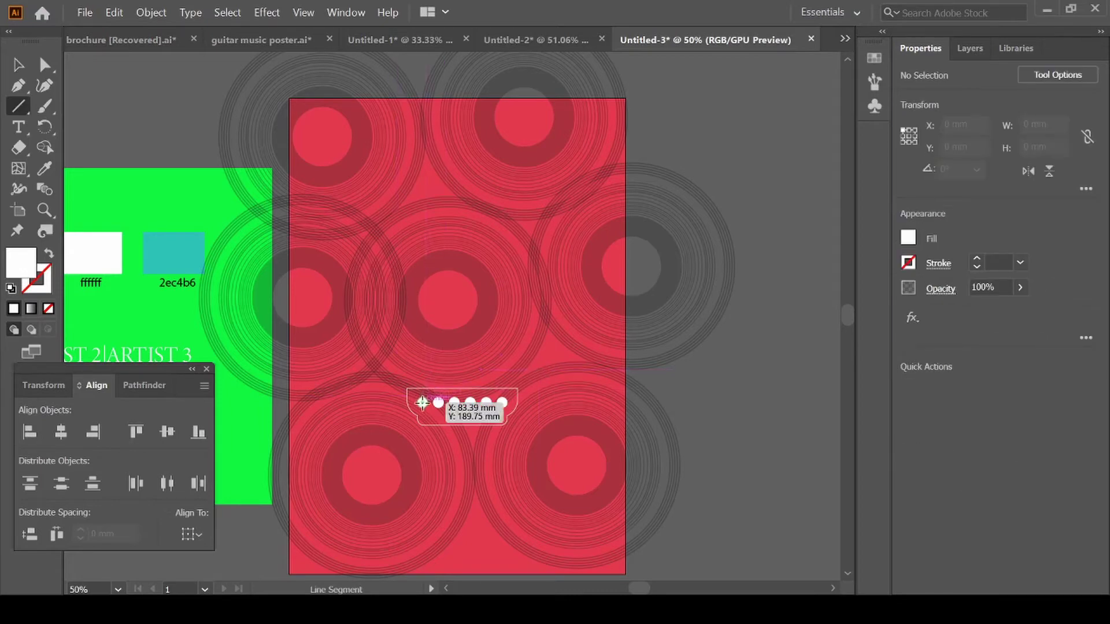
pyautogui.moveTo(422, 403); pyautogui.dragTo(422, 85)
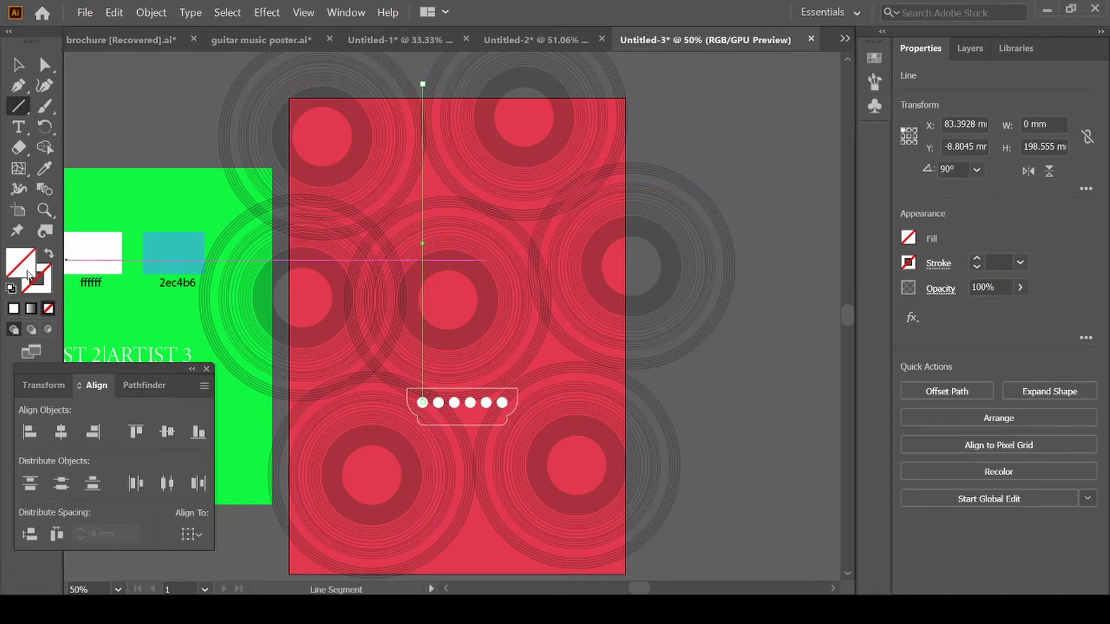
pyautogui.press('i')
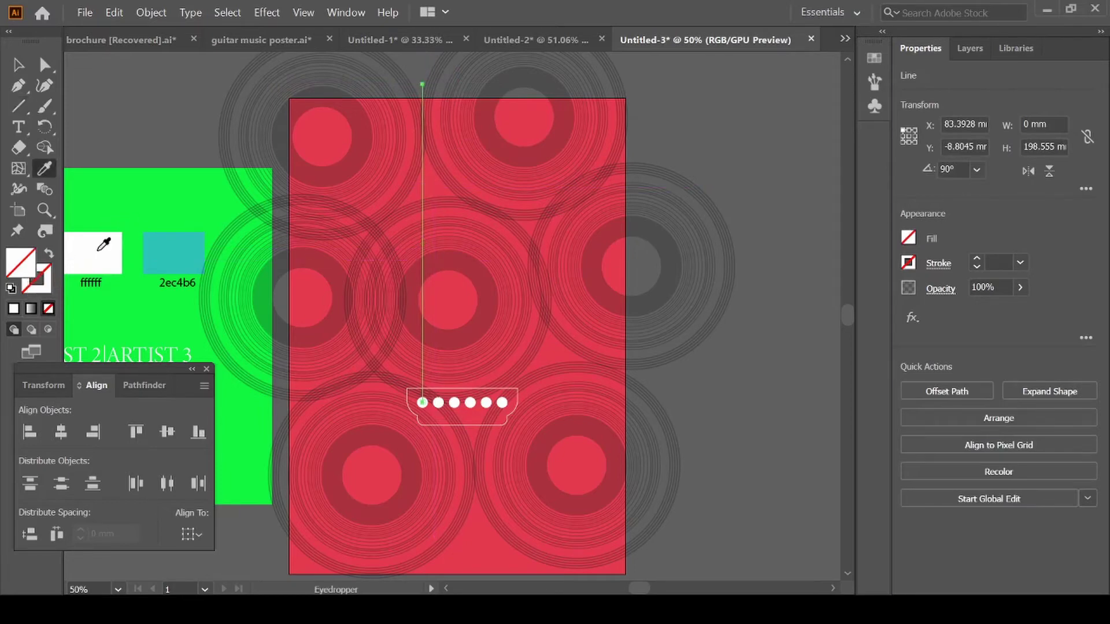
pyautogui.click(99, 250)
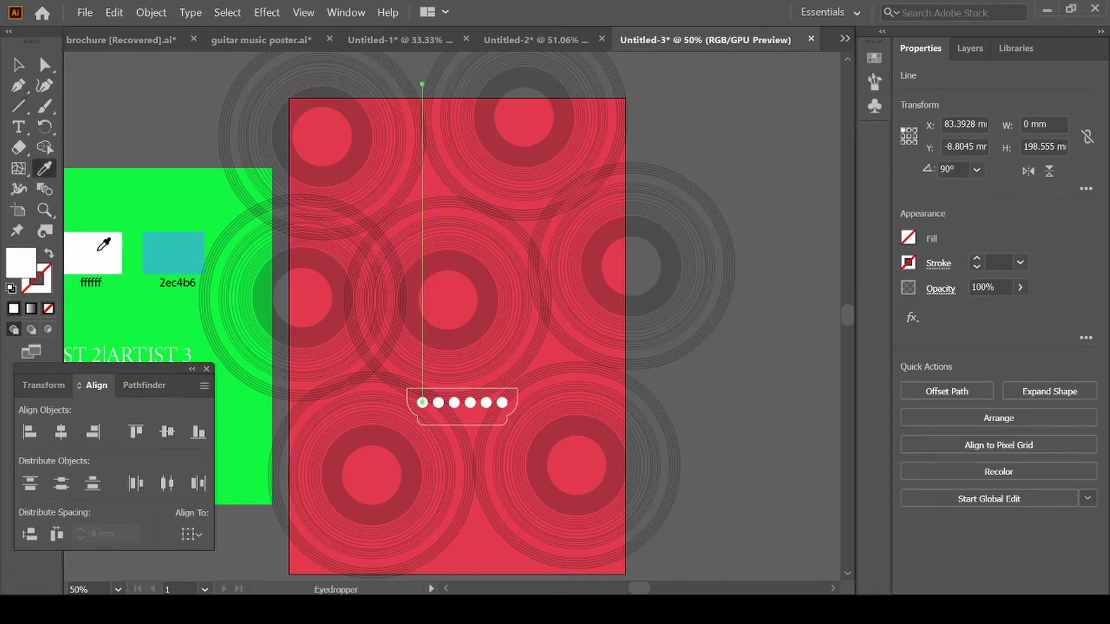
pyautogui.click(49, 255)
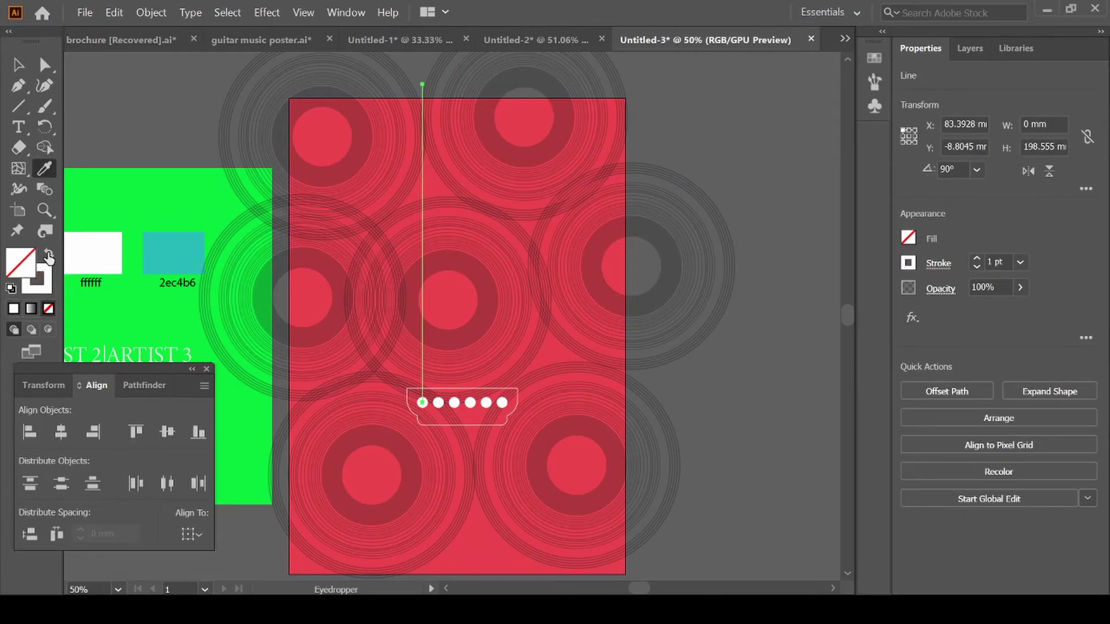
pyautogui.click(1020, 263)
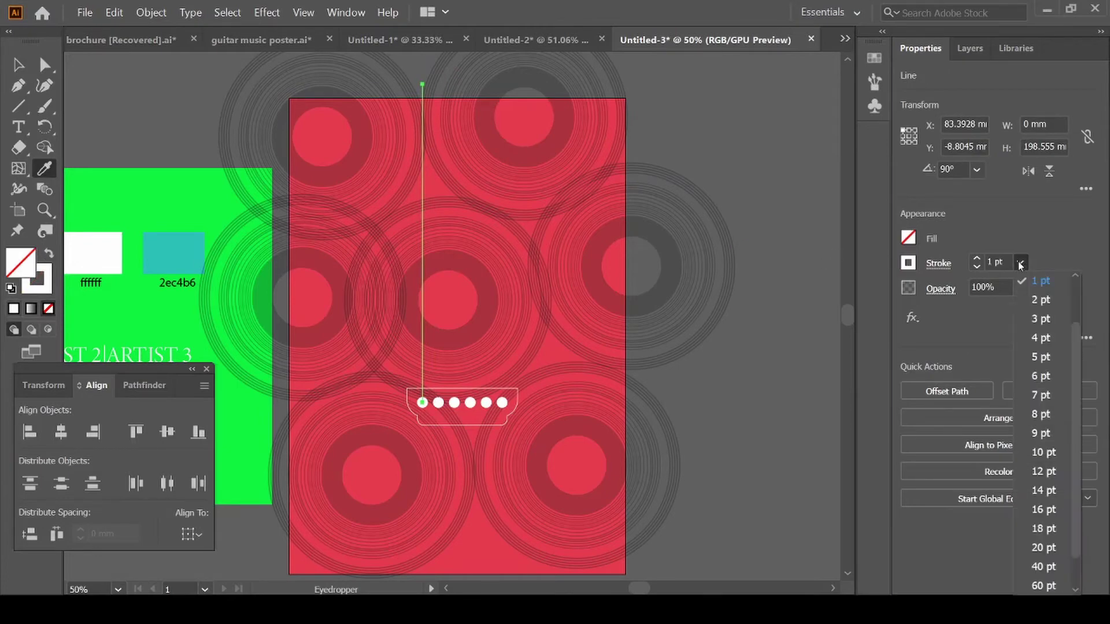
pyautogui.click(1040, 338)
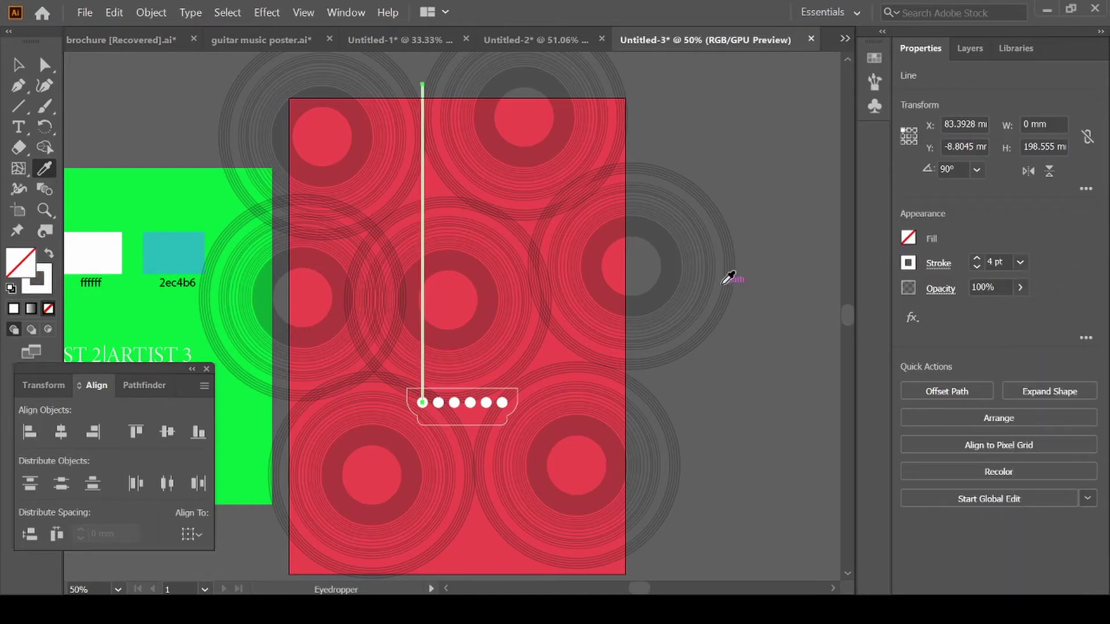
pyautogui.click(18, 64)
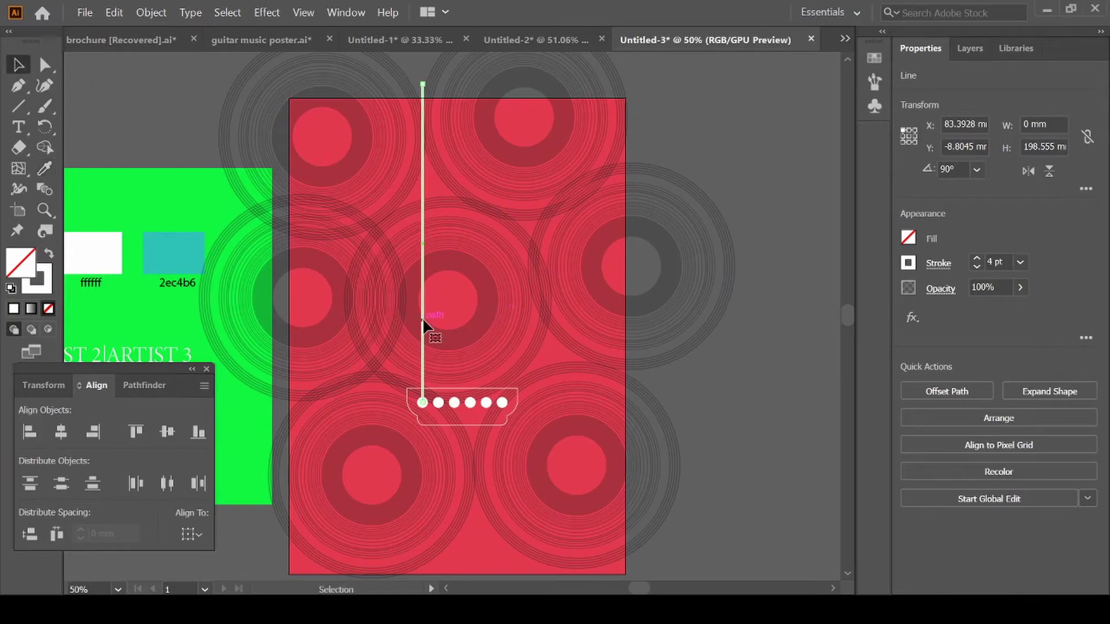
# Duplicate the string onto the next four dots, giving five evenly spaced strings
pyautogui.moveTo(424, 324); pyautogui.dragTo(438, 327)
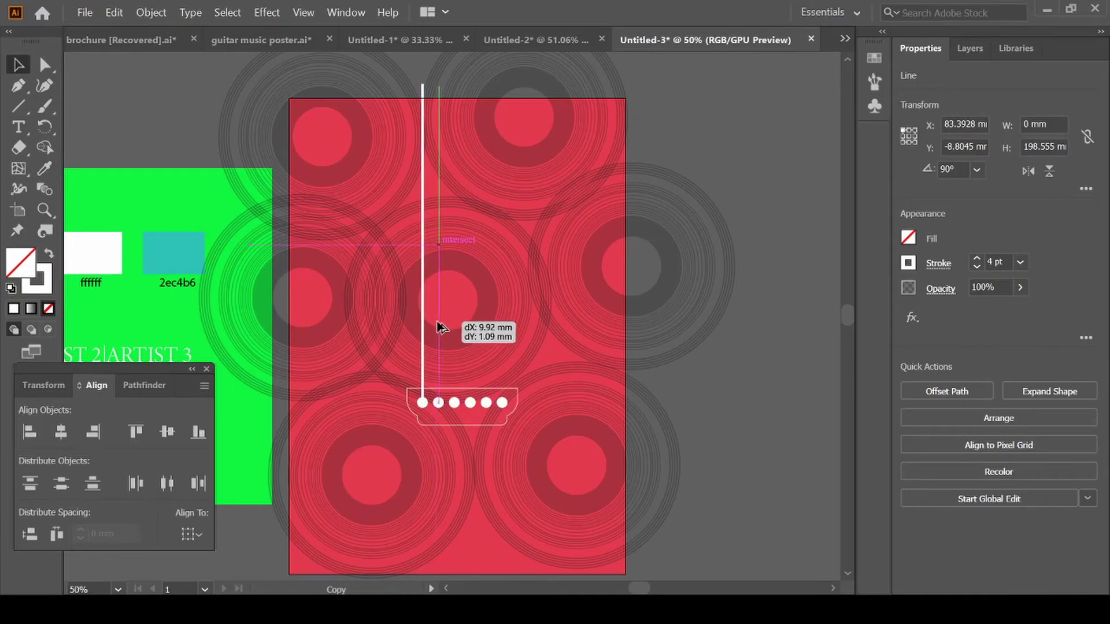
pyautogui.moveTo(438, 327); pyautogui.dragTo(438, 327)
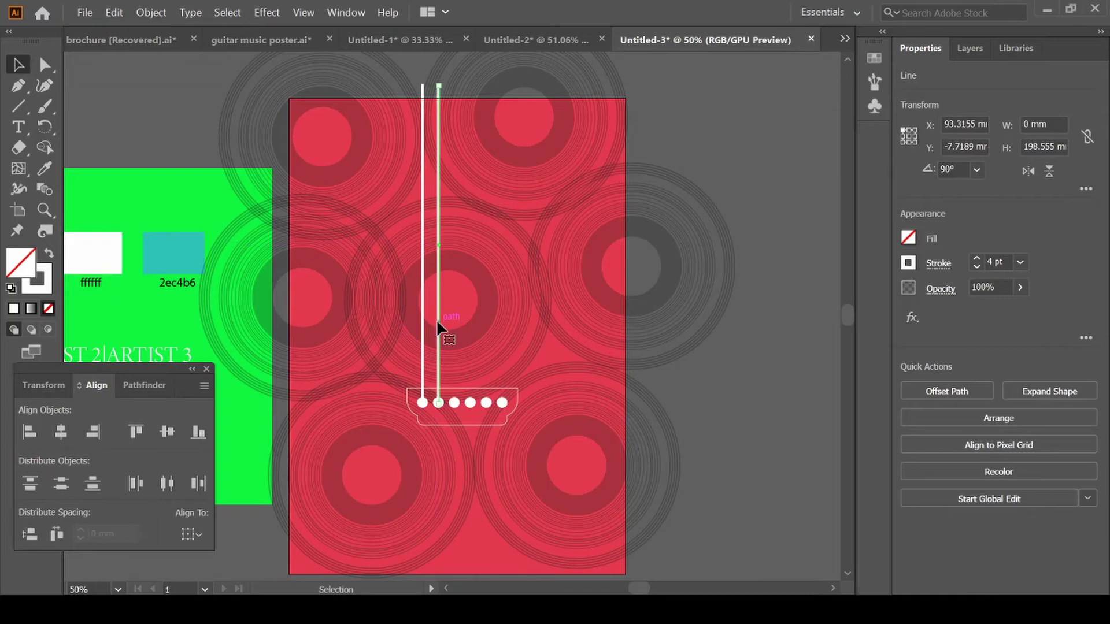
pyautogui.hotkey('ctrl', 'd')
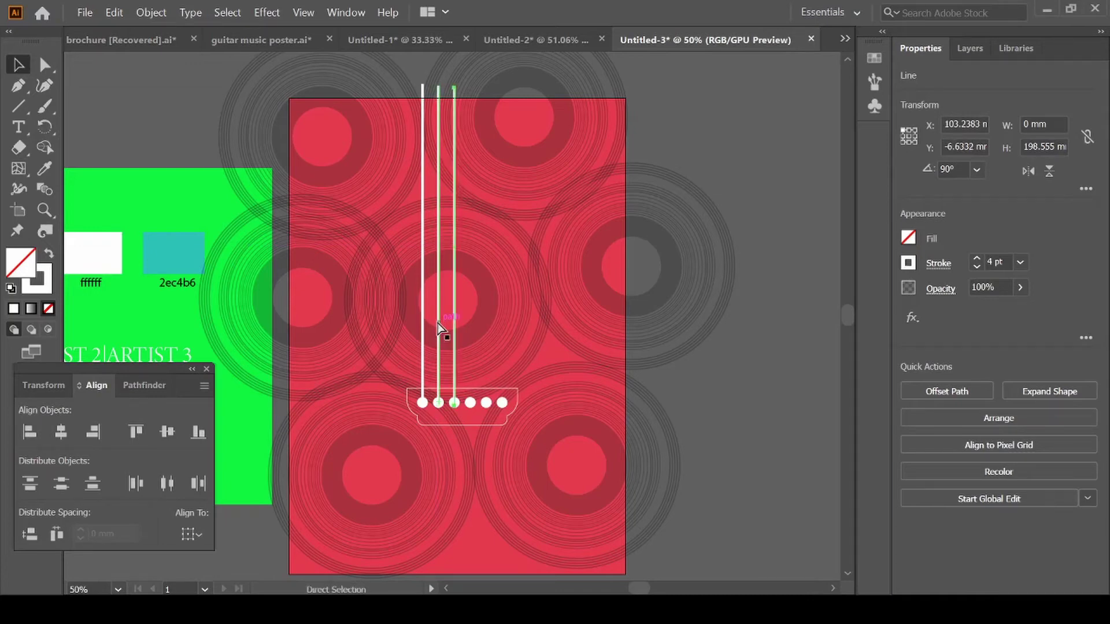
pyautogui.hotkey('ctrl', 'd')
pyautogui.hotkey('ctrl', 'd')
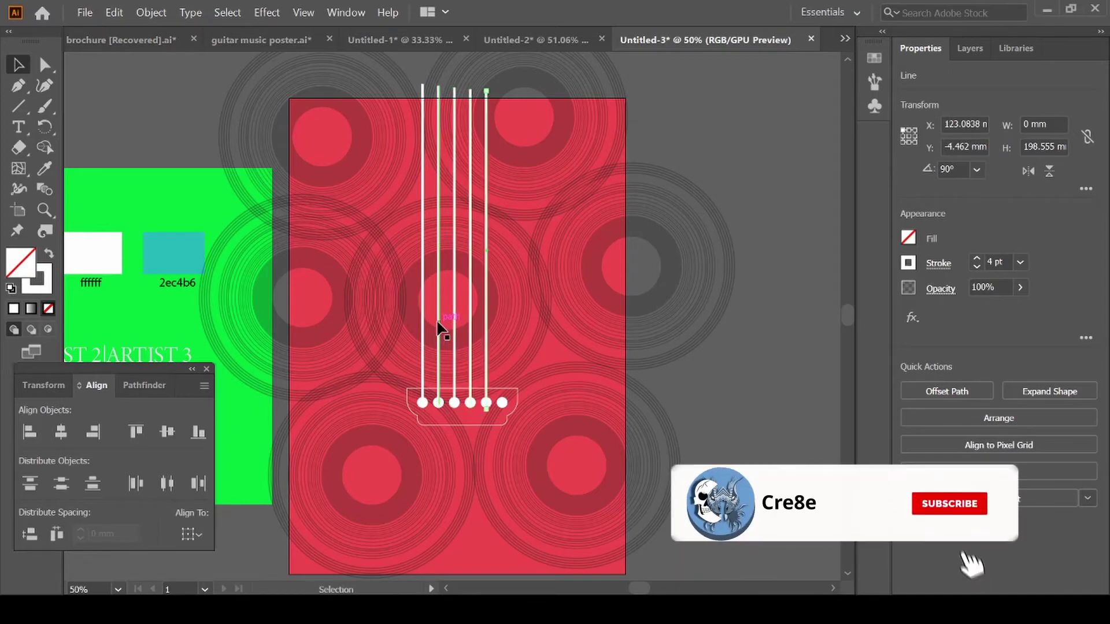
pyautogui.hotkey('ctrl', 'd')
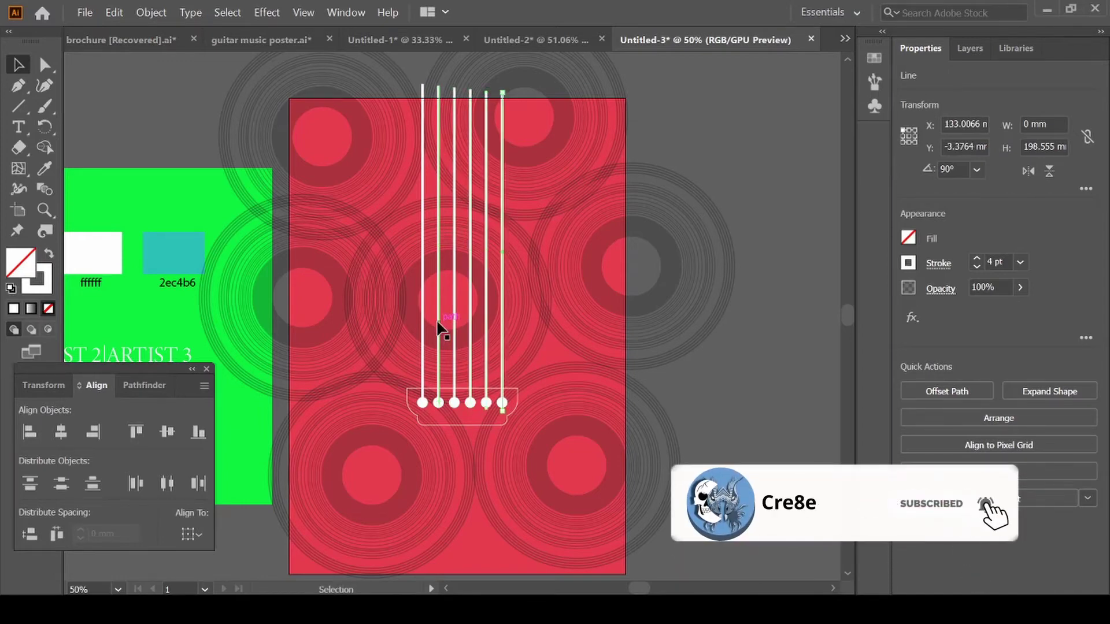
# Keep the second string at 4 pt and thin the third string to 2 pt
pyautogui.click(734, 365)
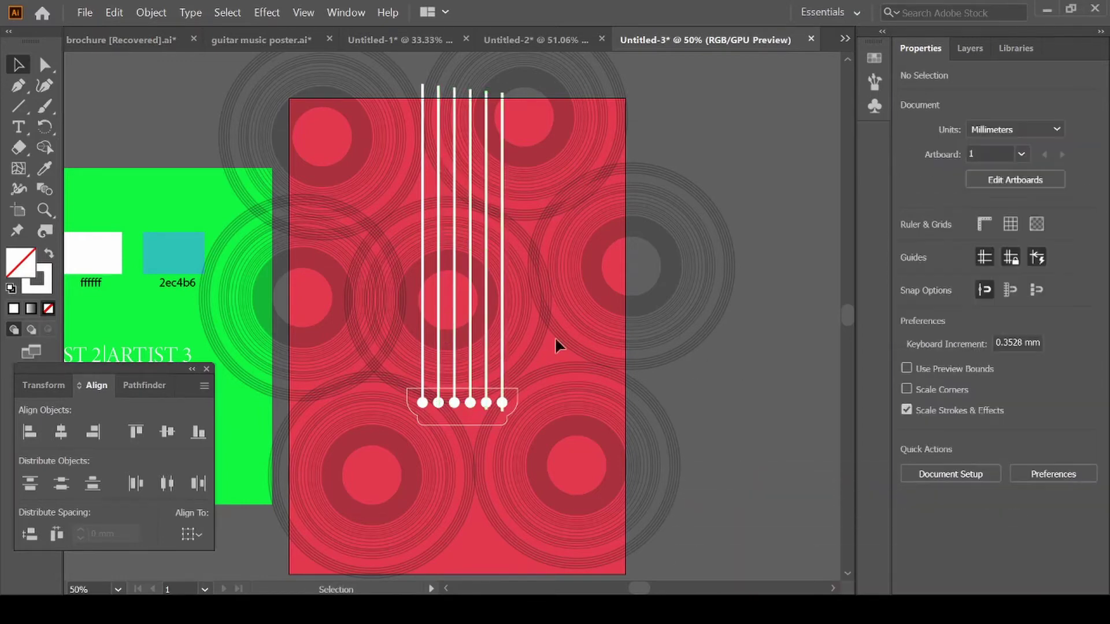
pyautogui.click(439, 344)
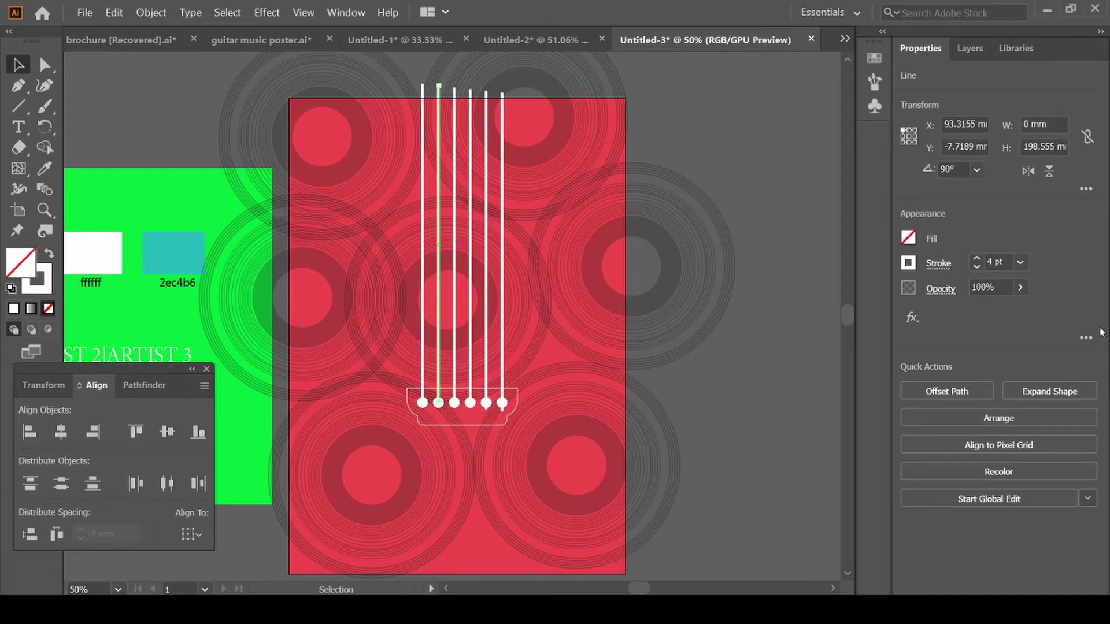
pyautogui.click(1021, 262)
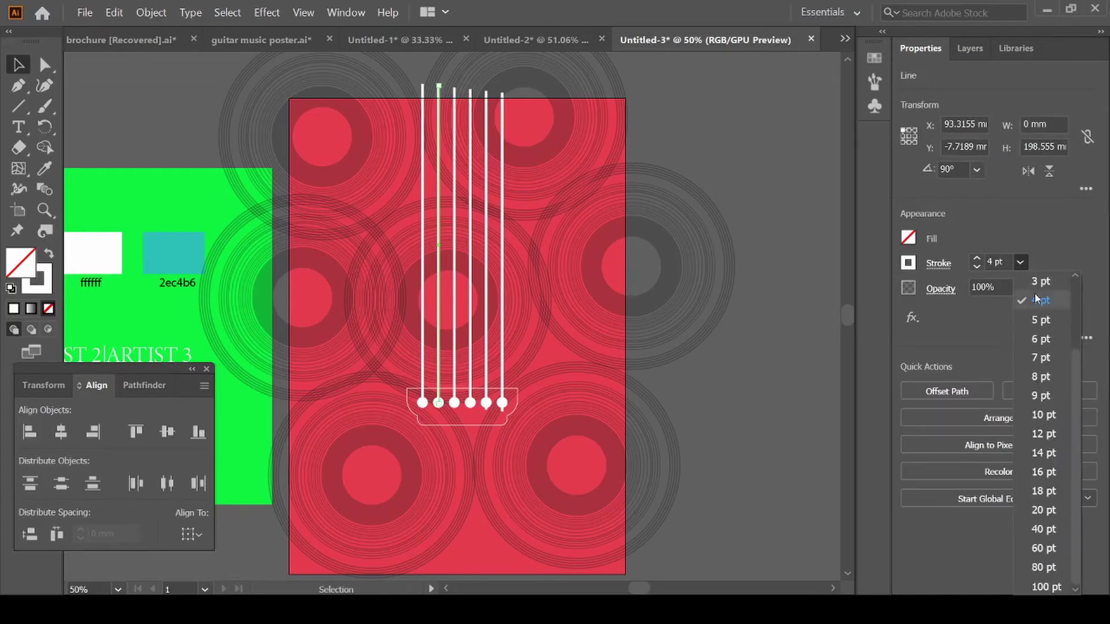
pyautogui.click(1037, 281)
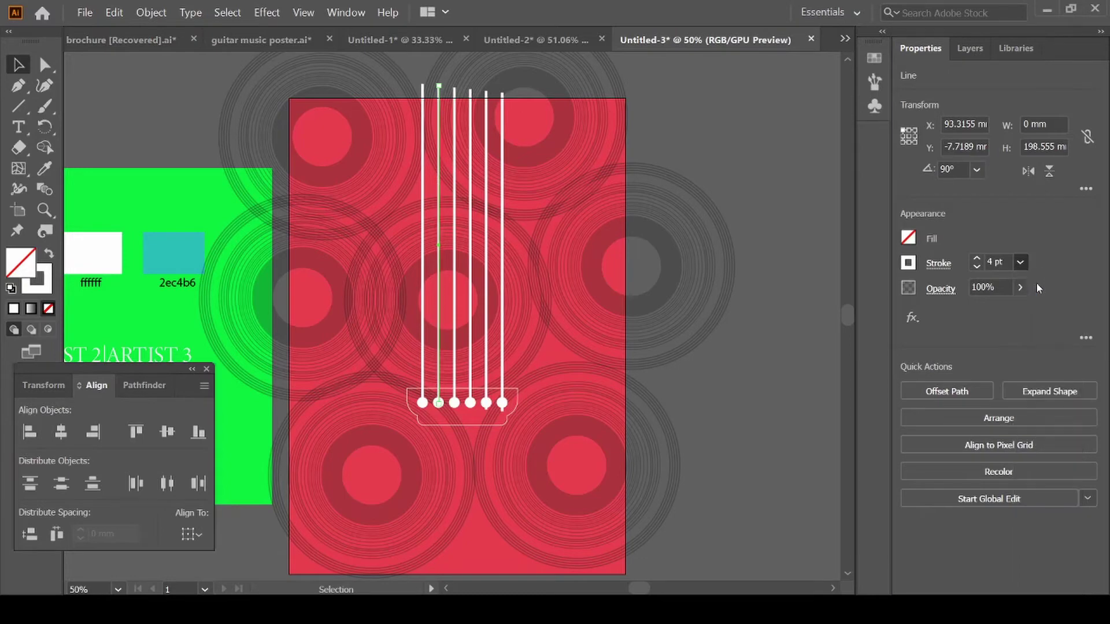
pyautogui.click(453, 313)
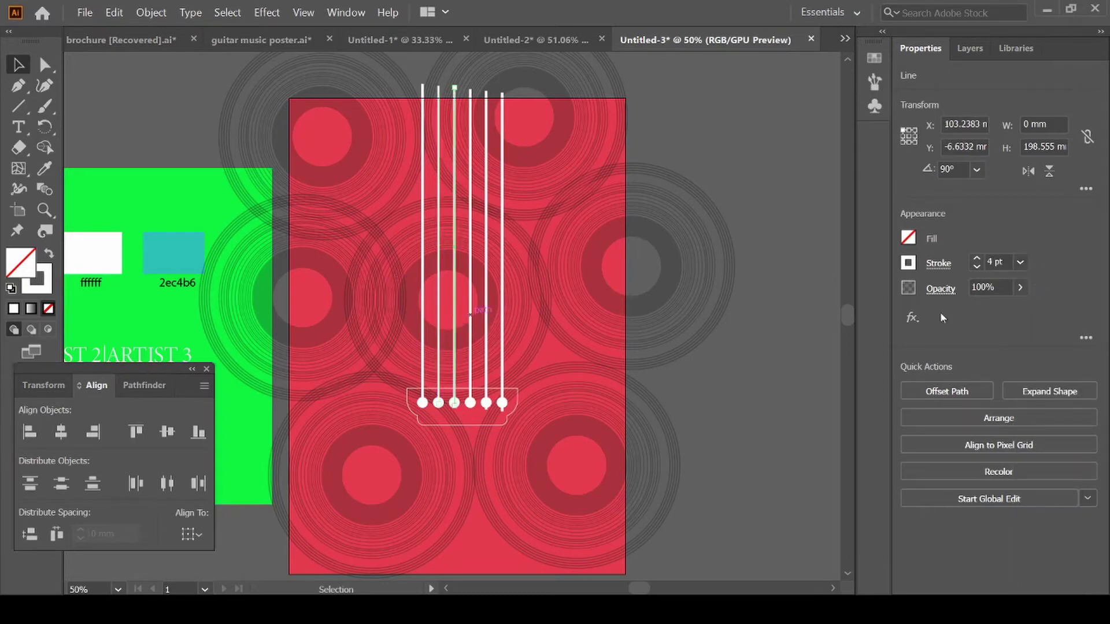
pyautogui.click(1021, 263)
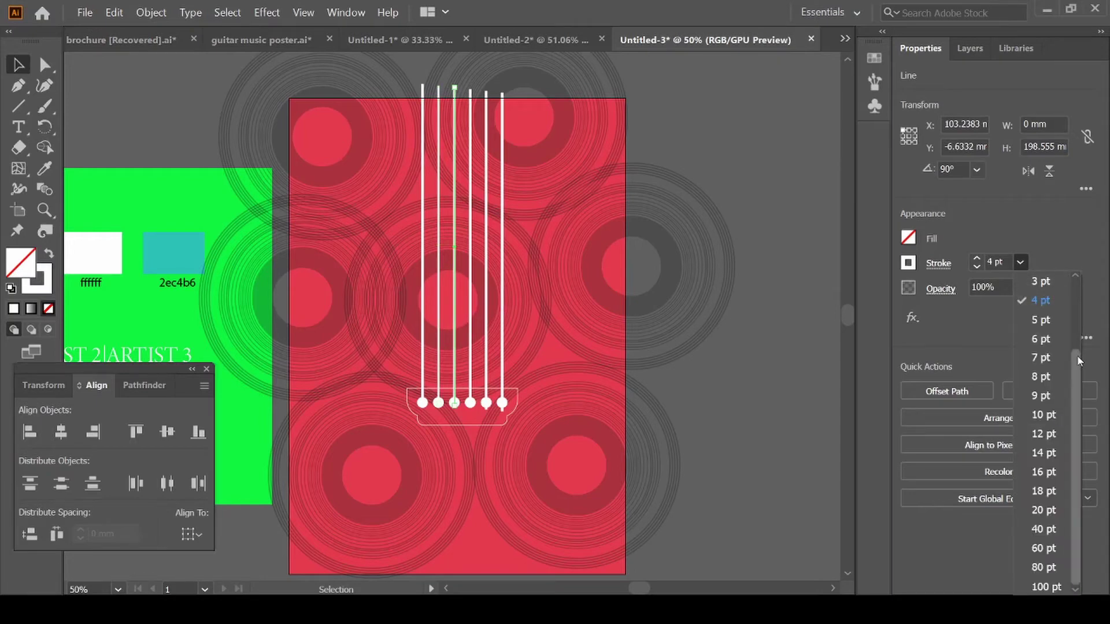
pyautogui.scroll(1, 1072, 320)
pyautogui.scroll(1, 1075, 318)
pyautogui.scroll(1, 1077, 314)
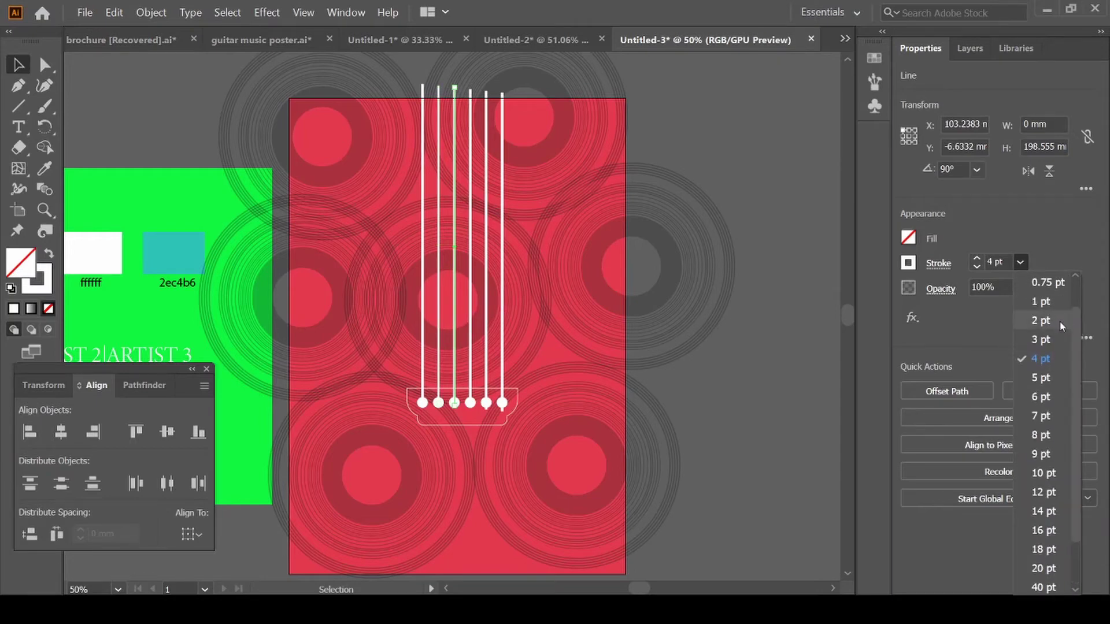
pyautogui.click(1059, 321)
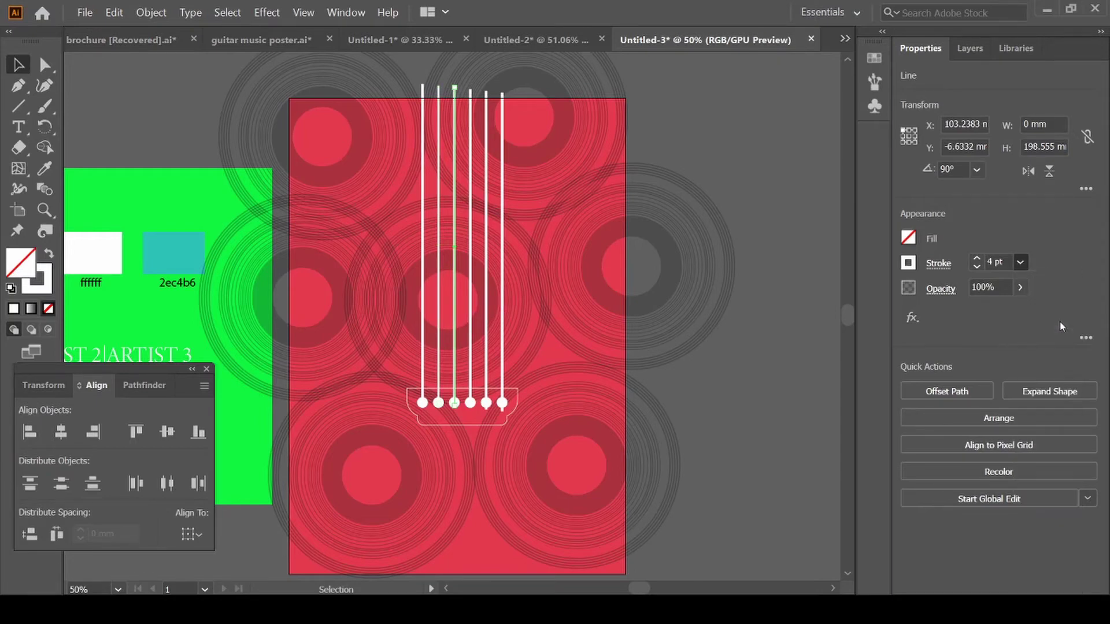
# Thin the fourth string's stroke weight to 1 pt
pyautogui.click(469, 331)
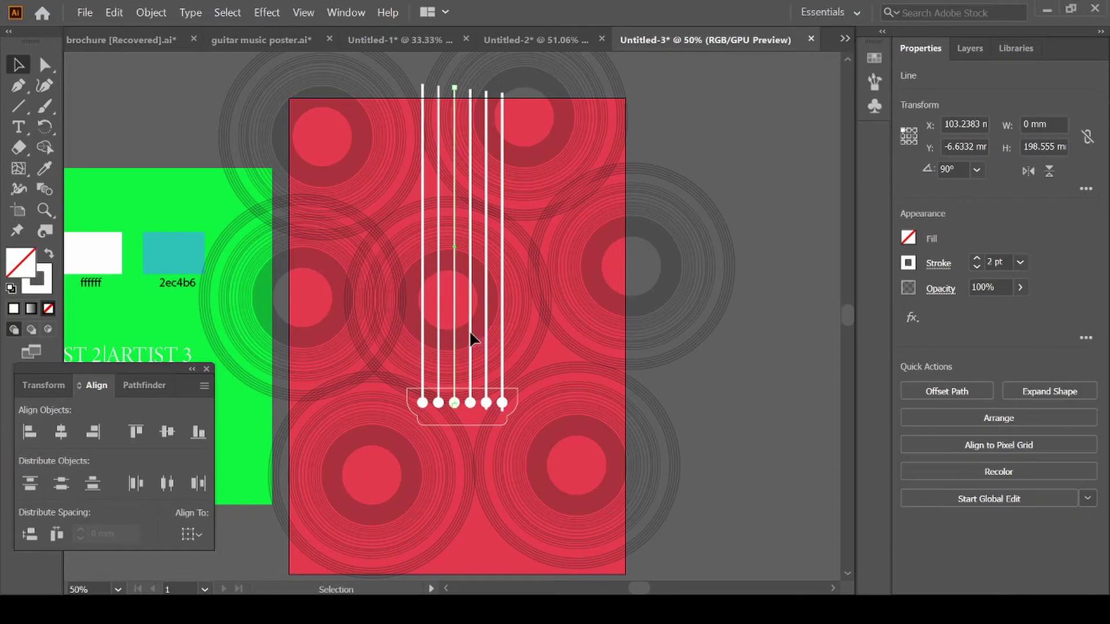
pyautogui.click(1020, 263)
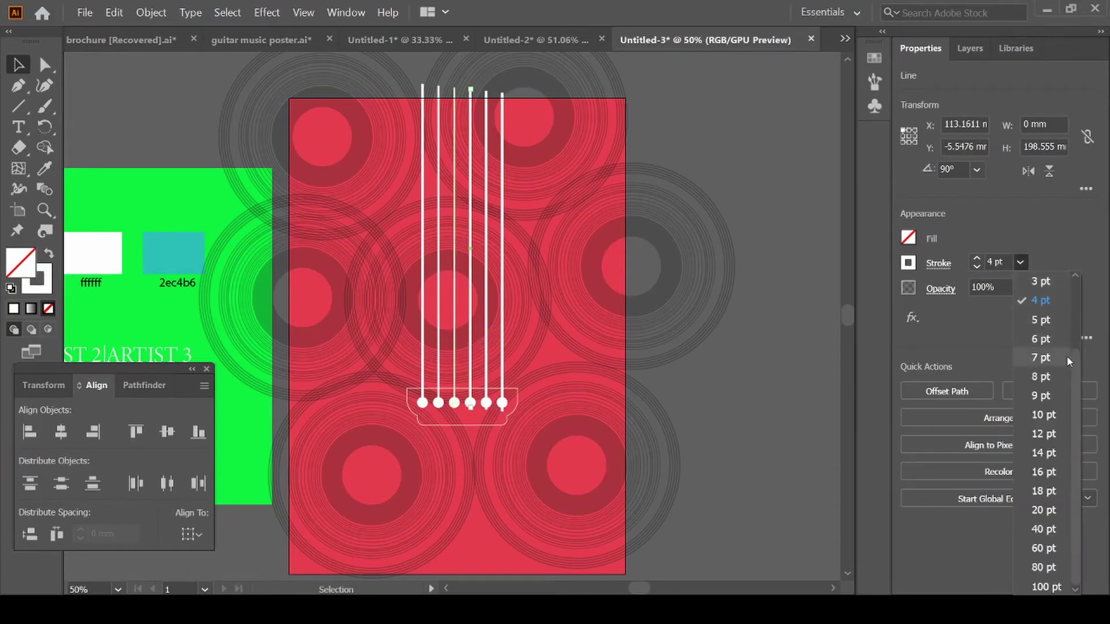
pyautogui.moveTo(1073, 358); pyautogui.dragTo(1074, 314)
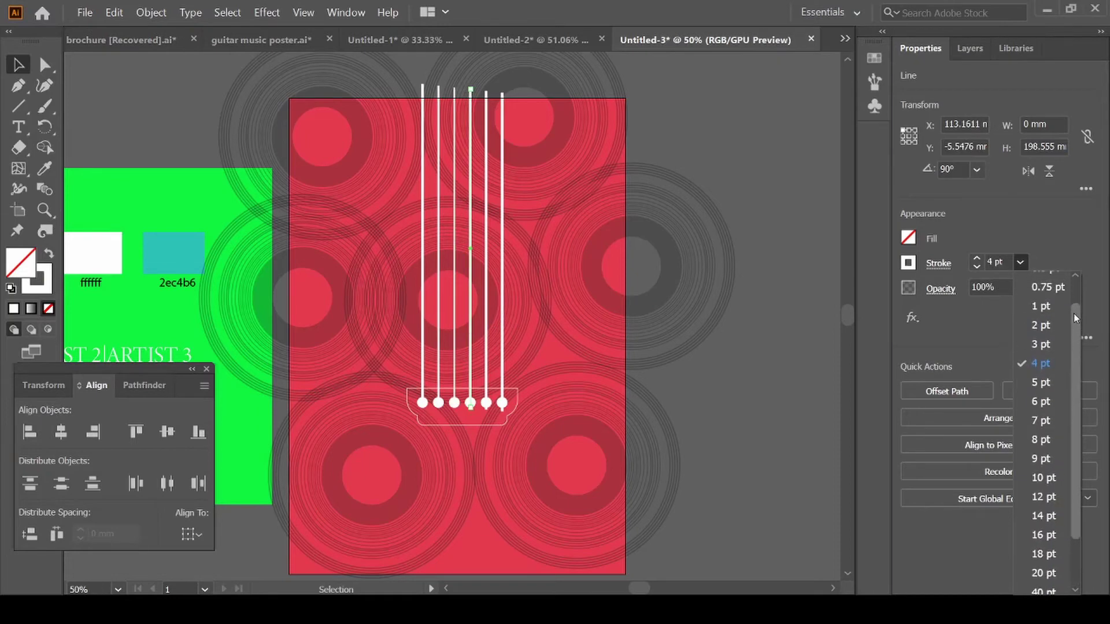
pyautogui.click(1051, 307)
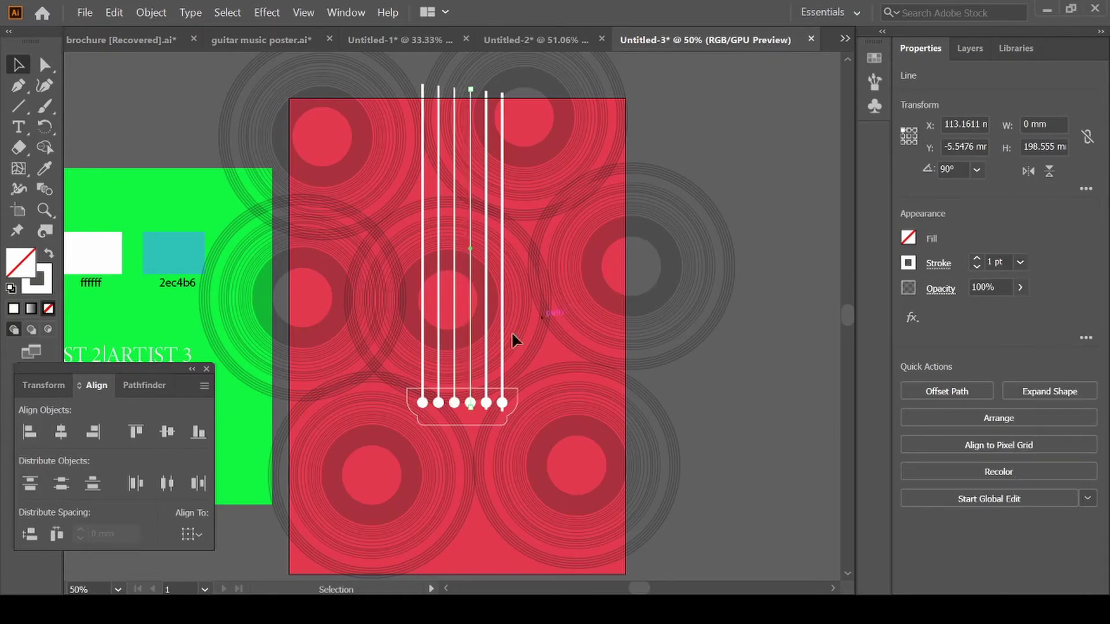
# Give the fifth string a 0.75 pt stroke and start editing its weight value directly
pyautogui.click(485, 347)
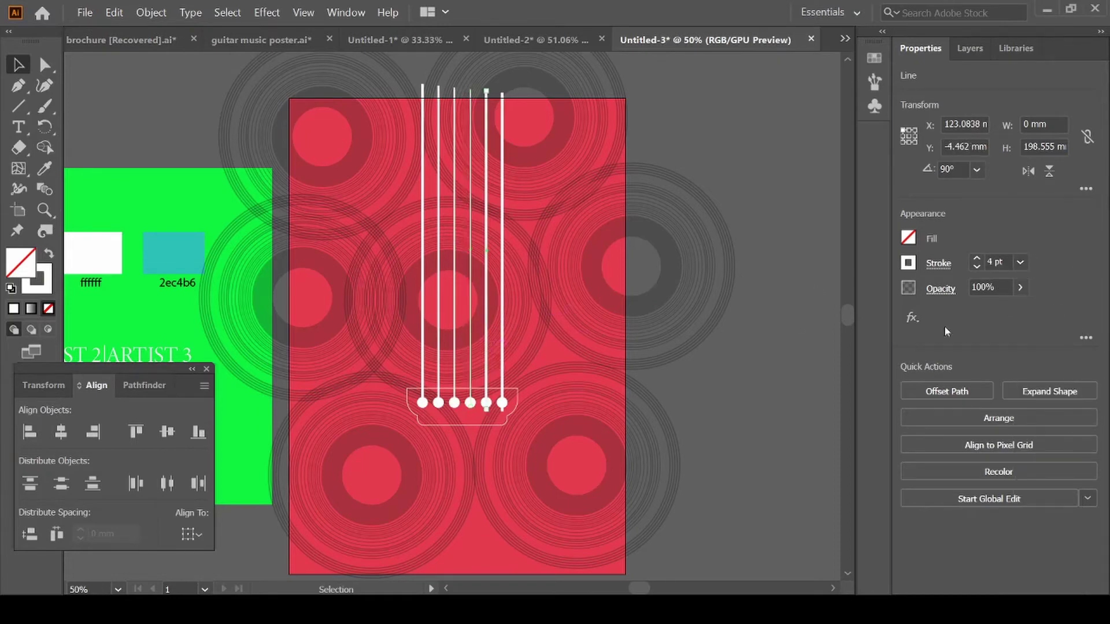
pyautogui.click(1020, 288)
pyautogui.click(1020, 265)
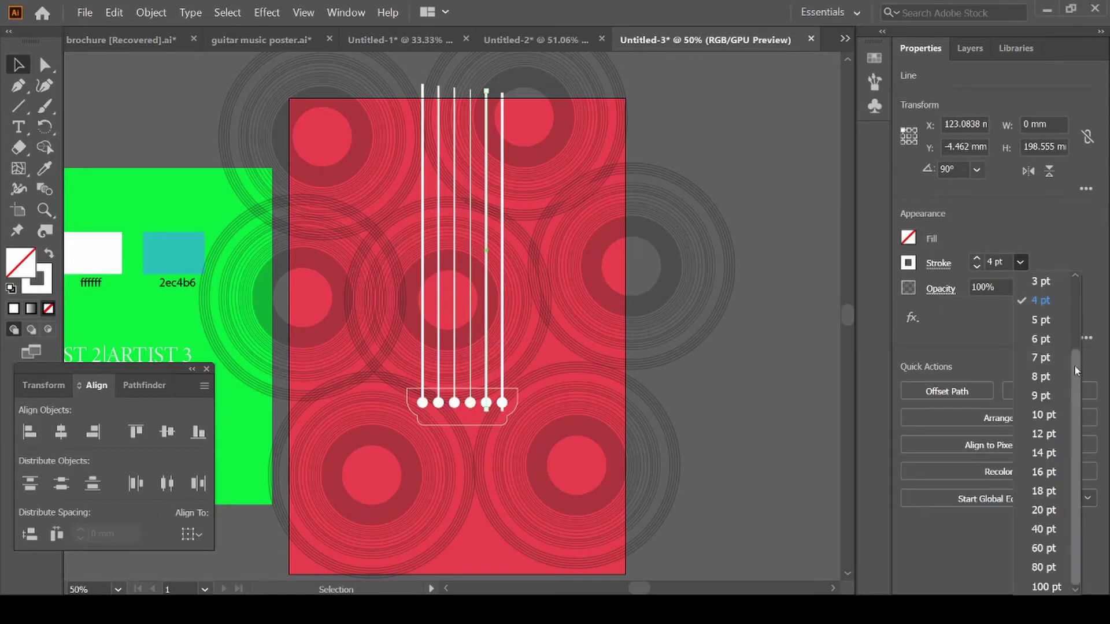
pyautogui.moveTo(1076, 371); pyautogui.dragTo(1082, 272)
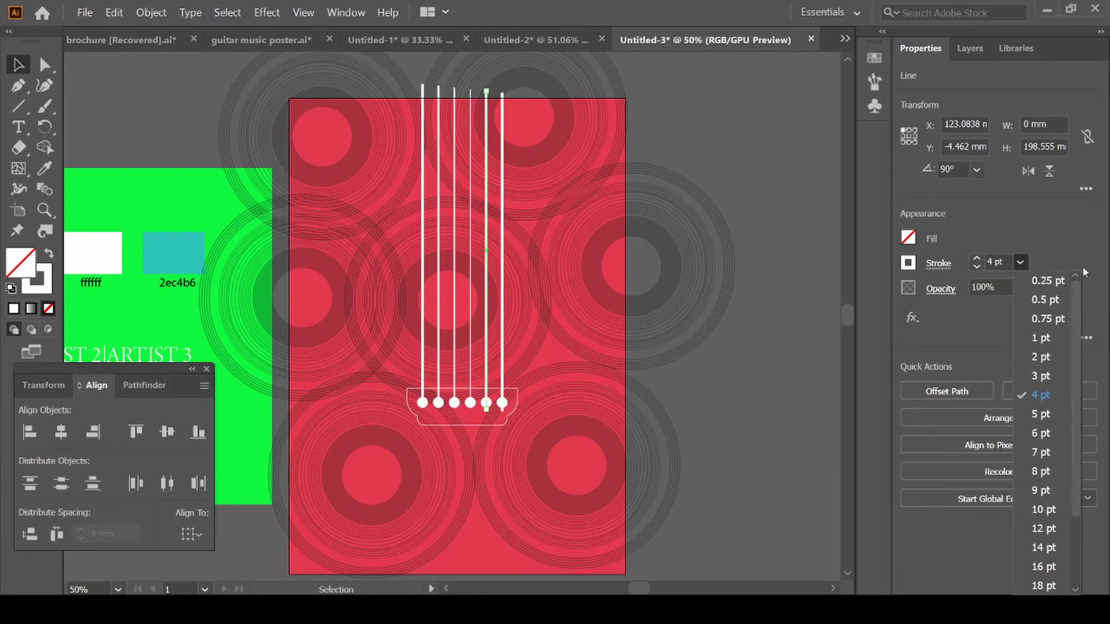
pyautogui.press('Escape')
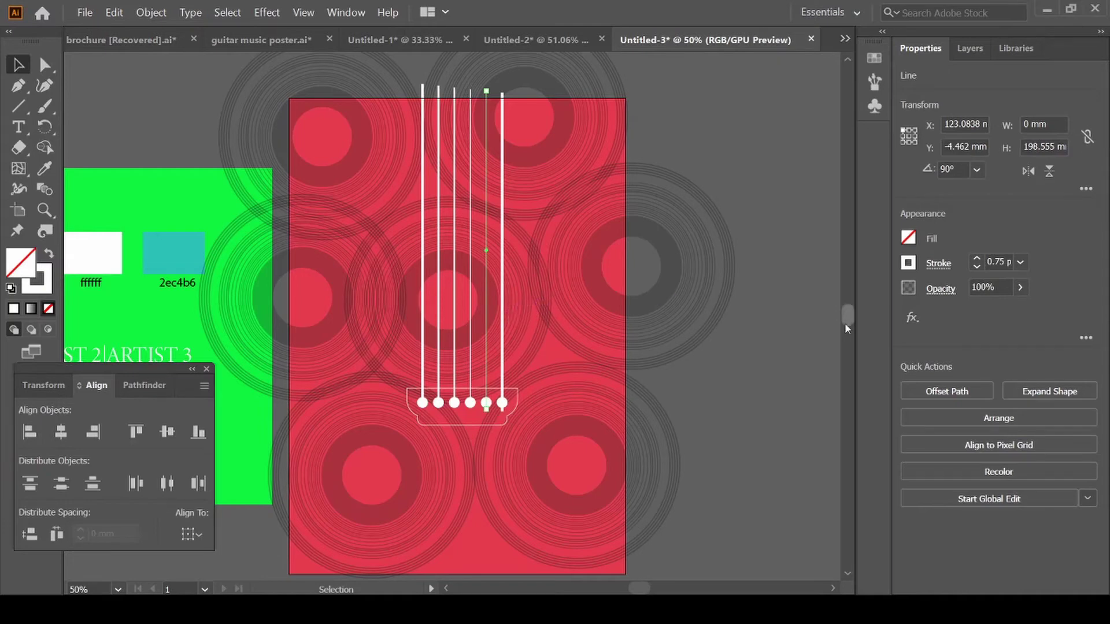
pyautogui.click(1020, 262)
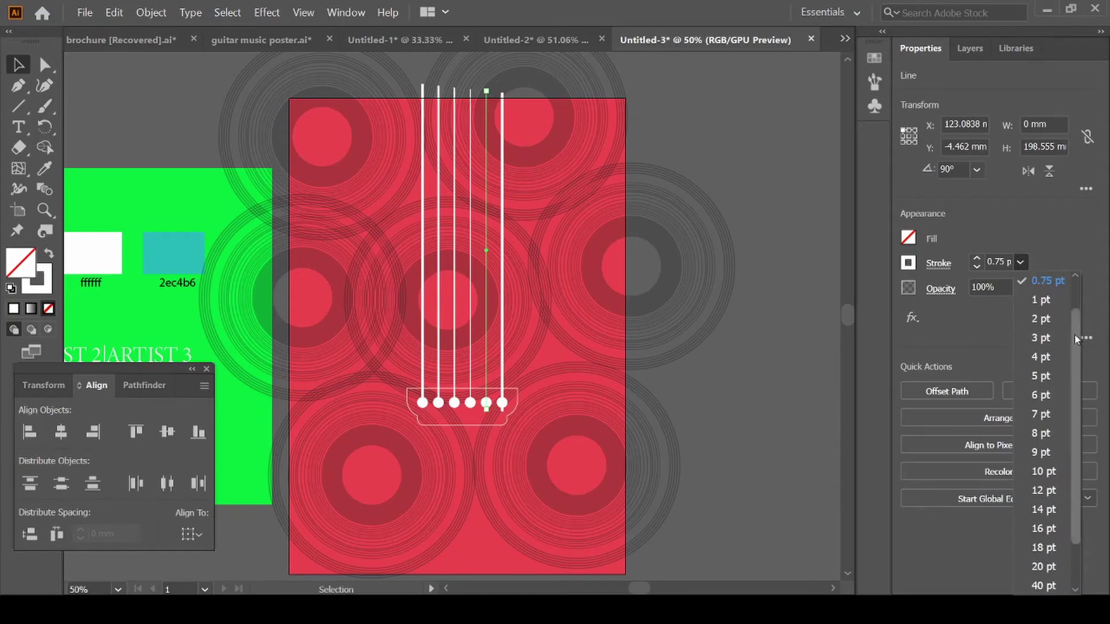
pyautogui.moveTo(1074, 335); pyautogui.dragTo(1071, 304)
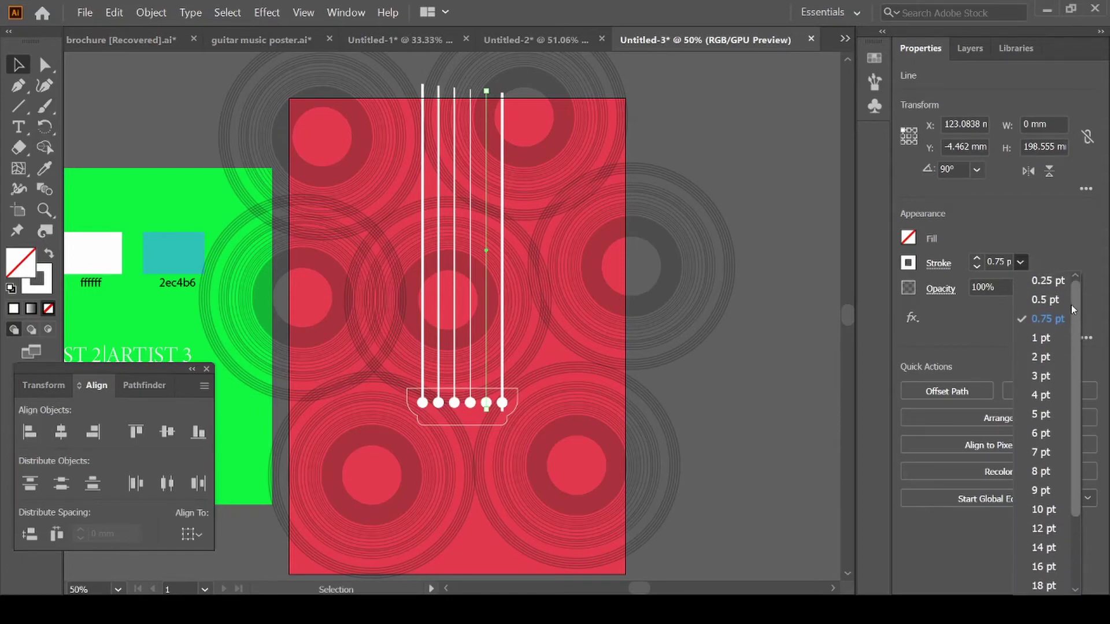
pyautogui.click(1020, 262)
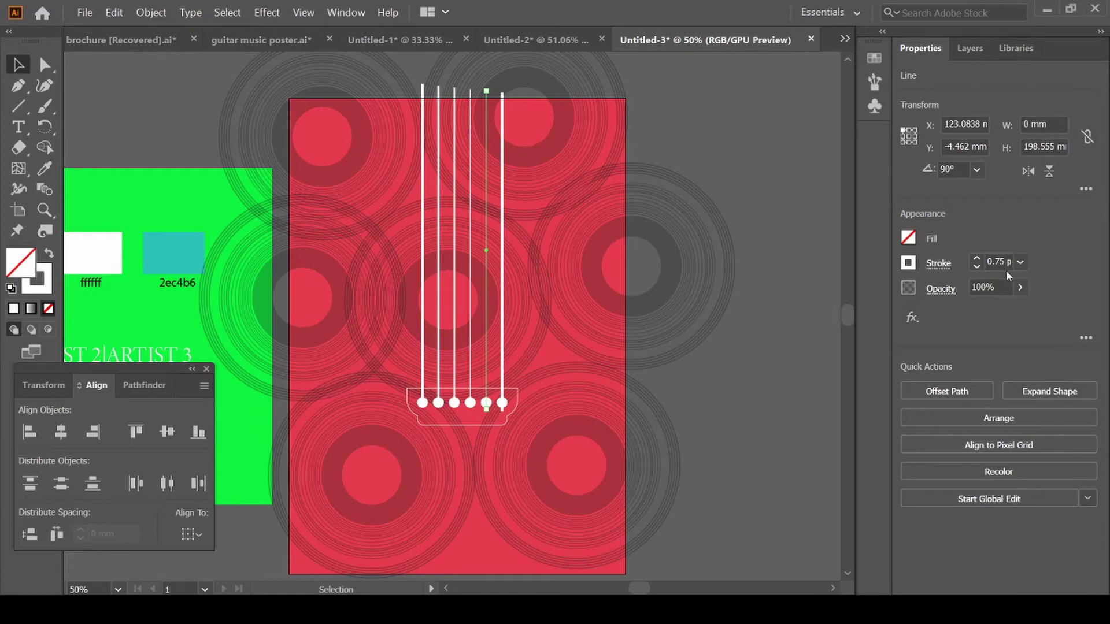
pyautogui.click(1003, 262)
# Replace the sixth string's 4 pt stroke weight with 0.65 pt, then deselect it
pyautogui.click(502, 341)
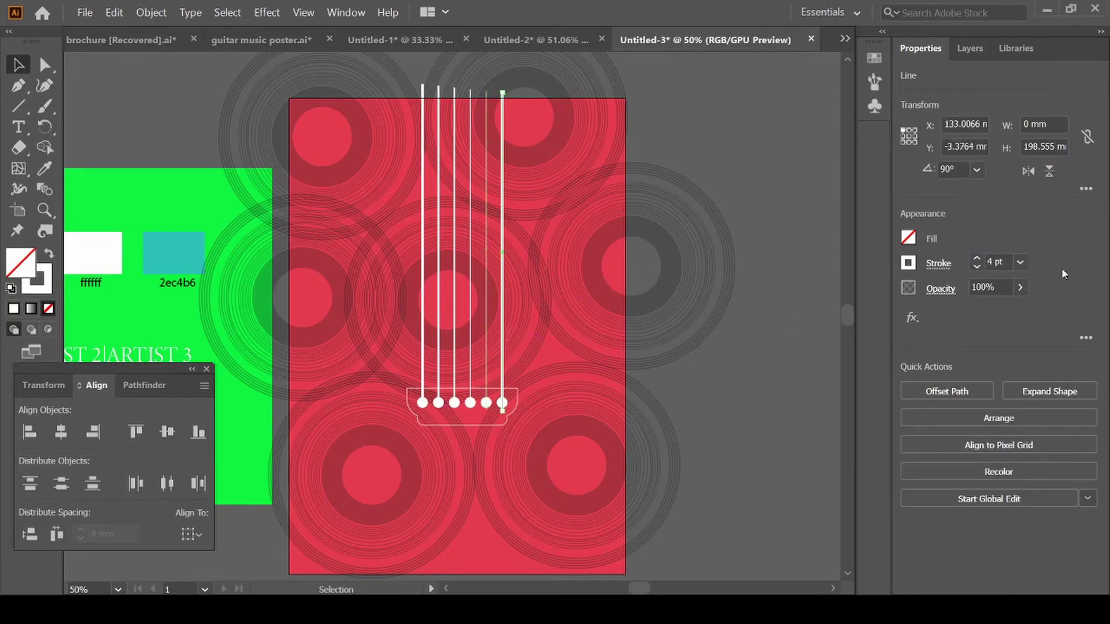
pyautogui.click(1021, 264)
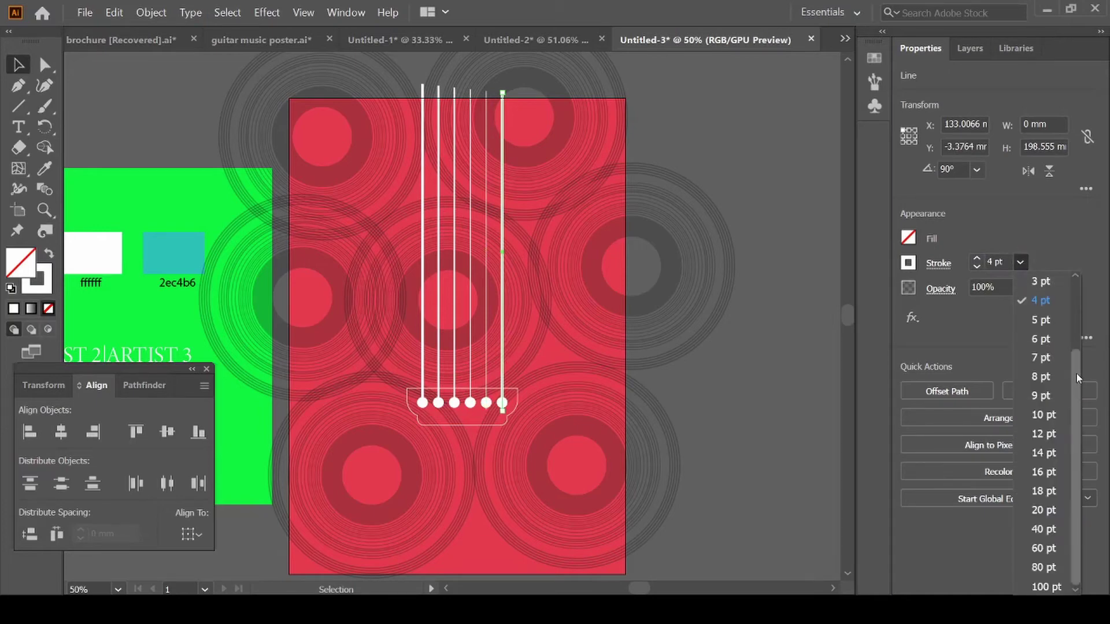
pyautogui.moveTo(1076, 373); pyautogui.dragTo(1076, 307)
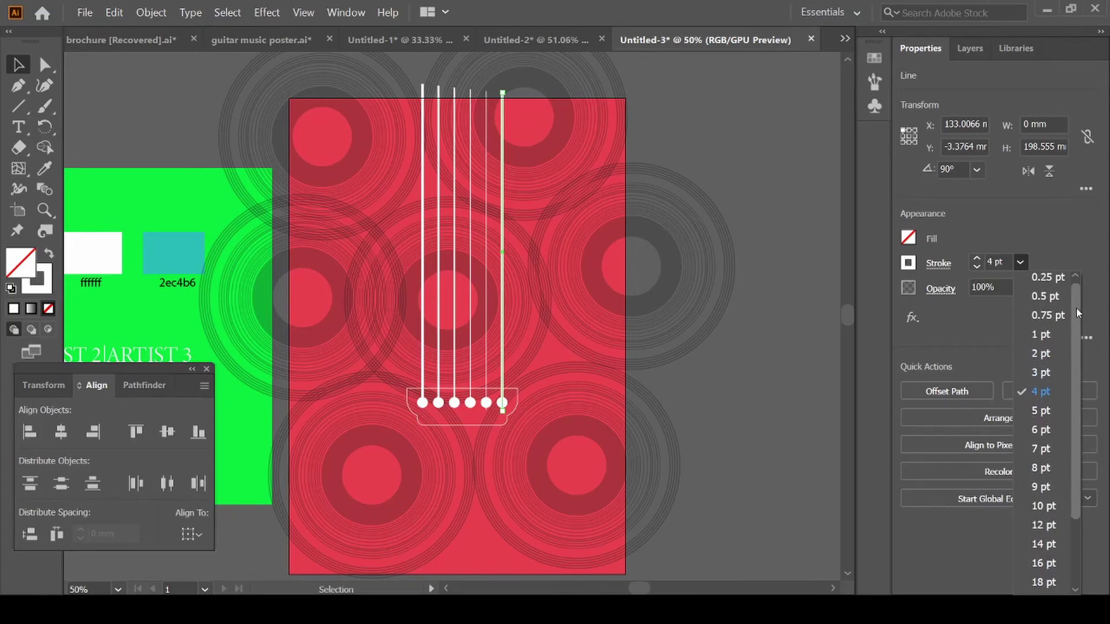
pyautogui.click(1003, 260)
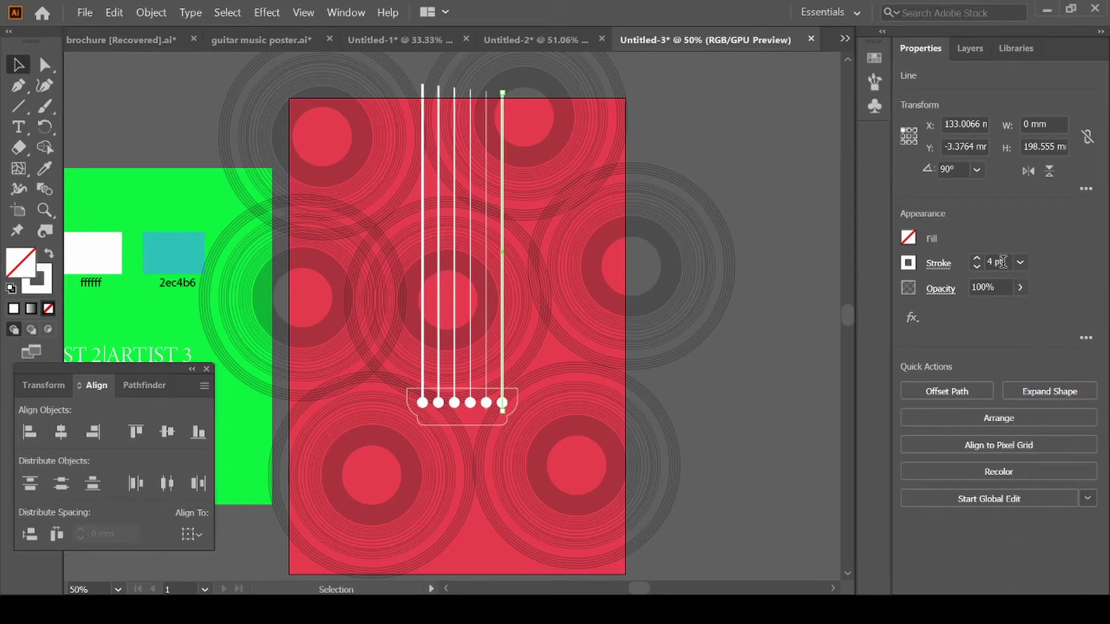
pyautogui.click(1003, 261)
pyautogui.press('BackSpace')
pyautogui.press('BackSpace')
pyautogui.press('BackSpace')
pyautogui.press('BackSpace')
pyautogui.write('0.')
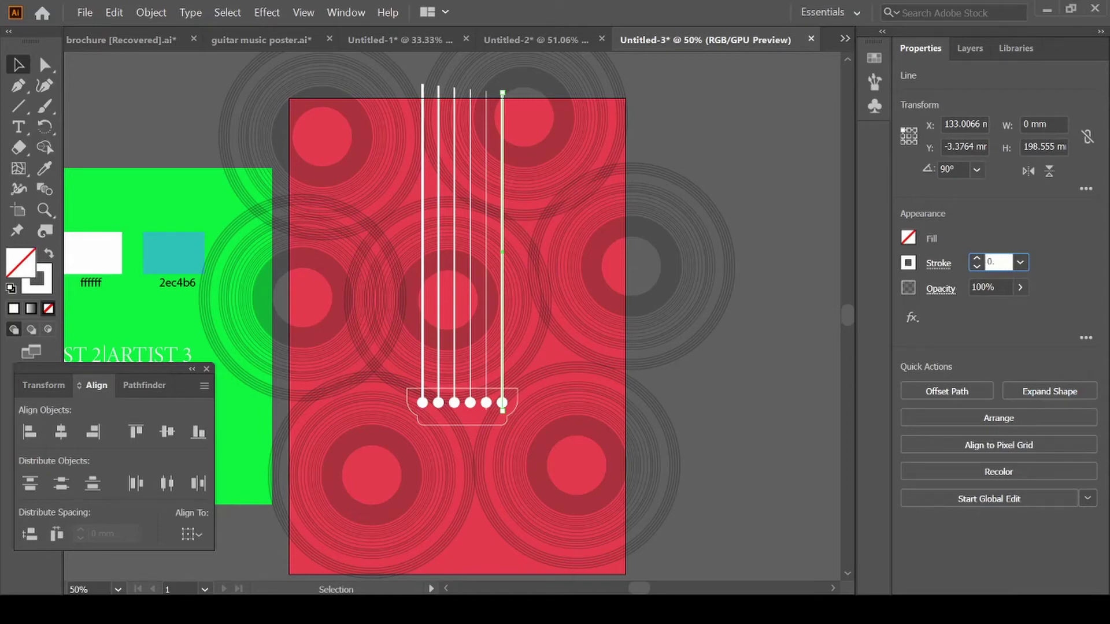
pyautogui.write('65')
pyautogui.press('Return')
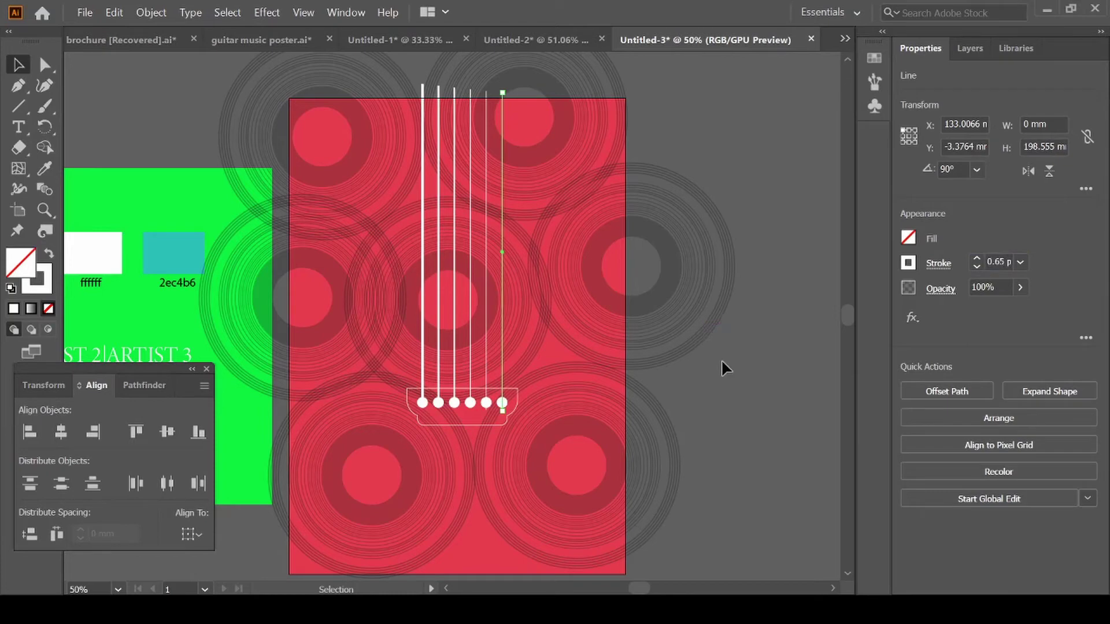
pyautogui.click(720, 359)
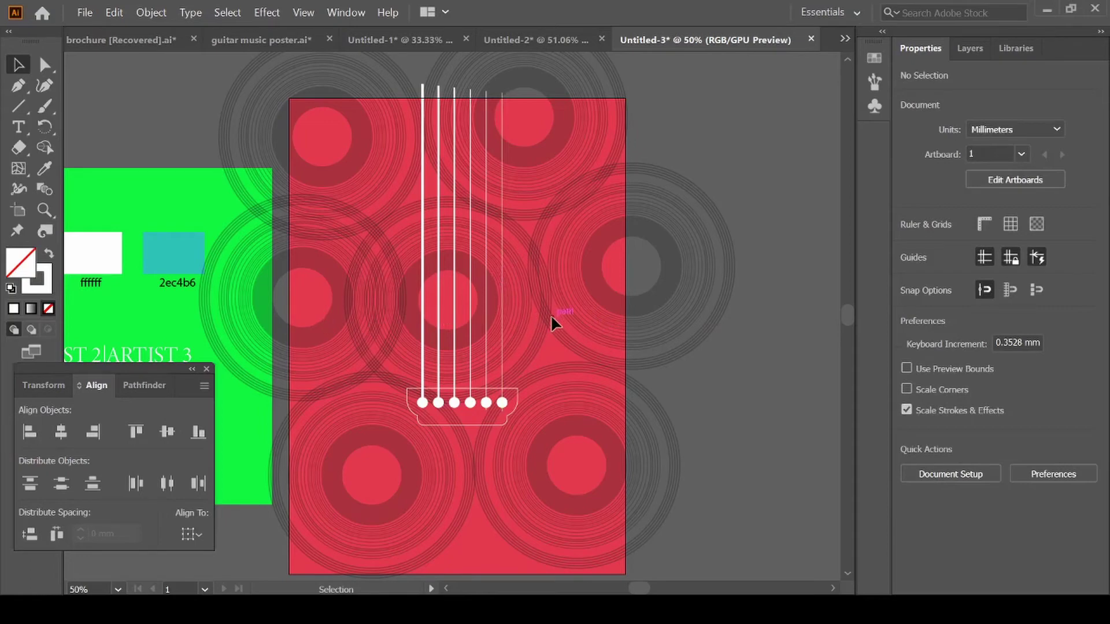
# Draw a 4 pt white-outlined sound-hole circle above the bridge, nudged right to centre it
pyautogui.press('l')
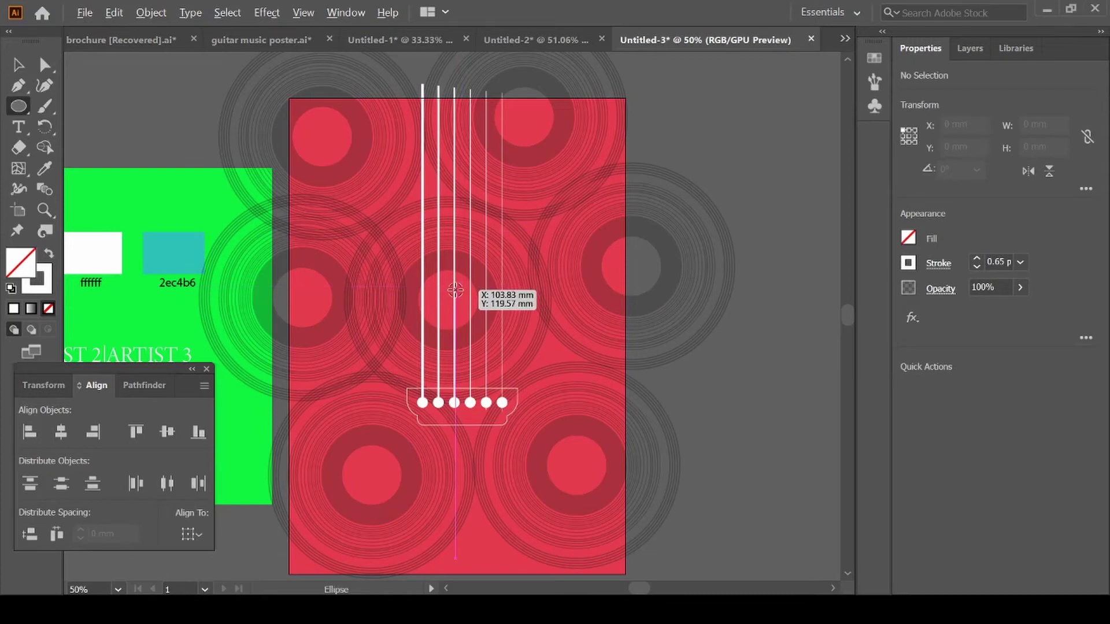
pyautogui.moveTo(455, 290); pyautogui.dragTo(417, 222)
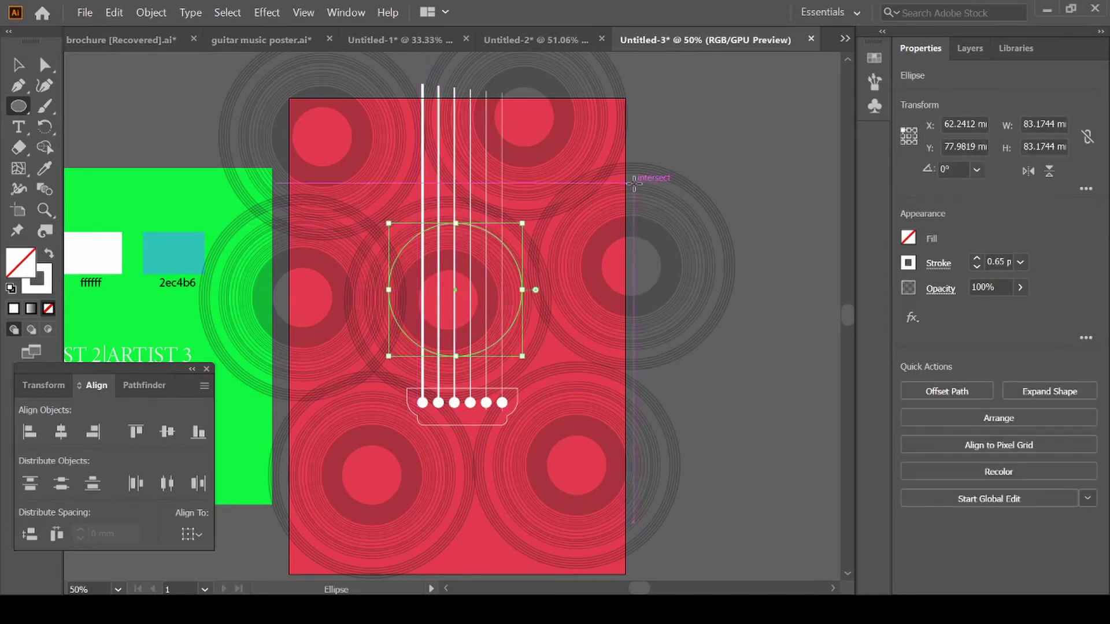
pyautogui.click(1023, 263)
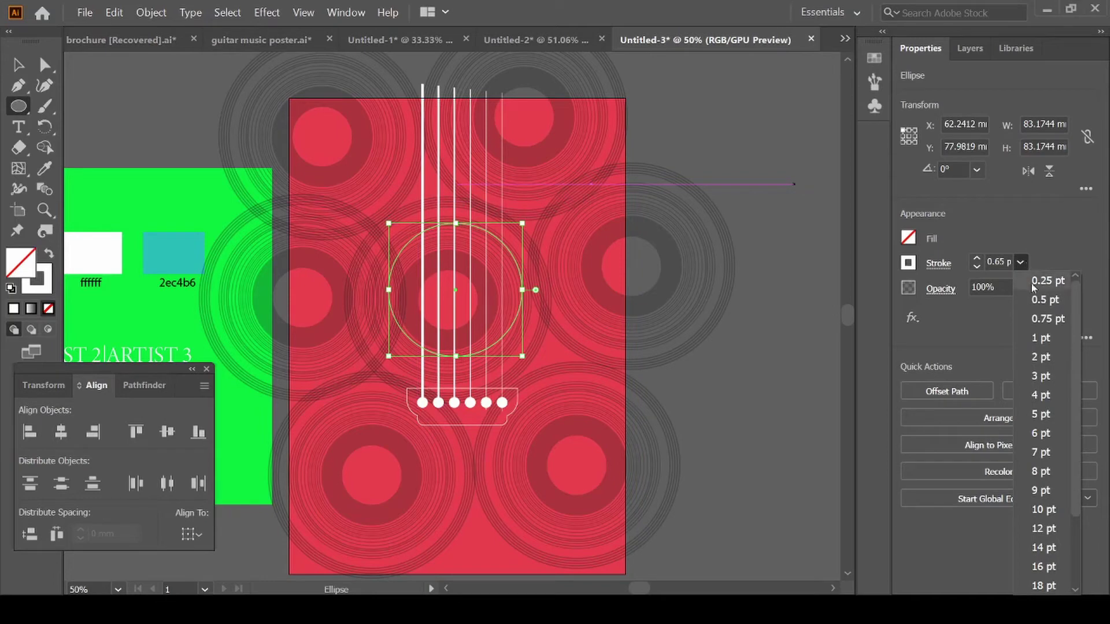
pyautogui.click(1042, 396)
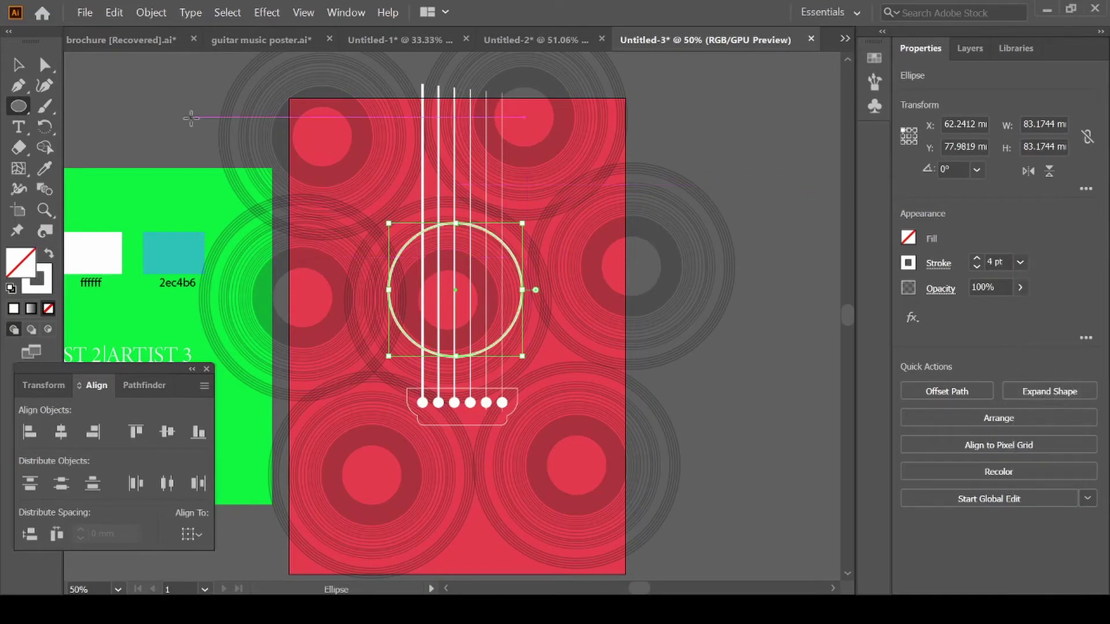
pyautogui.click(20, 65)
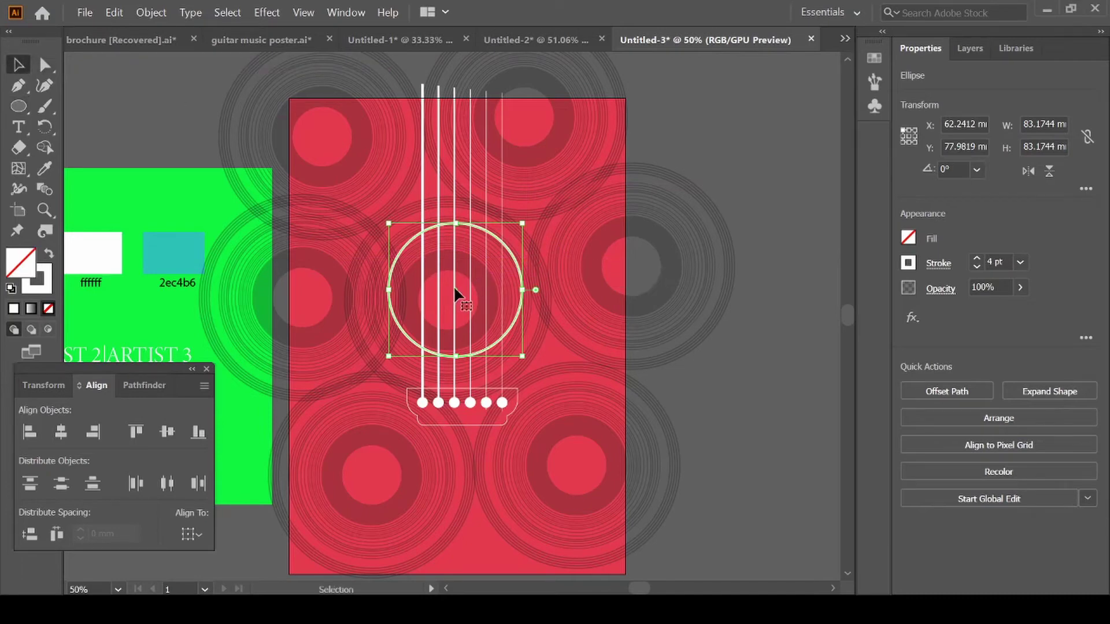
pyautogui.moveTo(454, 289); pyautogui.dragTo(457, 290)
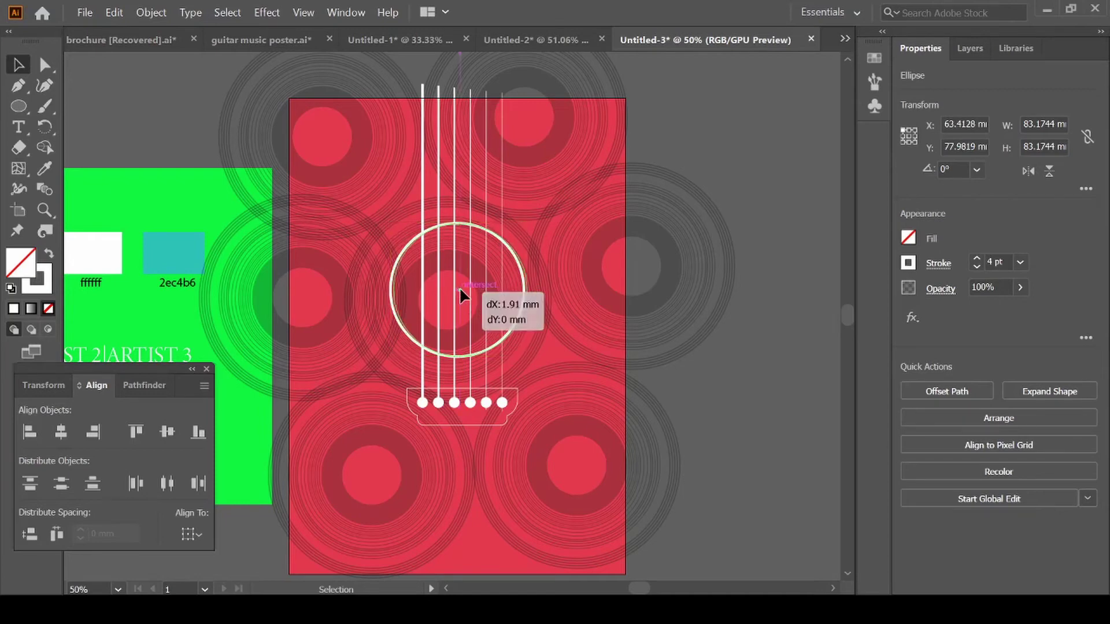
pyautogui.click(691, 312)
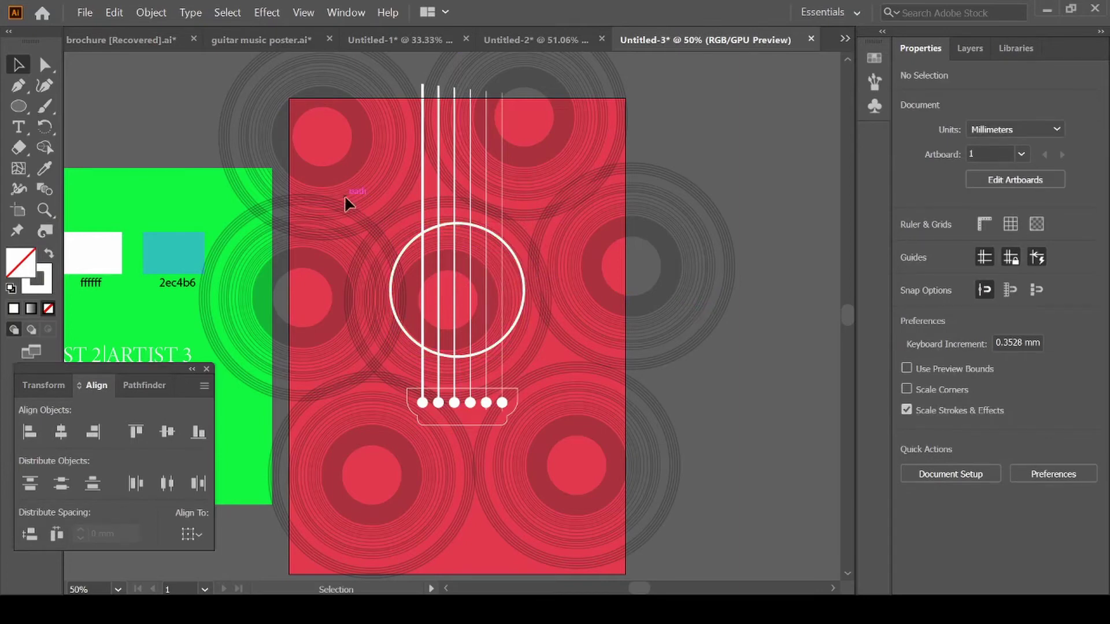
# Pen-draw an S-shaped body curve left of the strings and show its stroke width profiles
pyautogui.press('p')
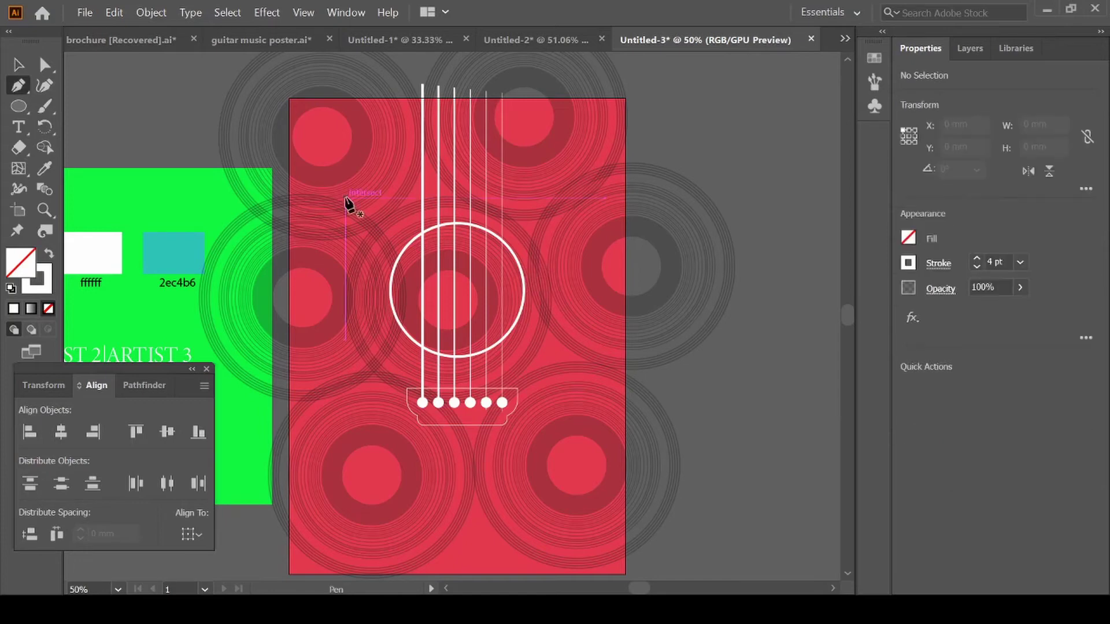
pyautogui.click(402, 117)
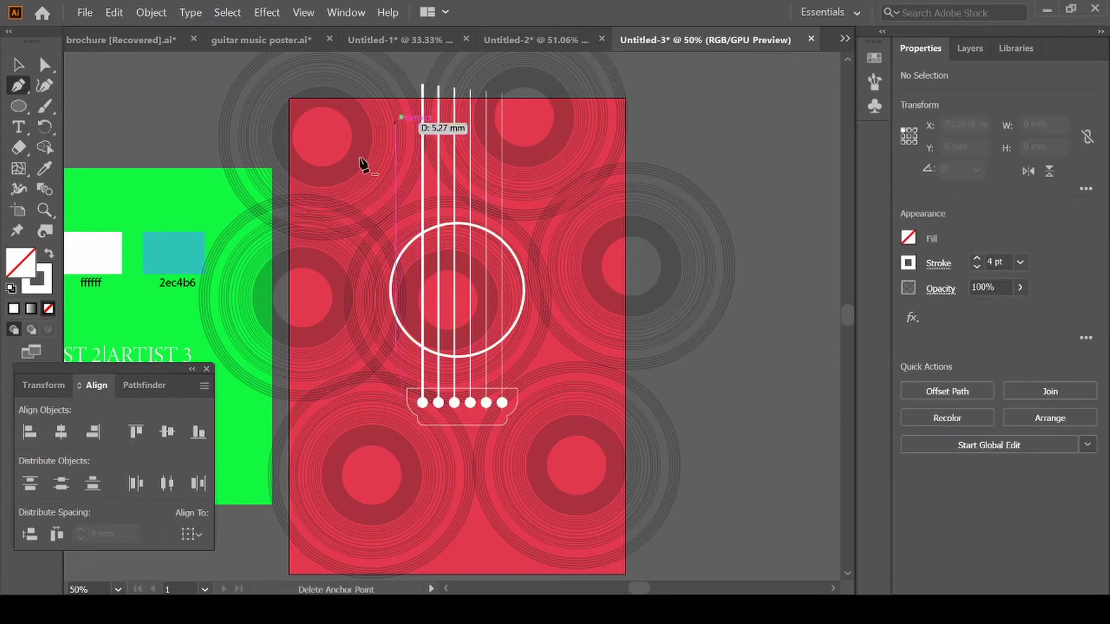
pyautogui.moveTo(345, 209); pyautogui.dragTo(353, 263)
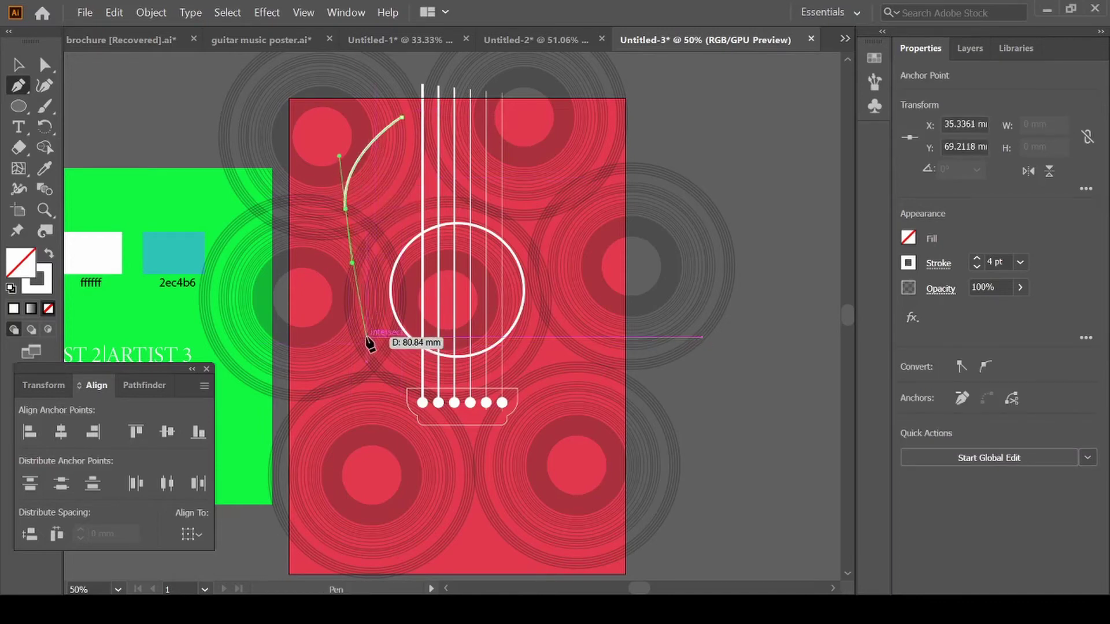
pyautogui.moveTo(367, 337); pyautogui.dragTo(349, 365)
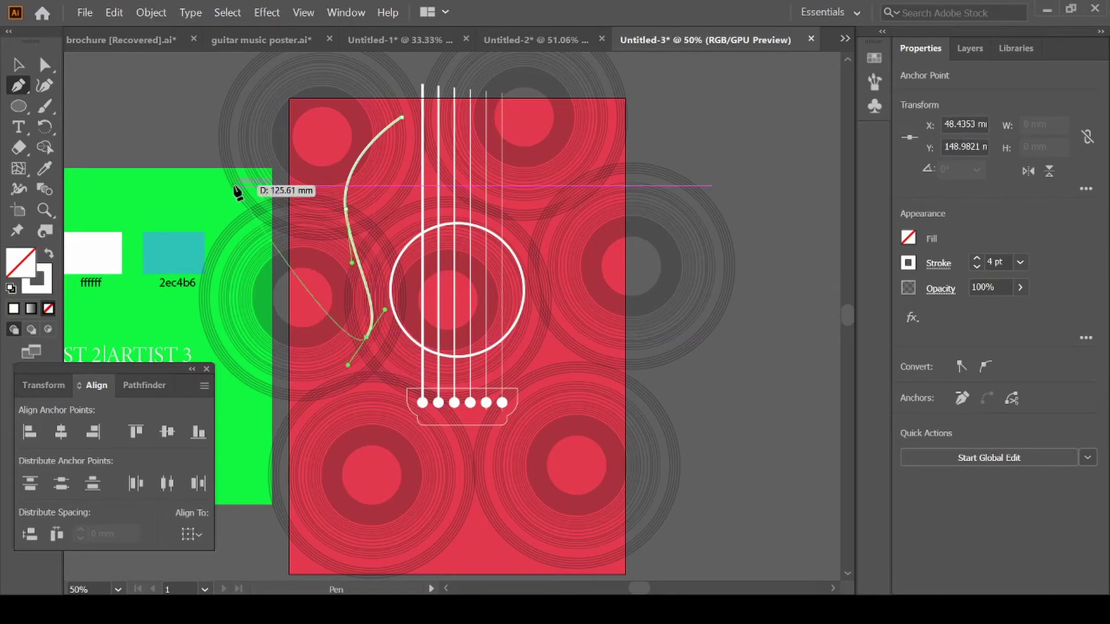
pyautogui.click(18, 64)
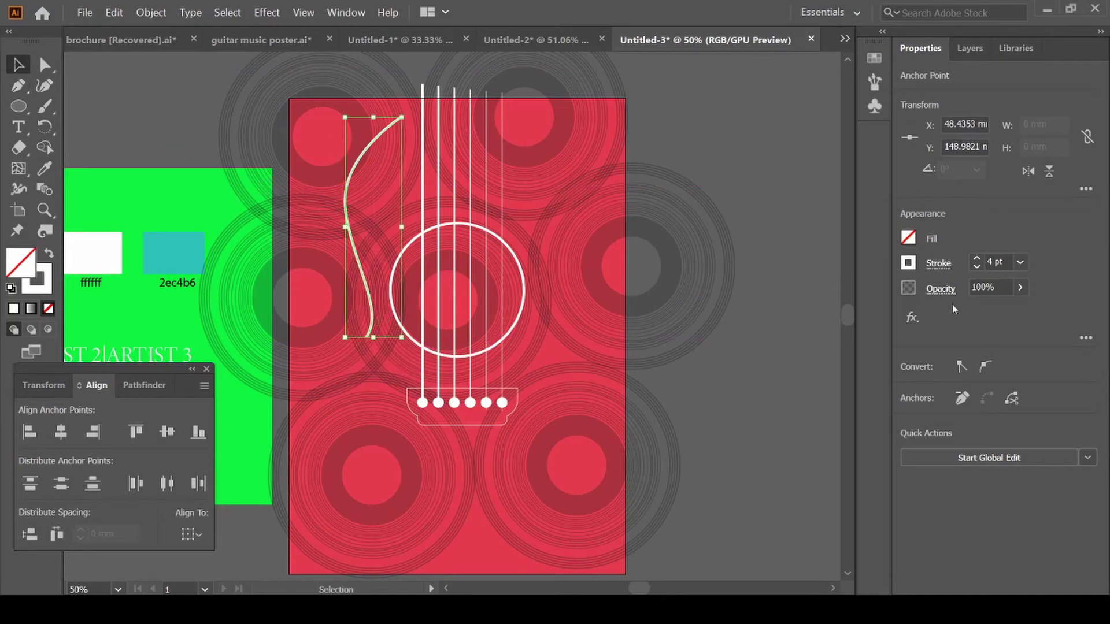
pyautogui.click(938, 265)
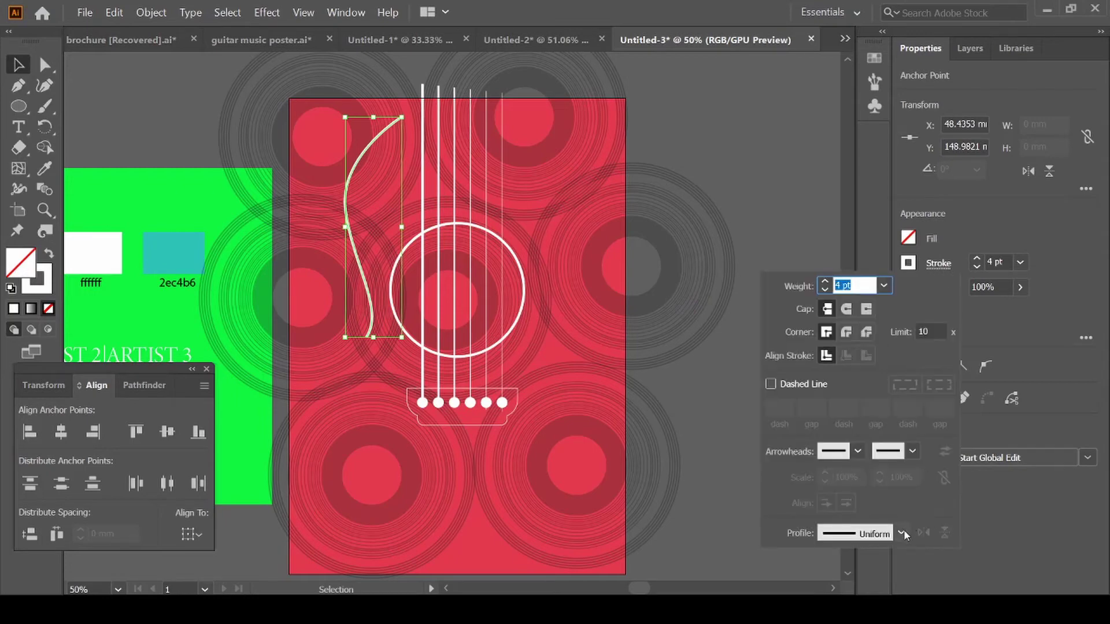
pyautogui.click(901, 533)
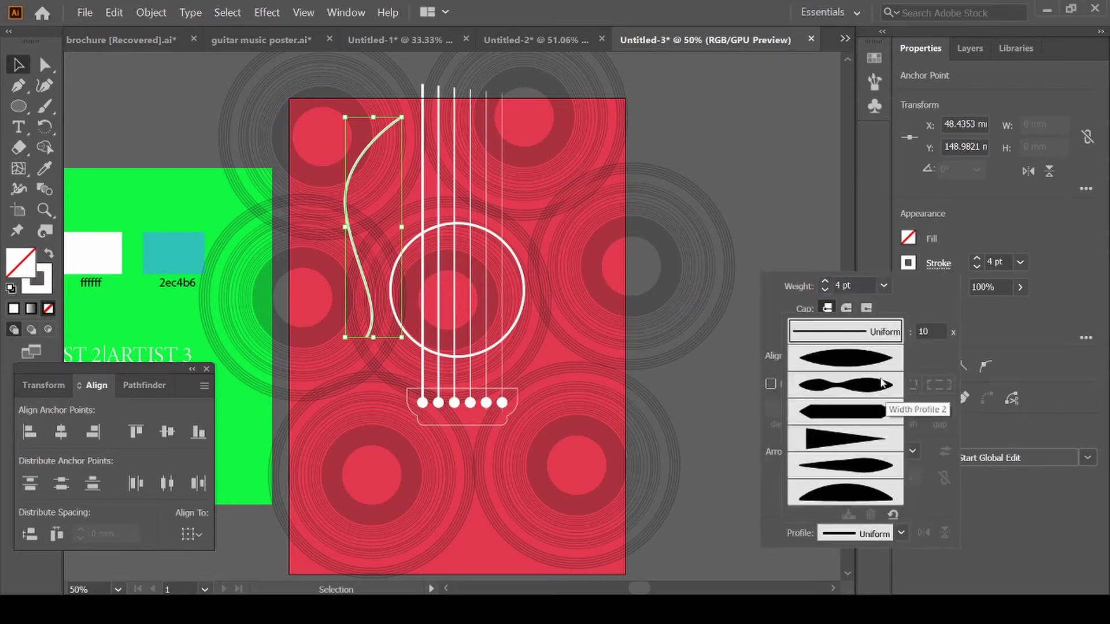
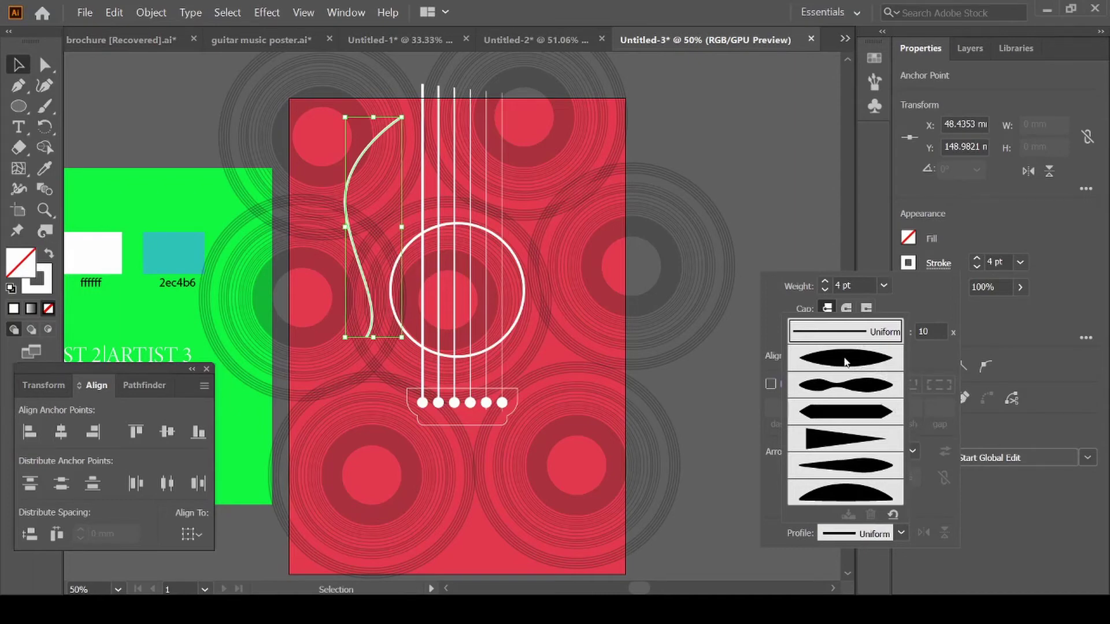
# Give the left guitar-body curve the tapered Width Profile 1 at a 6 pt stroke
pyautogui.click(845, 361)
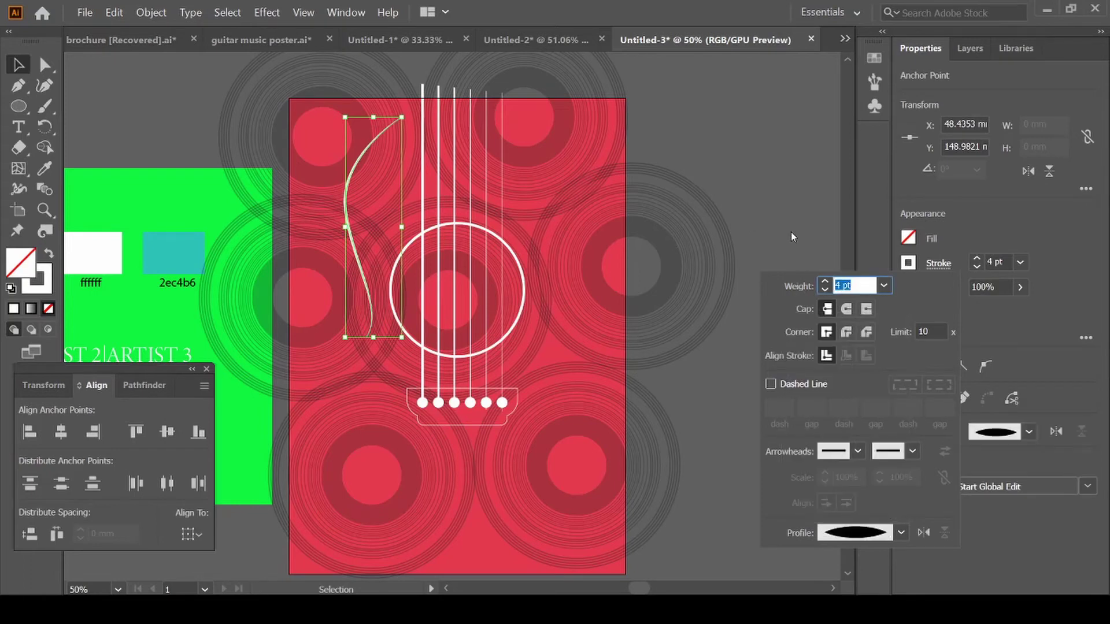
pyautogui.click(1021, 262)
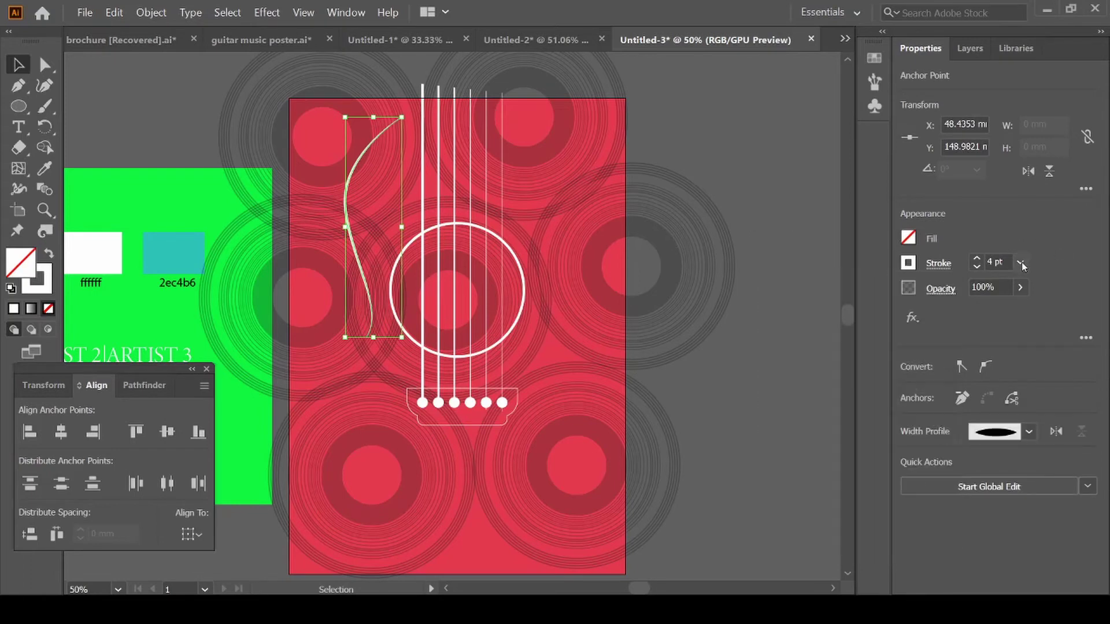
pyautogui.click(1021, 262)
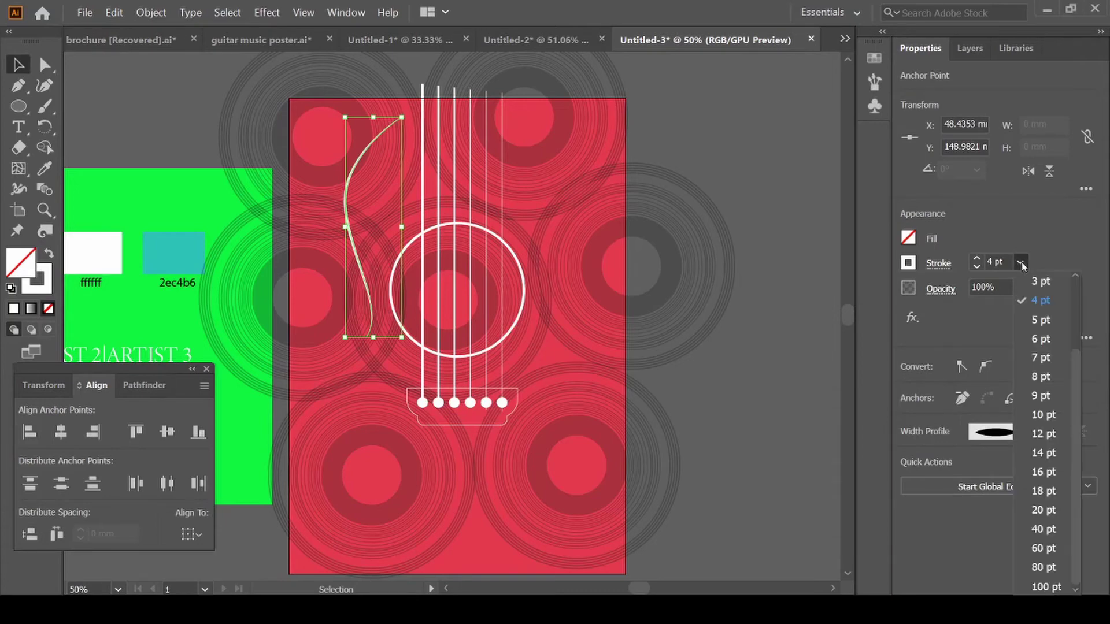
pyautogui.click(1041, 339)
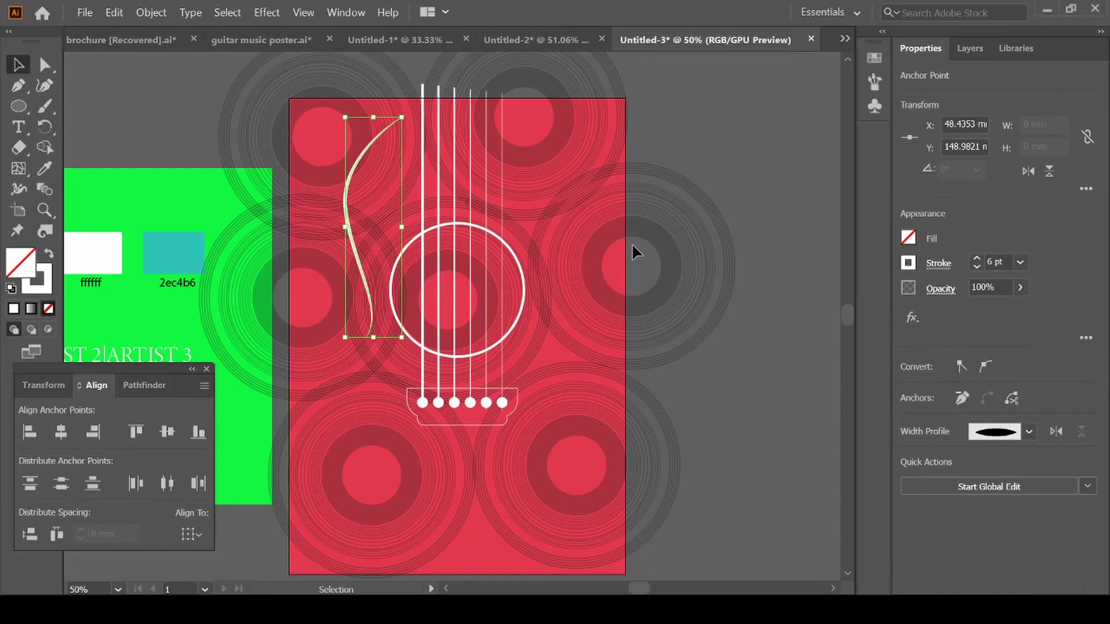
# Shift the left guitar-body curve slightly to the left
pyautogui.click(716, 239)
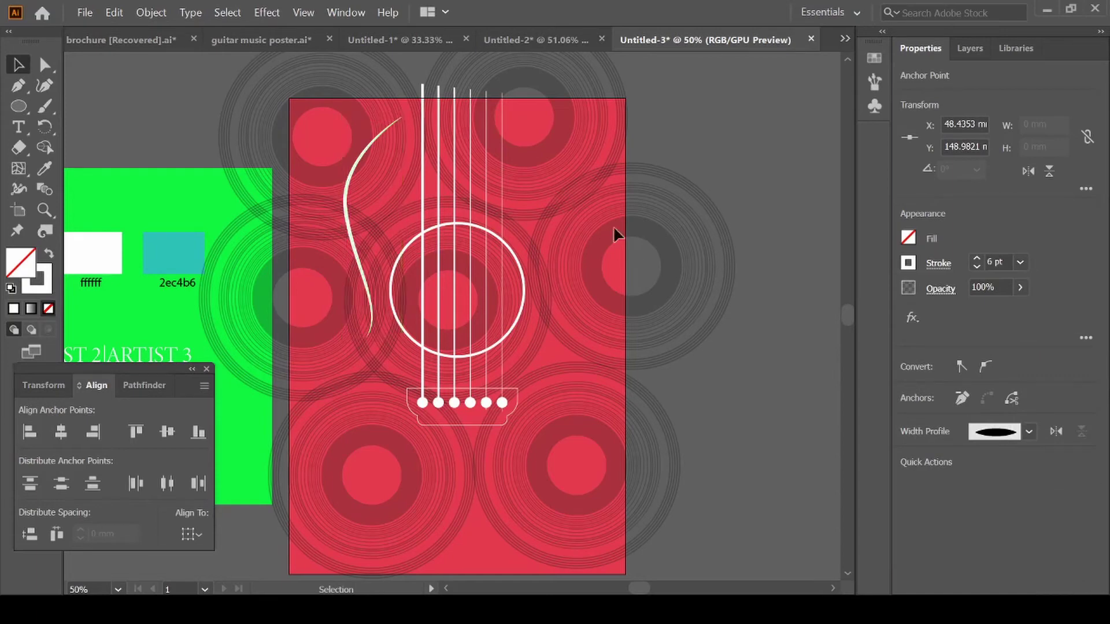
pyautogui.moveTo(345, 210); pyautogui.dragTo(331, 208)
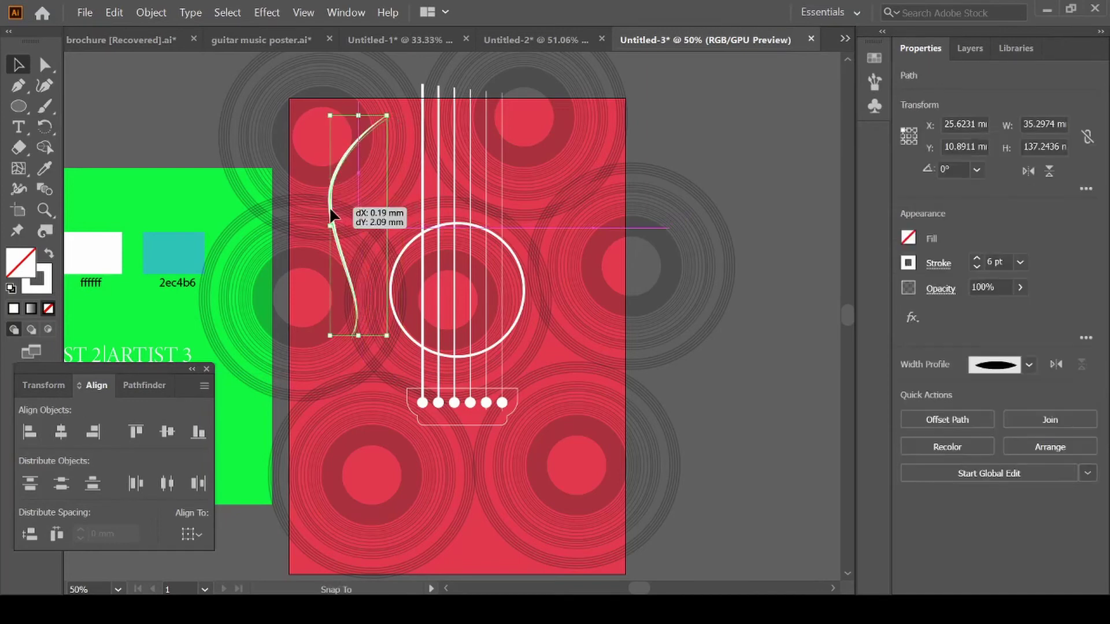
pyautogui.click(719, 230)
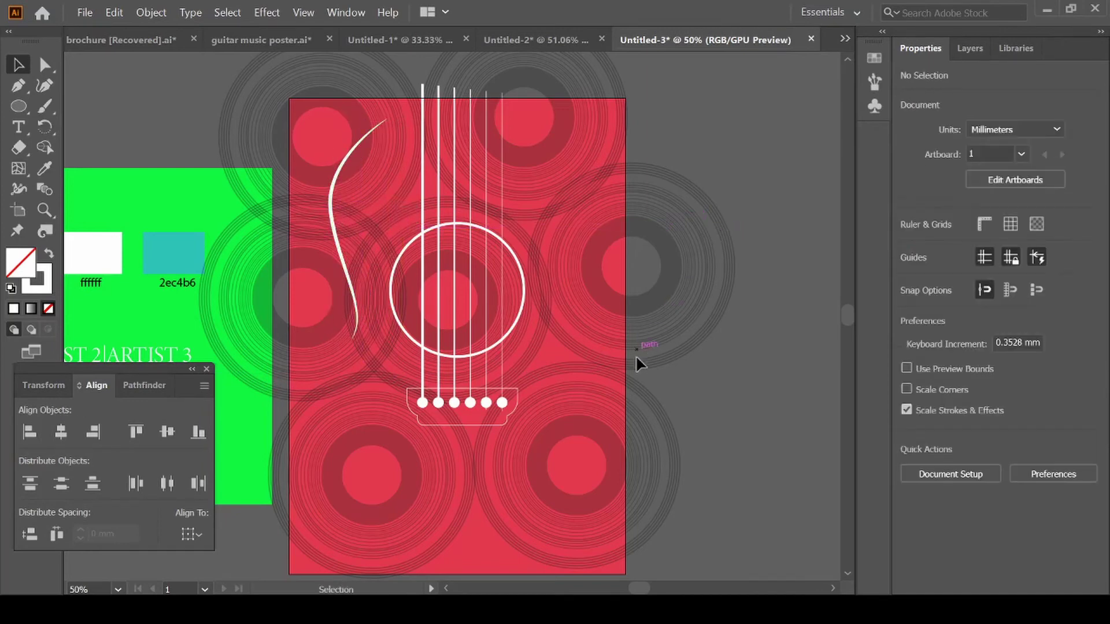
# Draw a Pen curve for the guitar's lower right body
pyautogui.press('p')
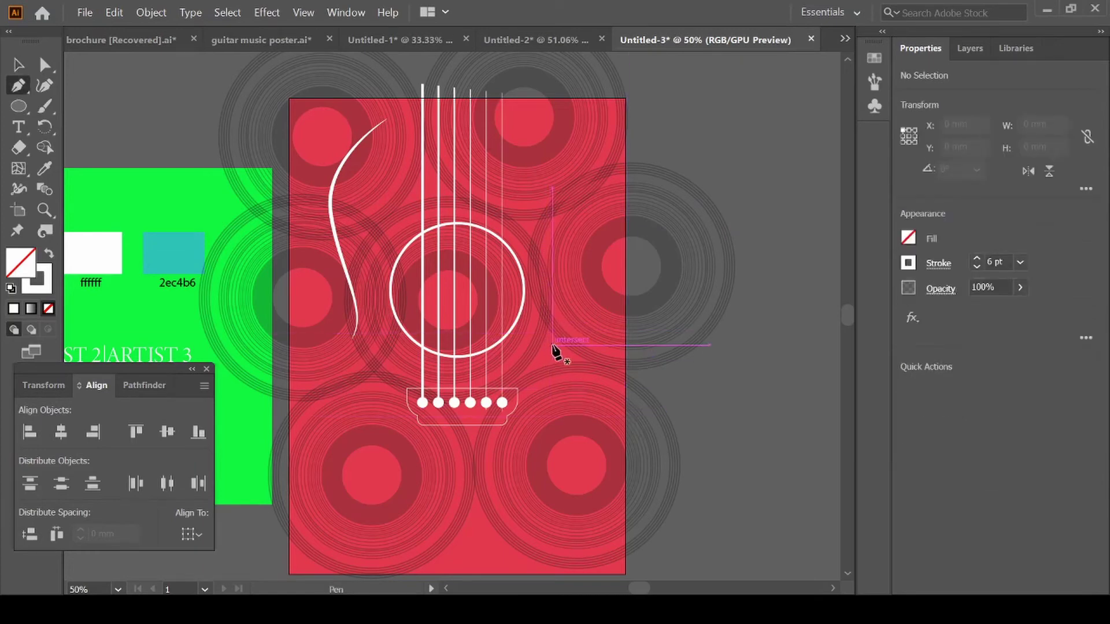
pyautogui.moveTo(566, 320); pyautogui.dragTo(565, 345)
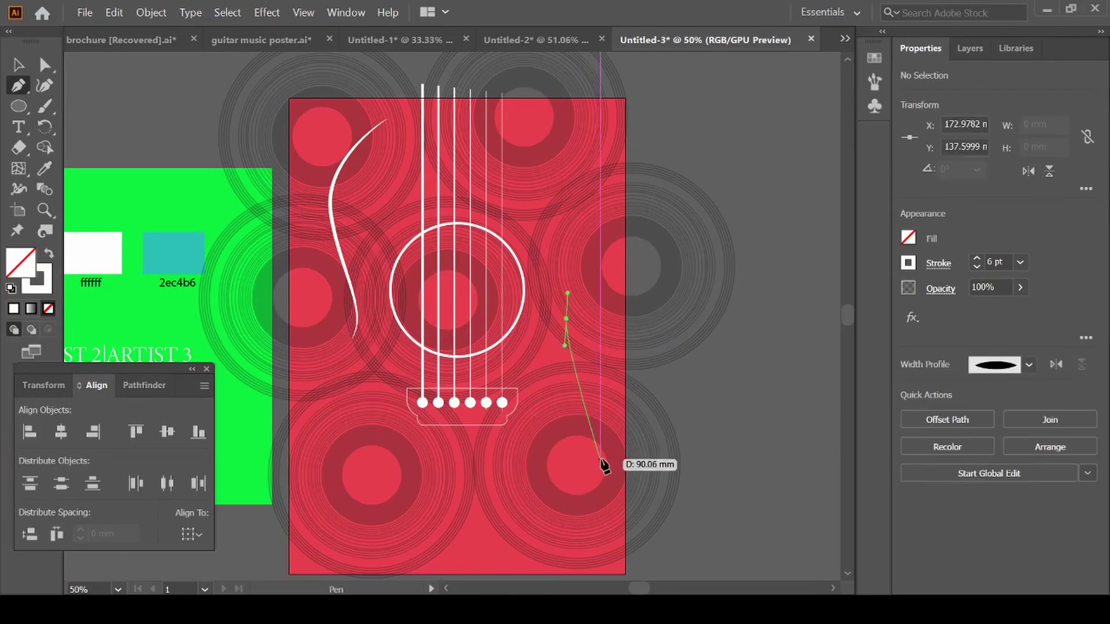
pyautogui.moveTo(603, 457)
pyautogui.mouseDown()
pyautogui.moveTo(604, 488)
pyautogui.moveTo(527, 558)
pyautogui.moveTo(533, 448)
pyautogui.mouseUp()
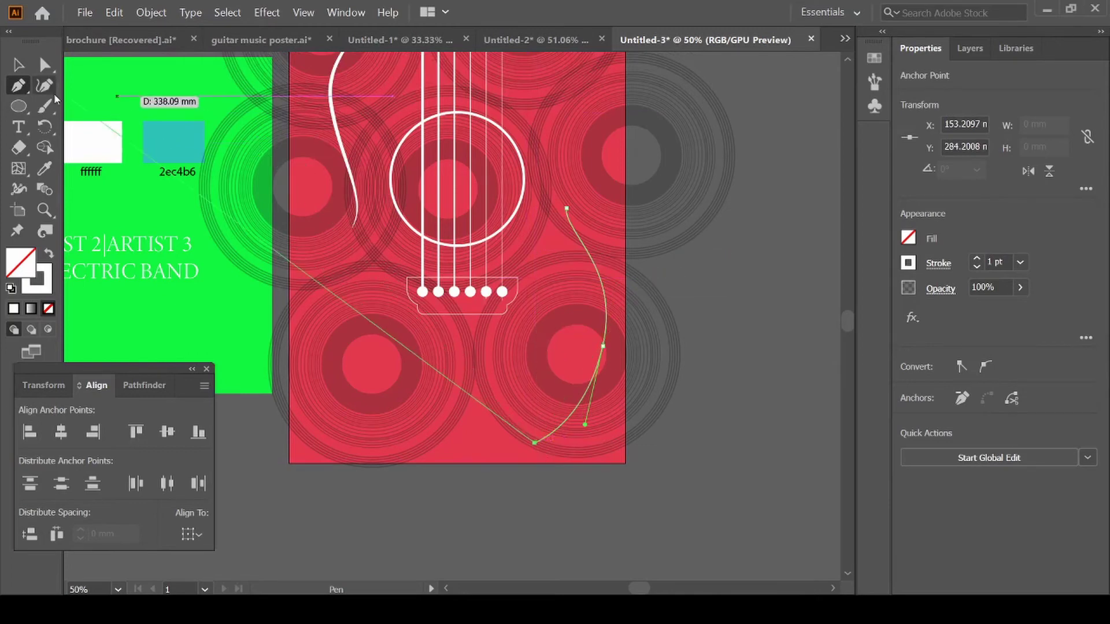
pyautogui.click(18, 65)
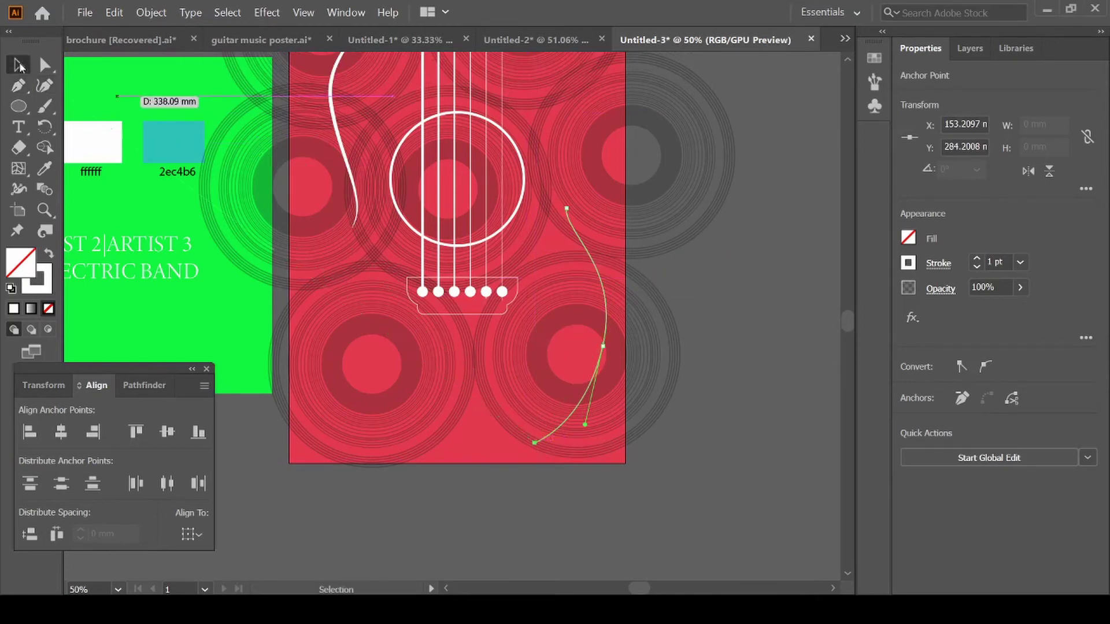
# Give the right curve a 6 pt stroke with the tapered Width Profile 1
pyautogui.click(1019, 262)
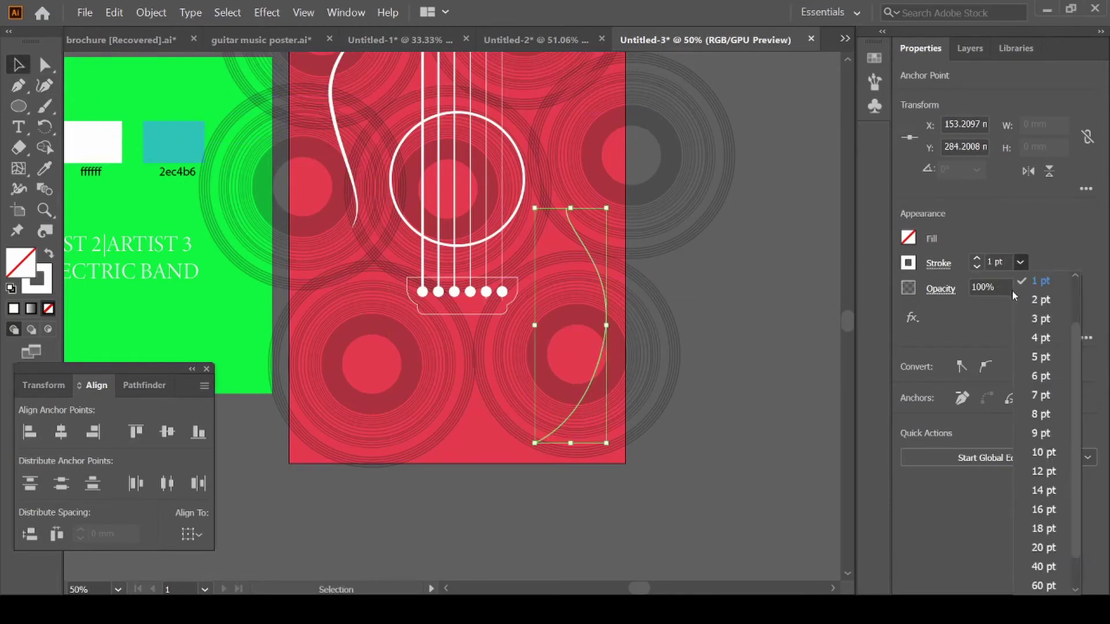
pyautogui.click(1041, 376)
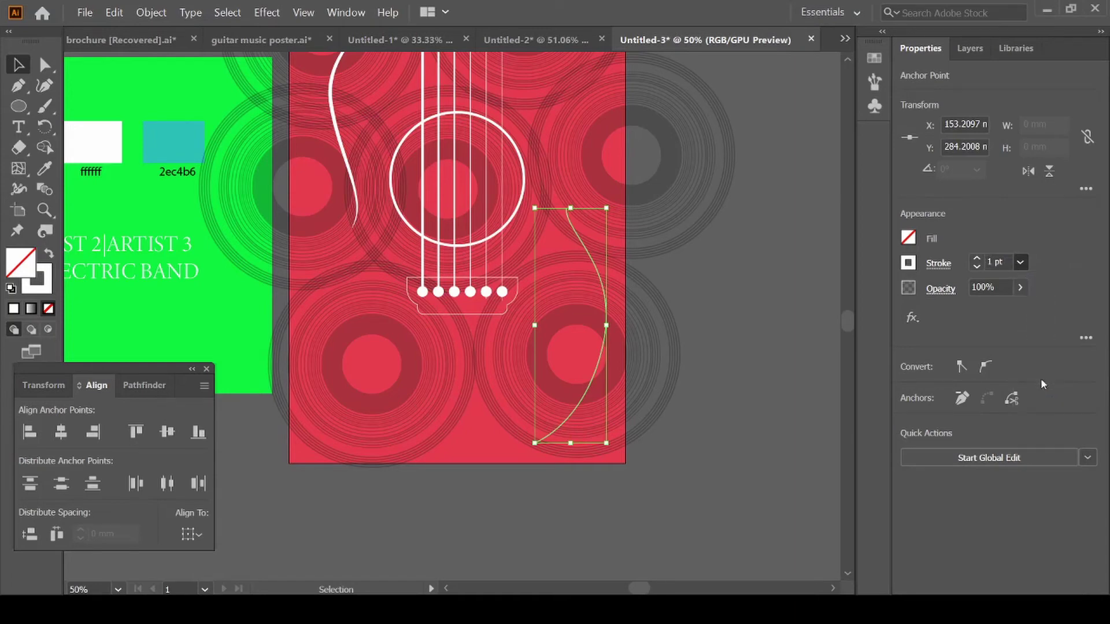
pyautogui.click(938, 264)
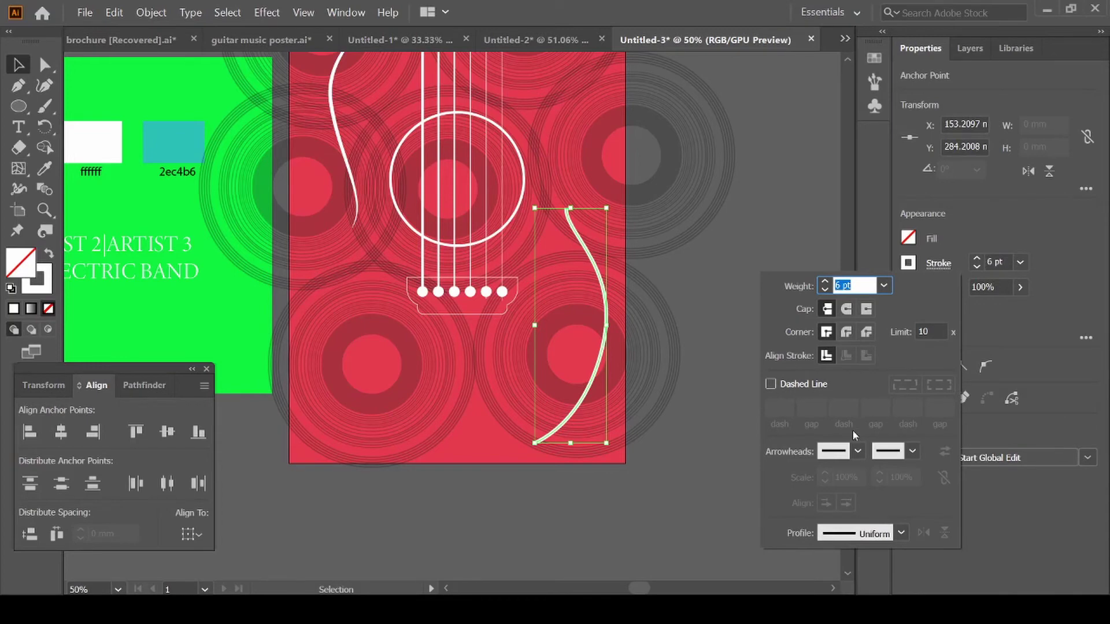
pyautogui.click(901, 533)
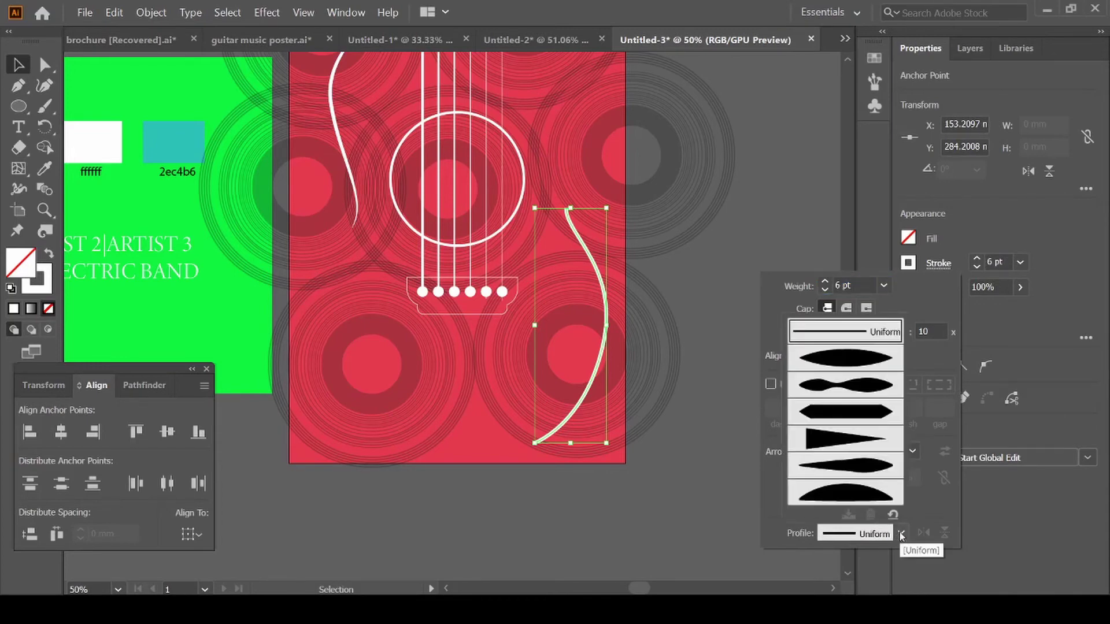
pyautogui.click(860, 361)
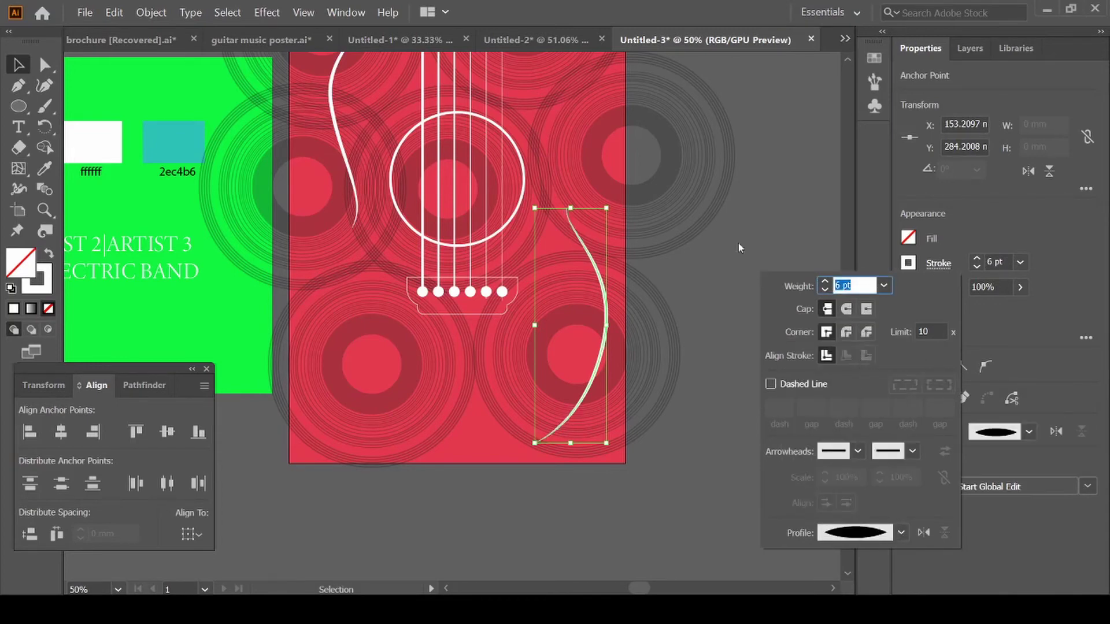
pyautogui.scroll(1, 718, 208)
pyautogui.scroll(3, 717, 206)
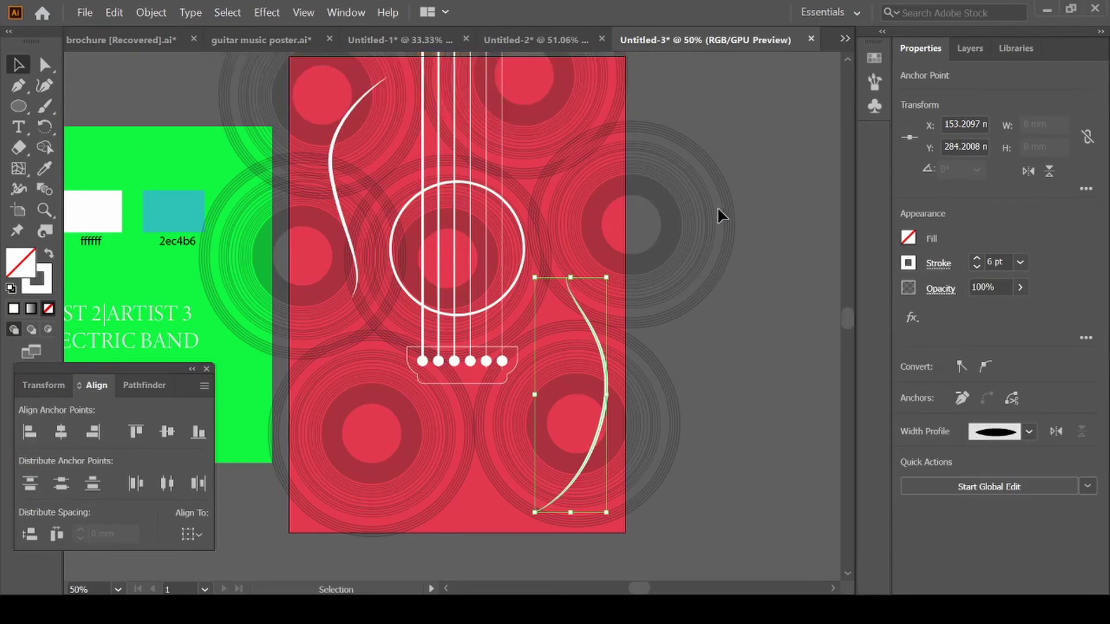
pyautogui.scroll(3, 725, 211)
# Zoom out and nudge the right and left guitar curves slightly left
pyautogui.click(743, 223)
pyautogui.hotkey('ctrl', '-')
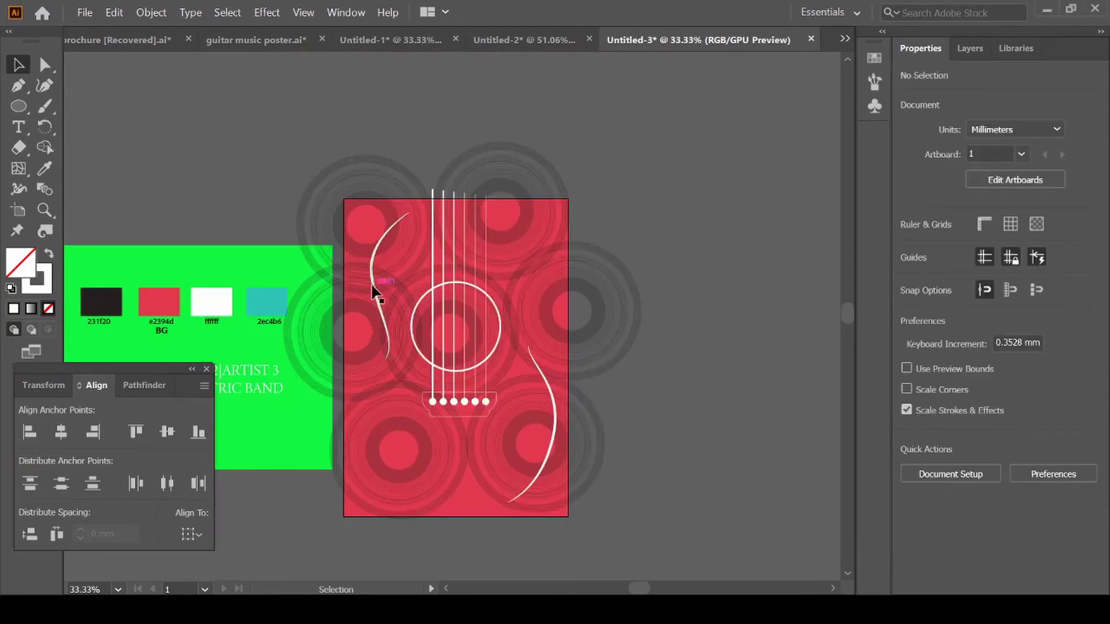
pyautogui.moveTo(552, 400); pyautogui.dragTo(553, 398)
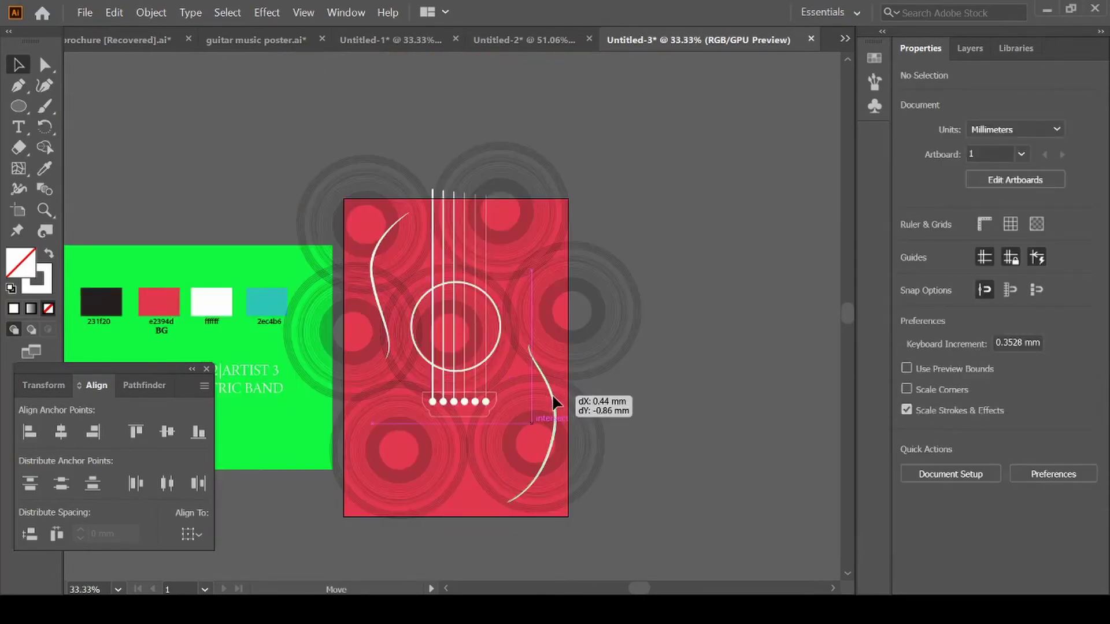
pyautogui.click(644, 392)
pyautogui.moveTo(376, 243); pyautogui.dragTo(371, 242)
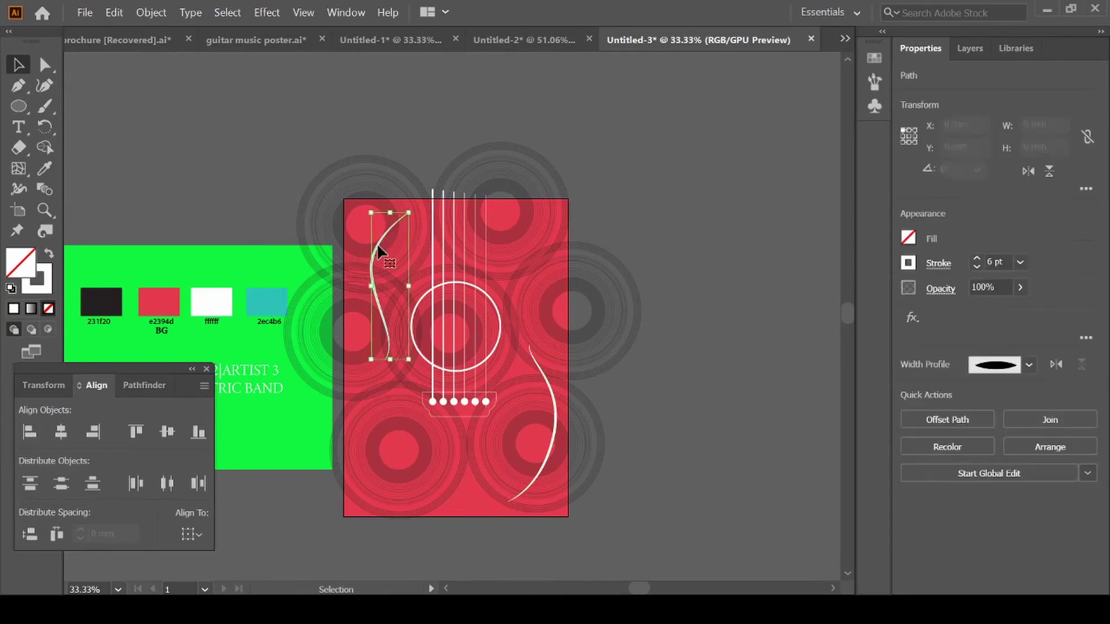
pyautogui.click(639, 277)
pyautogui.hscroll(-2, 639, 277)
pyautogui.hscroll(-1, 639, 276)
# Move both guitar curves a little further left, then show the Layers panel
pyautogui.click(612, 410)
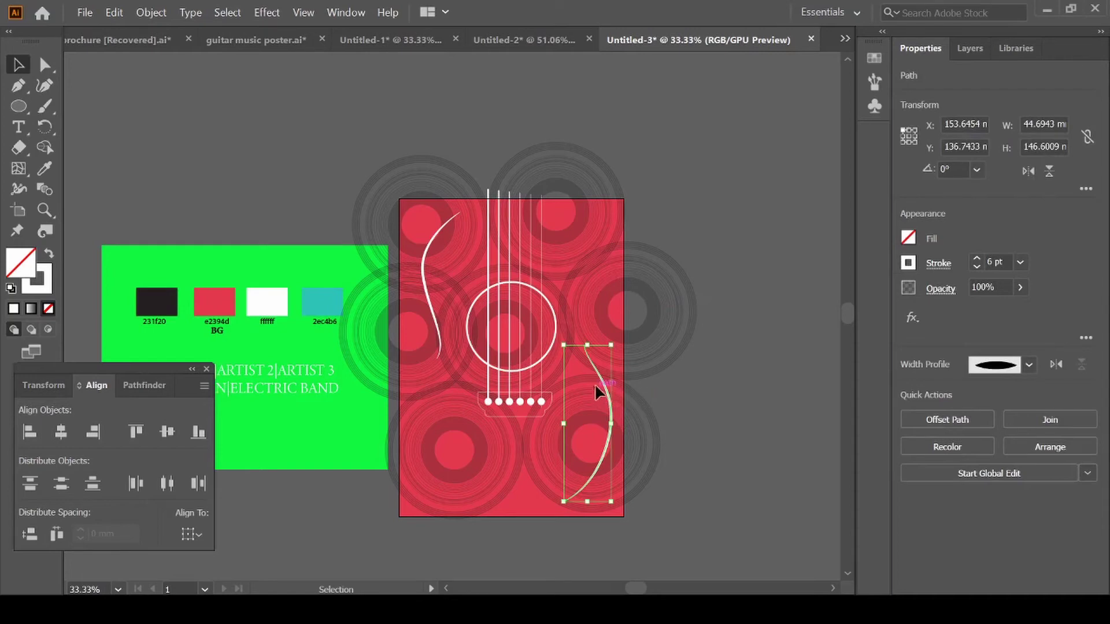
pyautogui.click(658, 408)
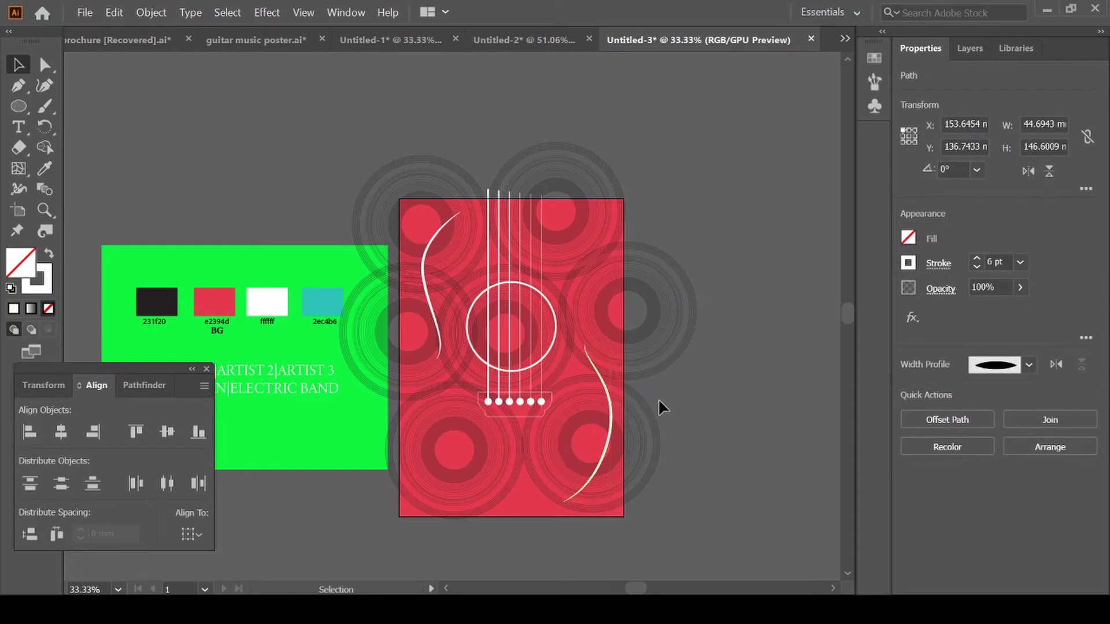
pyautogui.moveTo(612, 410); pyautogui.dragTo(602, 410)
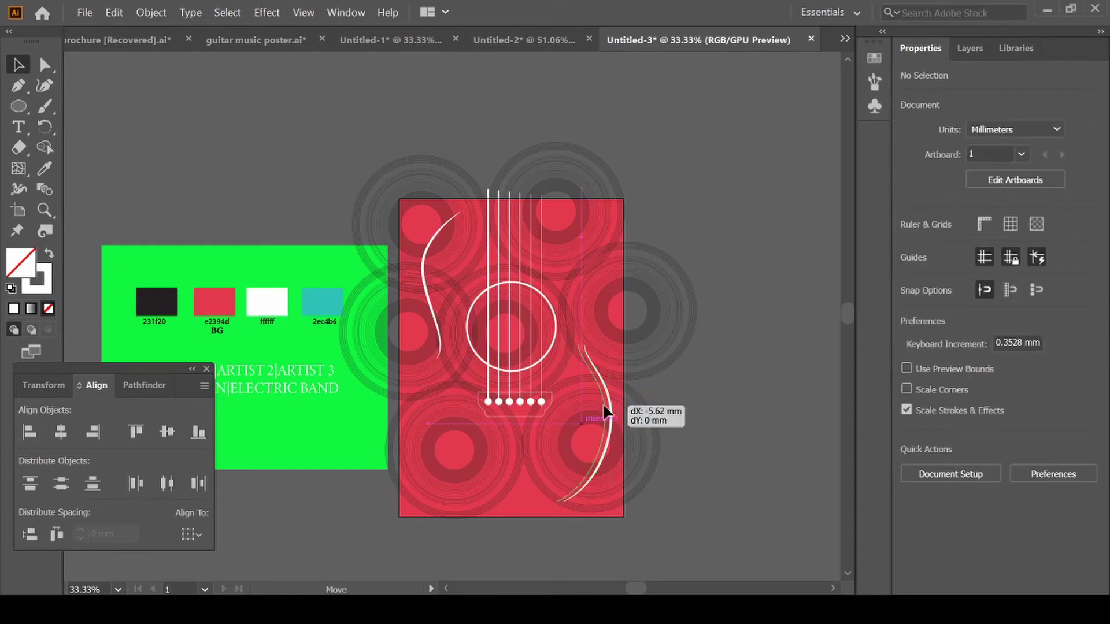
pyautogui.click(712, 407)
pyautogui.moveTo(433, 292); pyautogui.dragTo(432, 287)
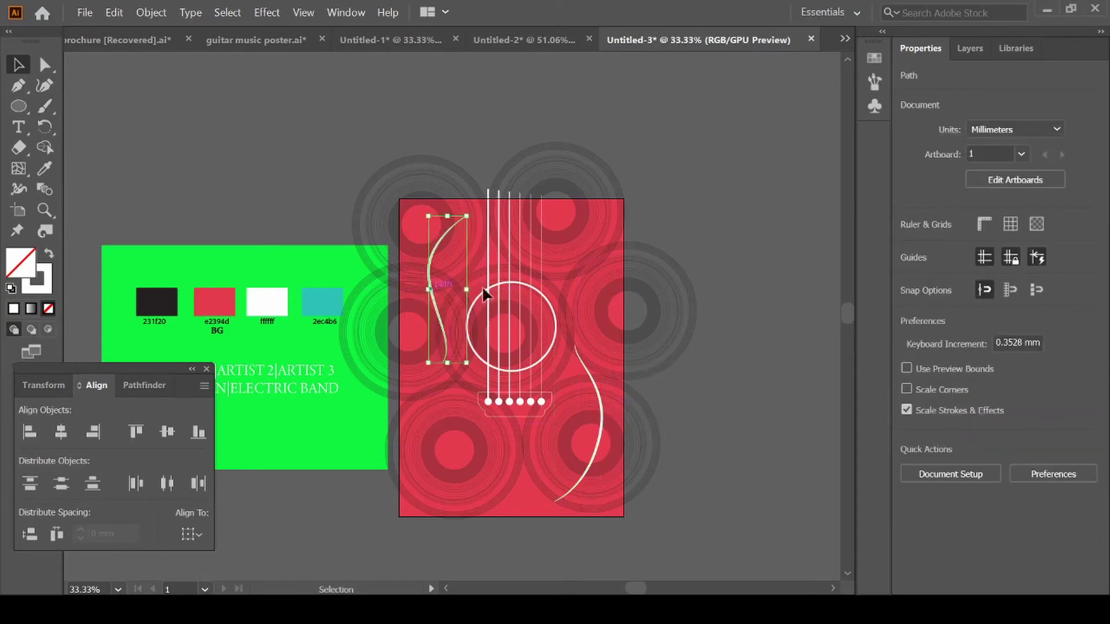
pyautogui.click(723, 289)
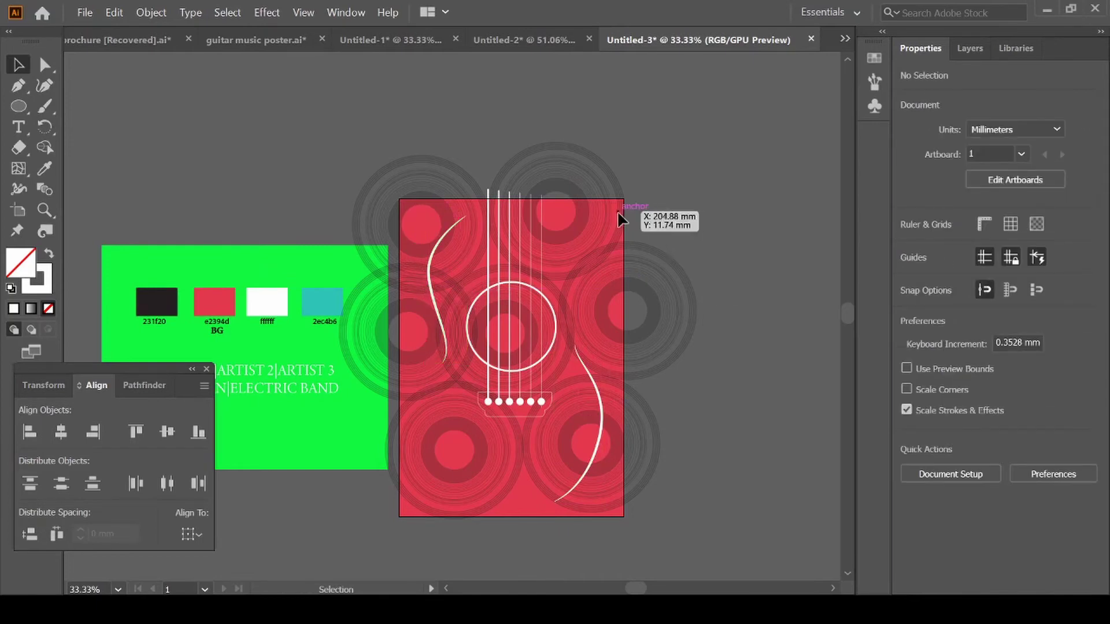
pyautogui.click(969, 49)
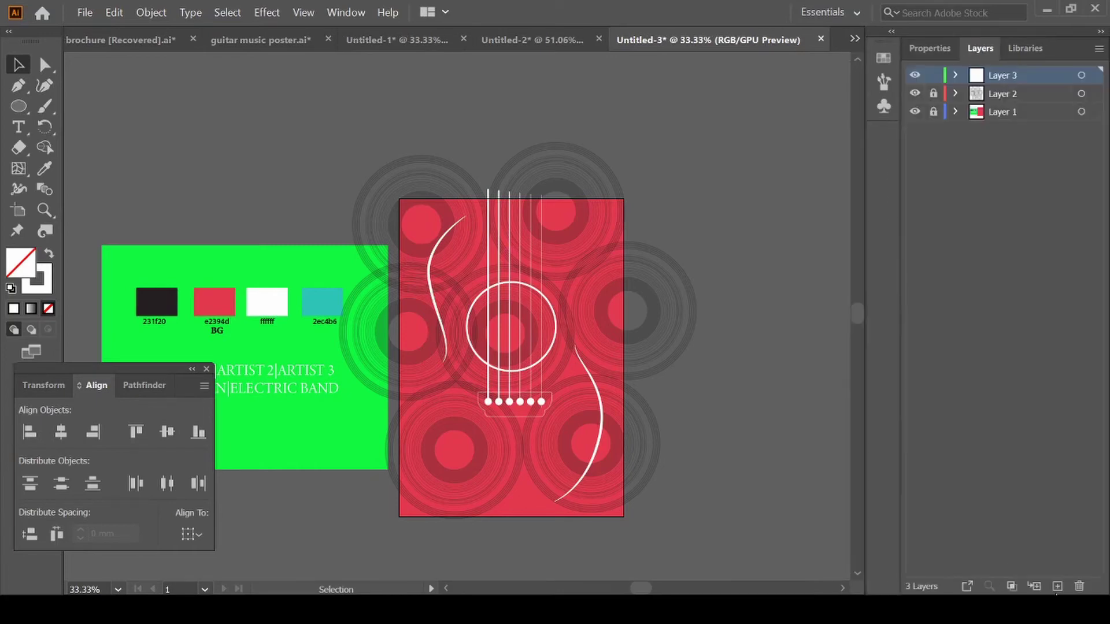
# Add Layer 4, lock Layer 3, and place point text above the guitar strings
pyautogui.click(1057, 586)
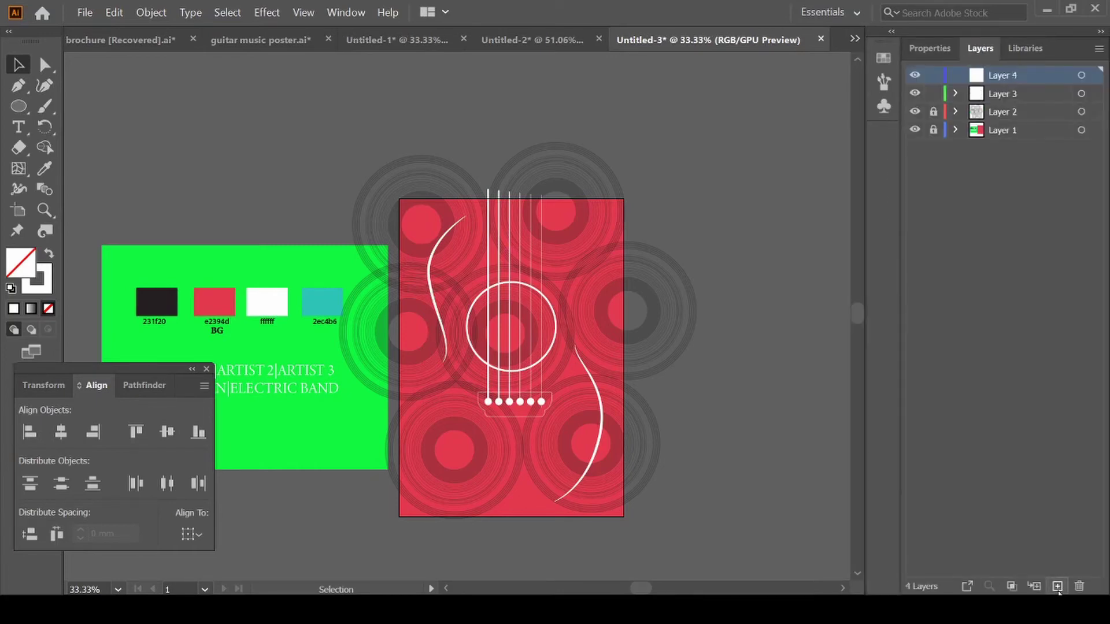
pyautogui.click(934, 76)
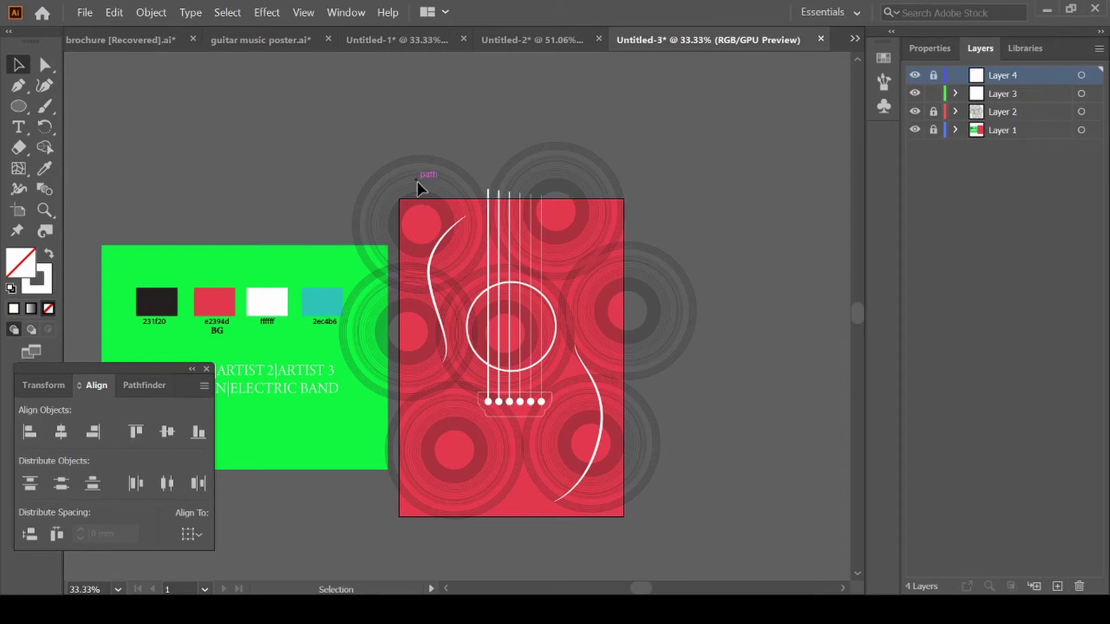
pyautogui.press('t')
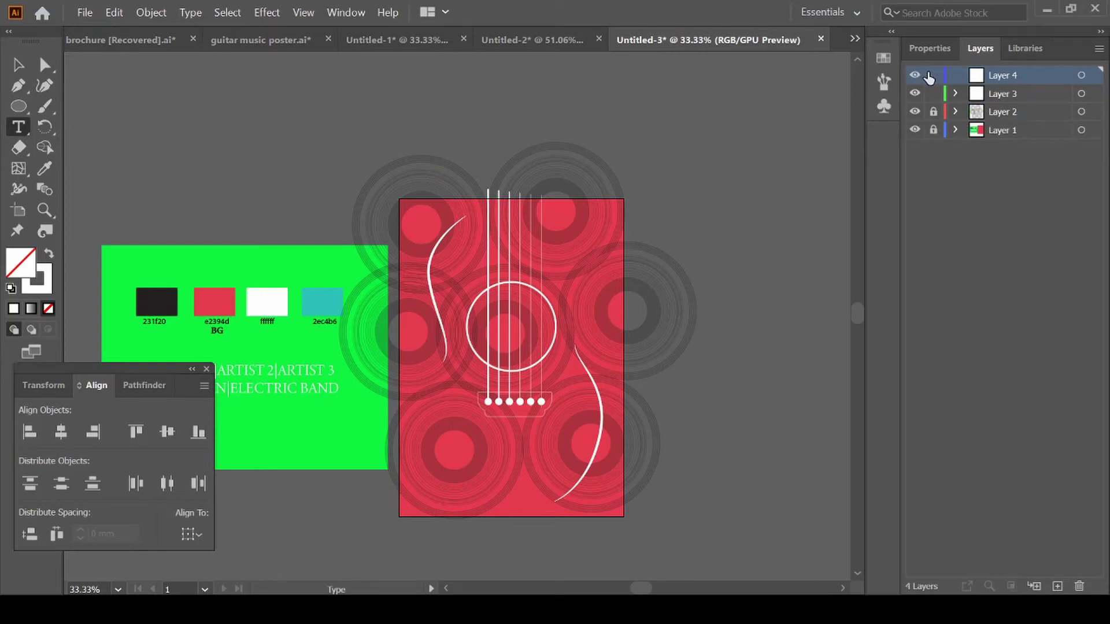
pyautogui.click(933, 93)
pyautogui.click(489, 218)
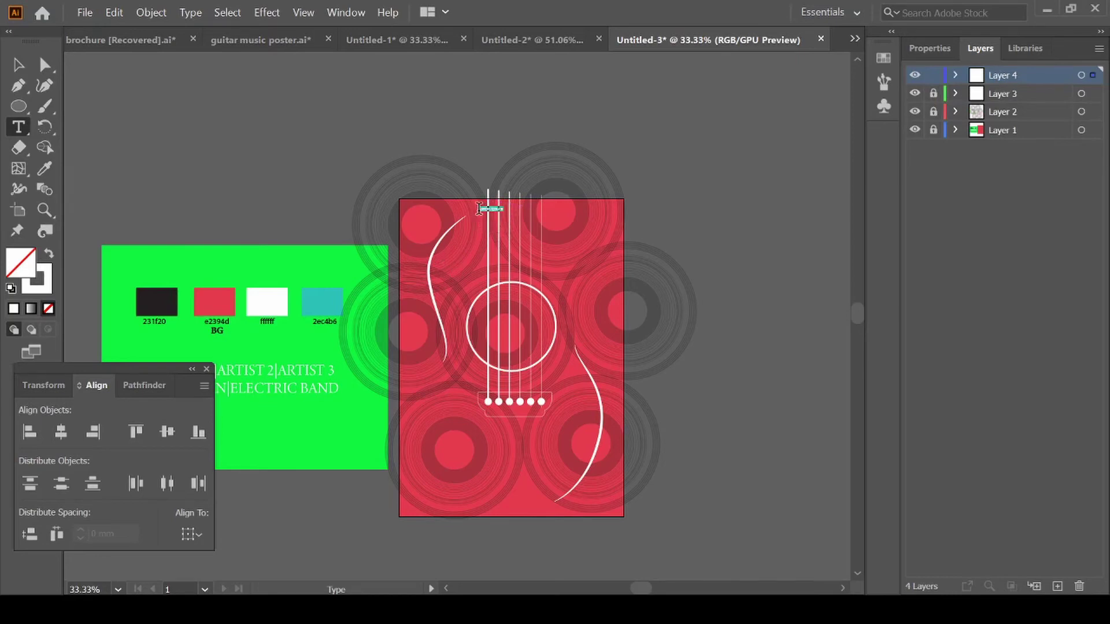
pyautogui.click(930, 48)
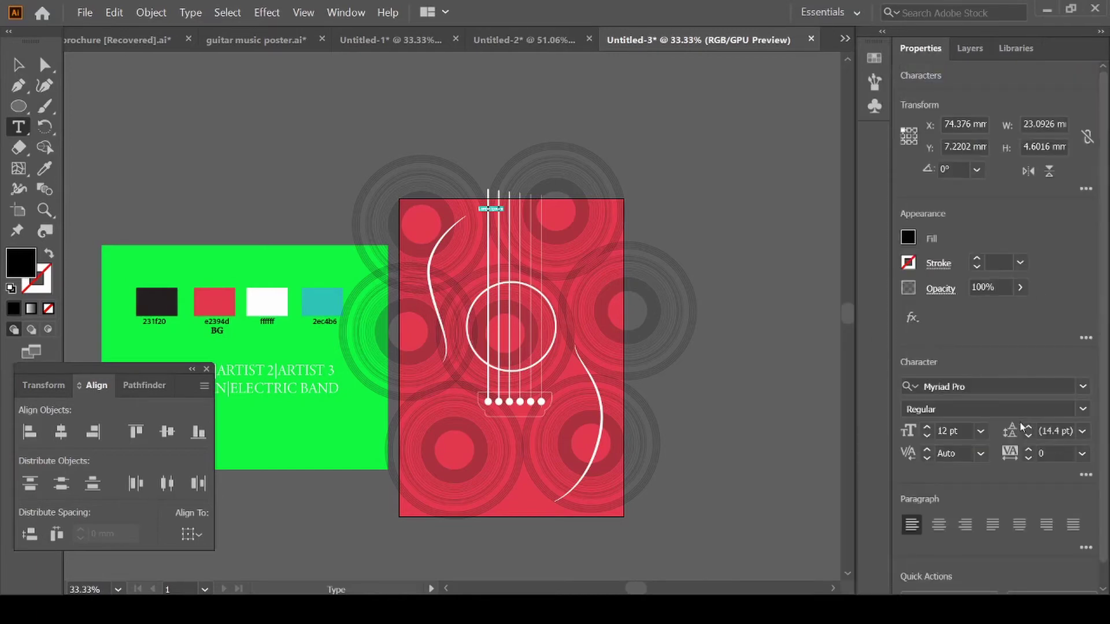
# Change the placeholder text's font to Assassin$
pyautogui.click(1014, 387)
pyautogui.press('BackSpace')
pyautogui.write('a')
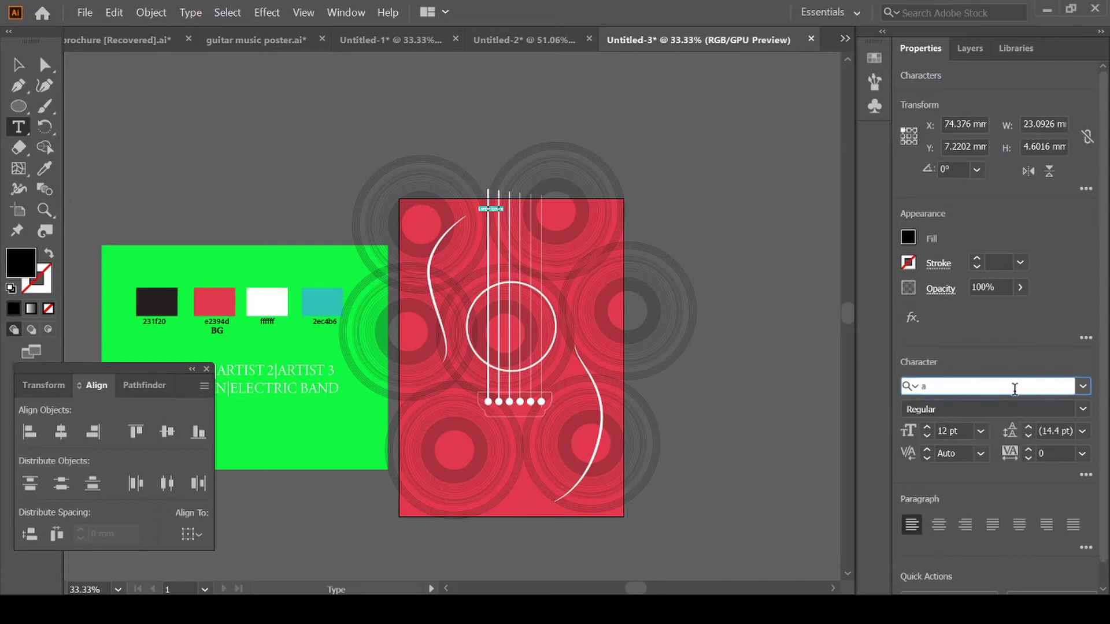
pyautogui.write('ss')
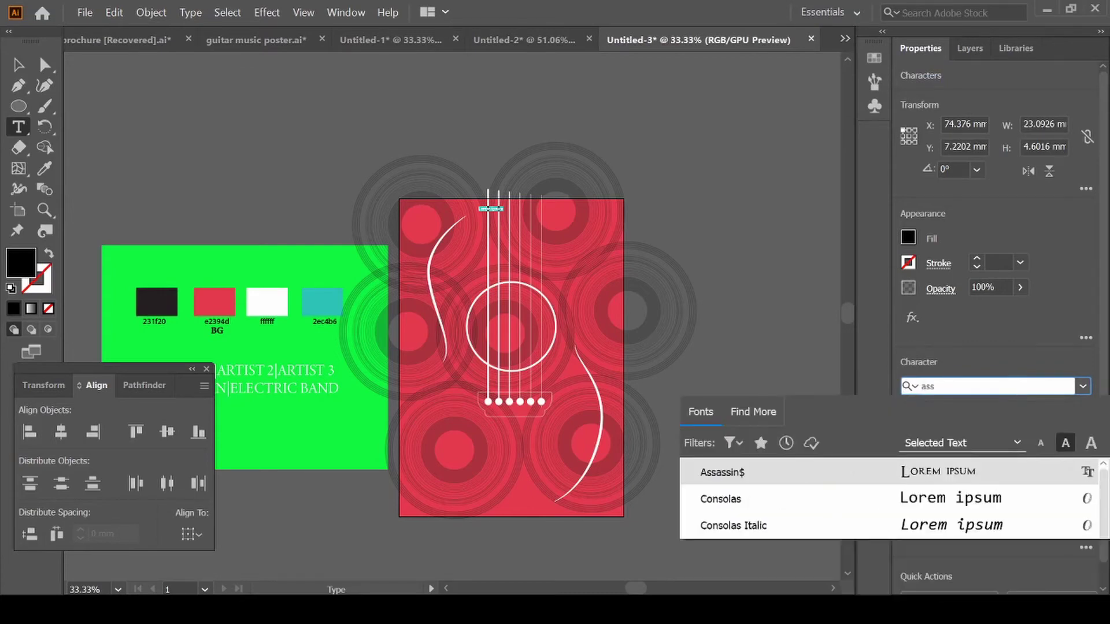
pyautogui.write('s')
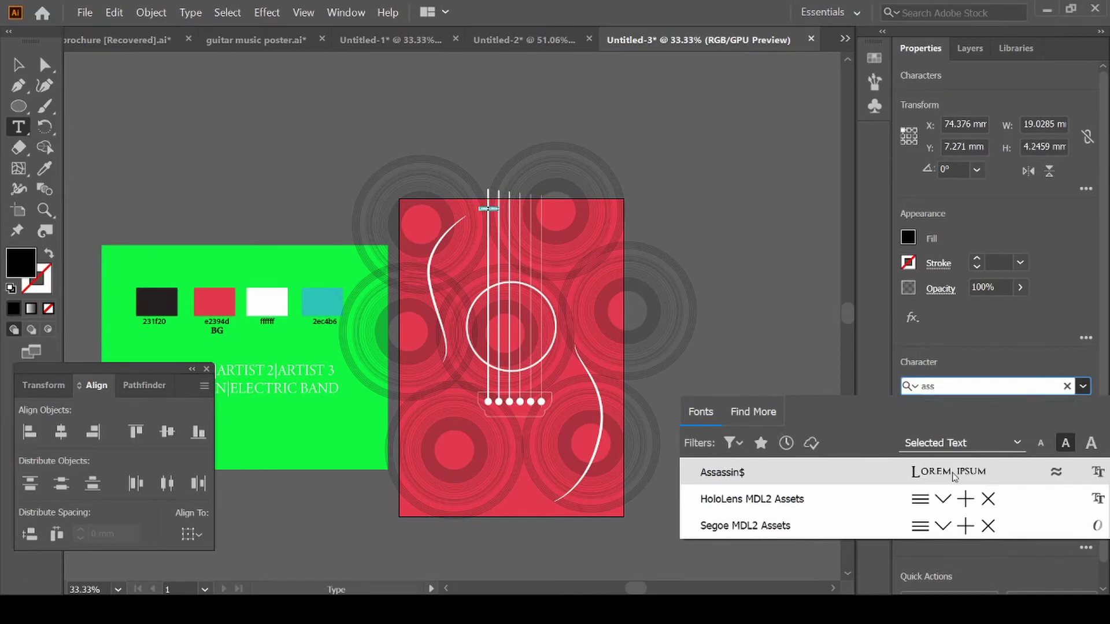
pyautogui.click(952, 474)
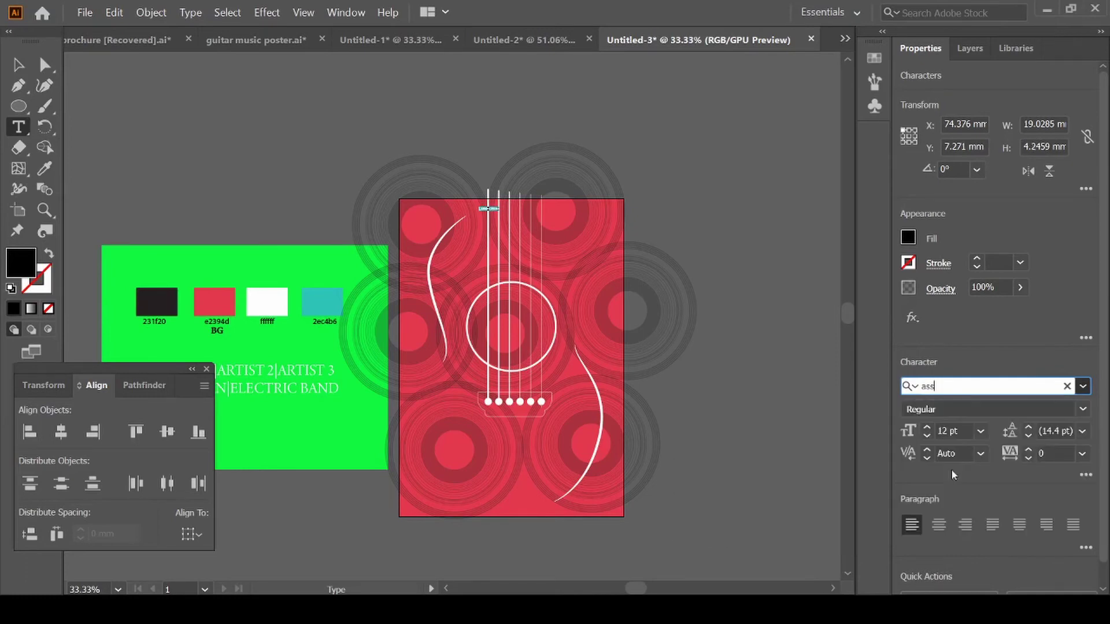
# Set the text to 91 pt and move it onto the poster's top edge
pyautogui.click(981, 434)
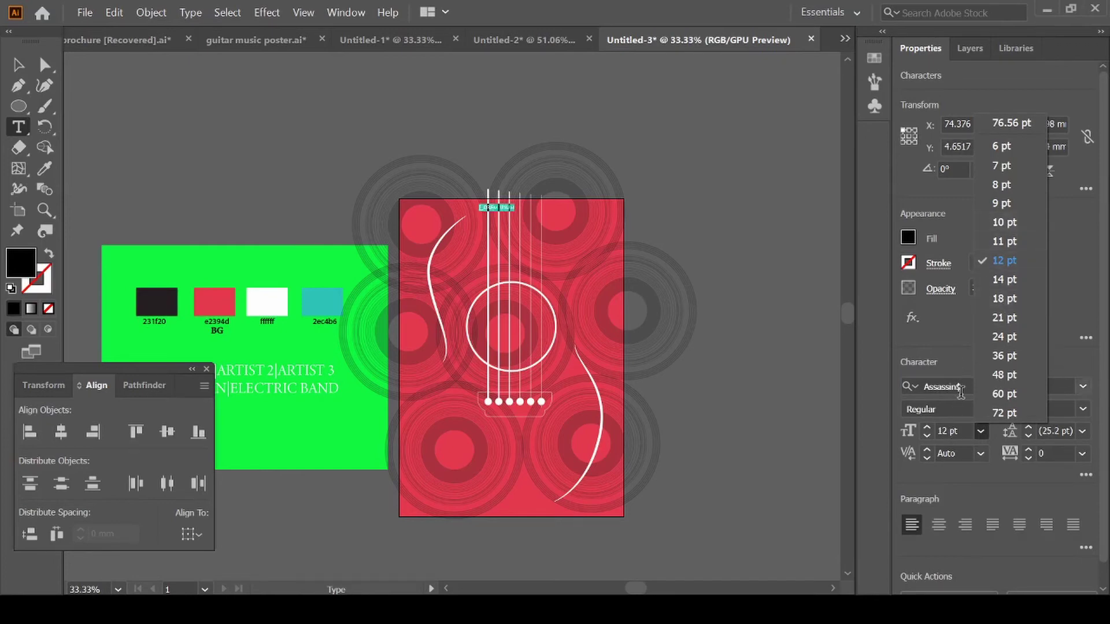
pyautogui.click(1063, 356)
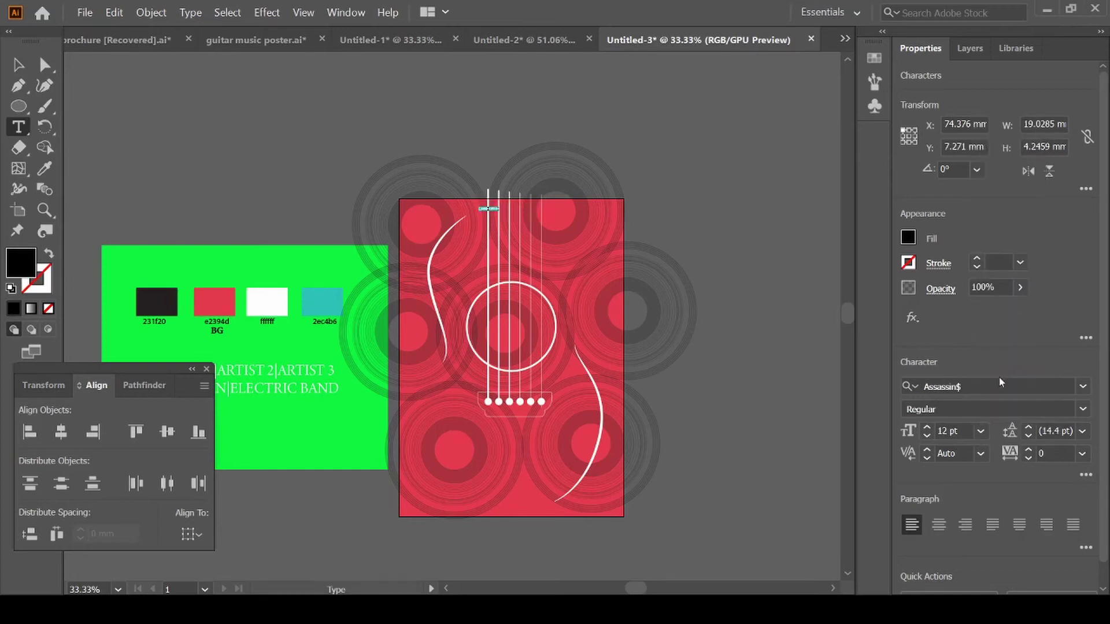
pyautogui.click(963, 431)
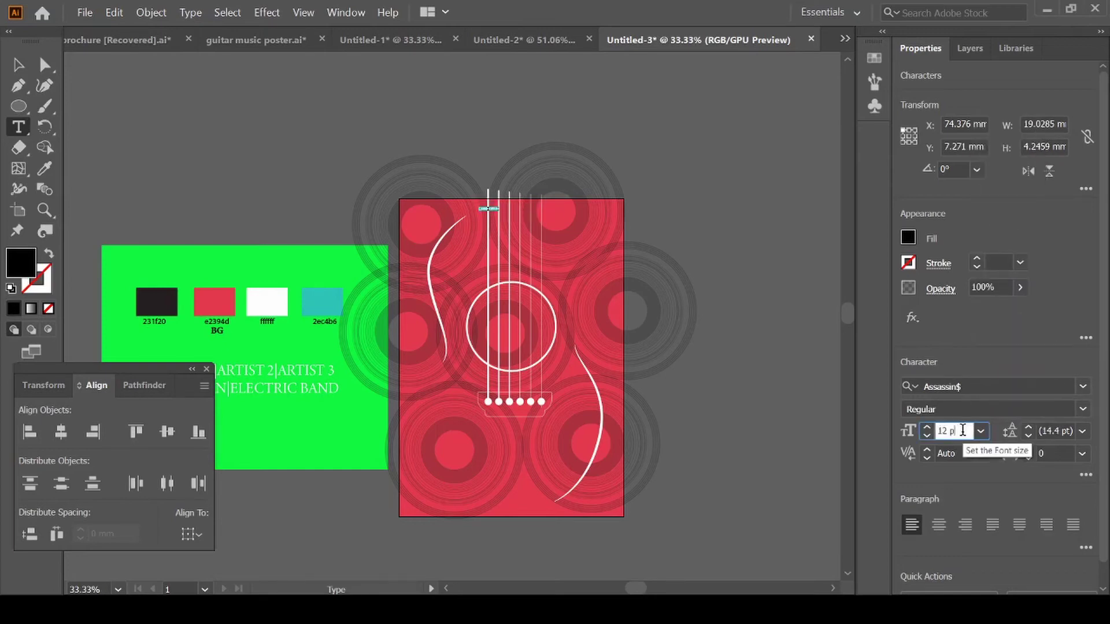
pyautogui.write('91')
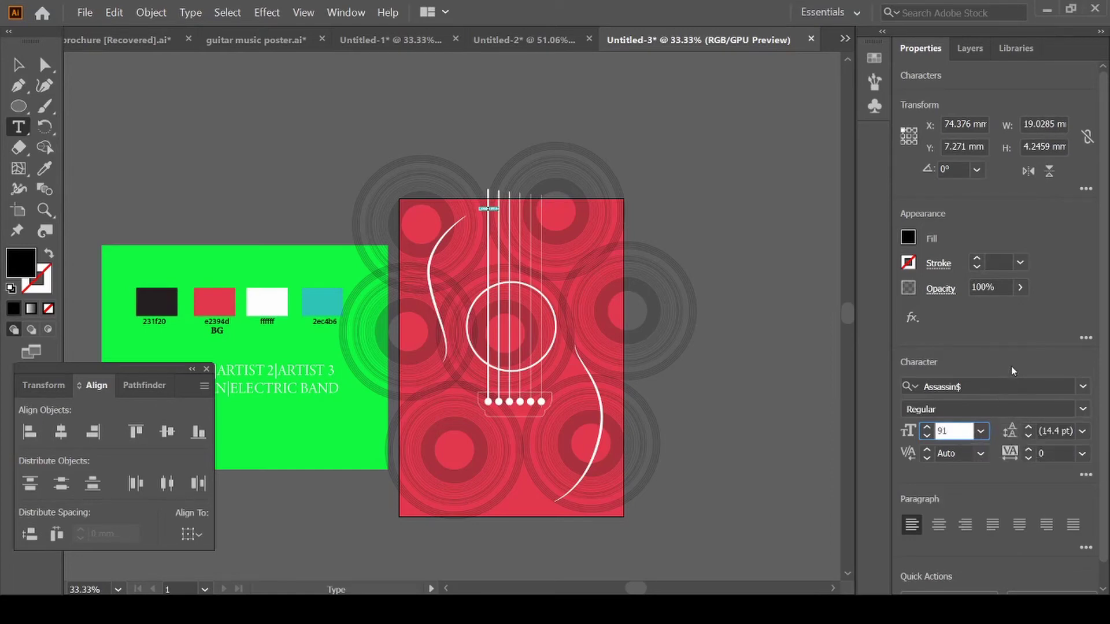
pyautogui.press('Return')
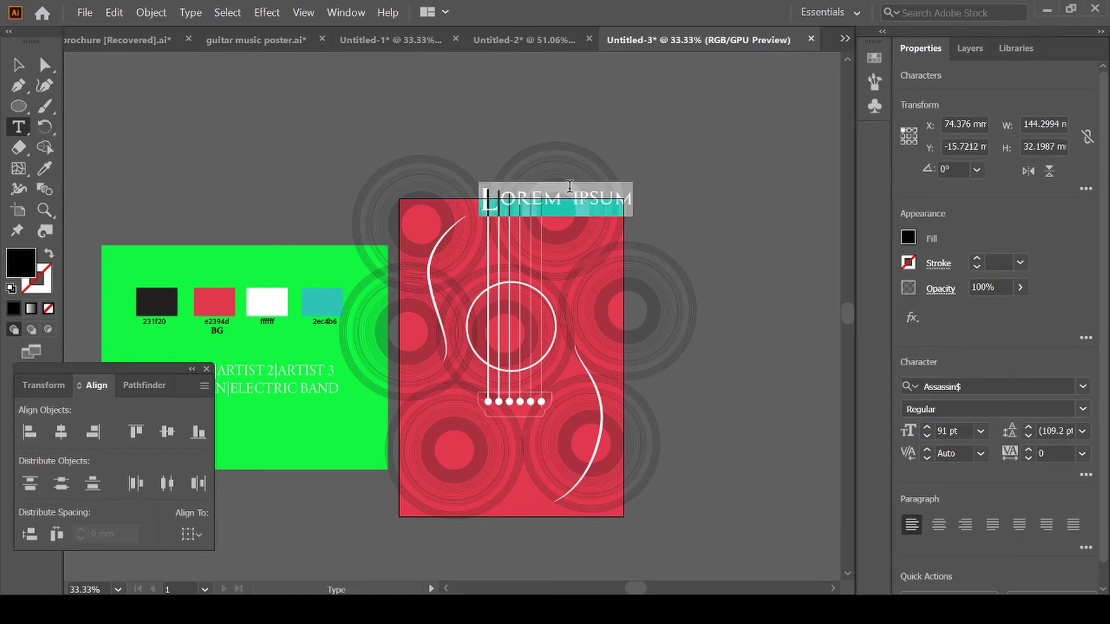
pyautogui.click(18, 64)
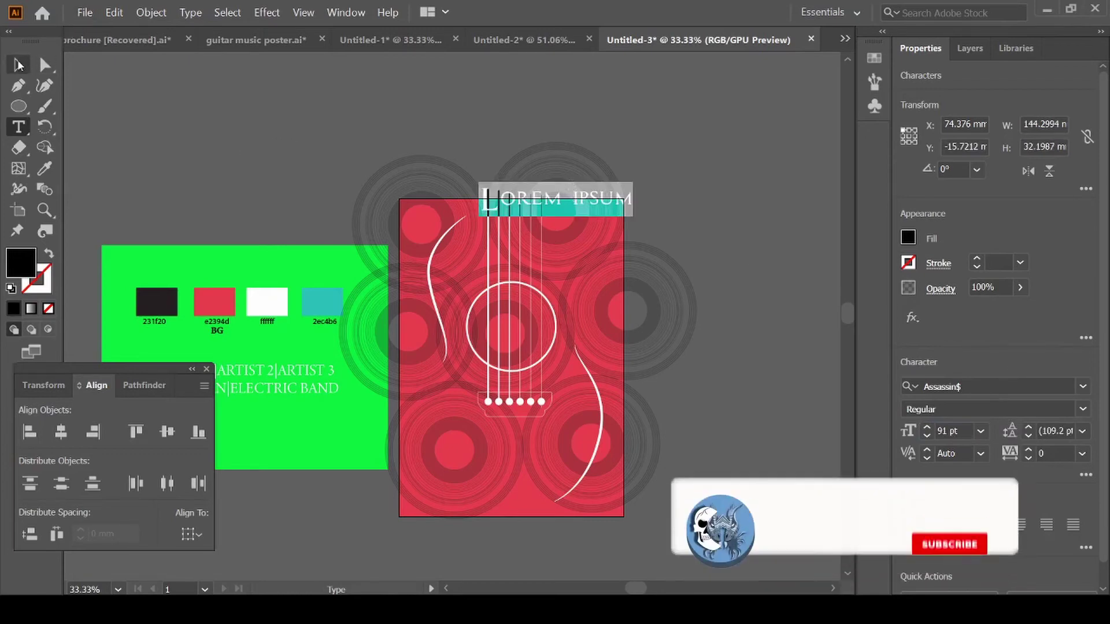
pyautogui.moveTo(592, 199)
pyautogui.mouseDown()
pyautogui.moveTo(555, 216)
pyautogui.moveTo(552, 208)
pyautogui.mouseUp()
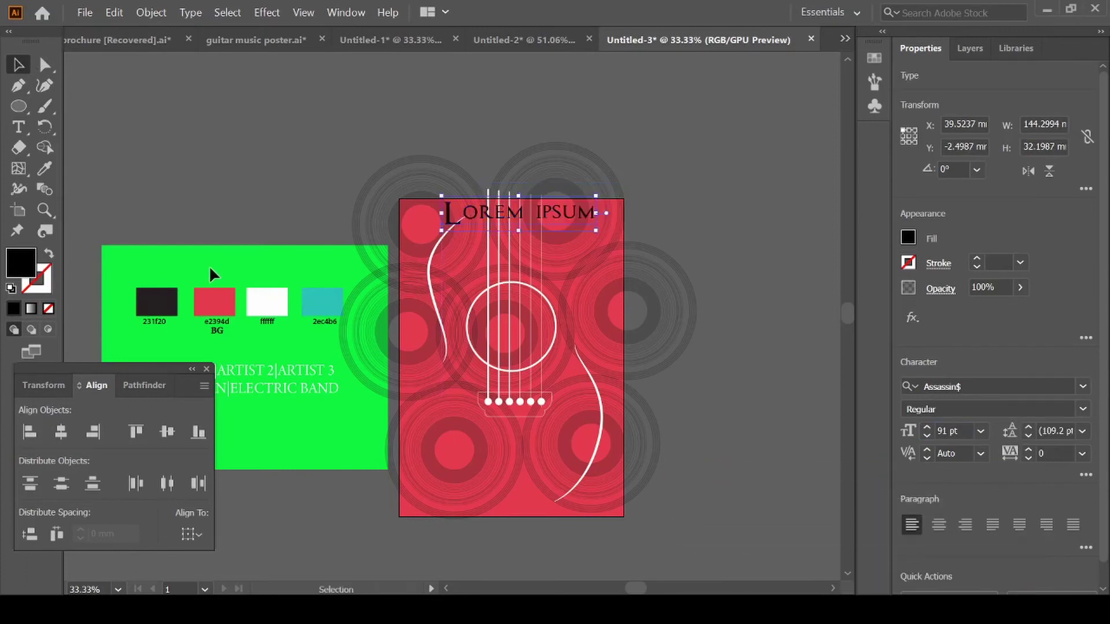
# Make LOREM IPSUM white with tracking 10 and nudge it slightly lower
pyautogui.press('i')
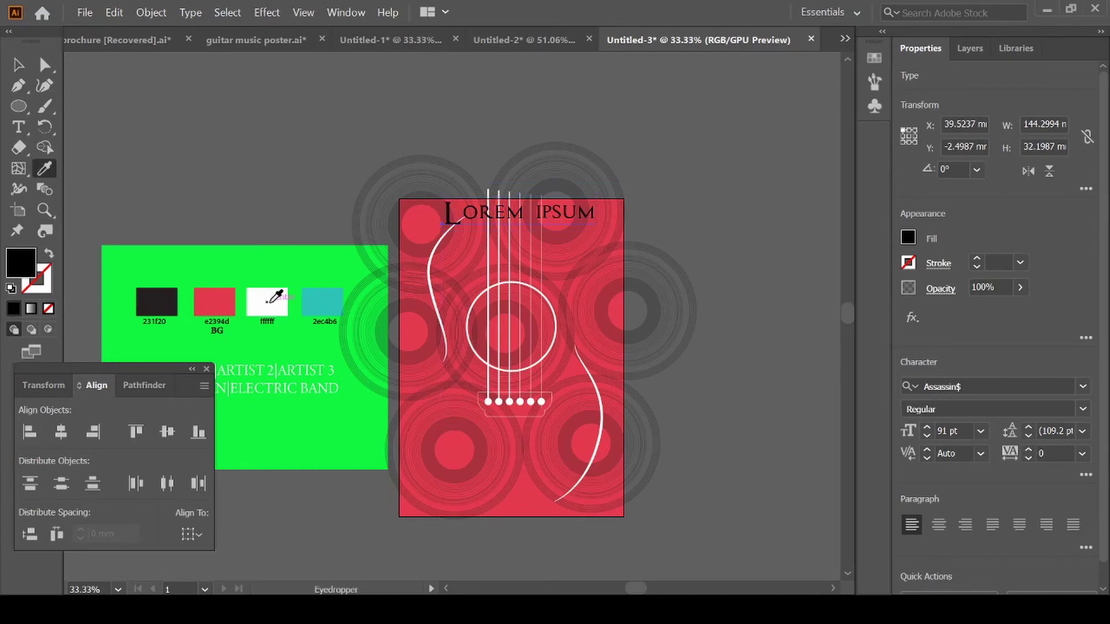
pyautogui.click(268, 301)
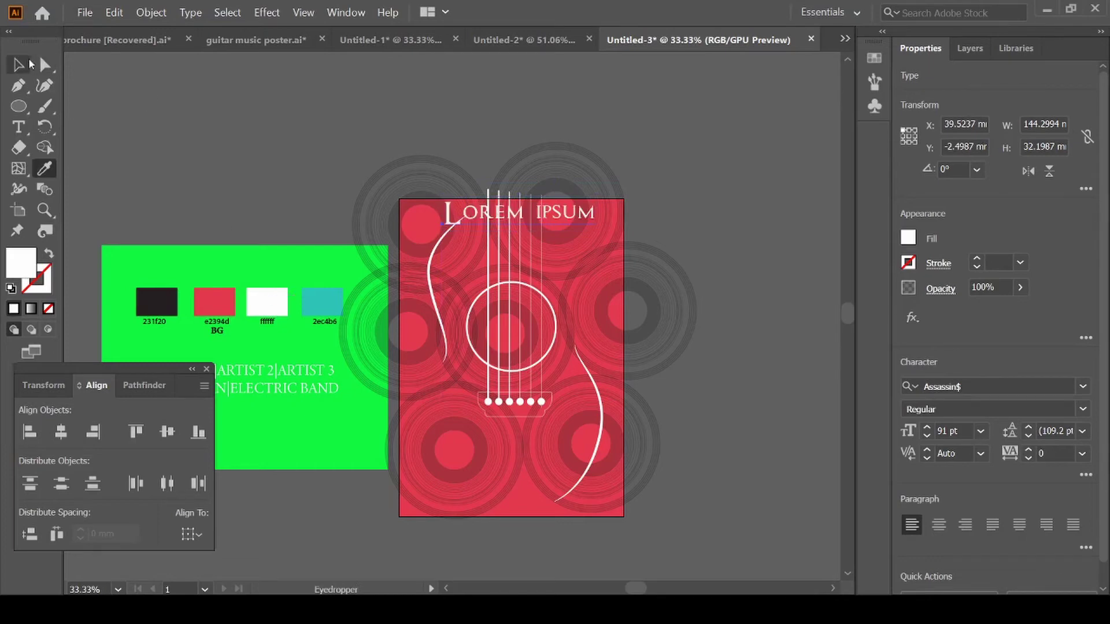
pyautogui.click(19, 65)
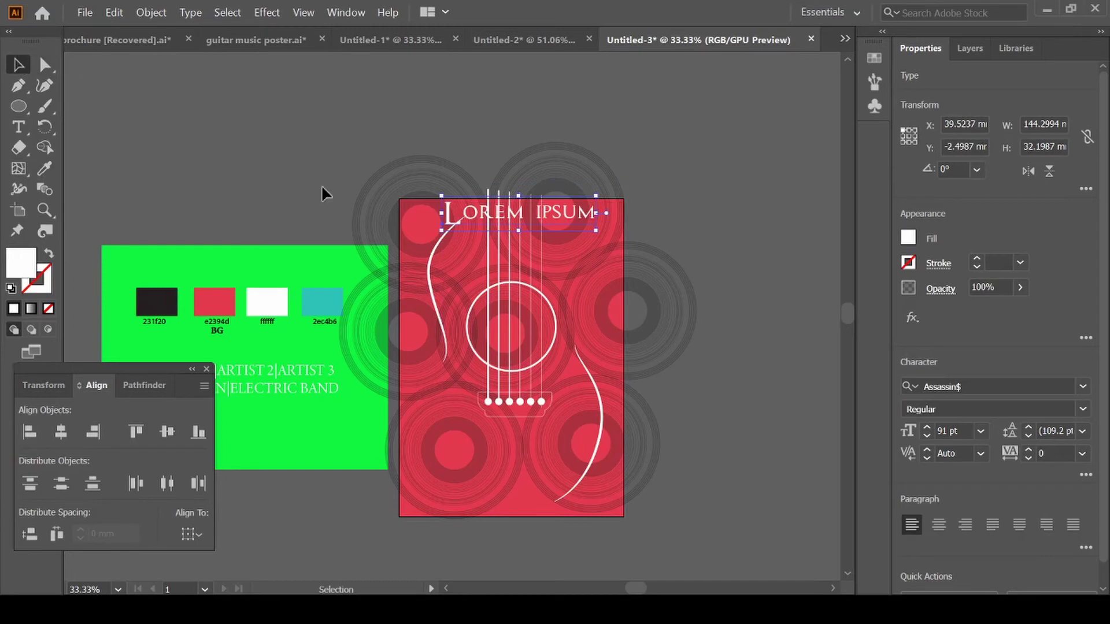
pyautogui.click(1056, 453)
pyautogui.write('10')
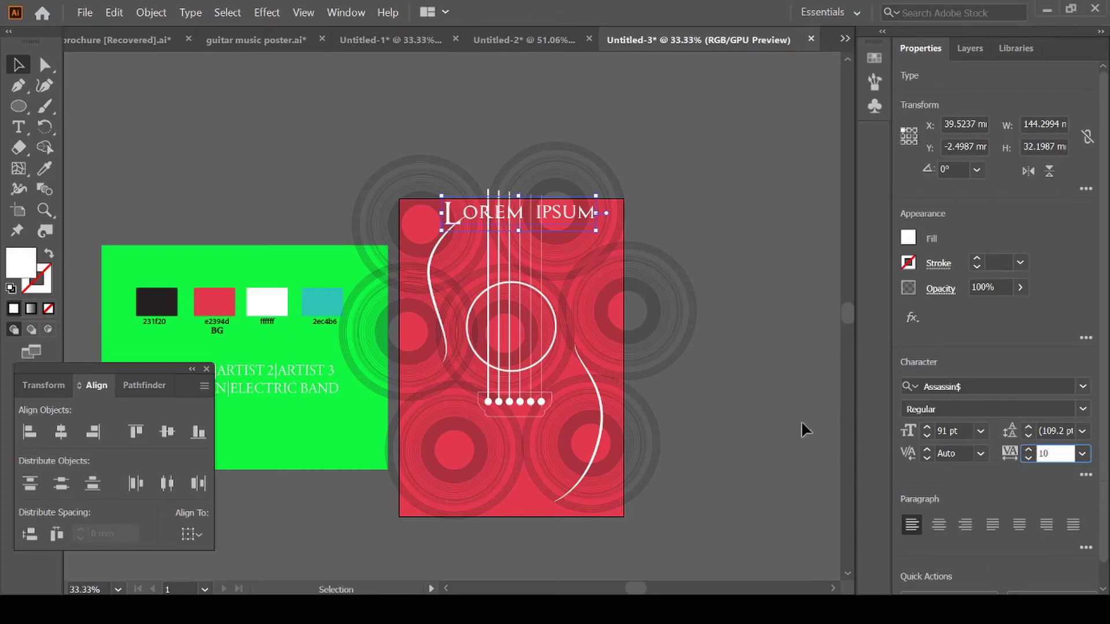
pyautogui.click(780, 420)
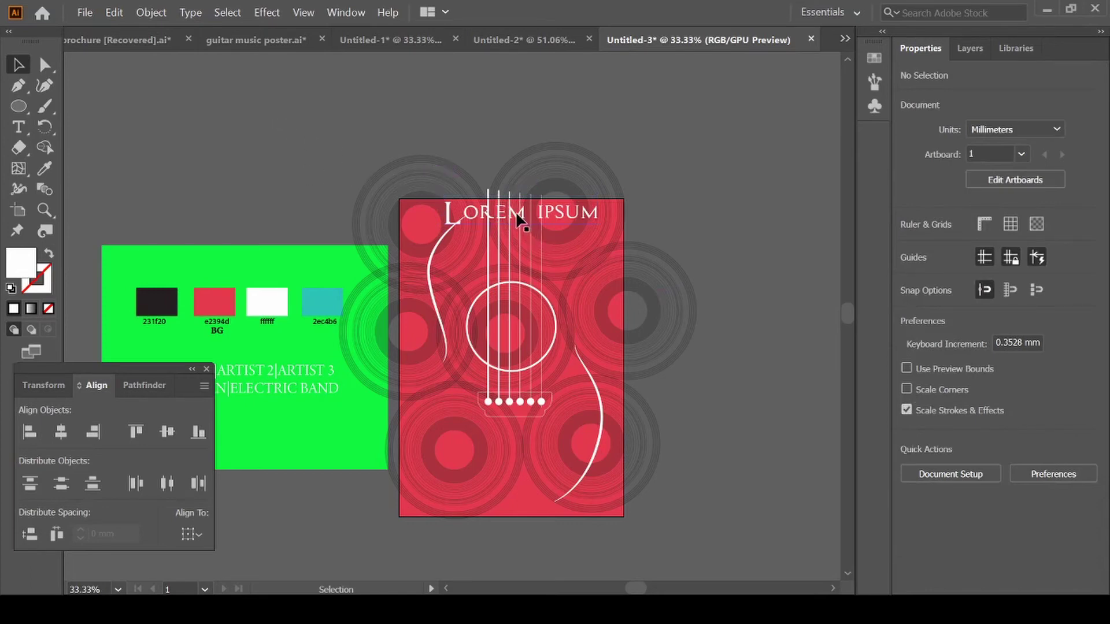
pyautogui.moveTo(515, 213); pyautogui.dragTo(520, 223)
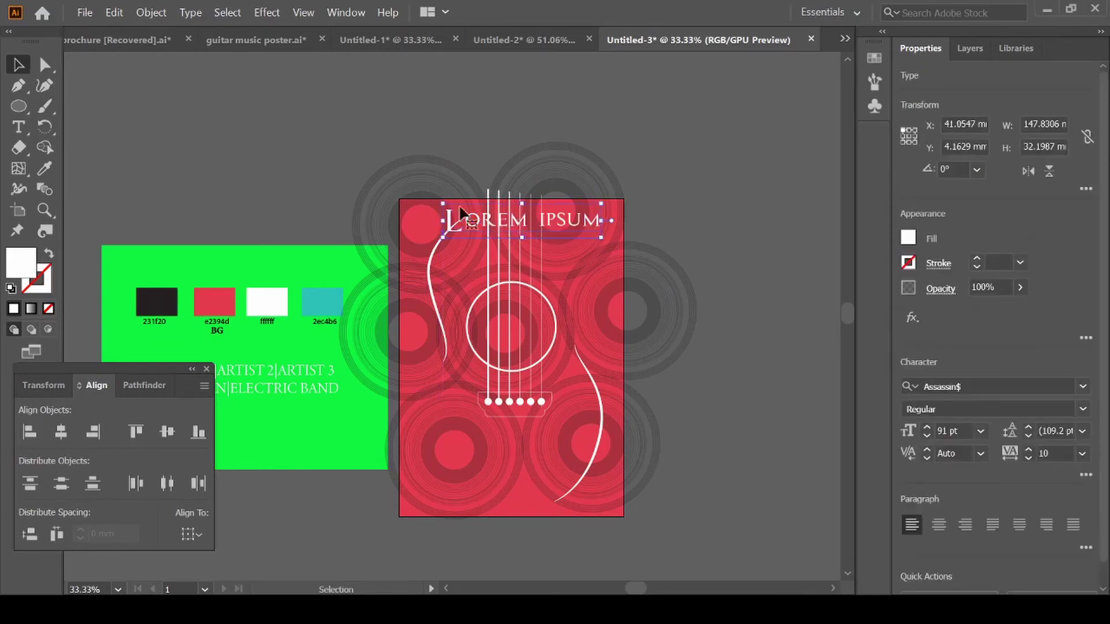
# Replace LOREM IPSUM with 'LIVE' and centre it on the poster
pyautogui.press('t')
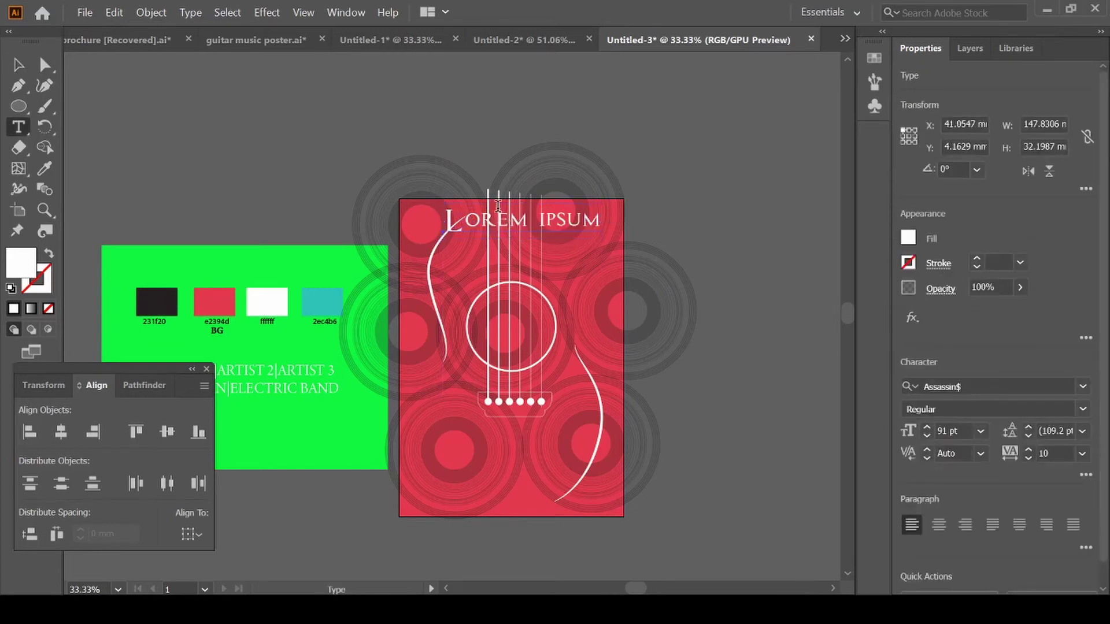
pyautogui.click(576, 224)
pyautogui.press('BackSpace')
pyautogui.press('BackSpace')
pyautogui.press('BackSpace')
pyautogui.press('BackSpace')
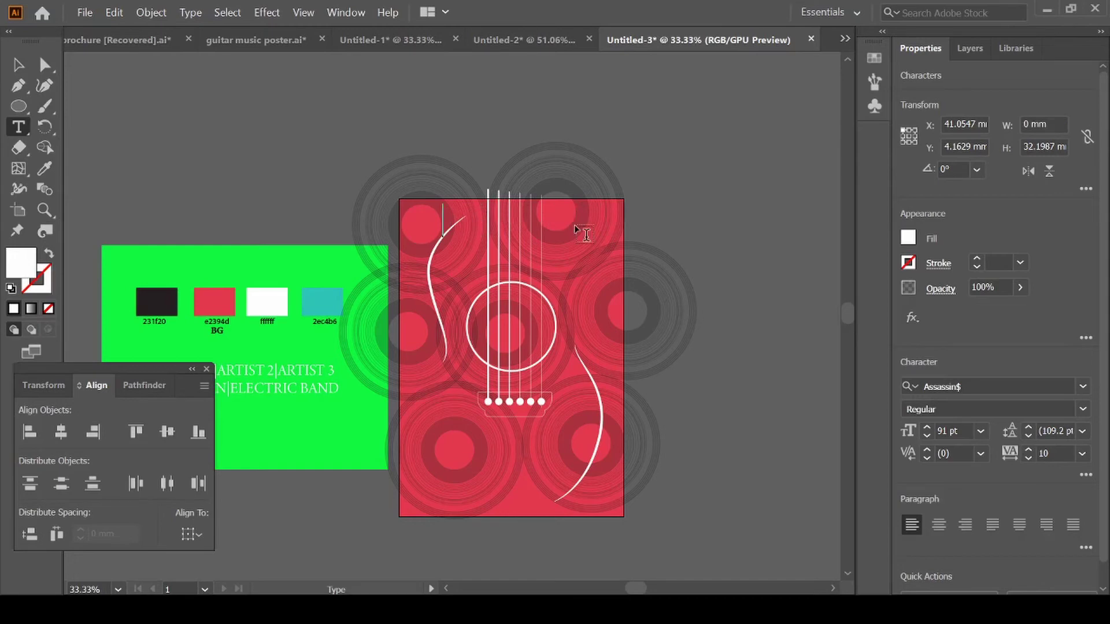
pyautogui.write('LIVE')
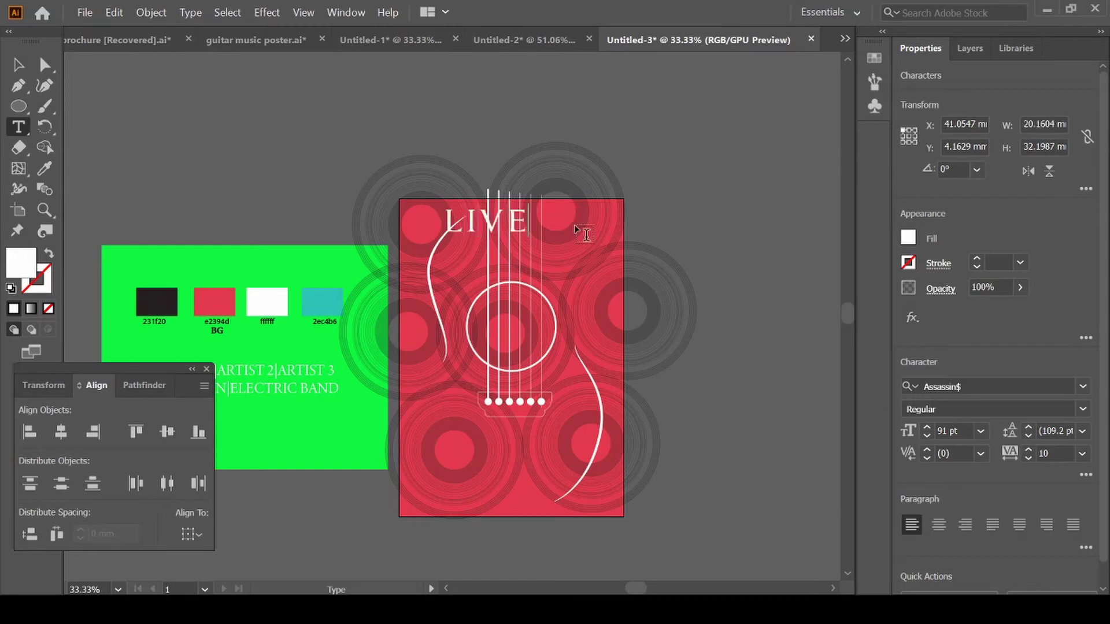
pyautogui.click(18, 64)
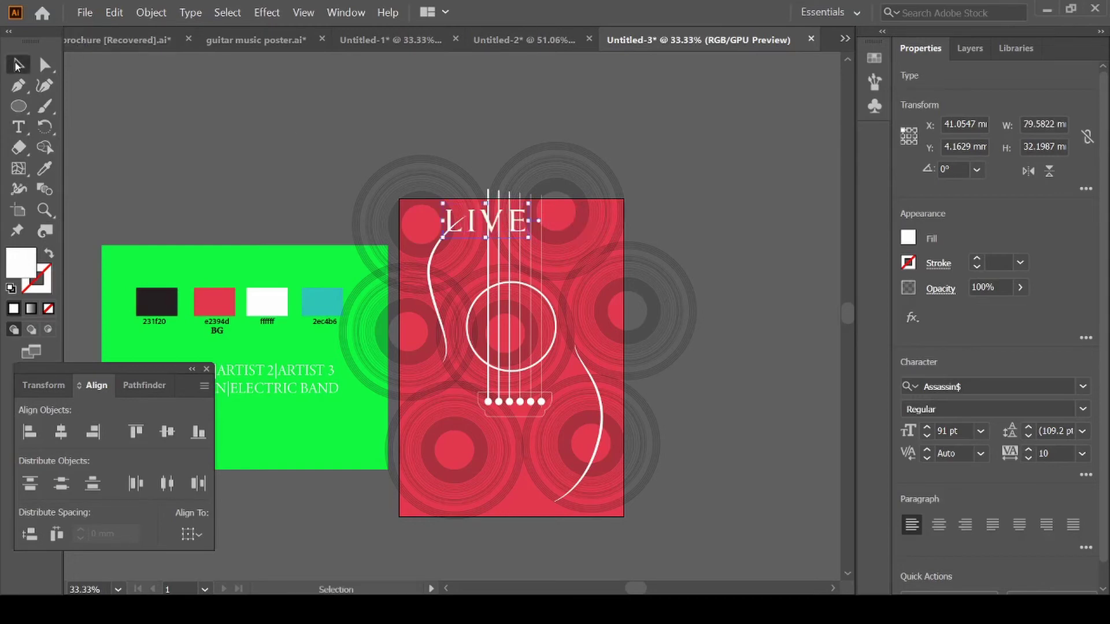
pyautogui.moveTo(496, 225); pyautogui.dragTo(512, 224)
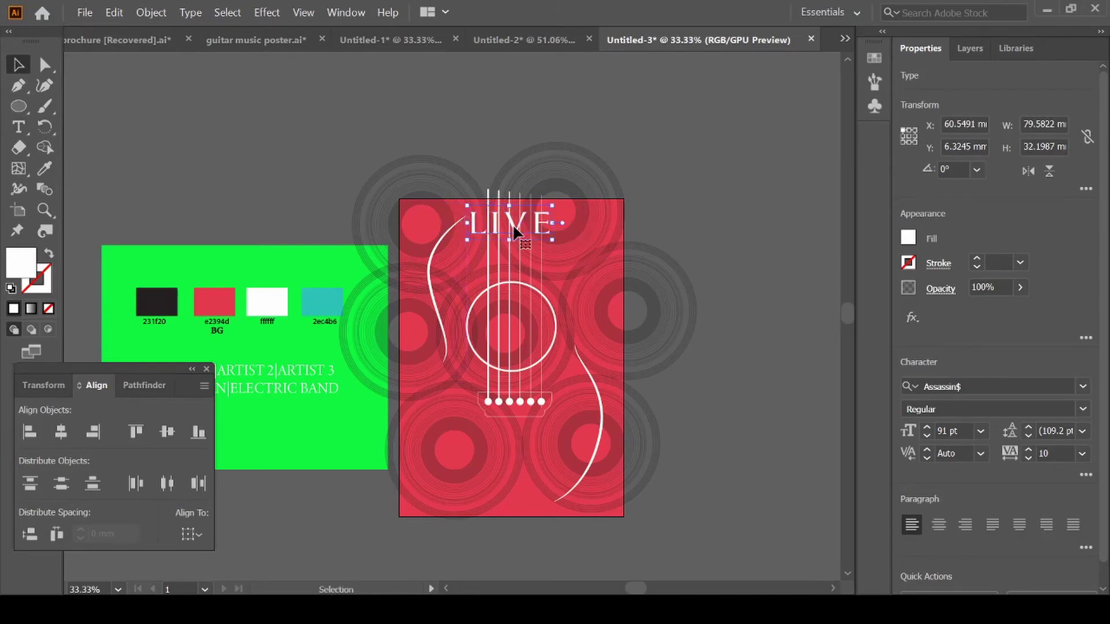
# Alt-drag LIVE downward to place a duplicate just below it
pyautogui.click(644, 234)
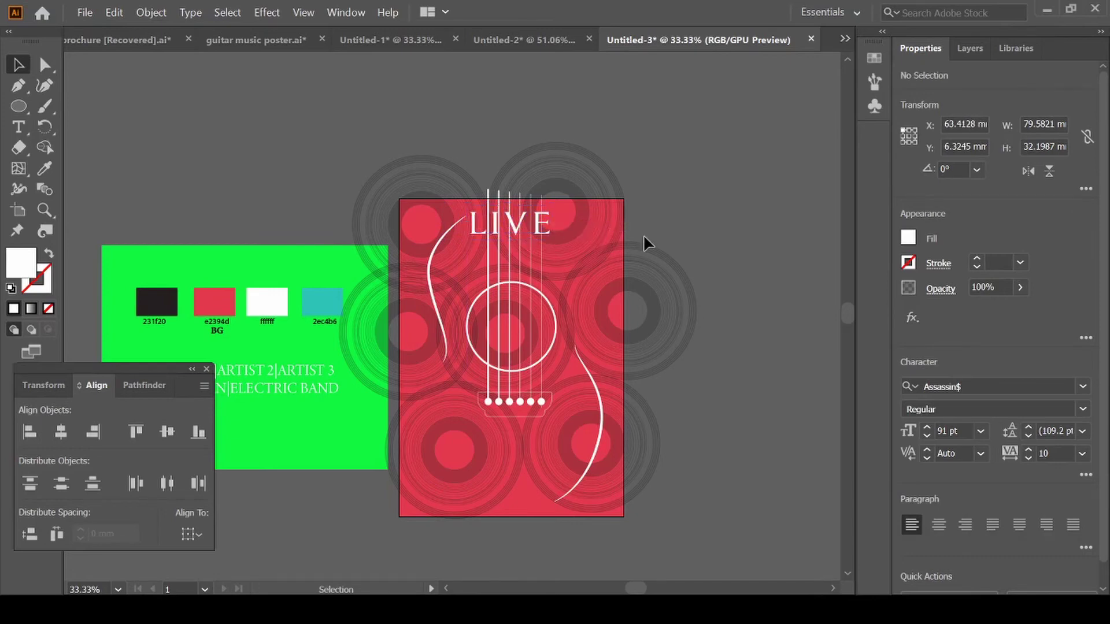
pyautogui.click(514, 234)
pyautogui.moveTo(516, 233); pyautogui.dragTo(514, 263)
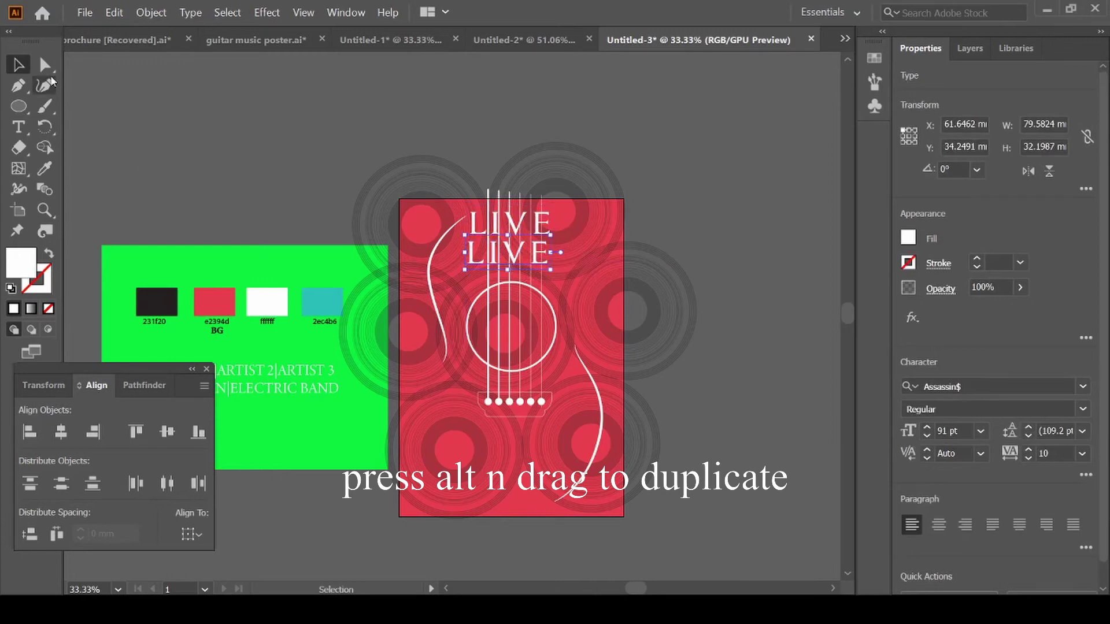
# Retype the copied line as 'CONCERT' and move it left beneath LIVE
pyautogui.click(17, 130)
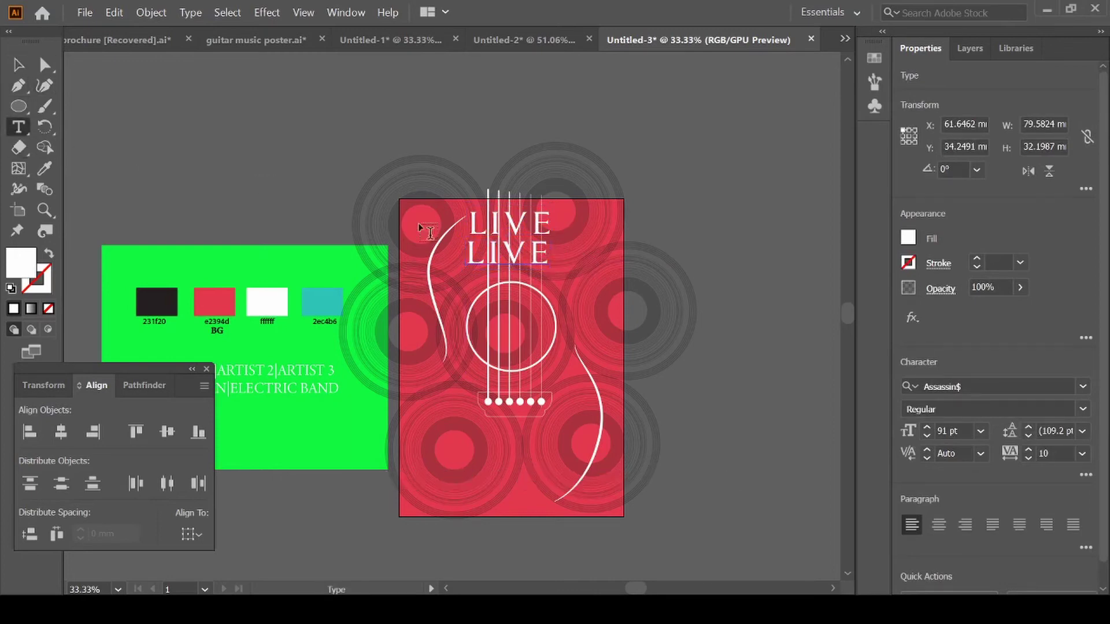
pyautogui.click(526, 259)
pyautogui.press('BackSpace')
pyautogui.press('BackSpace')
pyautogui.press('BackSpace')
pyautogui.press('BackSpace')
pyautogui.write('C')
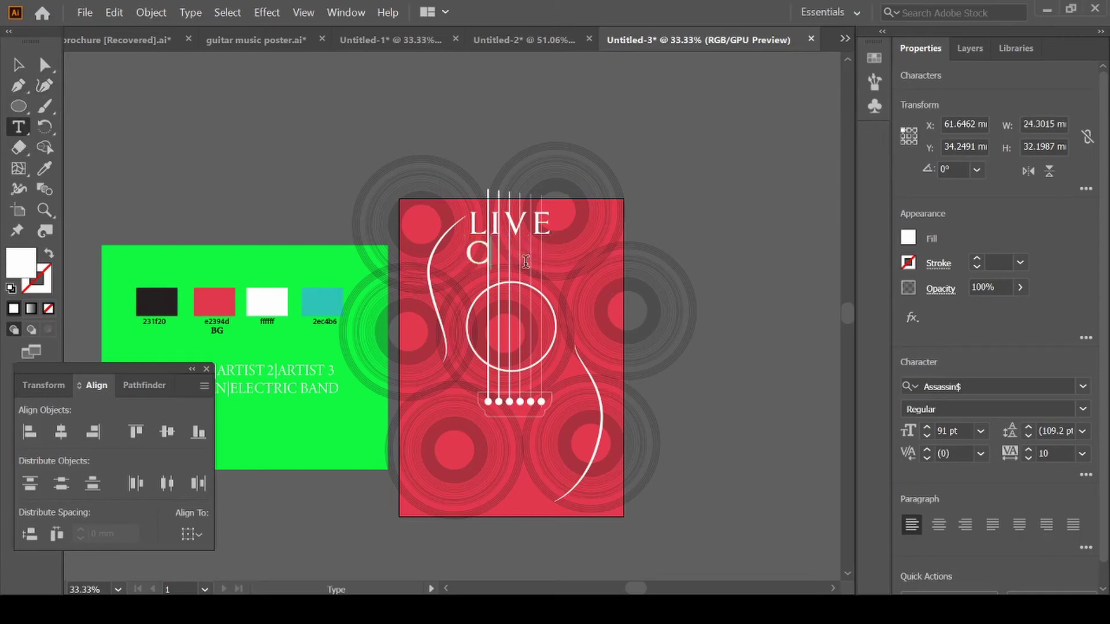
pyautogui.write('ONCE')
pyautogui.write('R')
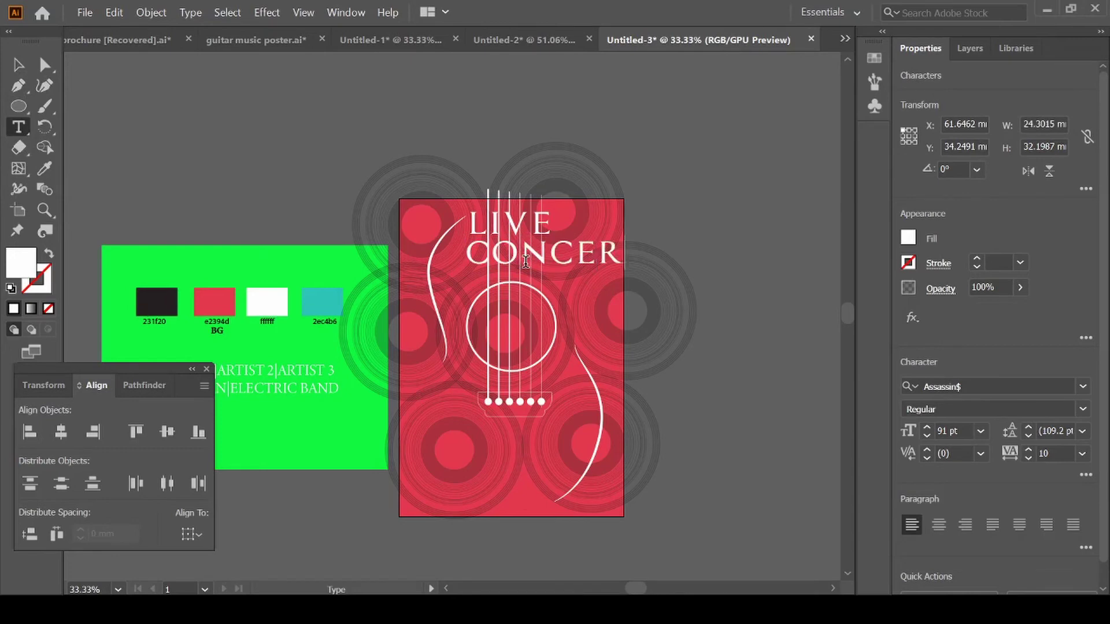
pyautogui.write('T')
pyautogui.click(18, 64)
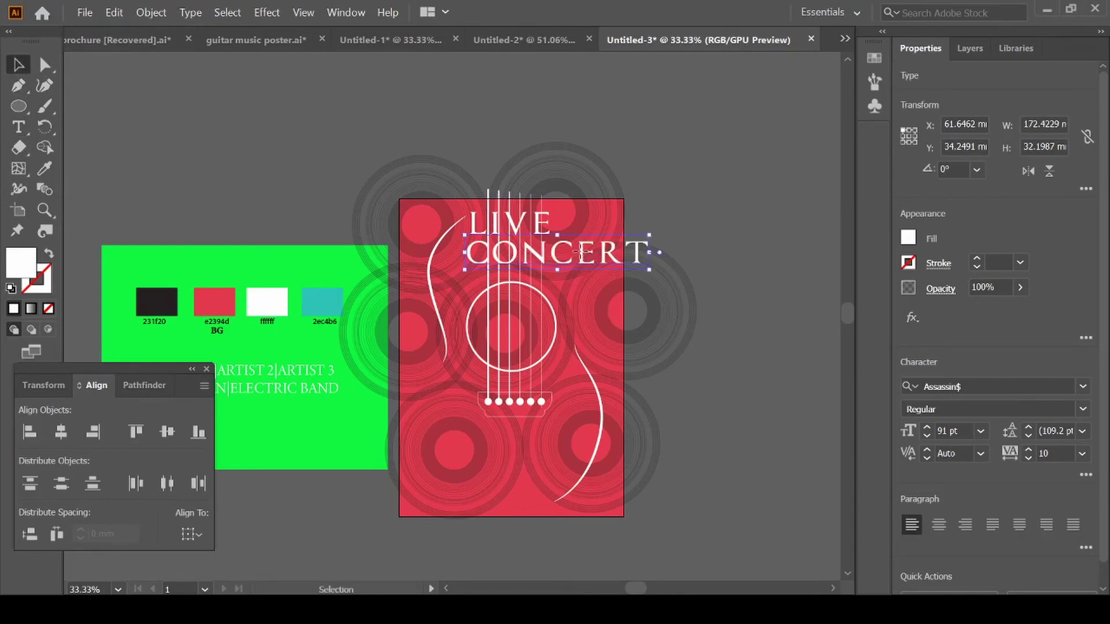
pyautogui.moveTo(582, 255); pyautogui.dragTo(533, 248)
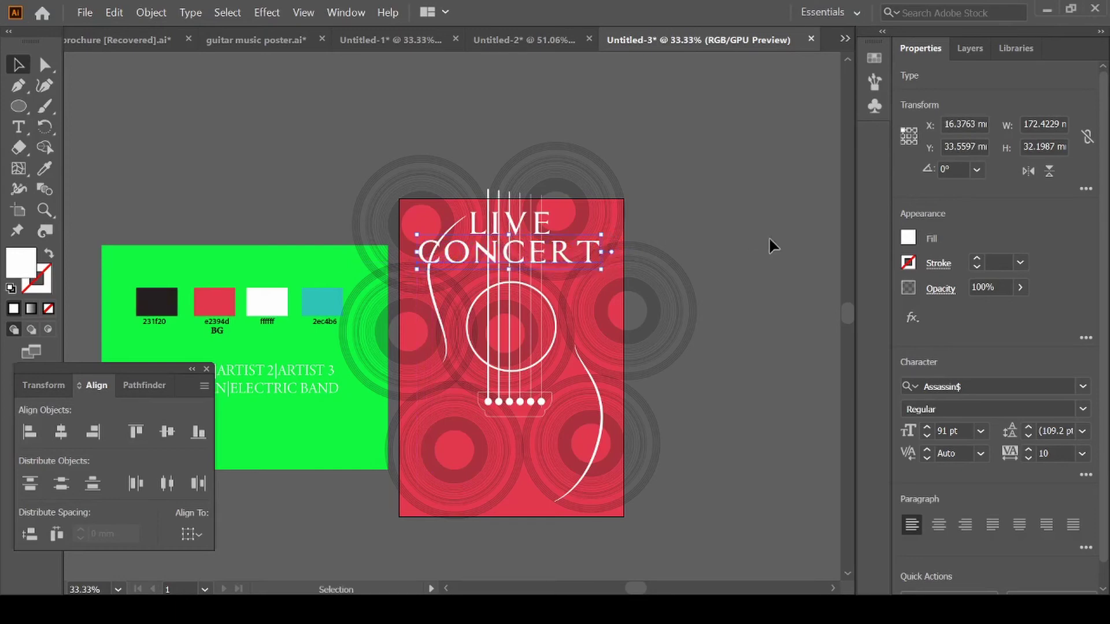
# Nudge CONCERT slightly right and set its tracking to 0
pyautogui.press('Right')
pyautogui.press('Right')
pyautogui.press('Right')
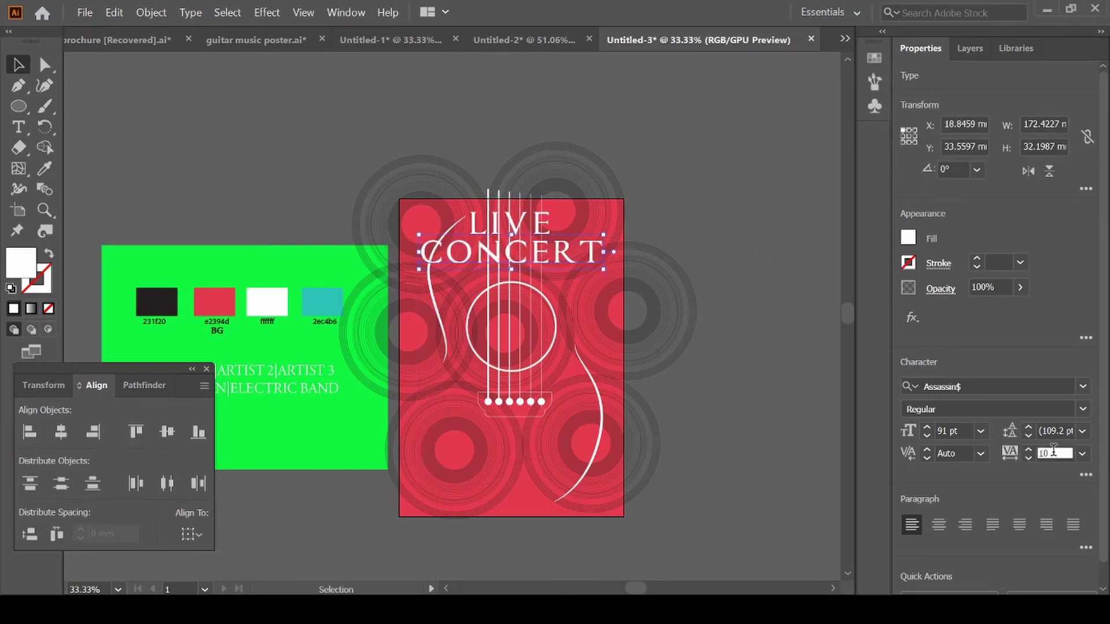
pyautogui.press('BackSpace')
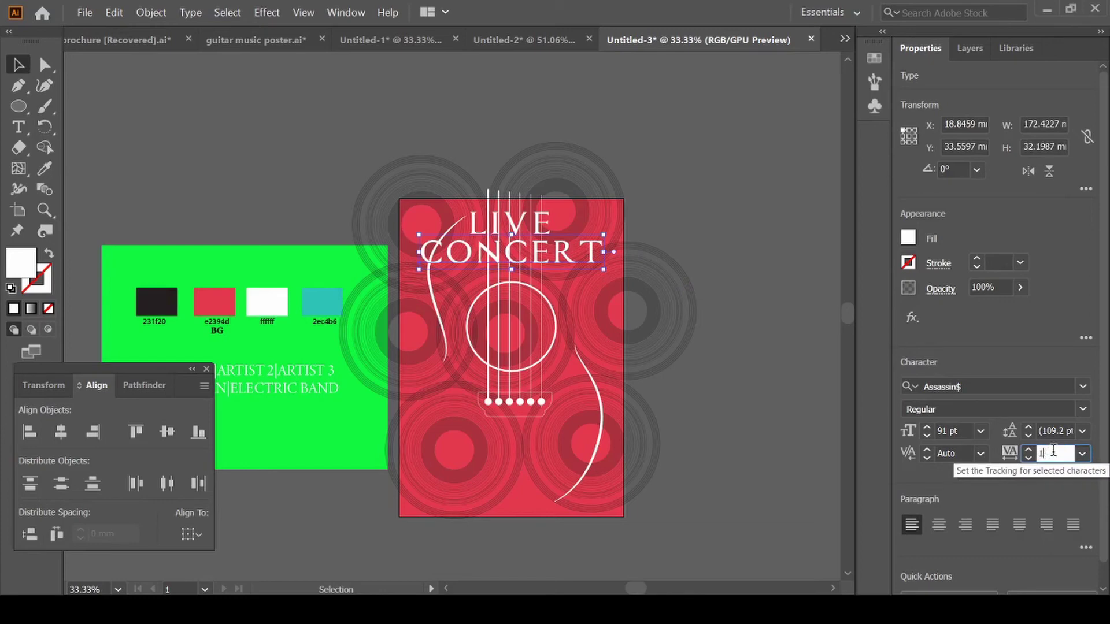
pyautogui.press('BackSpace')
pyautogui.write('0')
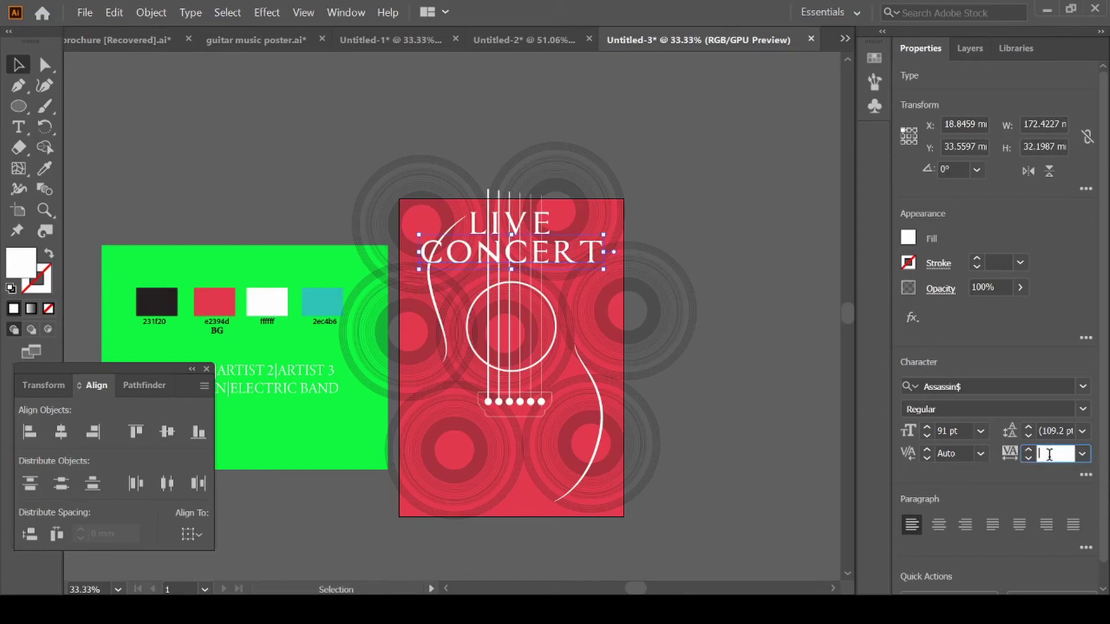
pyautogui.press('Return')
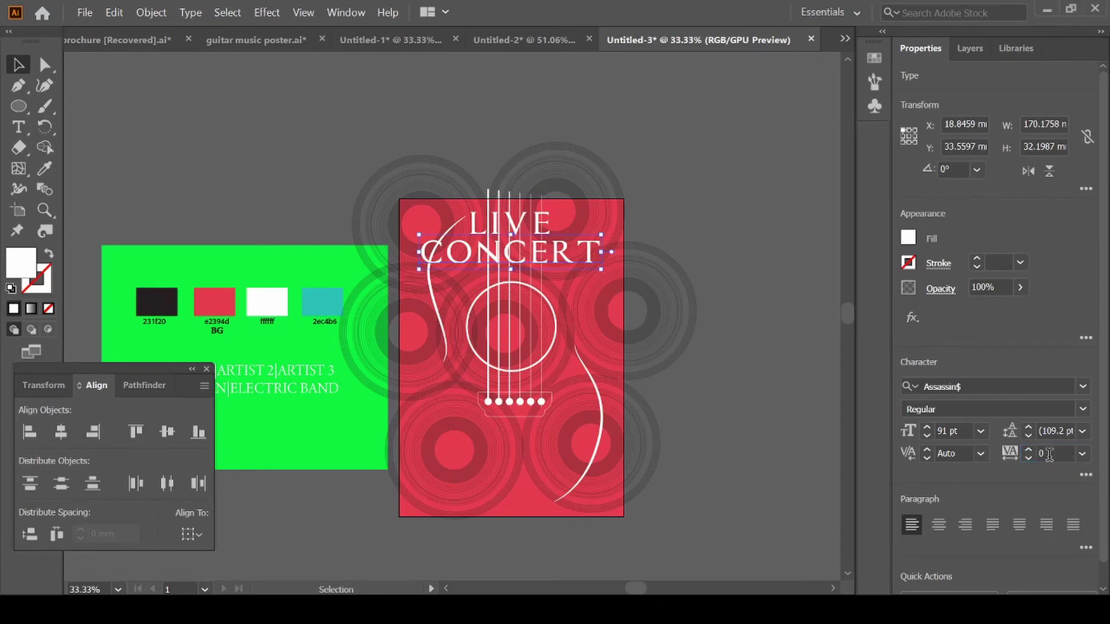
pyautogui.click(672, 259)
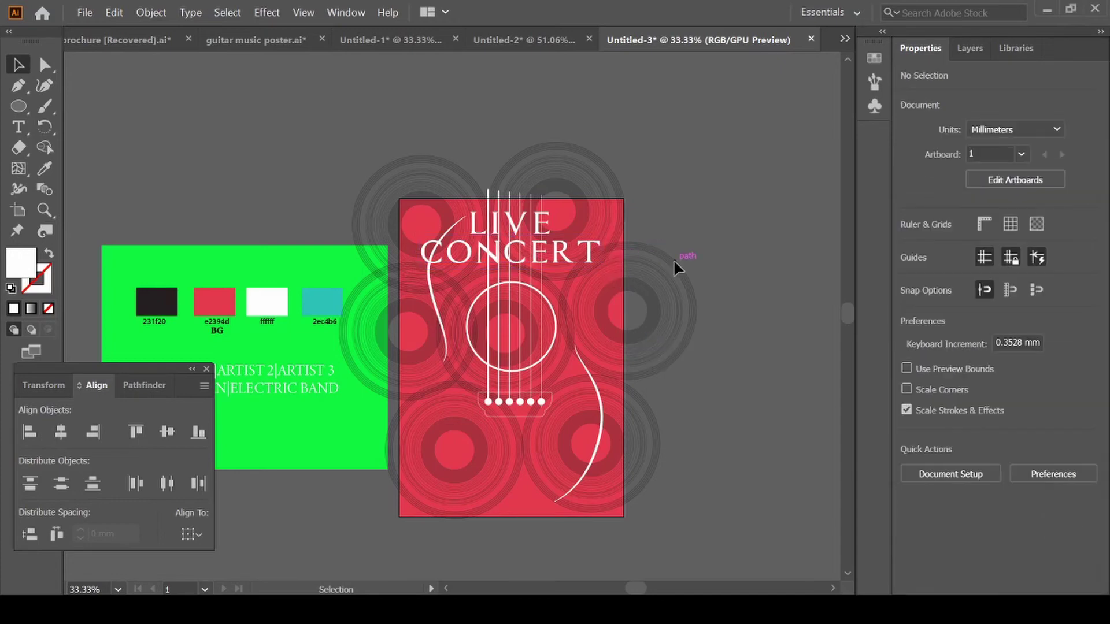
pyautogui.click(519, 225)
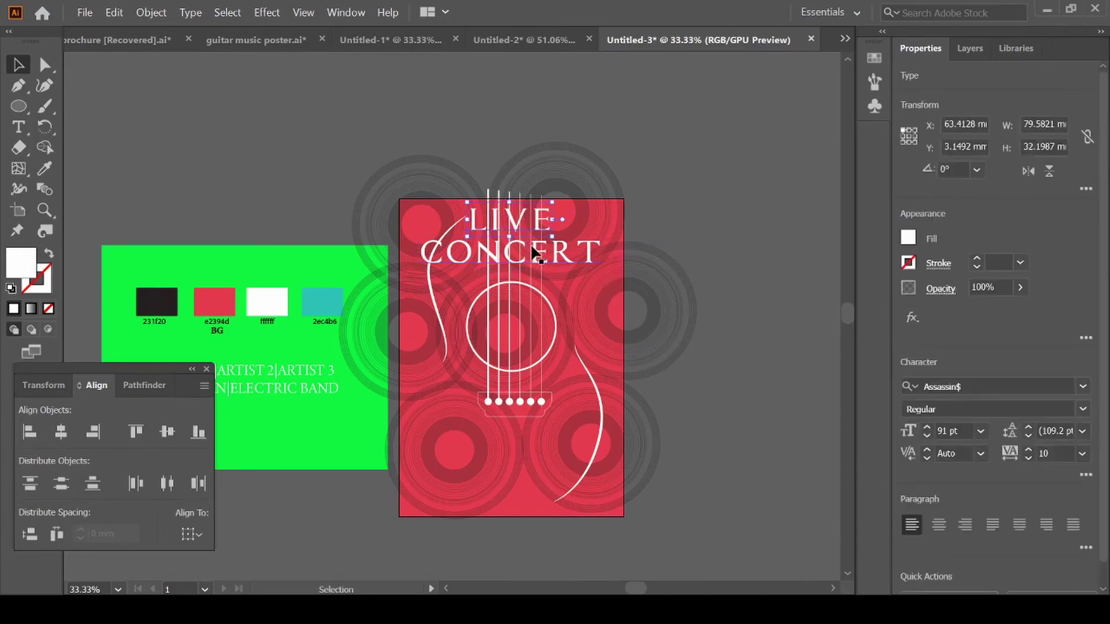
# Alt-drag CONCERT downward to place a duplicate below it
pyautogui.click(533, 245)
pyautogui.click(782, 272)
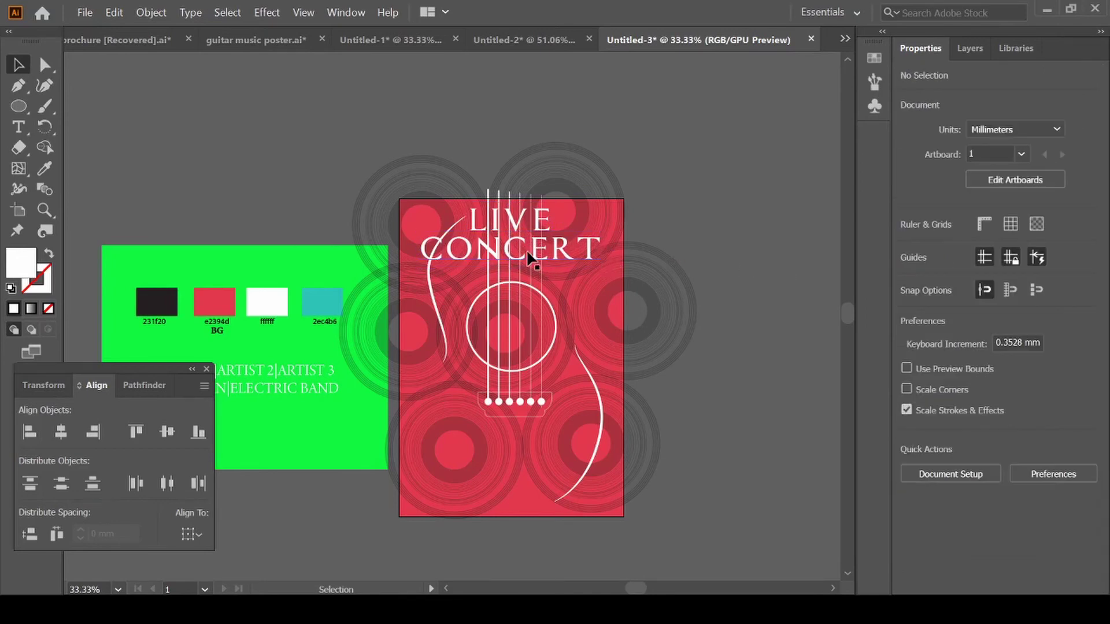
pyautogui.moveTo(535, 257); pyautogui.dragTo(536, 280)
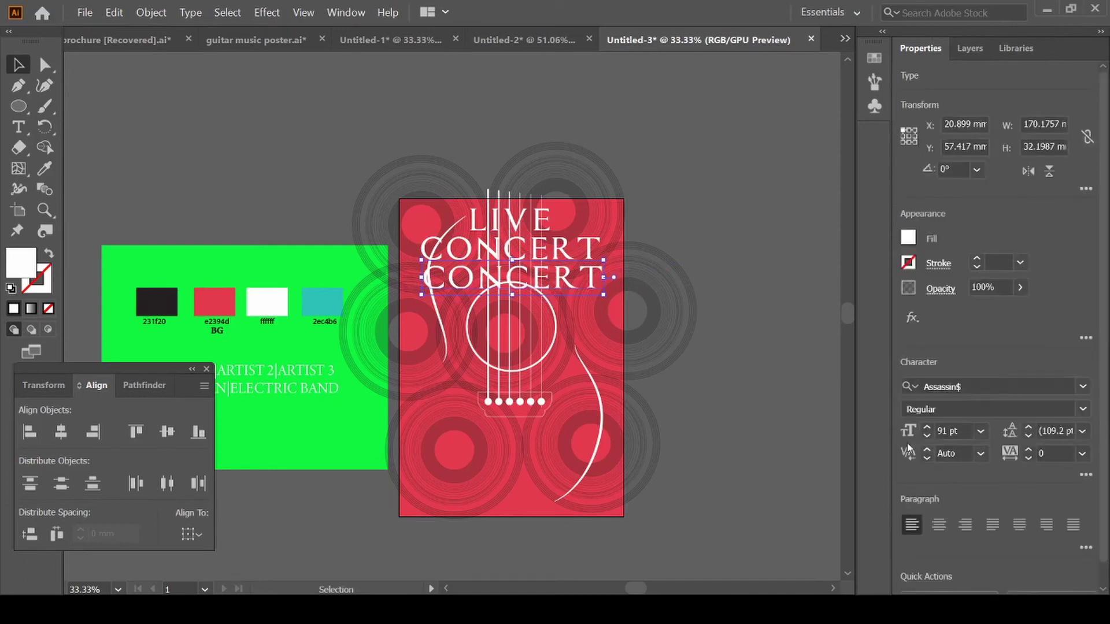
# Reduce the copied CONCERT line to 76 pt
pyautogui.click(963, 431)
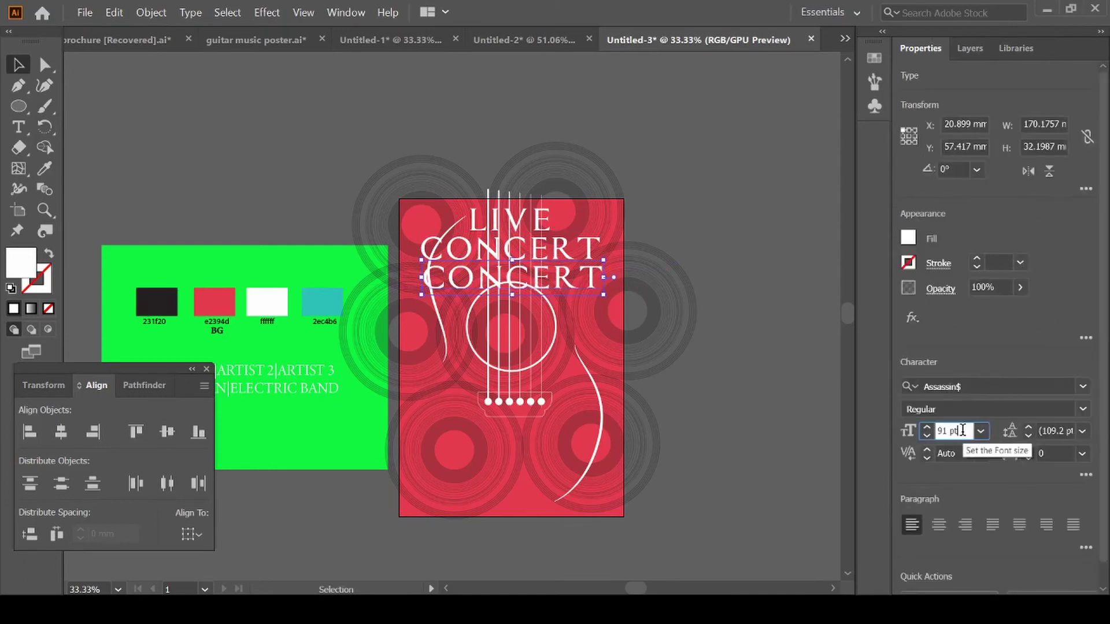
pyautogui.press('BackSpace')
pyautogui.press('BackSpace')
pyautogui.press('BackSpace')
pyautogui.press('BackSpace')
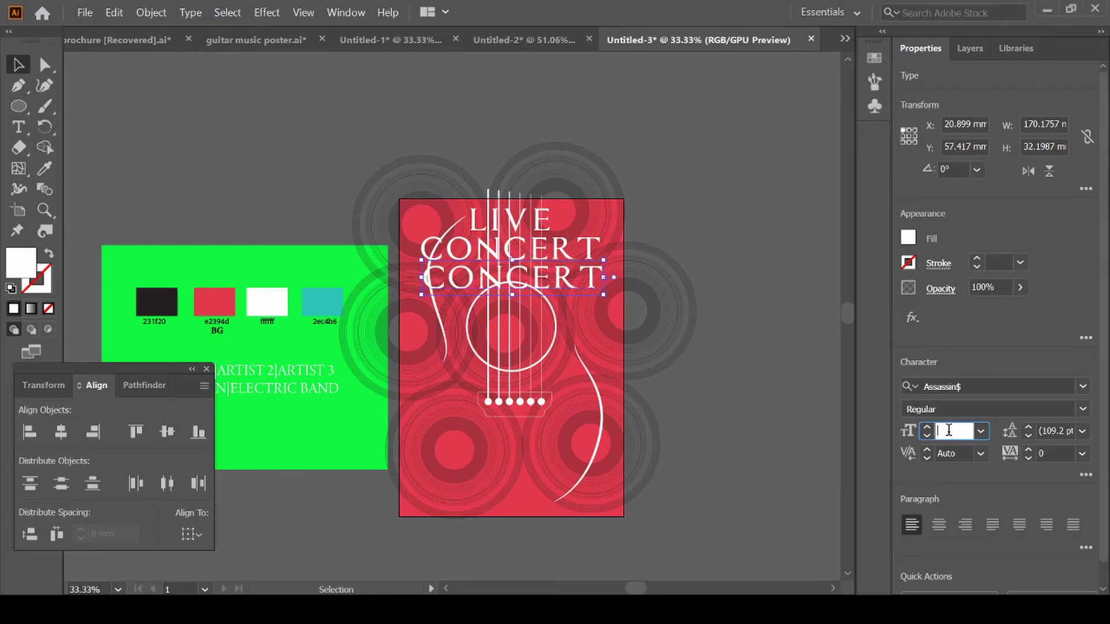
pyautogui.write('76')
pyautogui.press('Return')
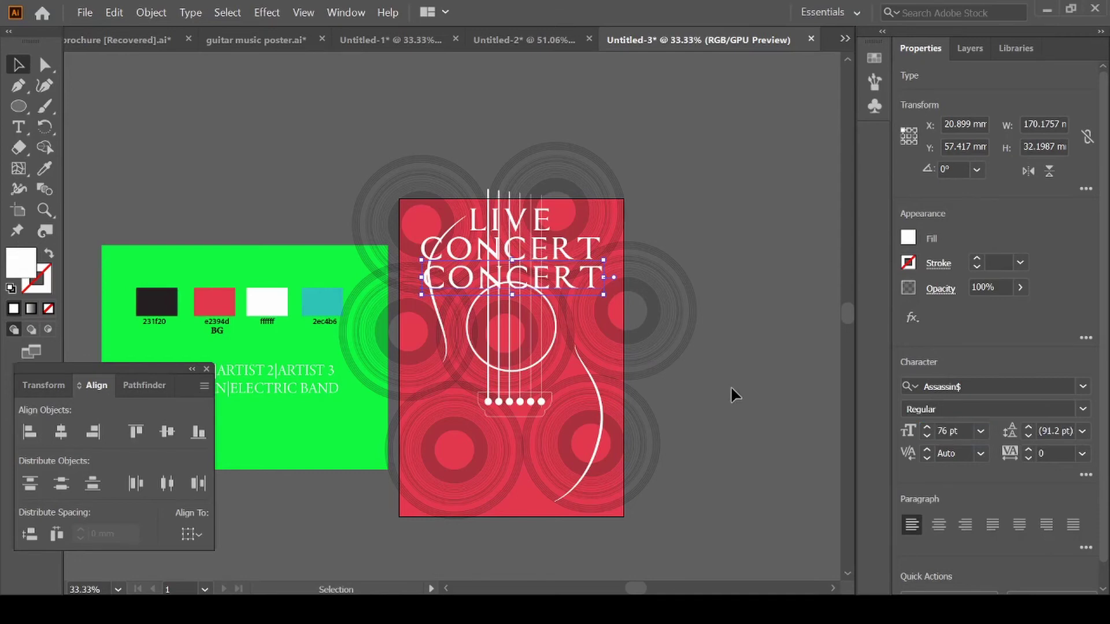
pyautogui.click(730, 387)
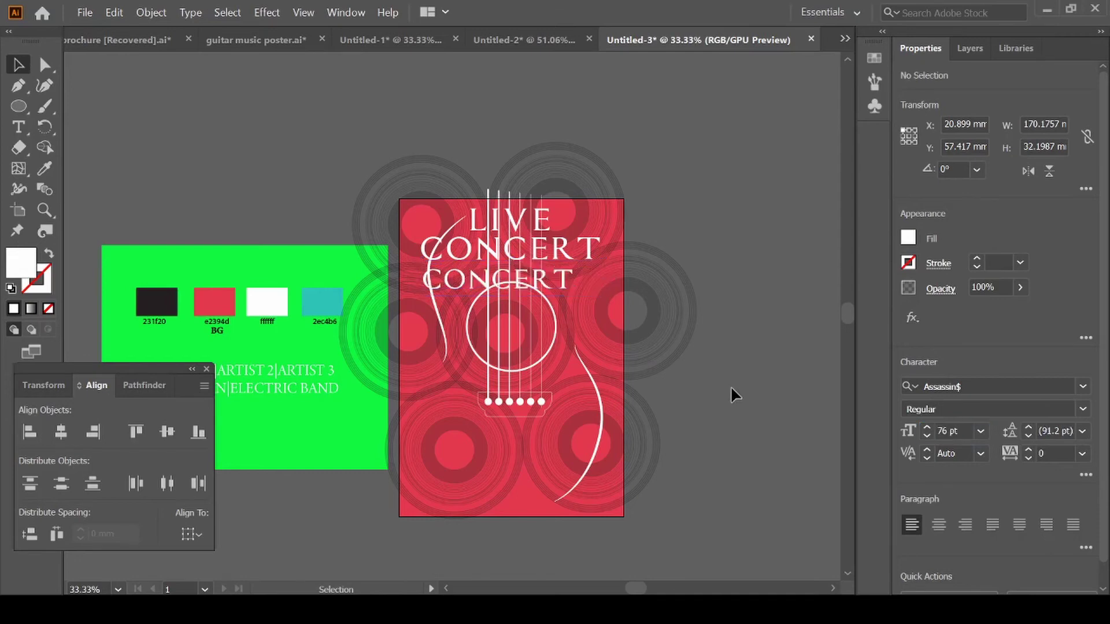
pyautogui.click(563, 279)
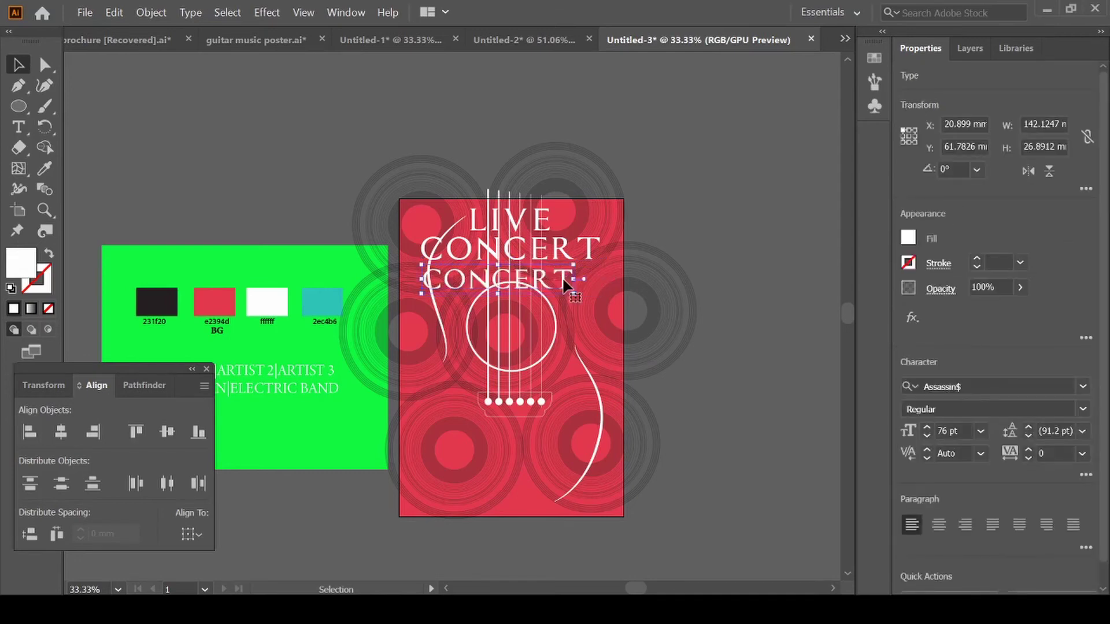
# Retype the second CONCERT as 'IN DELHI' and centre it under CONCERT
pyautogui.doubleClick(563, 283)
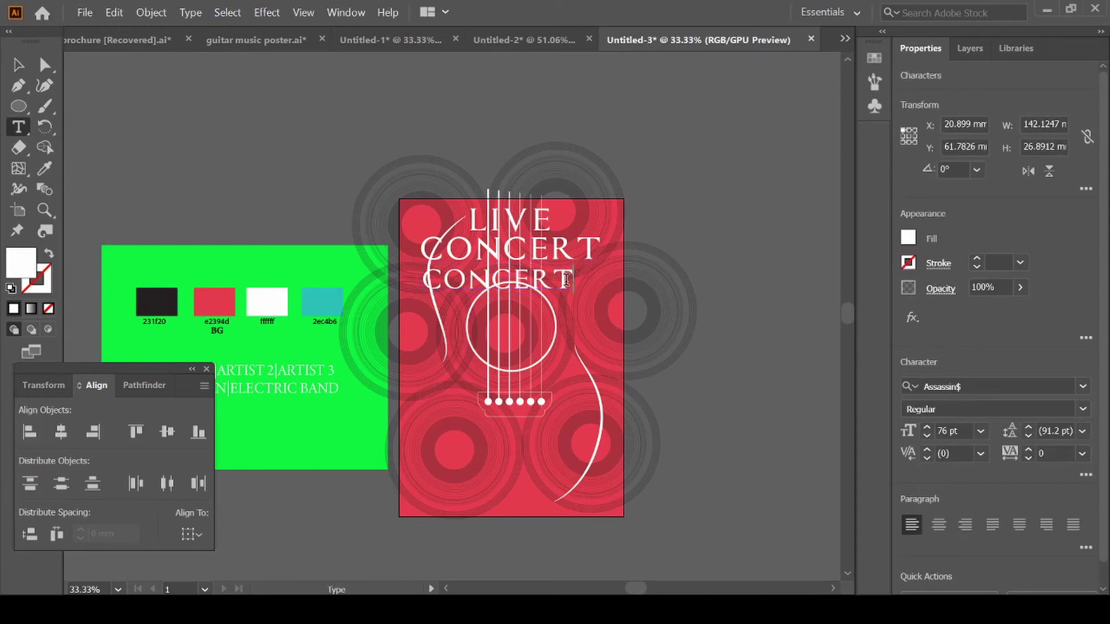
pyautogui.press('BackSpace')
pyautogui.press('BackSpace')
pyautogui.press('BackSpace')
pyautogui.press('BackSpace')
pyautogui.press('BackSpace')
pyautogui.press('BackSpace')
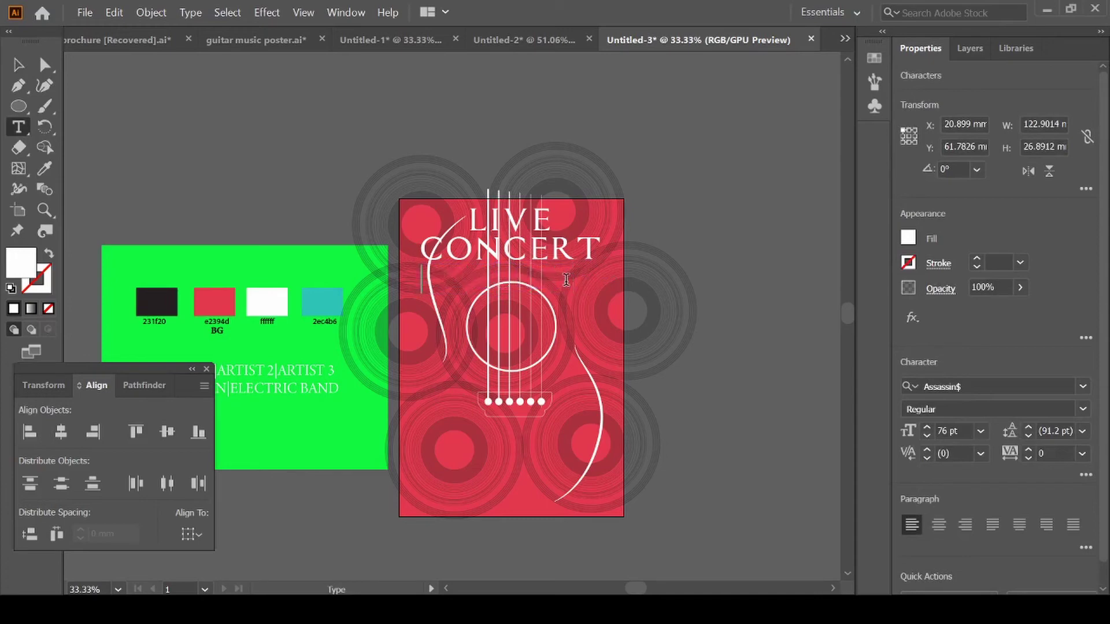
pyautogui.write('I')
pyautogui.write('N')
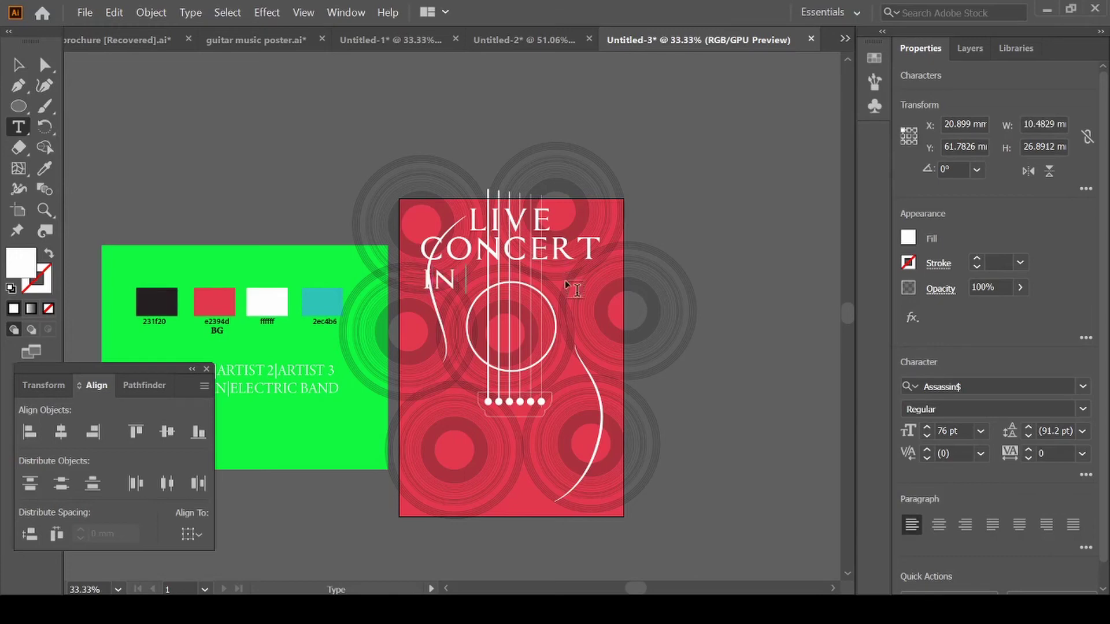
pyautogui.write(' DELHI')
pyautogui.press('Escape')
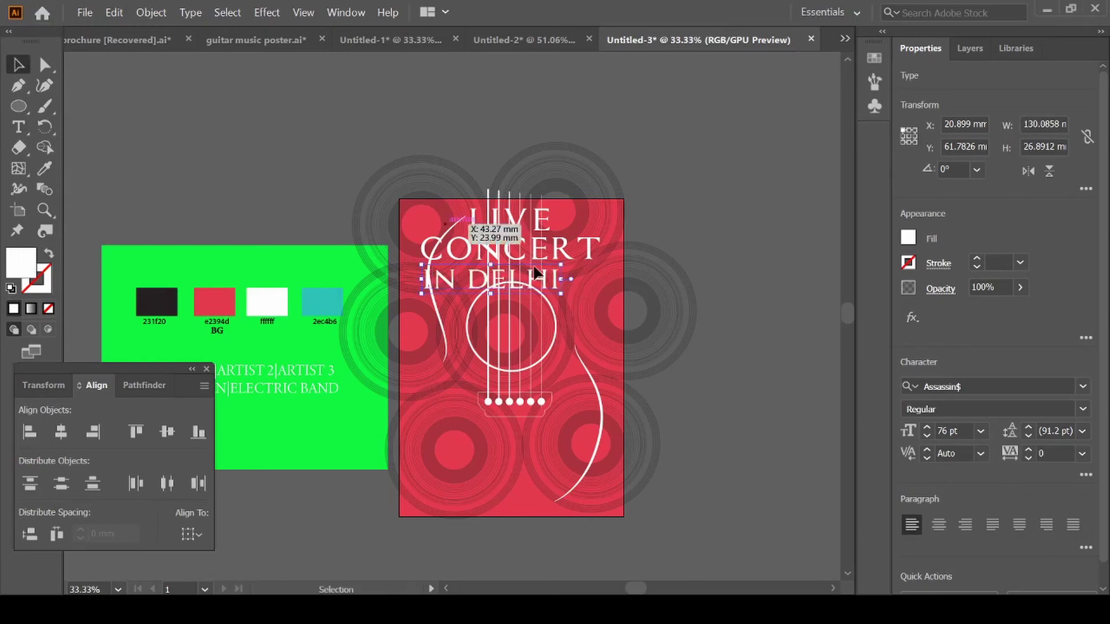
pyautogui.moveTo(534, 267); pyautogui.dragTo(552, 263)
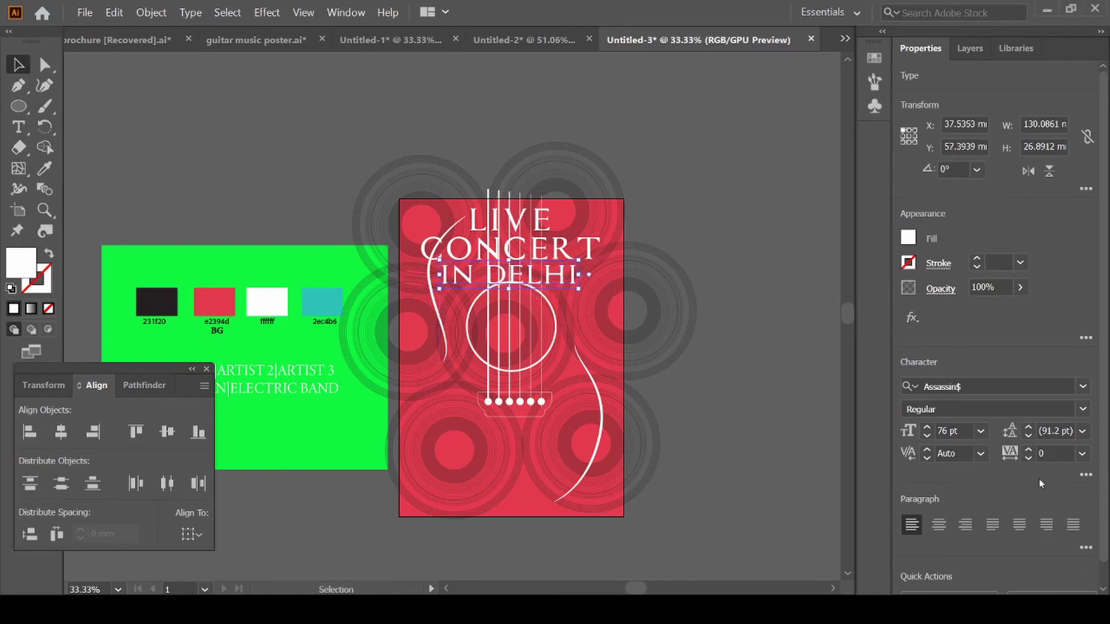
# Reduce IN DELHI's font size to 73 pt
pyautogui.click(962, 431)
pyautogui.press('BackSpace')
pyautogui.press('BackSpace')
pyautogui.press('BackSpace')
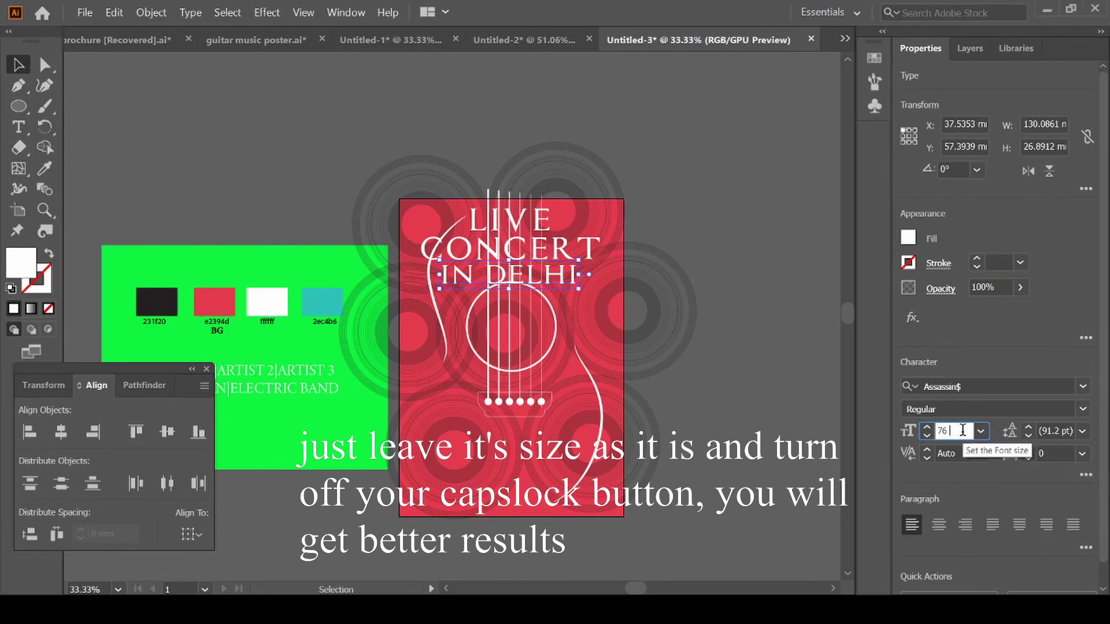
pyautogui.press('BackSpace')
pyautogui.press('BackSpace')
pyautogui.write('2')
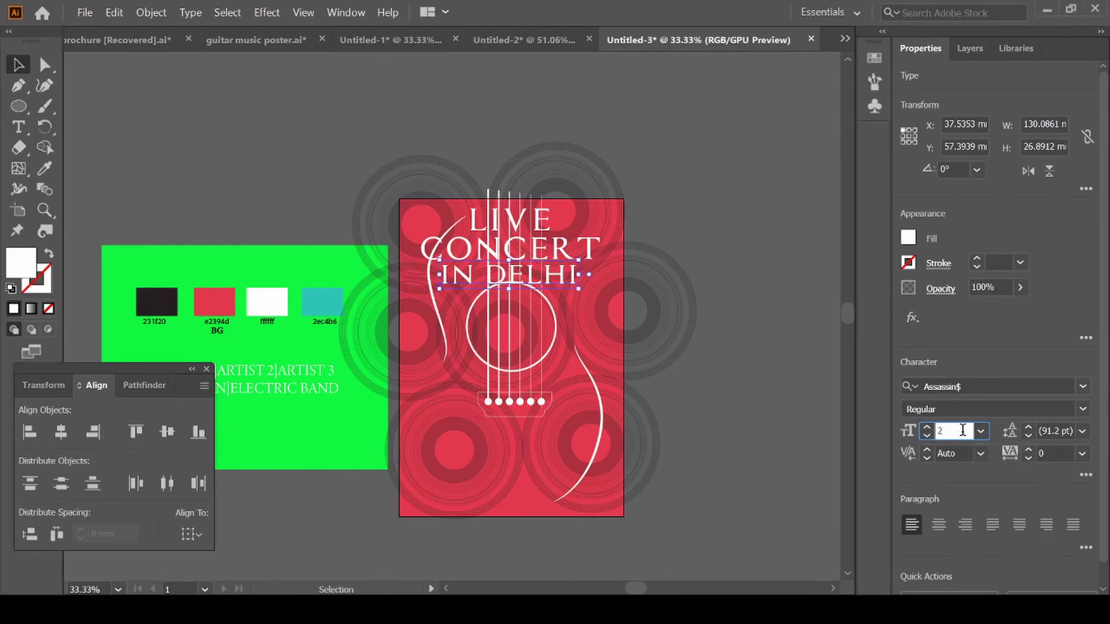
pyautogui.press('BackSpace')
pyautogui.write('7')
pyautogui.write('3')
pyautogui.press('Return')
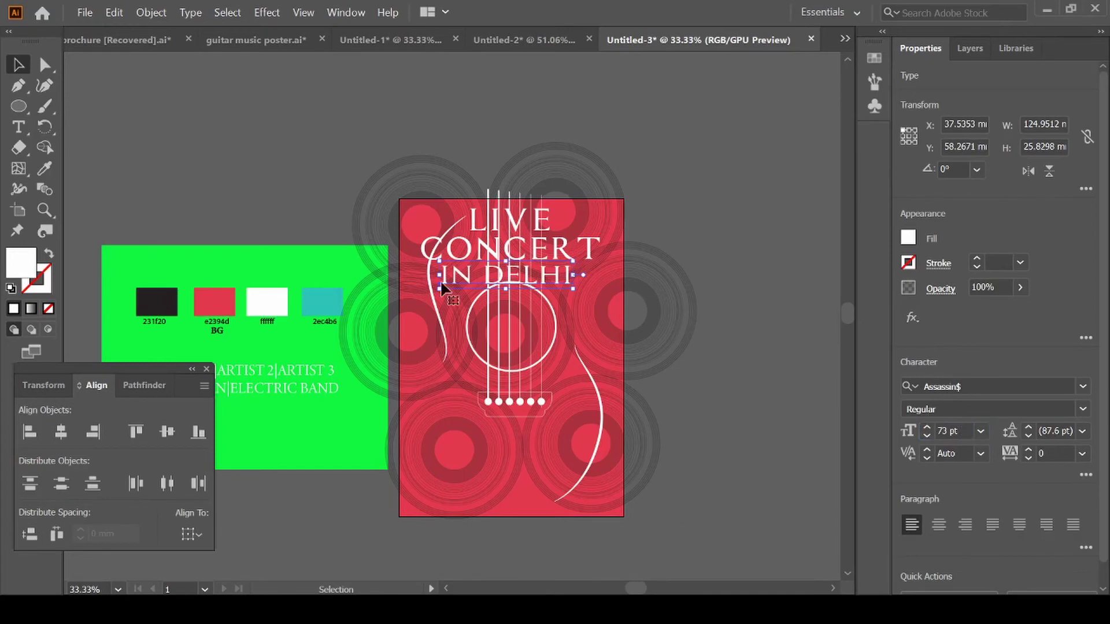
# Raise the LIVE and CONCERT lines slightly to tighten the title
pyautogui.moveTo(522, 218); pyautogui.dragTo(522, 210)
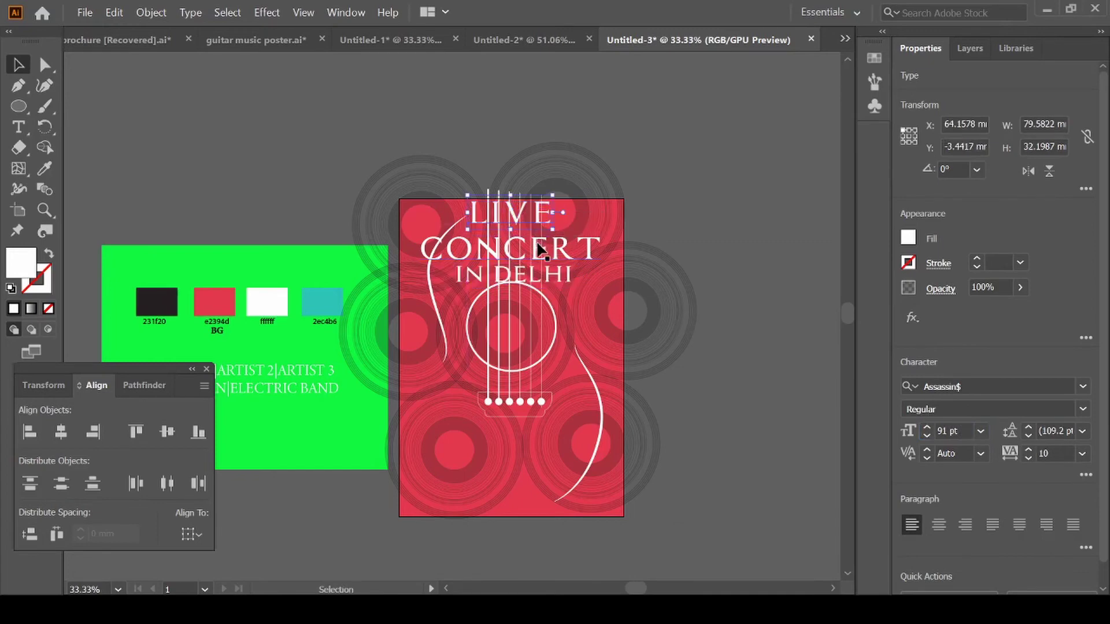
pyautogui.moveTo(537, 249); pyautogui.dragTo(535, 233)
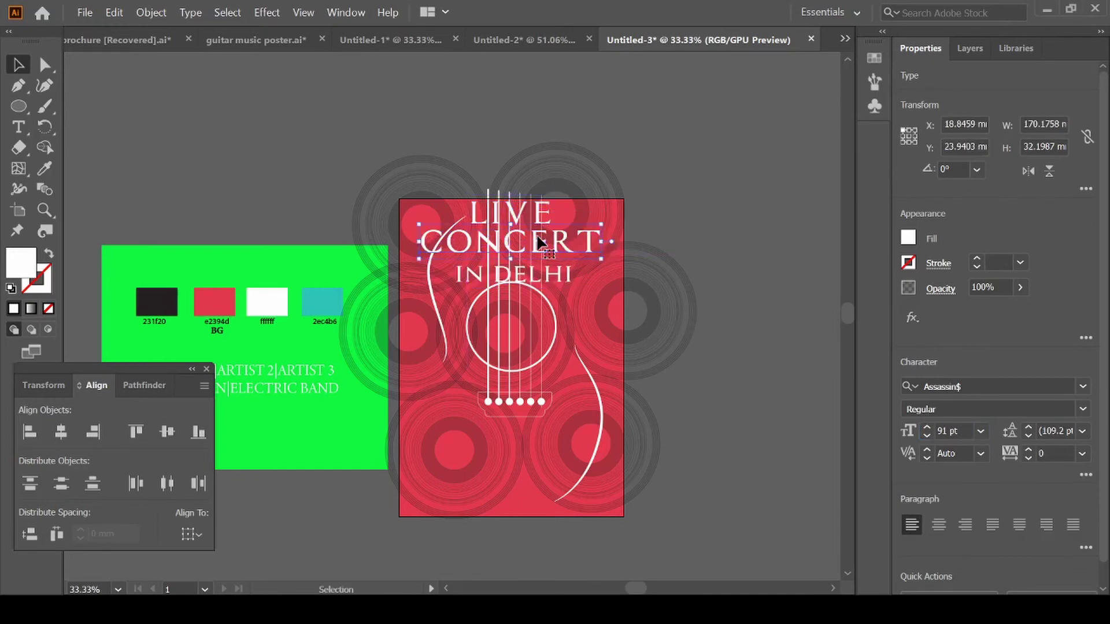
pyautogui.click(709, 251)
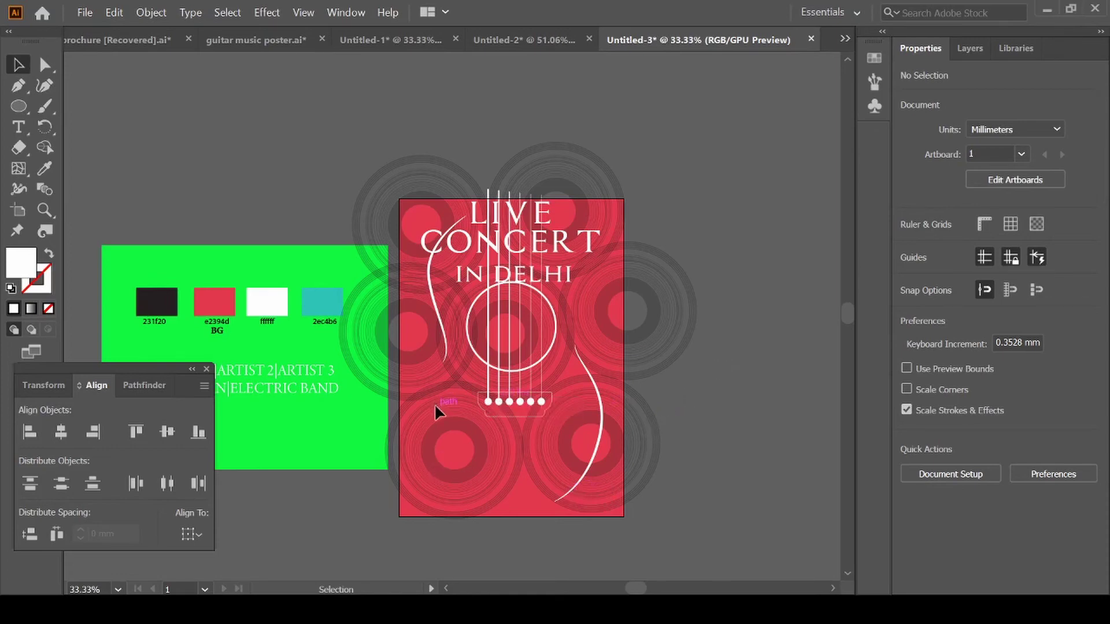
pyautogui.press('t')
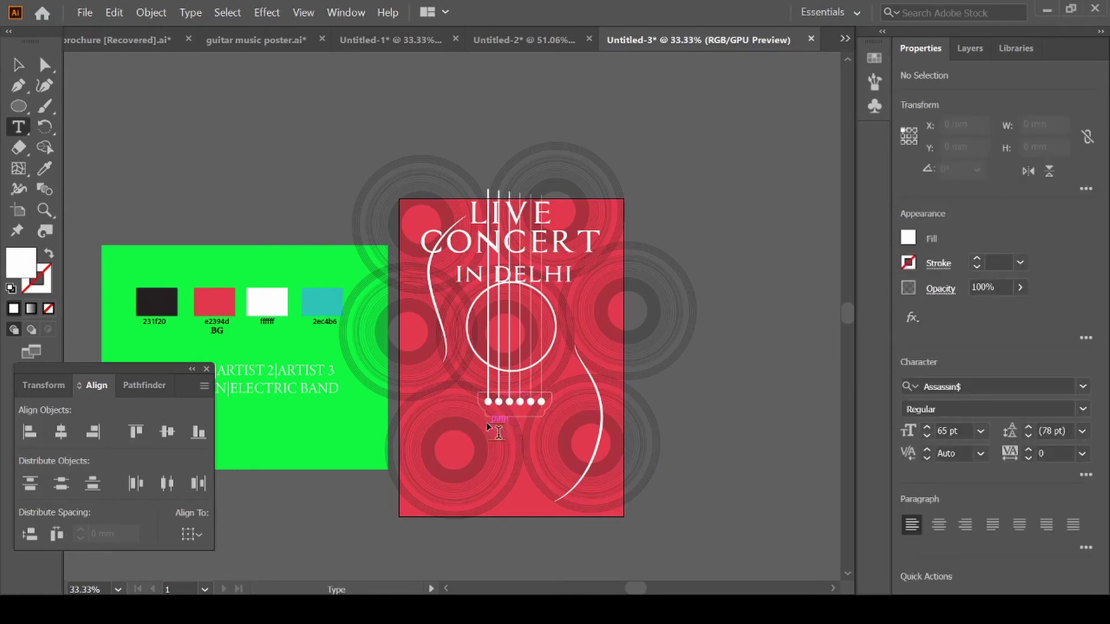
# Add a Lorem ipsum text line set in Minion Variable Concept Bold
pyautogui.click(497, 431)
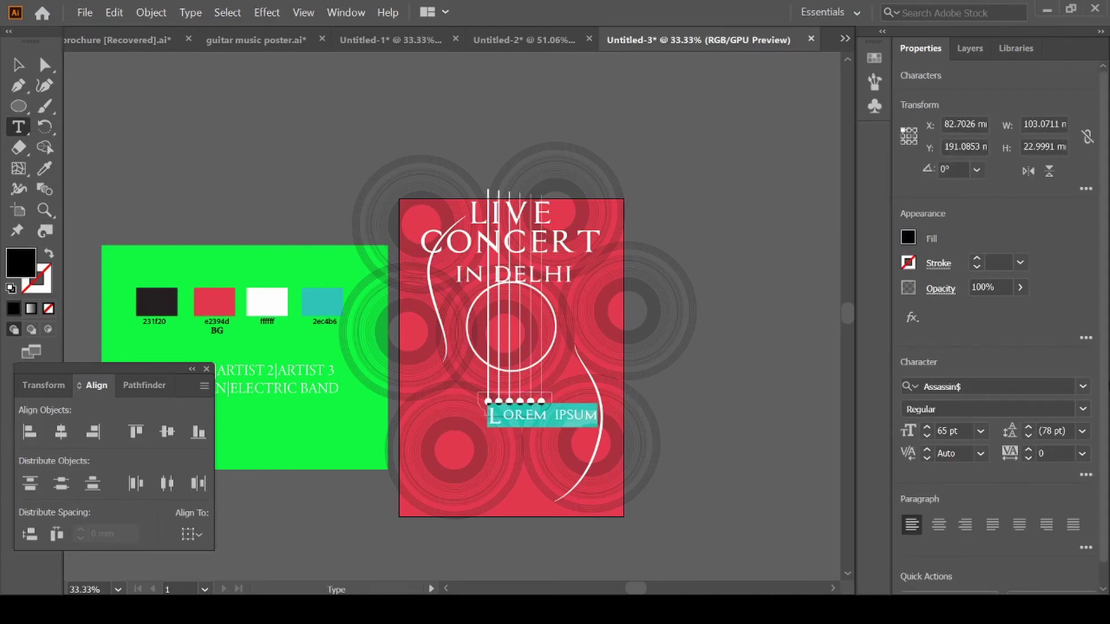
pyautogui.click(1020, 387)
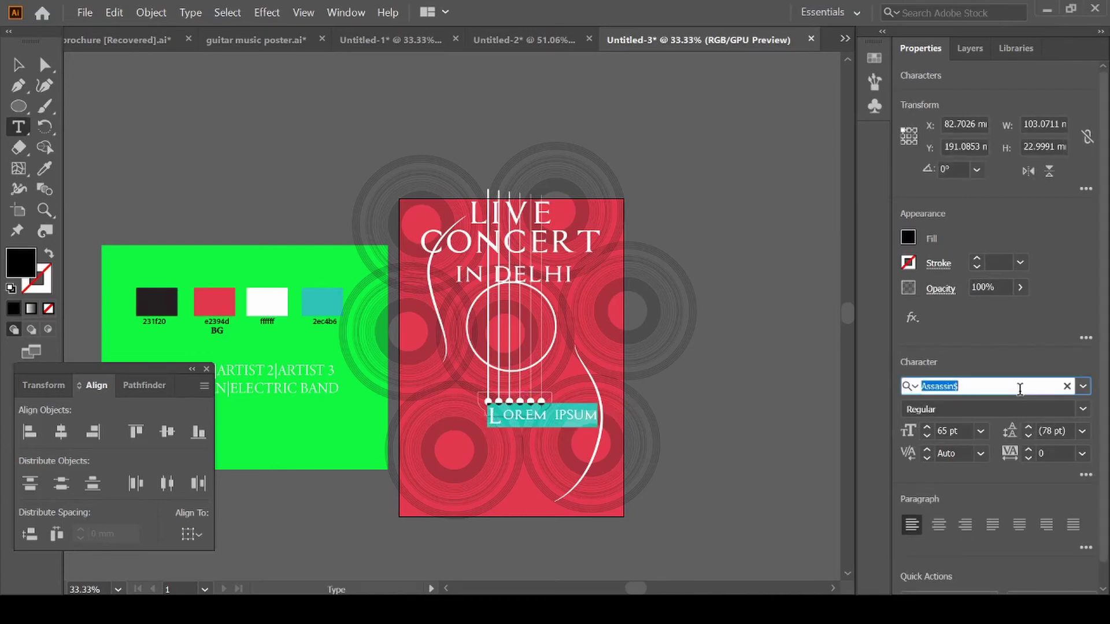
pyautogui.press('BackSpace')
pyautogui.write('MINION ')
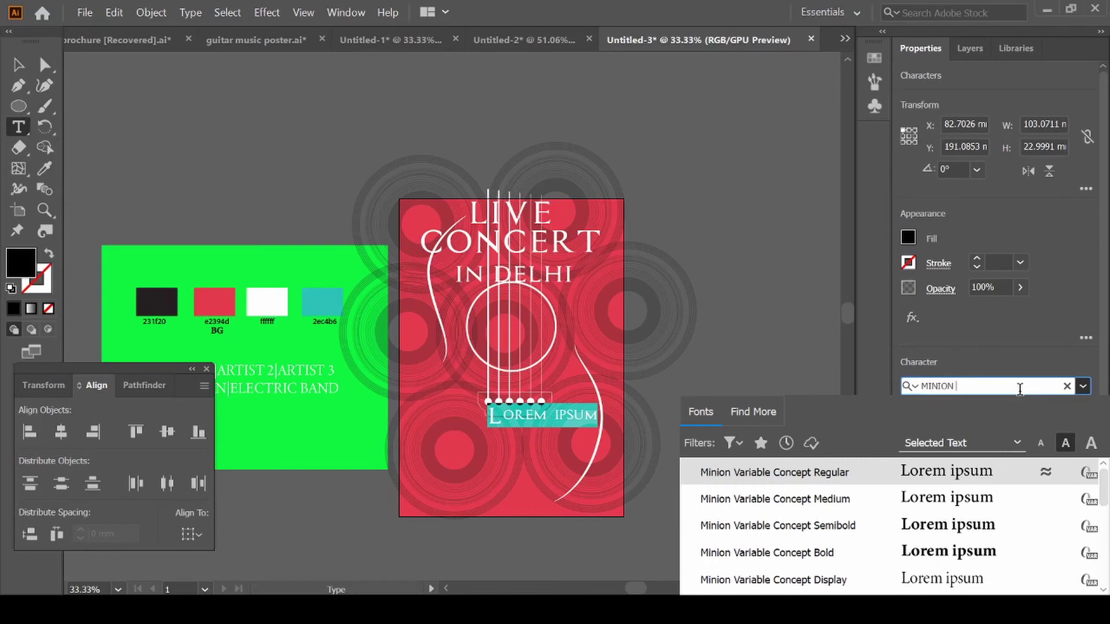
pyautogui.write('VARIAB')
pyautogui.write('LE')
pyautogui.press('Return')
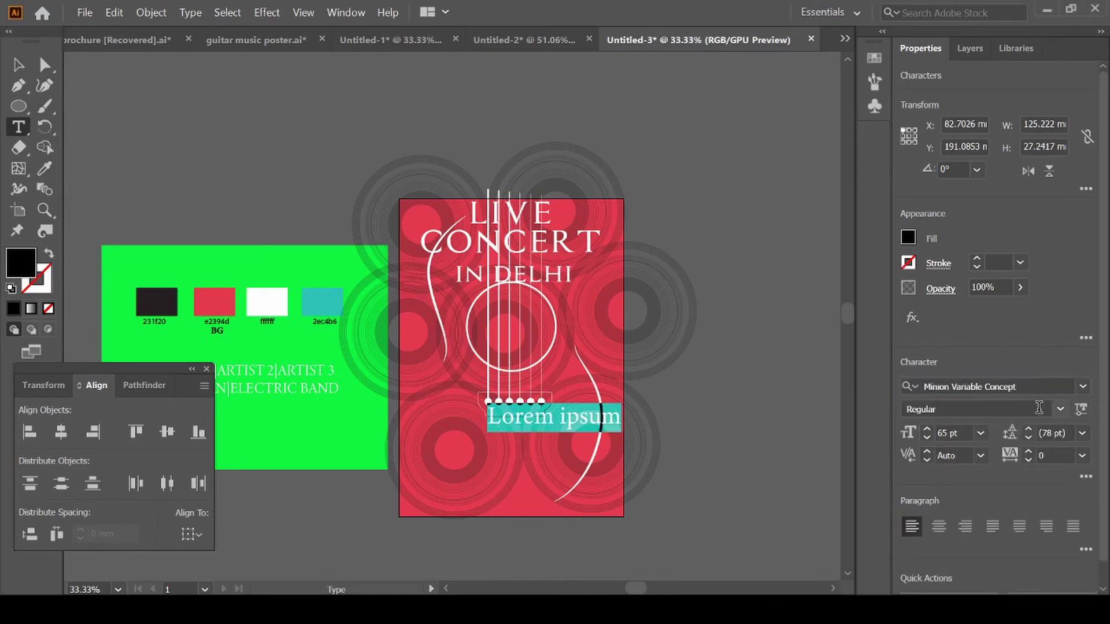
pyautogui.click(1061, 409)
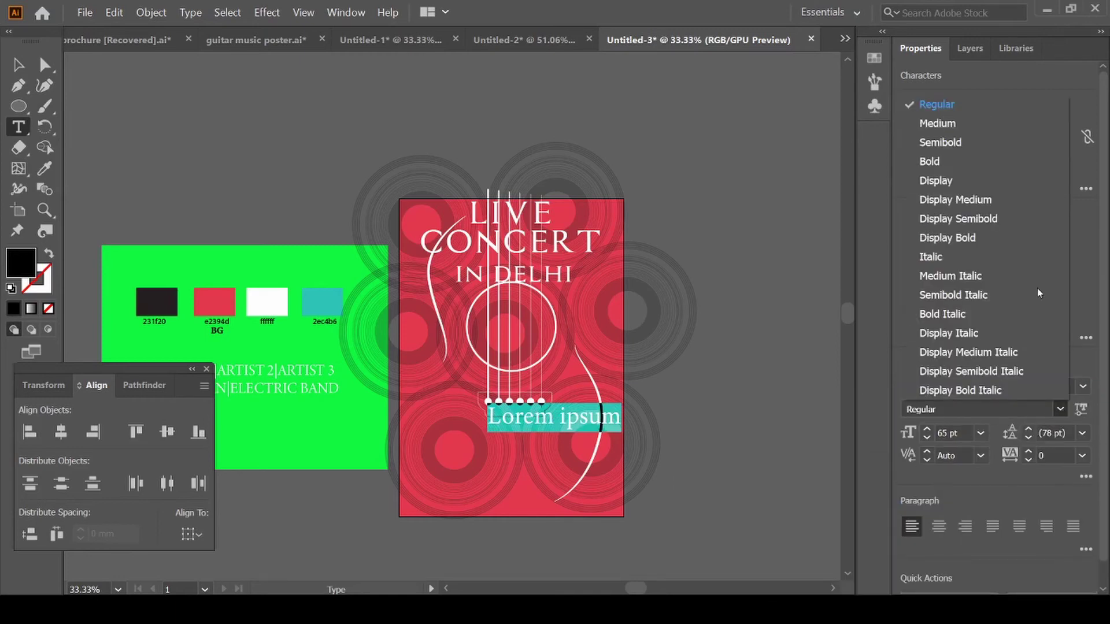
pyautogui.click(929, 161)
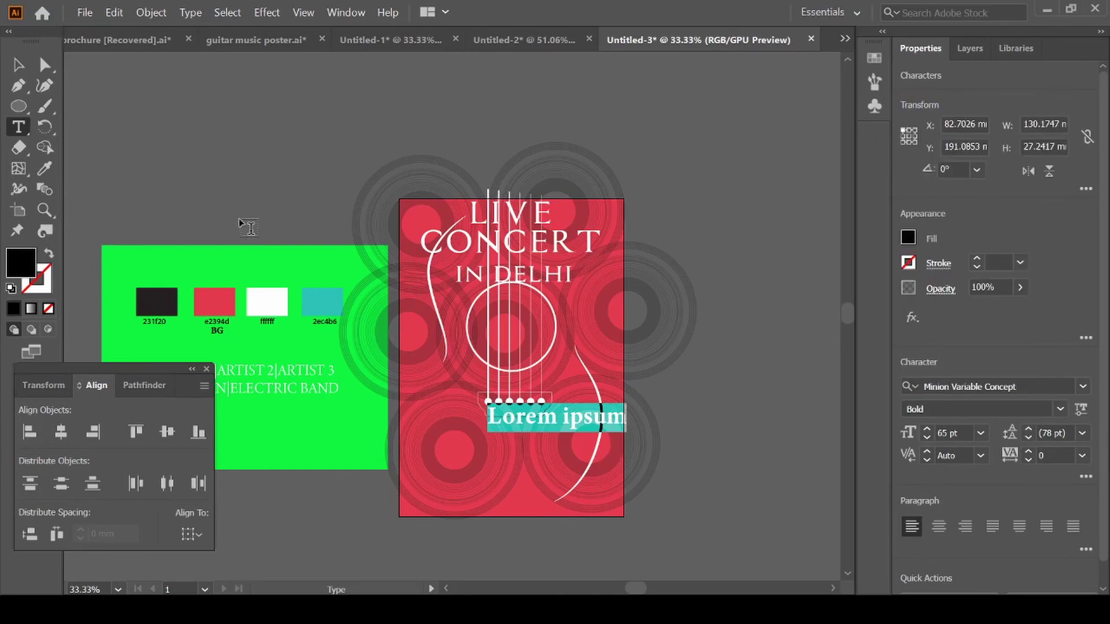
# Move the text just above the guitar bridge and set it to 70 pt
pyautogui.click(19, 65)
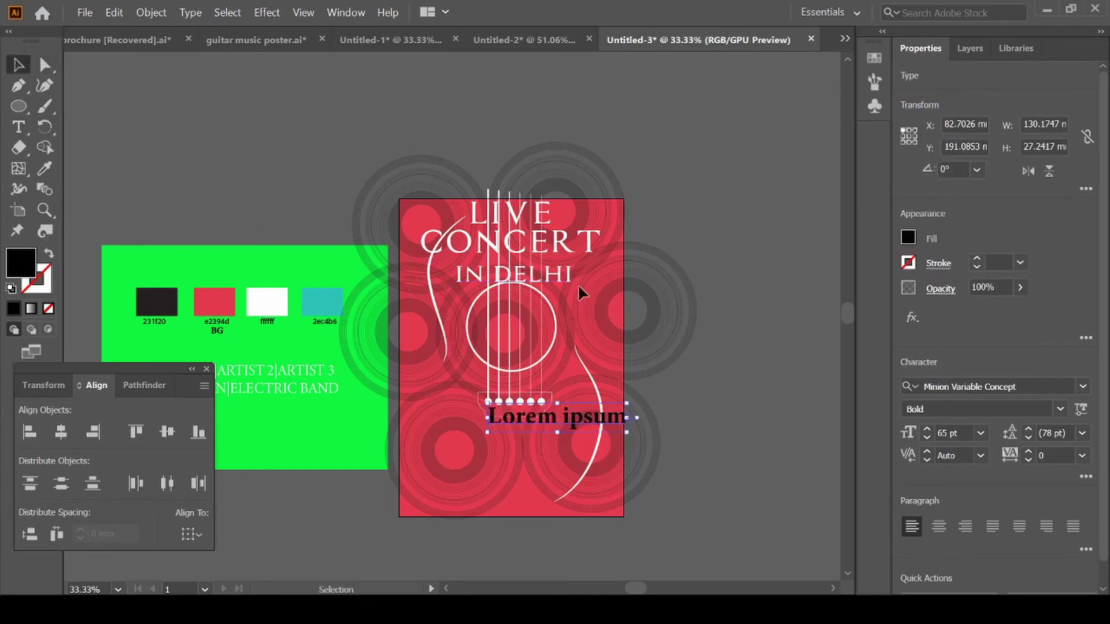
pyautogui.moveTo(573, 407); pyautogui.dragTo(536, 375)
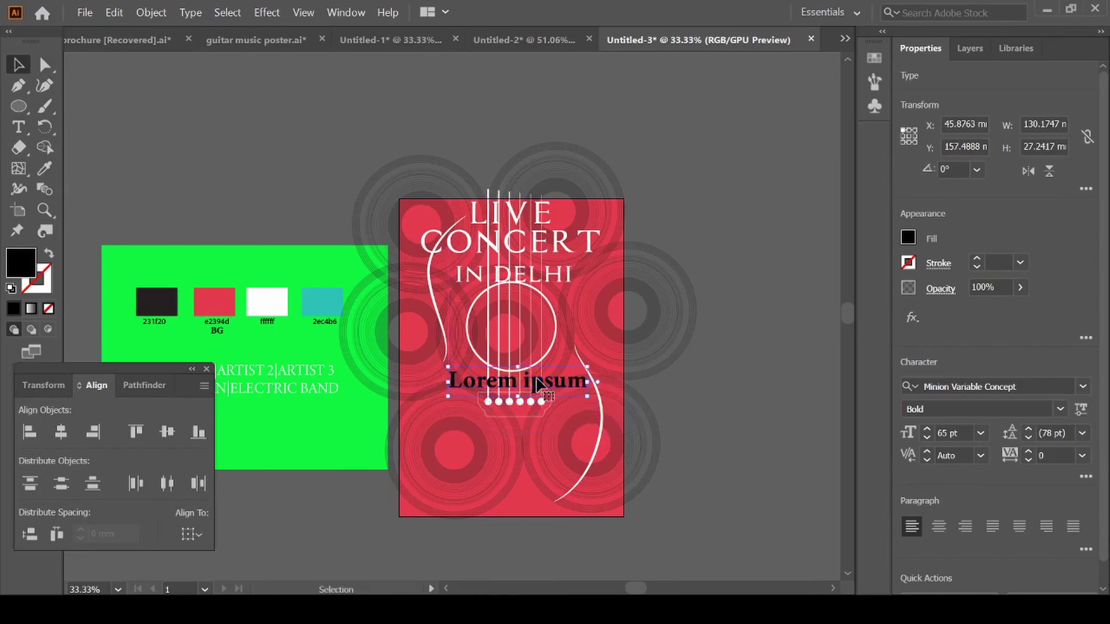
pyautogui.click(949, 433)
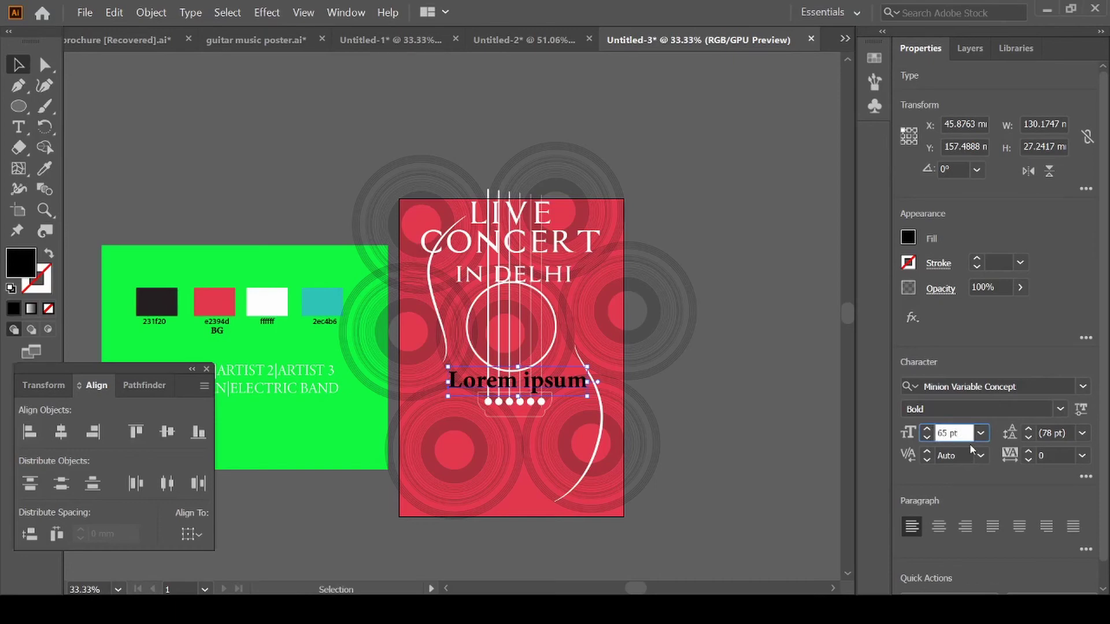
pyautogui.press('BackSpace')
pyautogui.press('BackSpace')
pyautogui.press('BackSpace')
pyautogui.write('6')
pyautogui.press('BackSpace')
pyautogui.write('70')
pyautogui.press('Return')
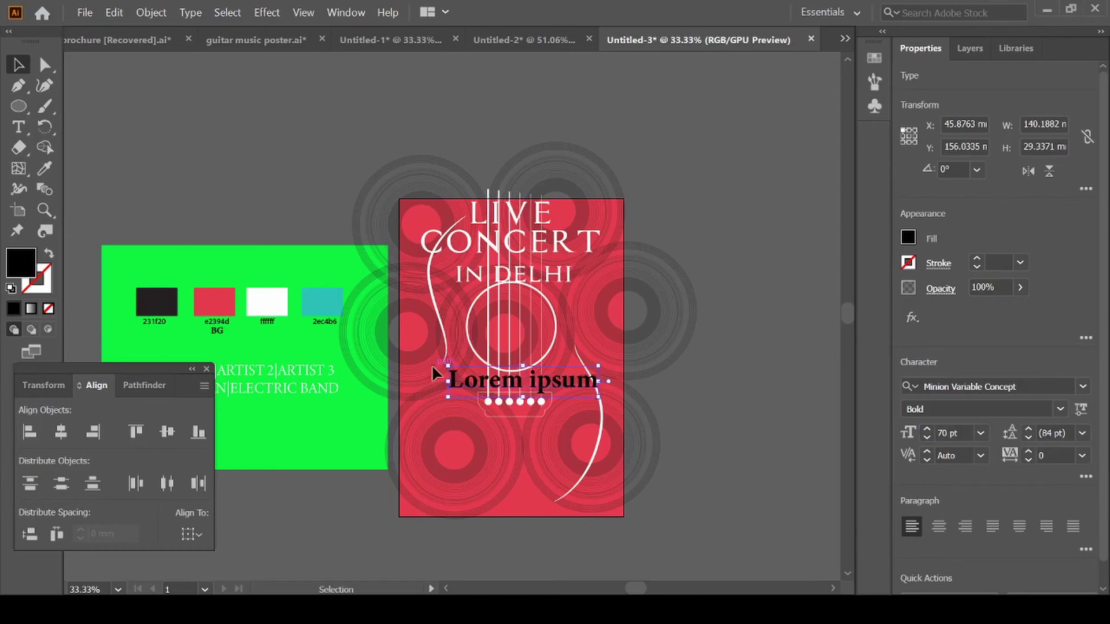
# Colour the text teal from the 2ec4b6 swatch and change it to '25th oct'
pyautogui.press('i')
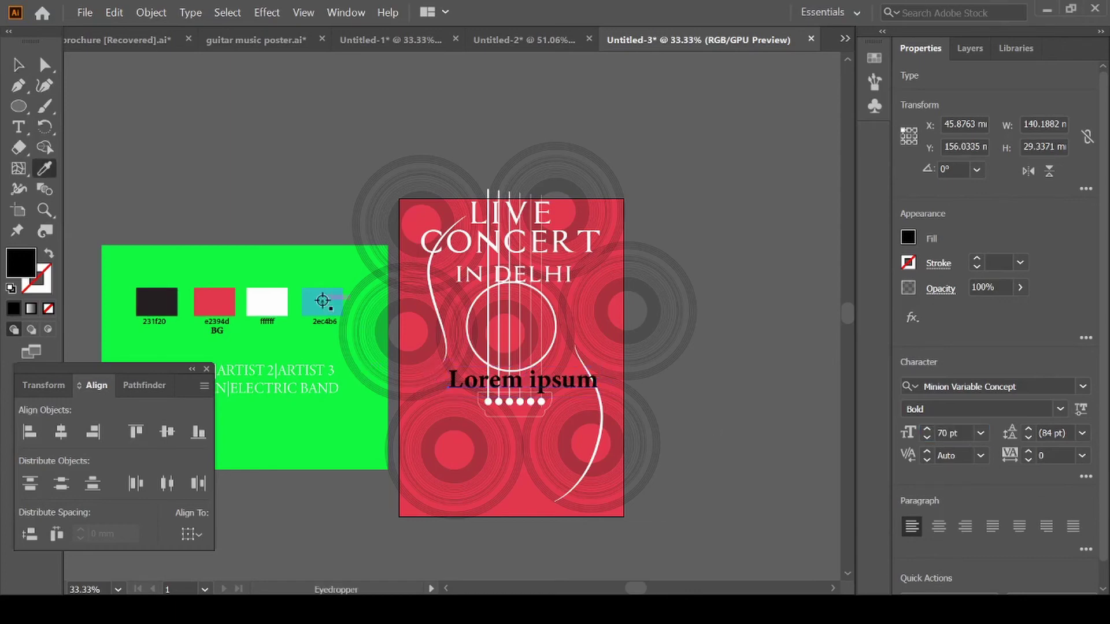
pyautogui.click(322, 301)
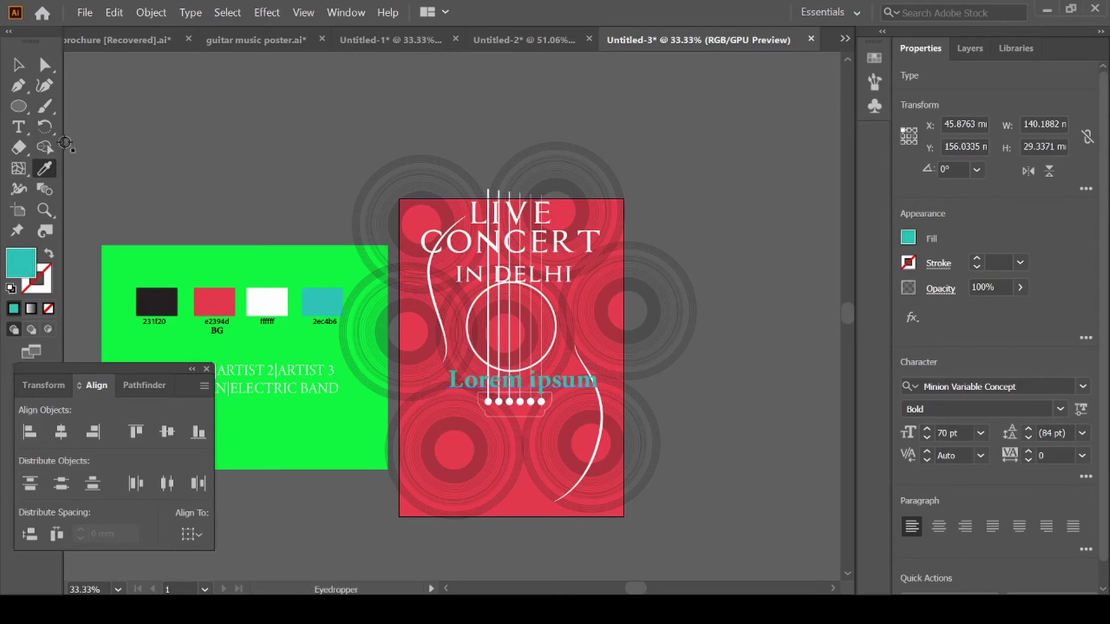
pyautogui.click(16, 66)
pyautogui.press('t')
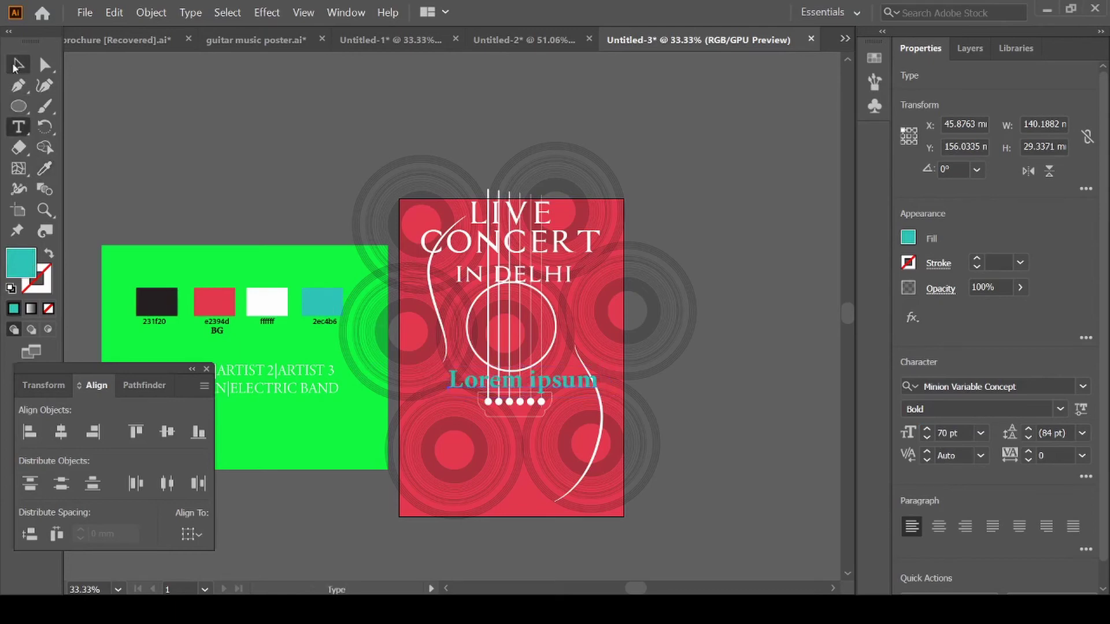
pyautogui.click(560, 381)
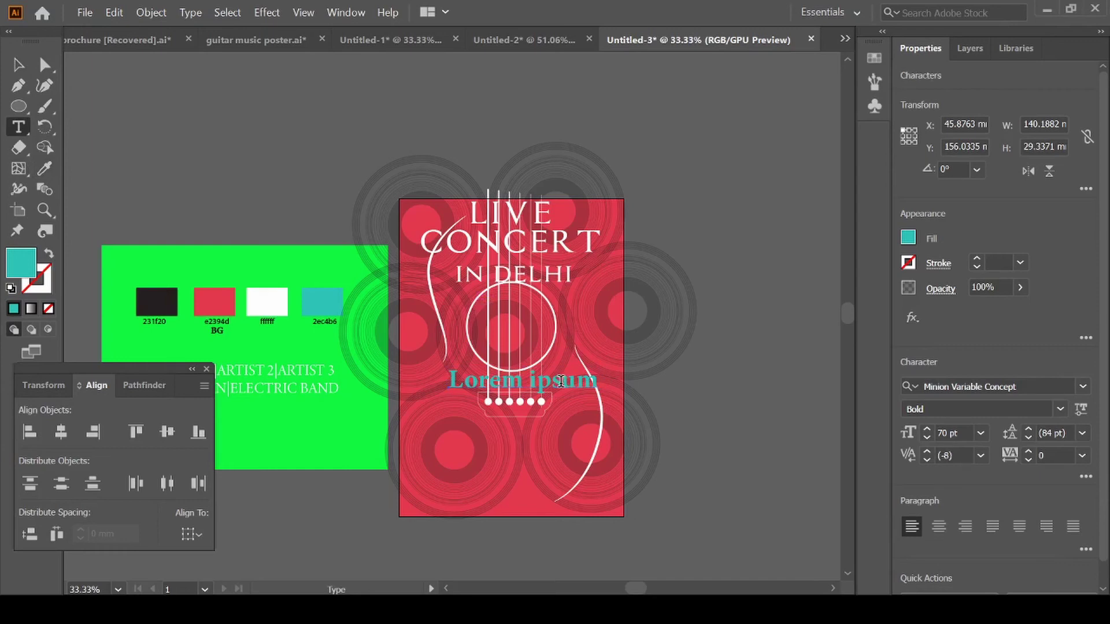
pyautogui.press('Right')
pyautogui.press('BackSpace')
pyautogui.press('BackSpace')
pyautogui.press('BackSpace')
pyautogui.press('BackSpace')
pyautogui.press('BackSpace')
pyautogui.press('BackSpace')
pyautogui.press('BackSpace')
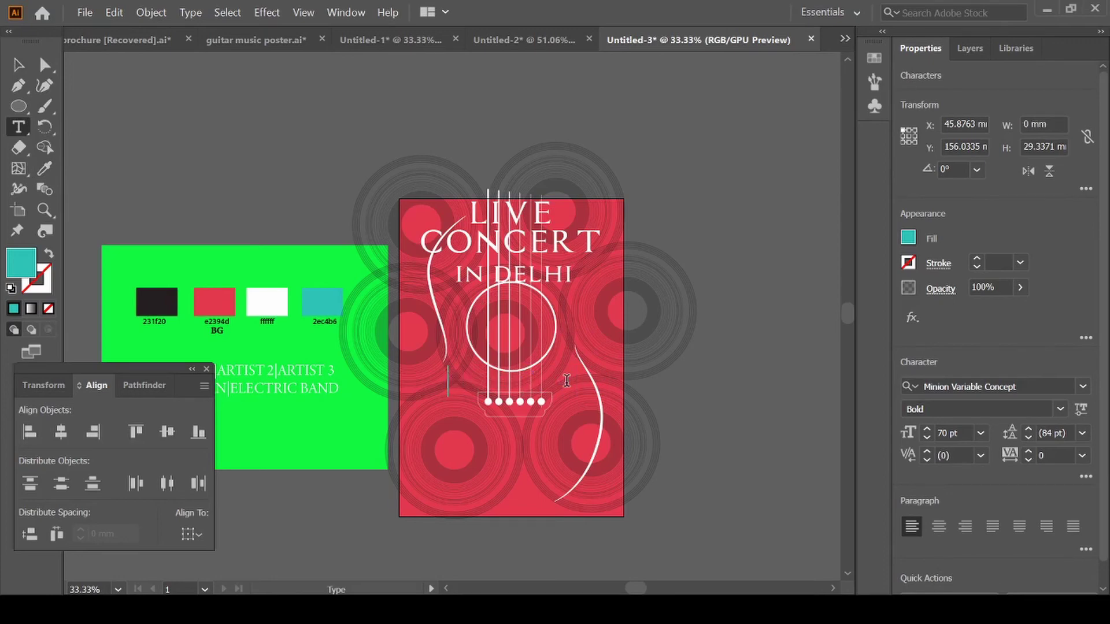
pyautogui.write('25')
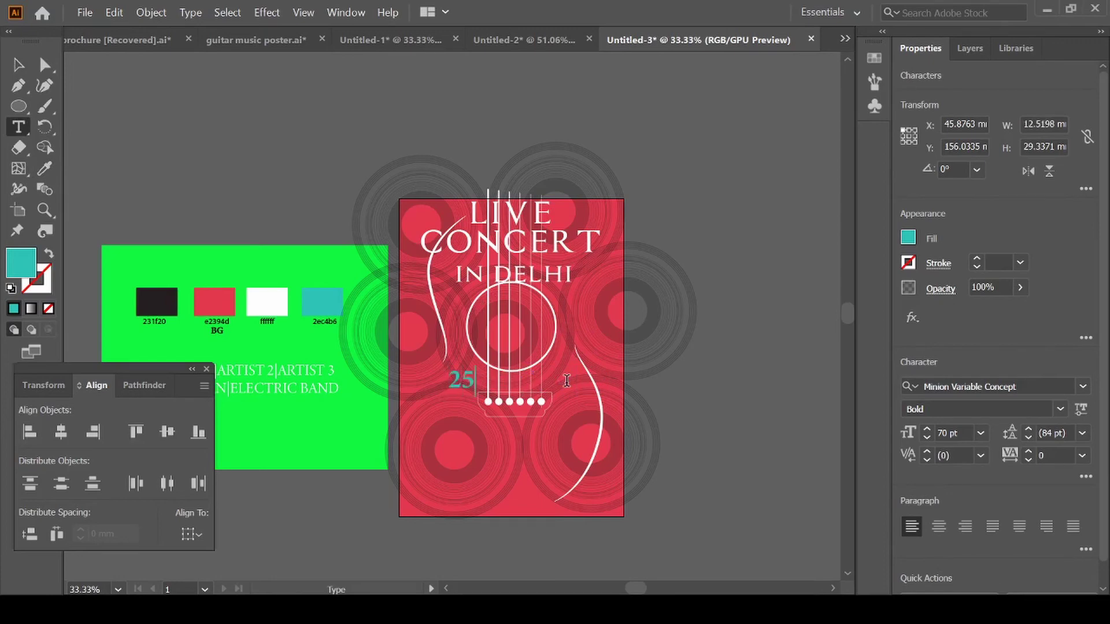
pyautogui.write('th')
pyautogui.write(' oct')
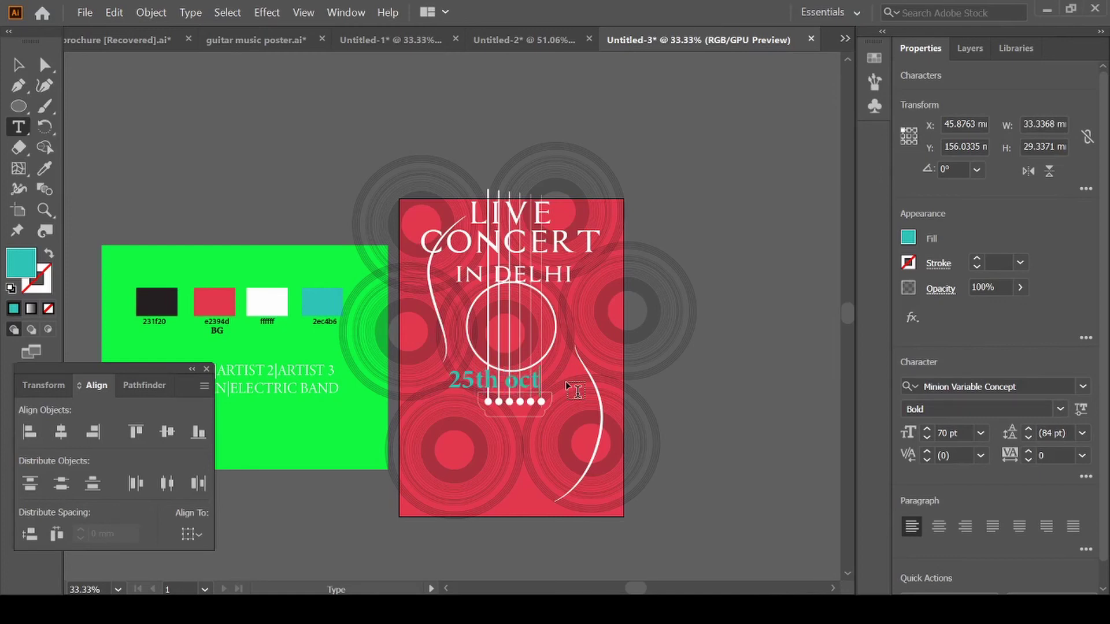
# Centre the date above the bridge and set its size to 80 pt
pyautogui.click(19, 65)
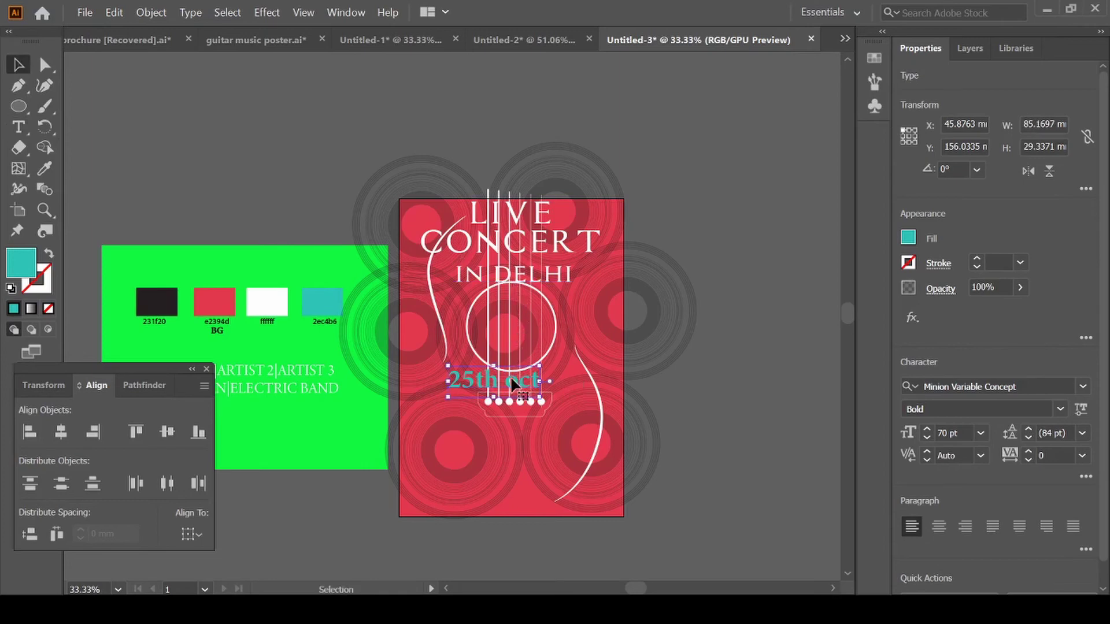
pyautogui.moveTo(511, 379); pyautogui.dragTo(525, 376)
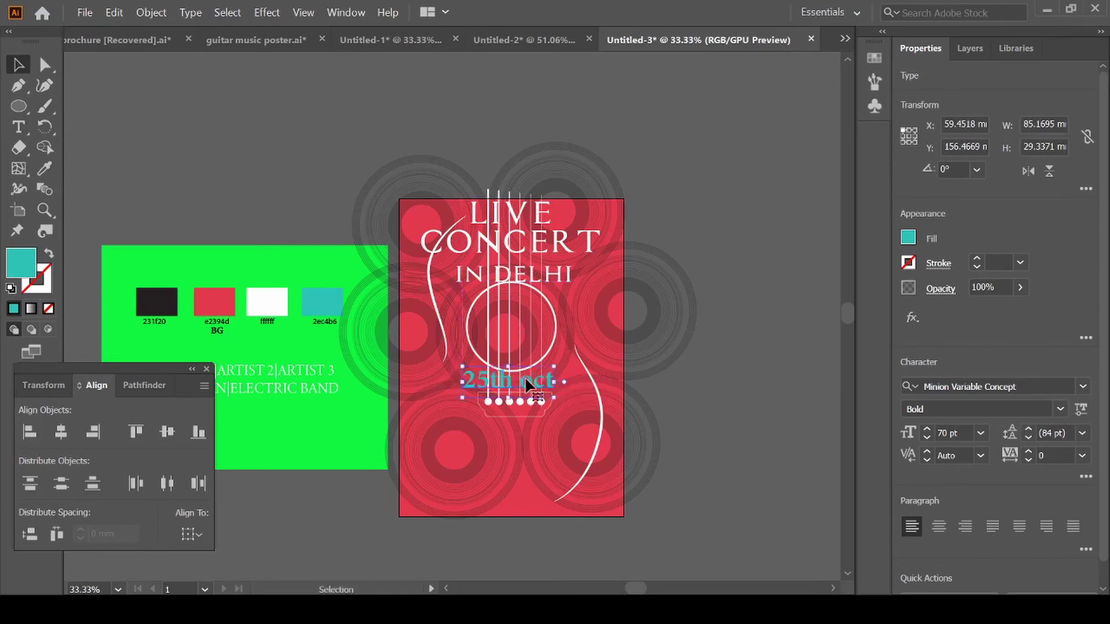
pyautogui.click(963, 433)
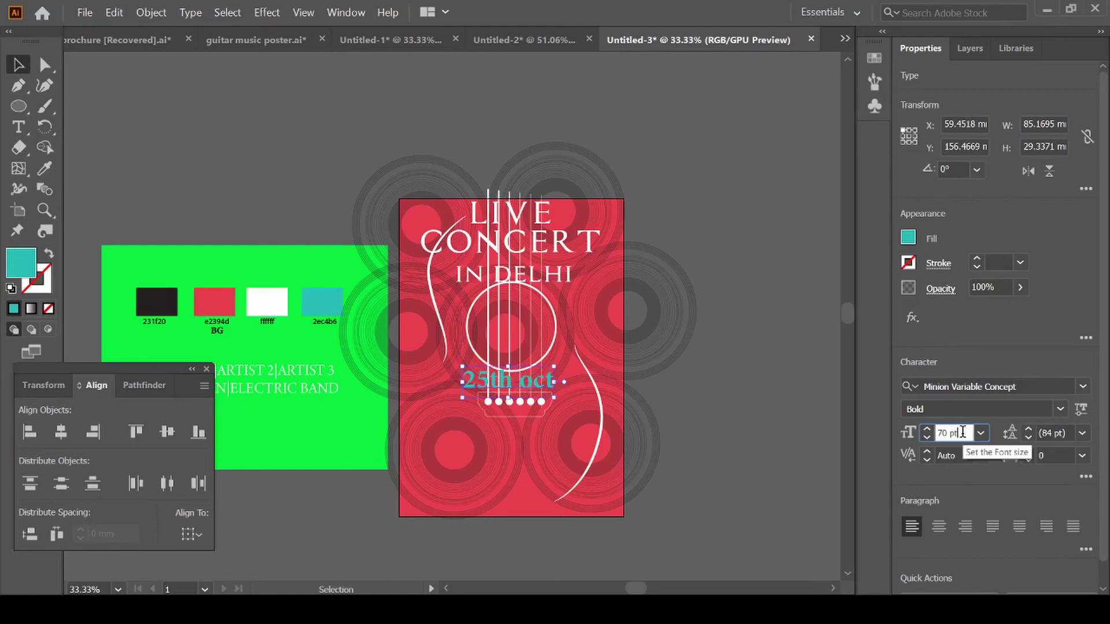
pyautogui.press('BackSpace')
pyautogui.press('BackSpace')
pyautogui.press('BackSpace')
pyautogui.press('BackSpace')
pyautogui.write('6')
pyautogui.press('Return')
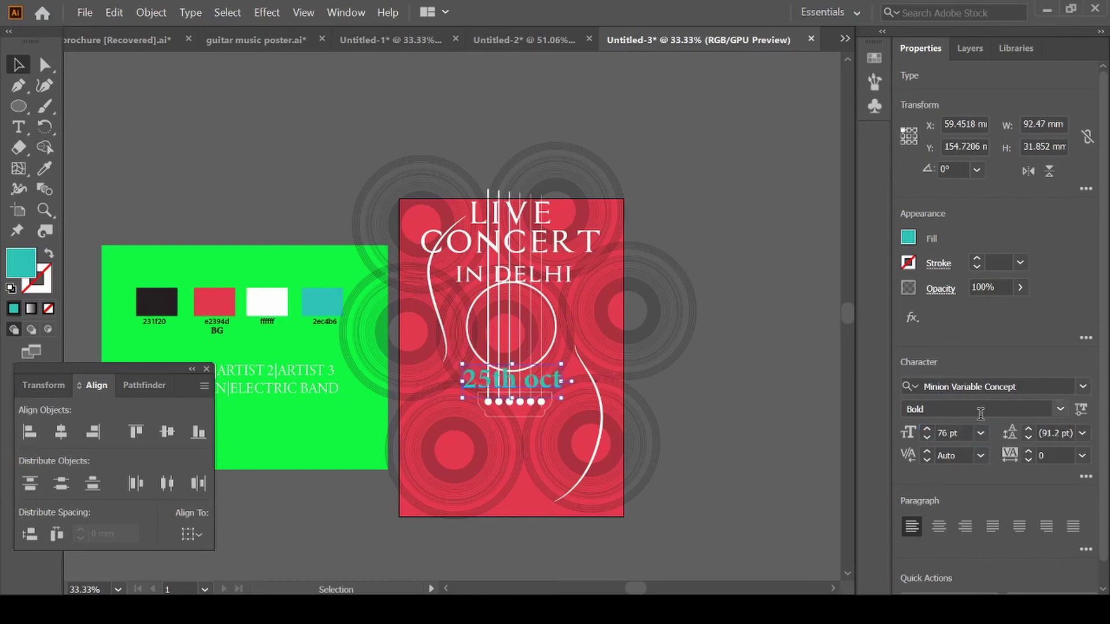
pyautogui.doubleClick(966, 433)
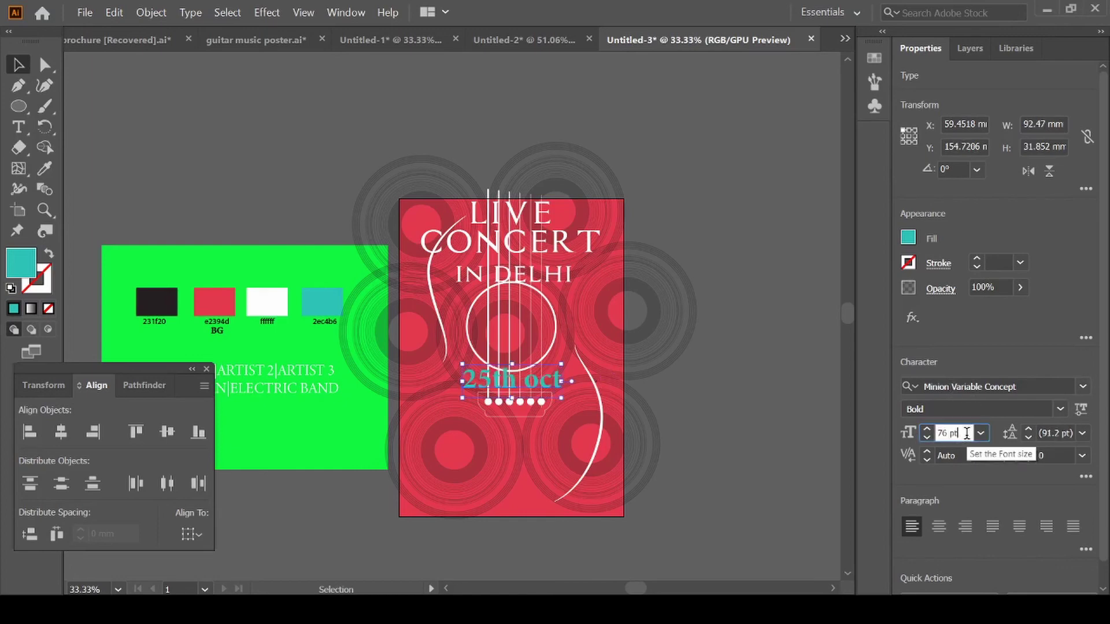
pyautogui.press('BackSpace')
pyautogui.press('BackSpace')
pyautogui.press('BackSpace')
pyautogui.press('BackSpace')
pyautogui.press('BackSpace')
pyautogui.write('8')
pyautogui.write('0')
pyautogui.press('Return')
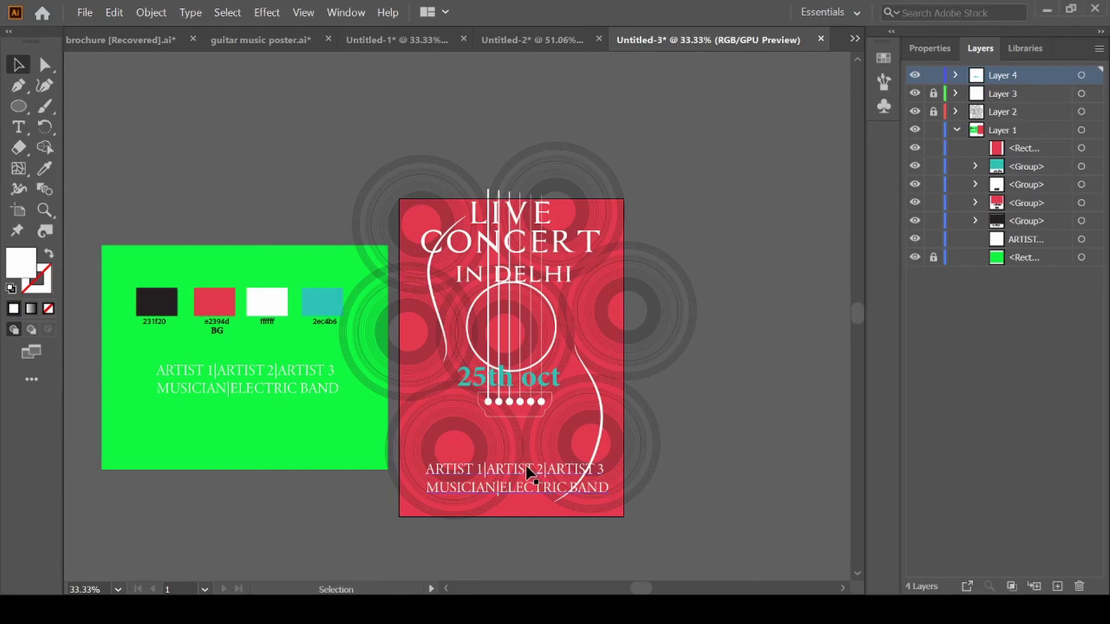
# Select the artist names text and view its properties
pyautogui.click(528, 469)
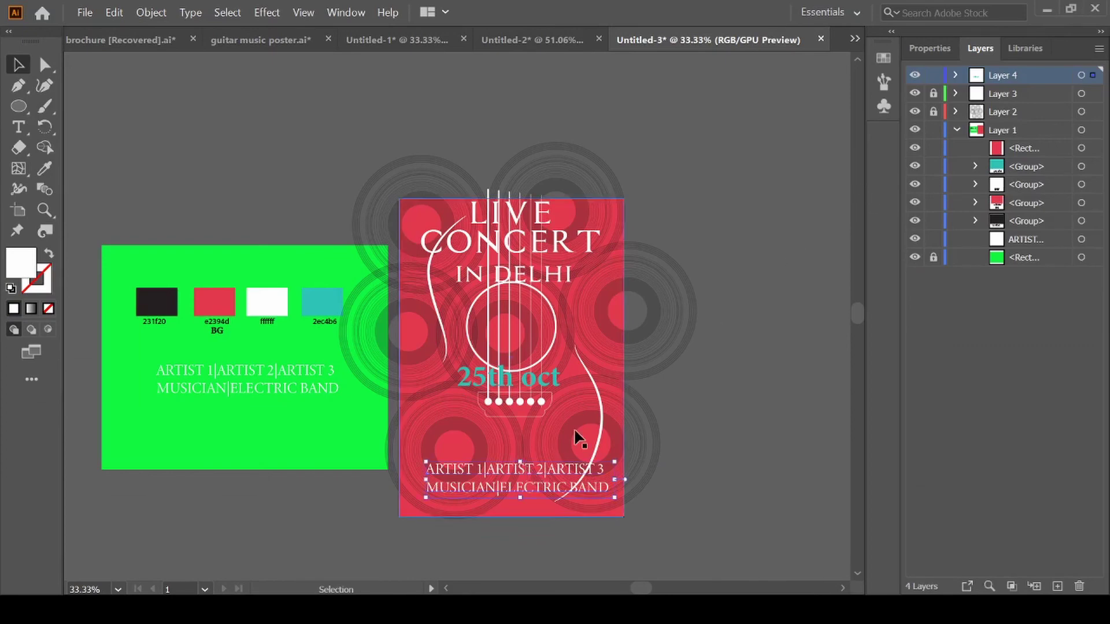
pyautogui.click(927, 48)
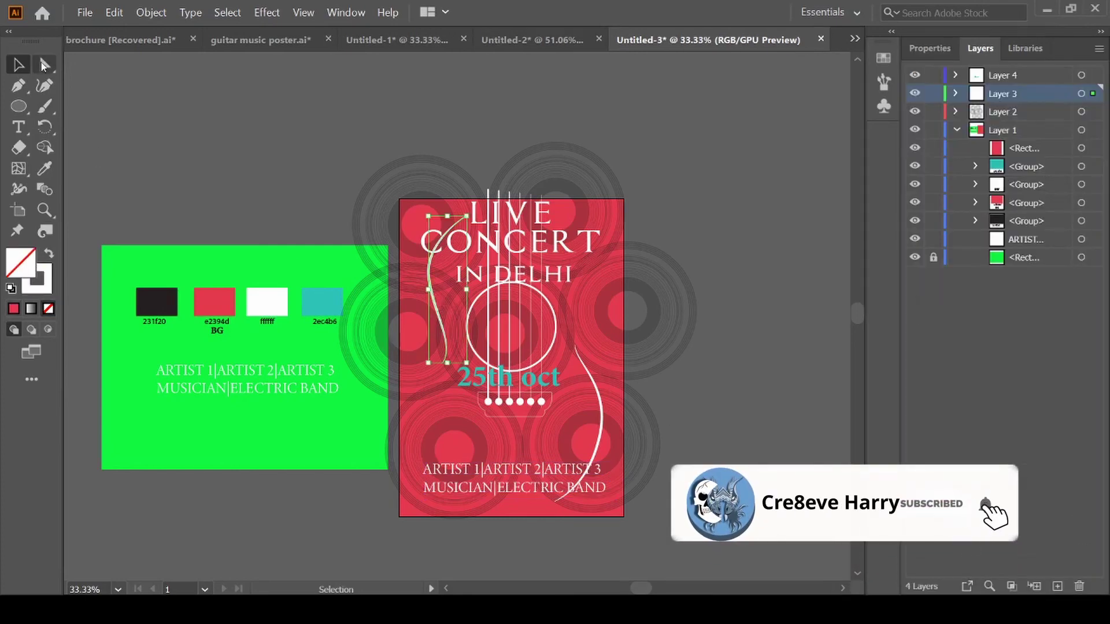
# Pull the left guitar curve's top anchor upward with Direct Selection
pyautogui.click(332, 207)
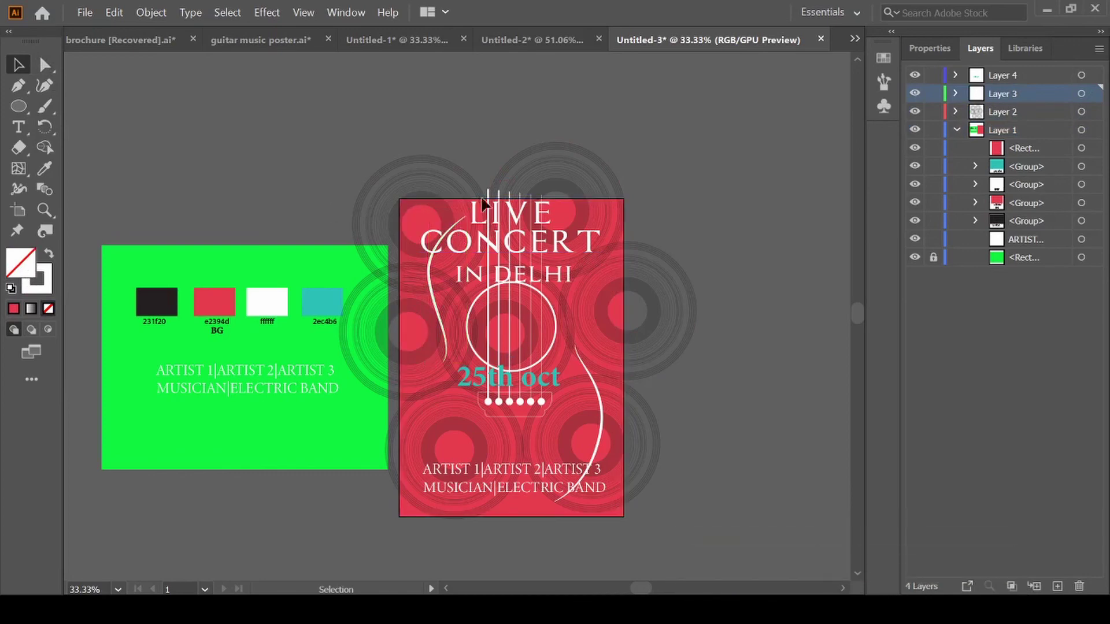
pyautogui.click(455, 222)
pyautogui.hotkey('ctrl', '+')
pyautogui.hotkey('ctrl', '+')
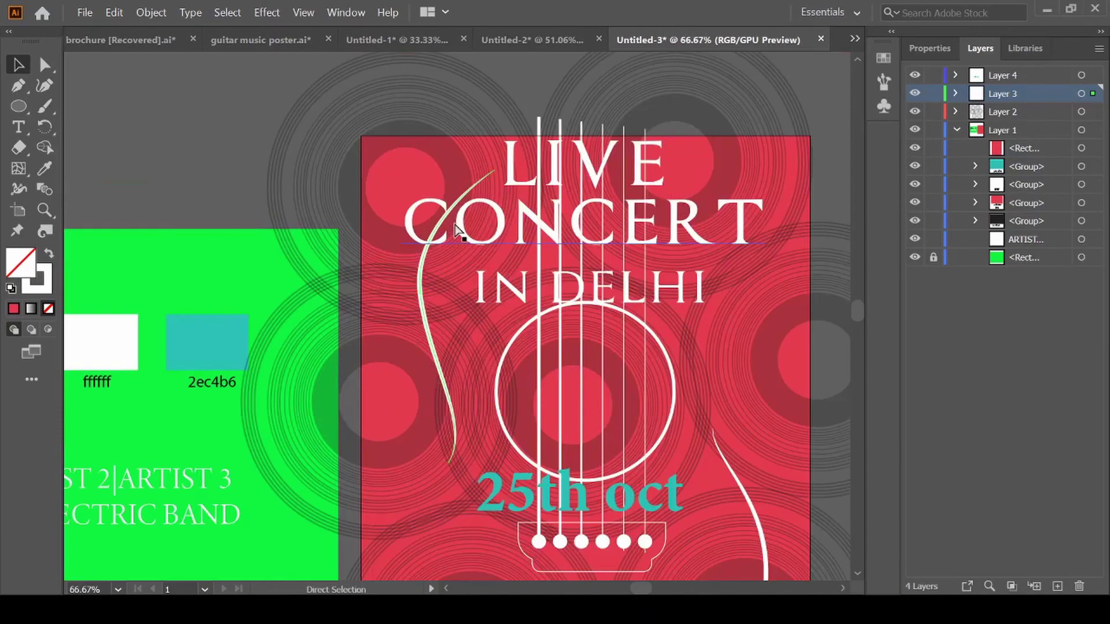
pyautogui.hotkey('ctrl', '+')
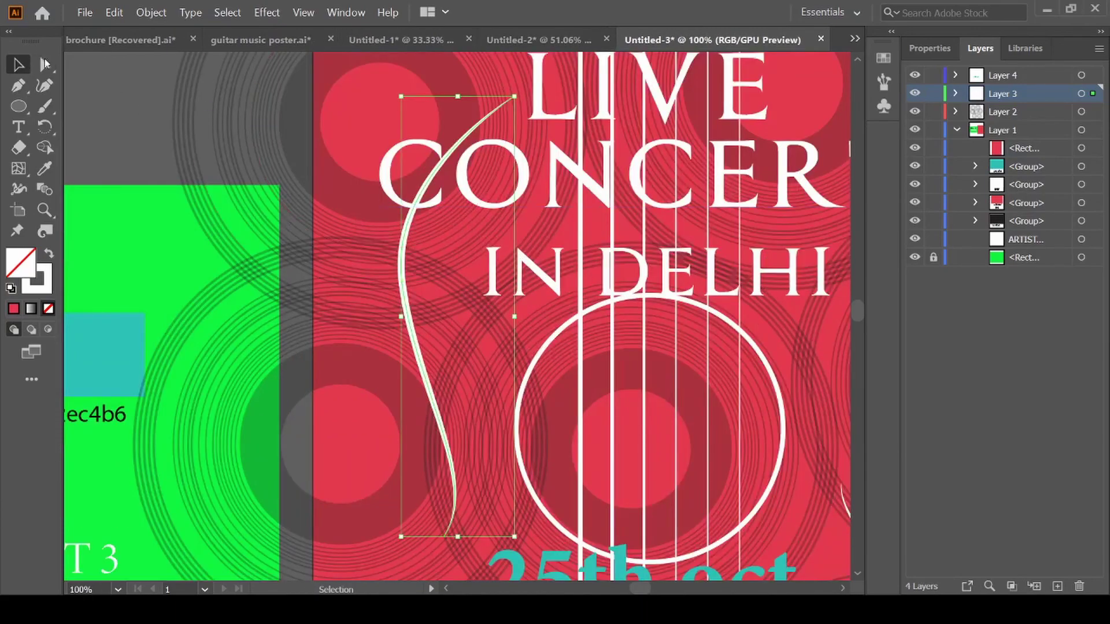
pyautogui.click(45, 64)
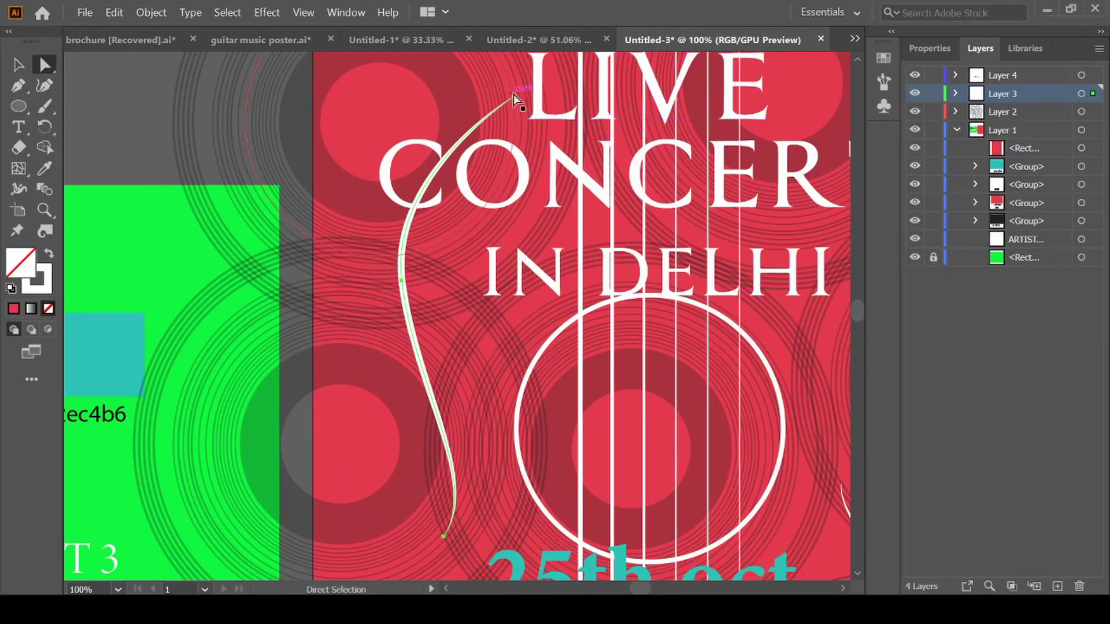
pyautogui.moveTo(515, 96)
pyautogui.mouseDown()
pyautogui.moveTo(488, 98)
pyautogui.moveTo(505, 52)
pyautogui.mouseUp()
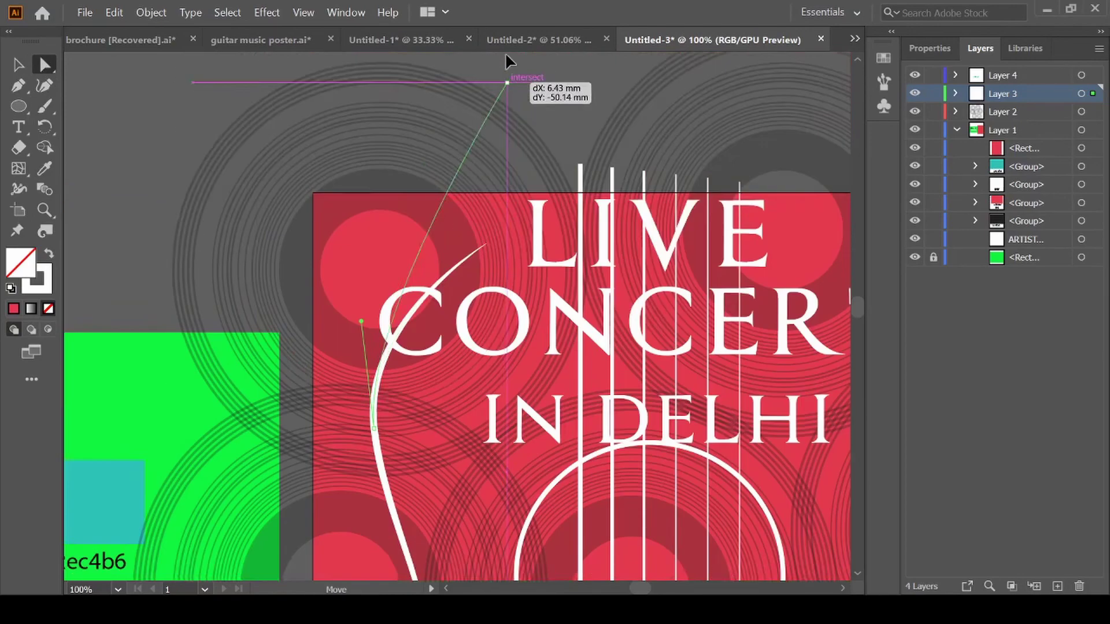
pyautogui.hotkey('ctrl', '-')
pyautogui.scroll(-4, 515, 199)
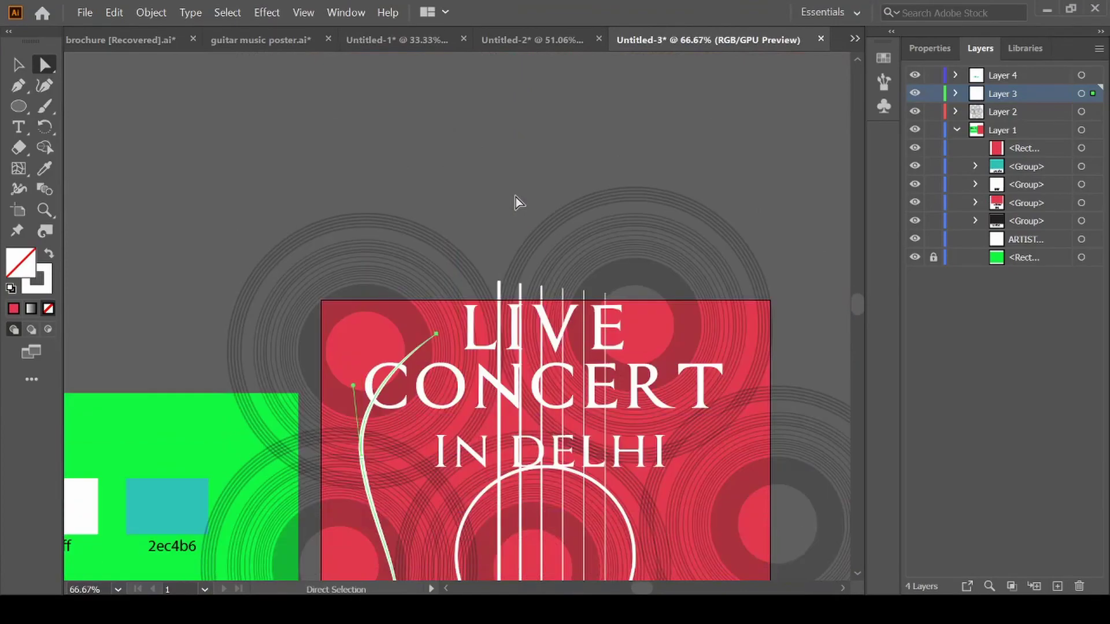
pyautogui.scroll(-1, 516, 196)
pyautogui.moveTo(436, 208); pyautogui.dragTo(439, 196)
pyautogui.scroll(-3, 439, 197)
pyautogui.scroll(-3, 439, 202)
# Shift the right guitar curve right and pull its top anchor up and right
pyautogui.click(720, 338)
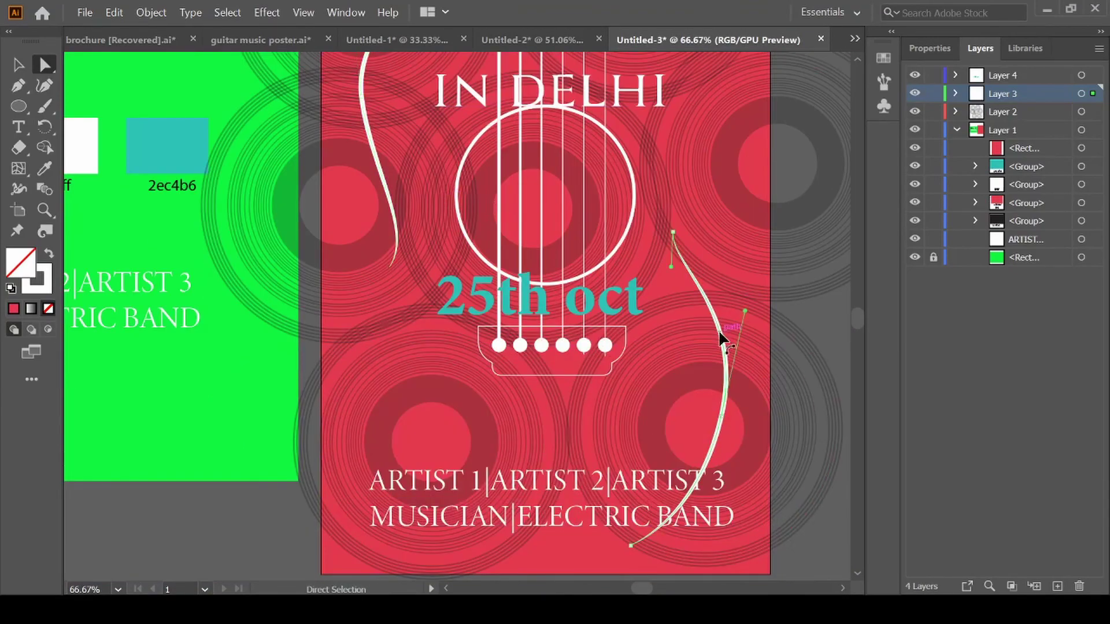
pyautogui.press('v')
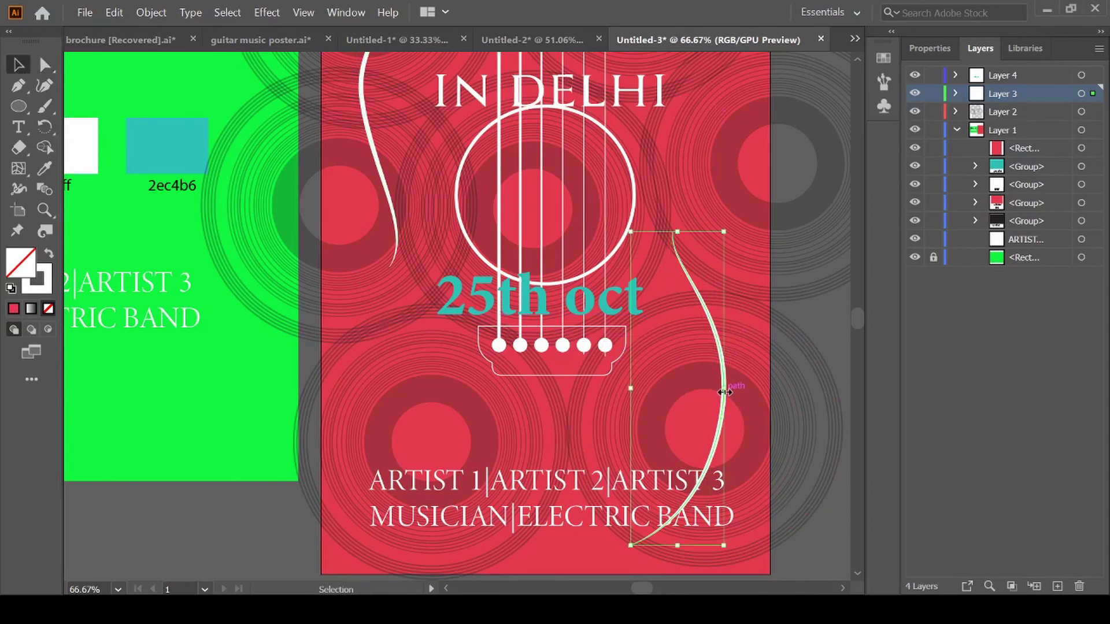
pyautogui.click(705, 391)
pyautogui.moveTo(724, 390); pyautogui.dragTo(738, 391)
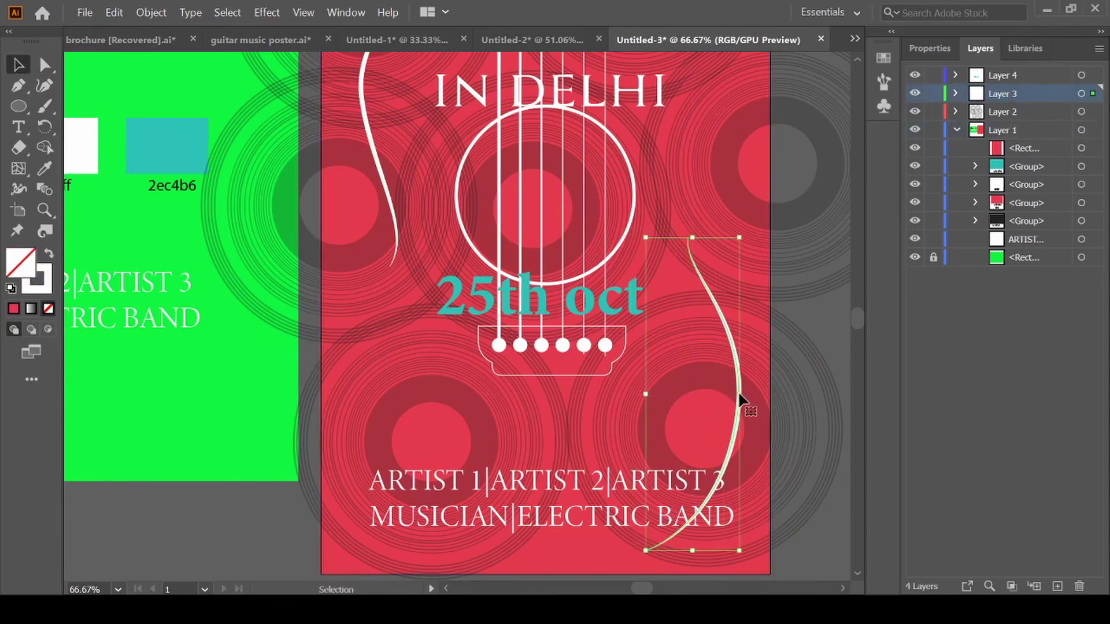
pyautogui.press('a')
pyautogui.click(826, 318)
pyautogui.click(702, 277)
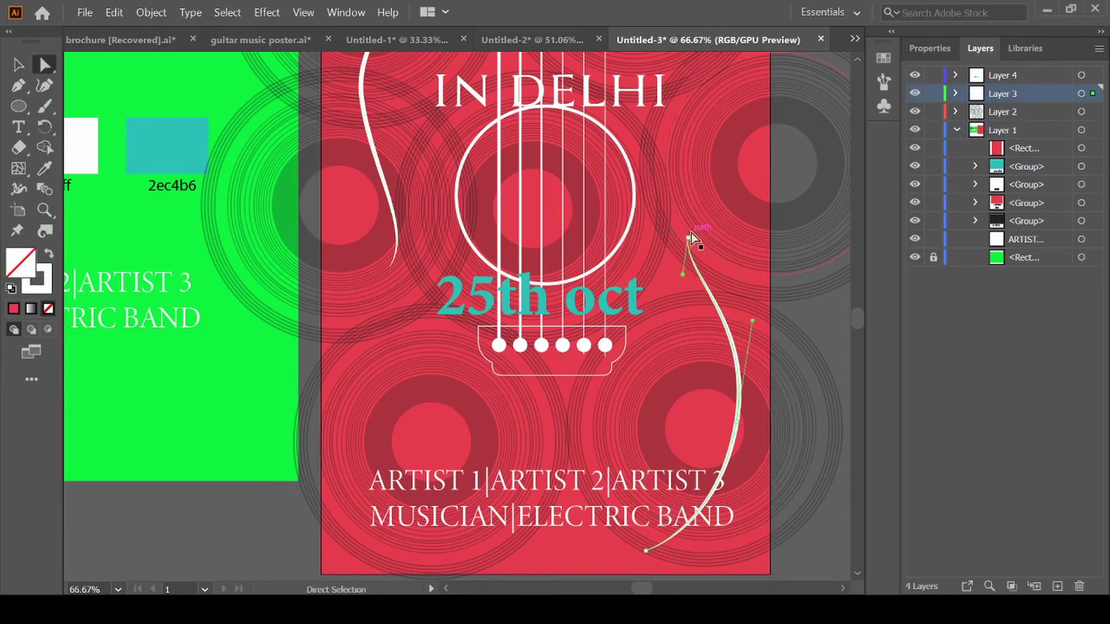
pyautogui.moveTo(689, 240); pyautogui.dragTo(700, 229)
pyautogui.click(708, 175)
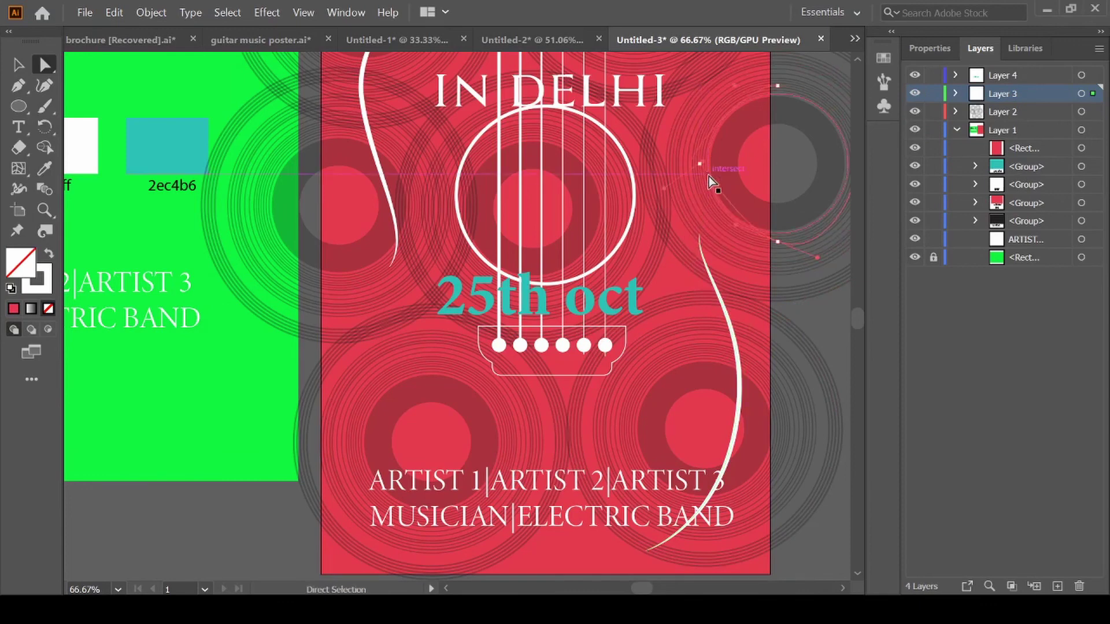
# Lock Layer 2 and the red backdrop while raising and smoothing the right curve's top
pyautogui.click(933, 111)
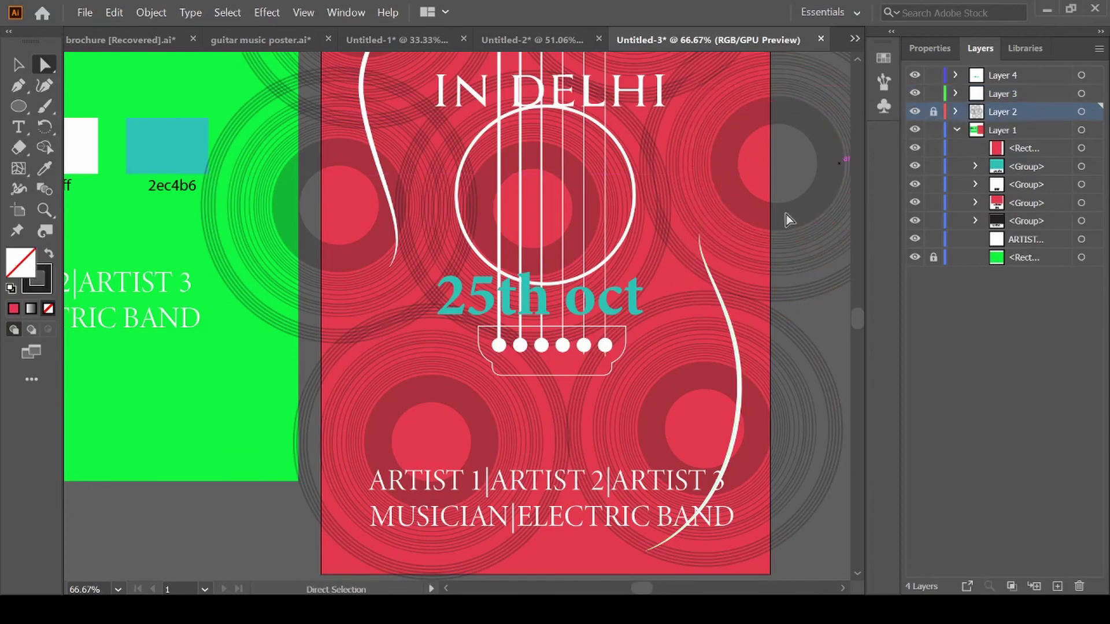
pyautogui.click(699, 234)
pyautogui.moveTo(700, 235); pyautogui.dragTo(697, 204)
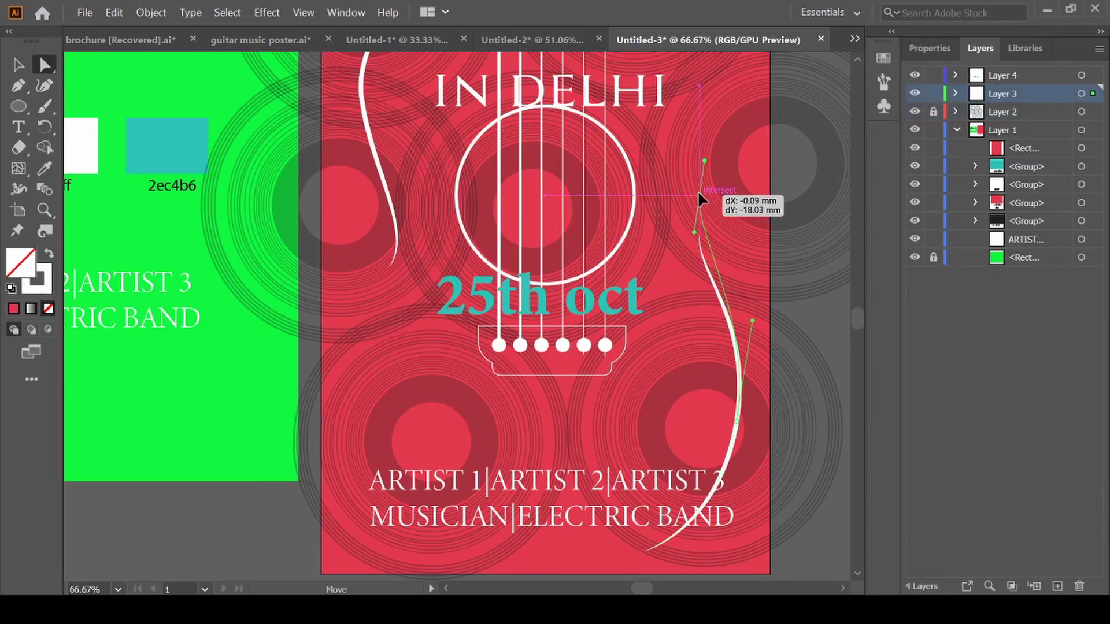
pyautogui.click(689, 256)
pyautogui.click(933, 148)
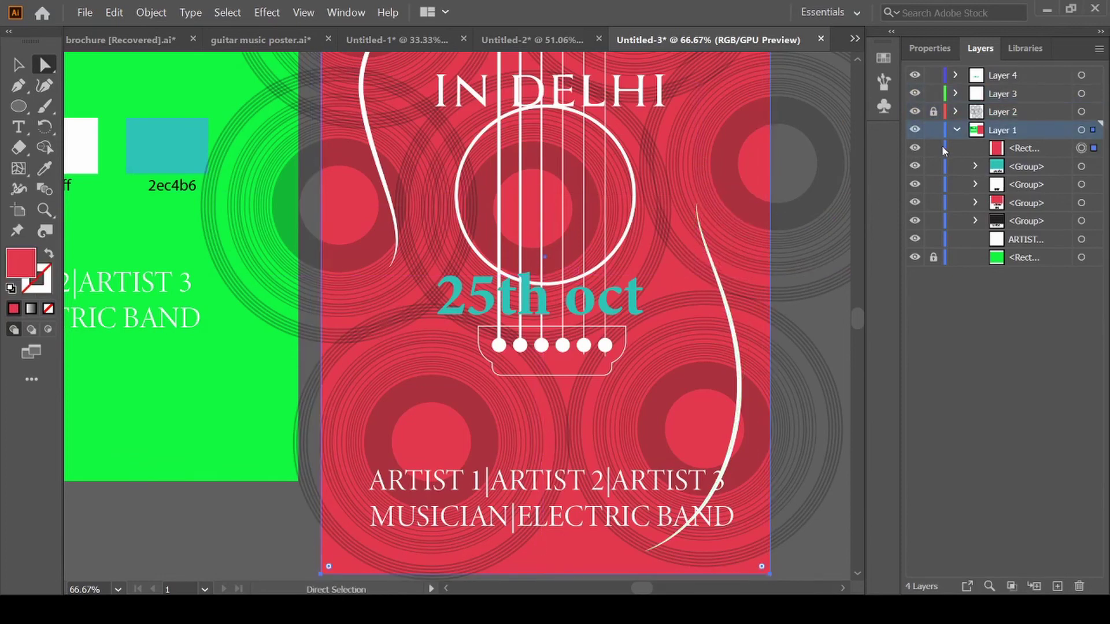
pyautogui.click(698, 204)
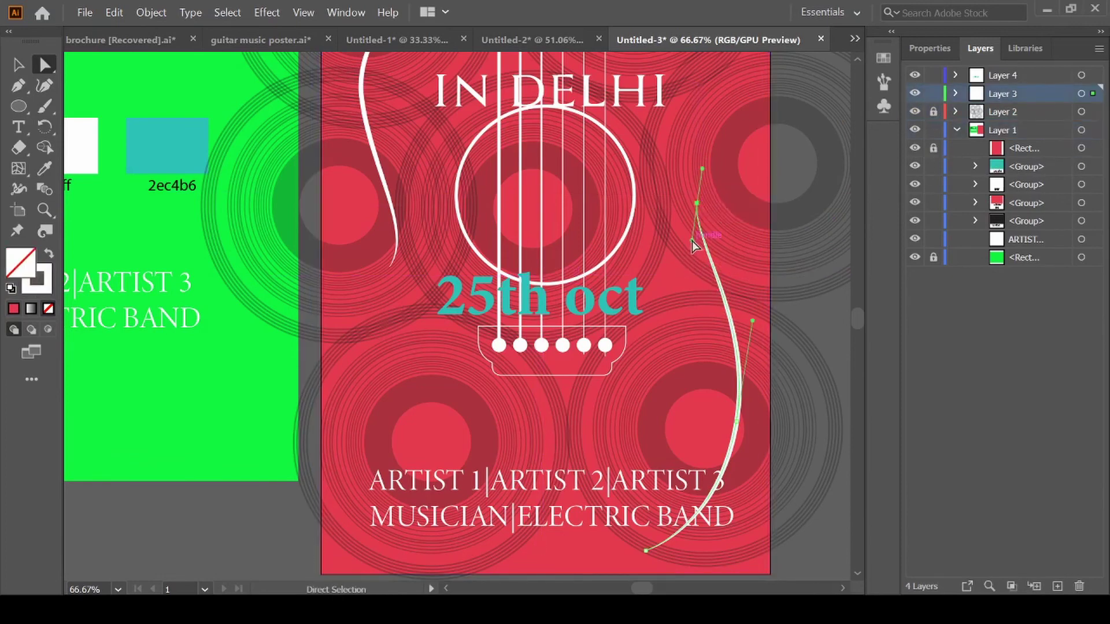
pyautogui.moveTo(692, 241); pyautogui.dragTo(685, 257)
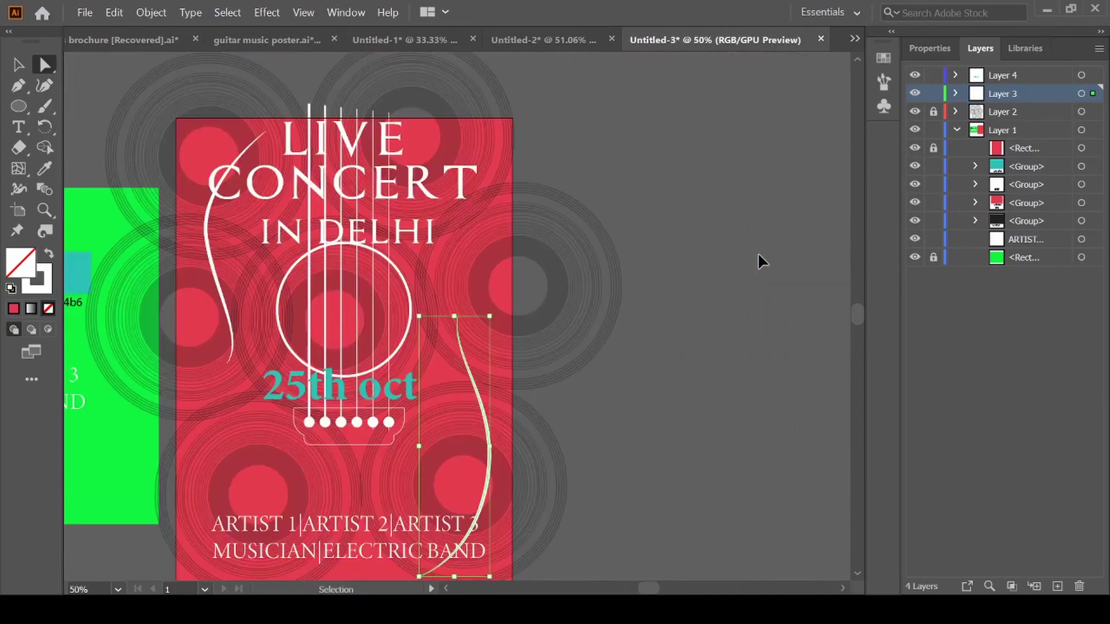
# Raise the left curve's top anchor and reshape its handle toward the LIVE title
pyautogui.hotkey('ctrl', '-')
pyautogui.click(705, 334)
pyautogui.scroll(-2, 706, 335)
pyautogui.hscroll(-2, 706, 334)
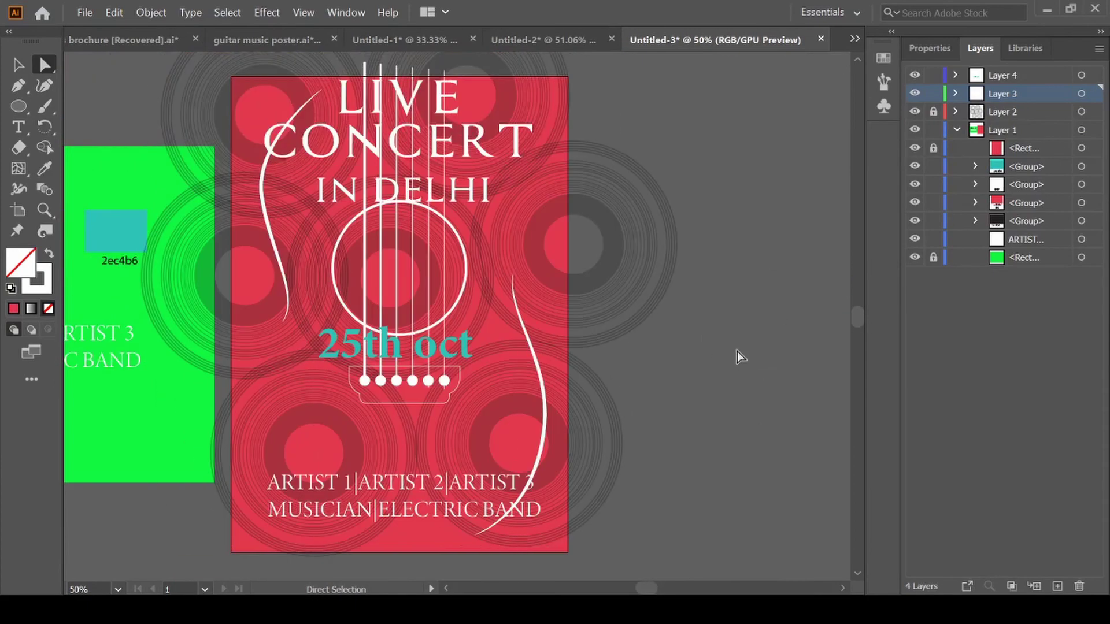
pyautogui.moveTo(308, 99); pyautogui.dragTo(313, 86)
pyautogui.moveTo(255, 140); pyautogui.dragTo(246, 129)
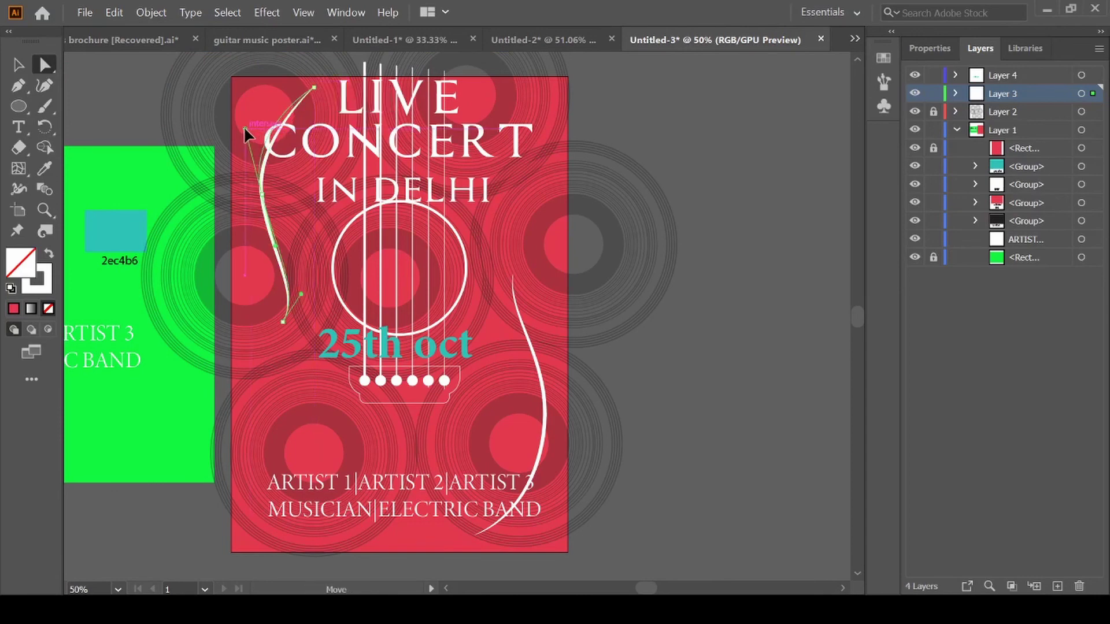
pyautogui.click(680, 141)
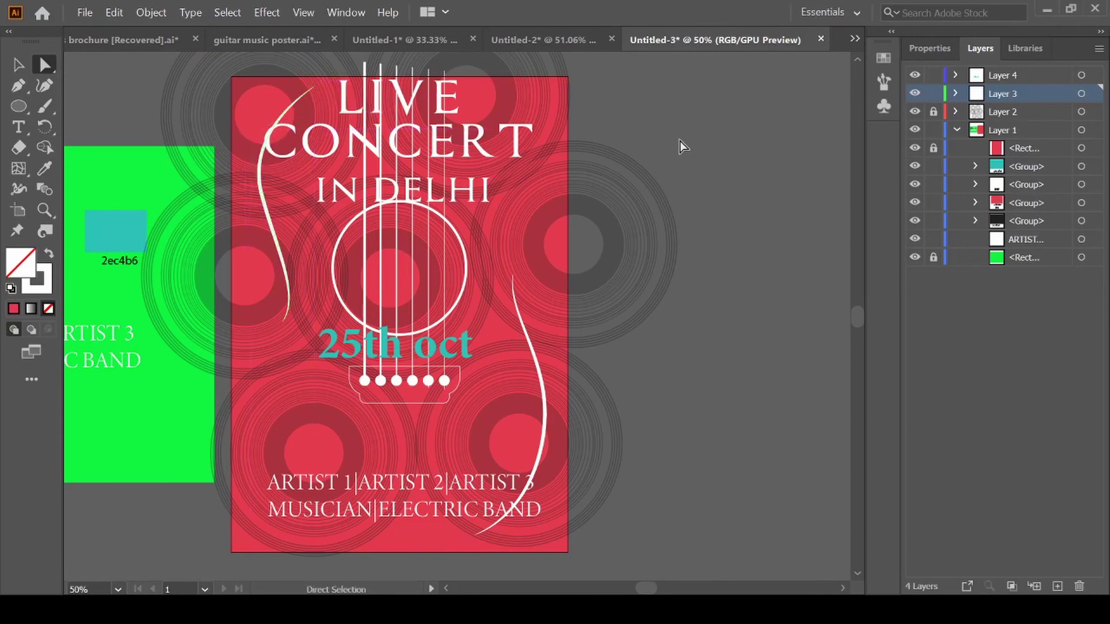
# Move the bridge shape and peg circles lower on the poster
pyautogui.click(404, 404)
pyautogui.press('v')
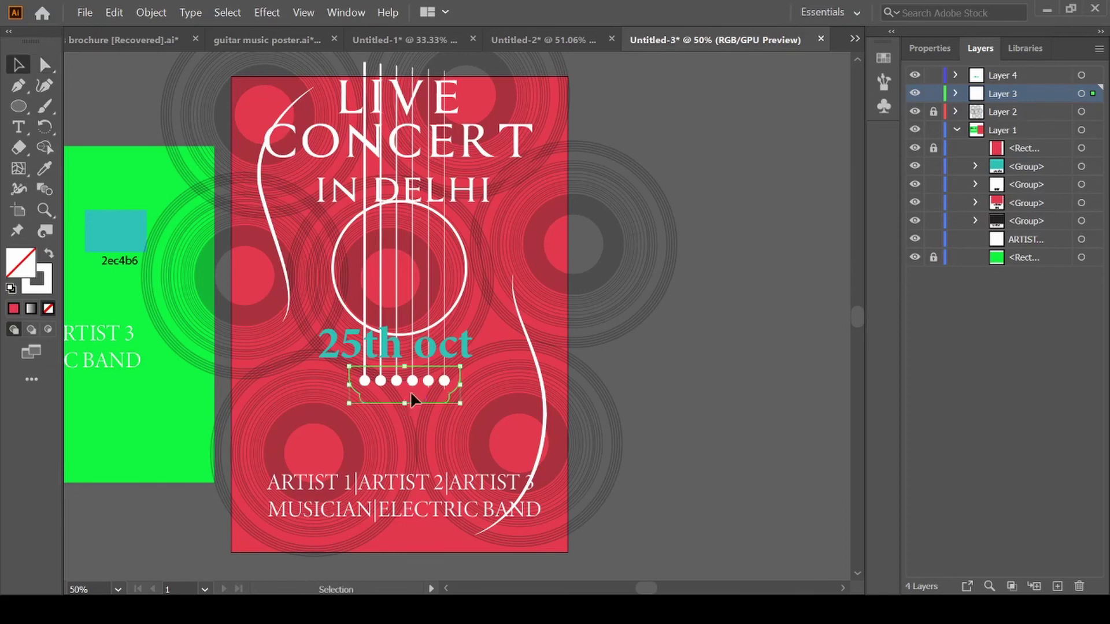
pyautogui.moveTo(448, 396); pyautogui.dragTo(445, 420)
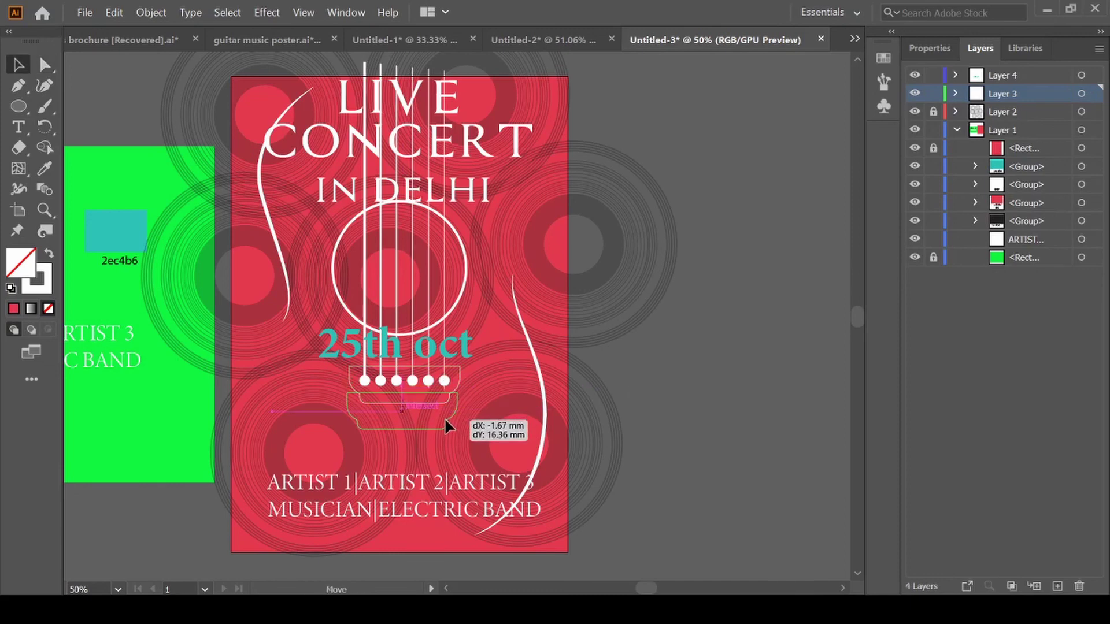
pyautogui.moveTo(414, 377); pyautogui.dragTo(412, 400)
# Extend all six strings down to the bridge pegs and raise the artist names
pyautogui.press('a')
pyautogui.click(365, 381)
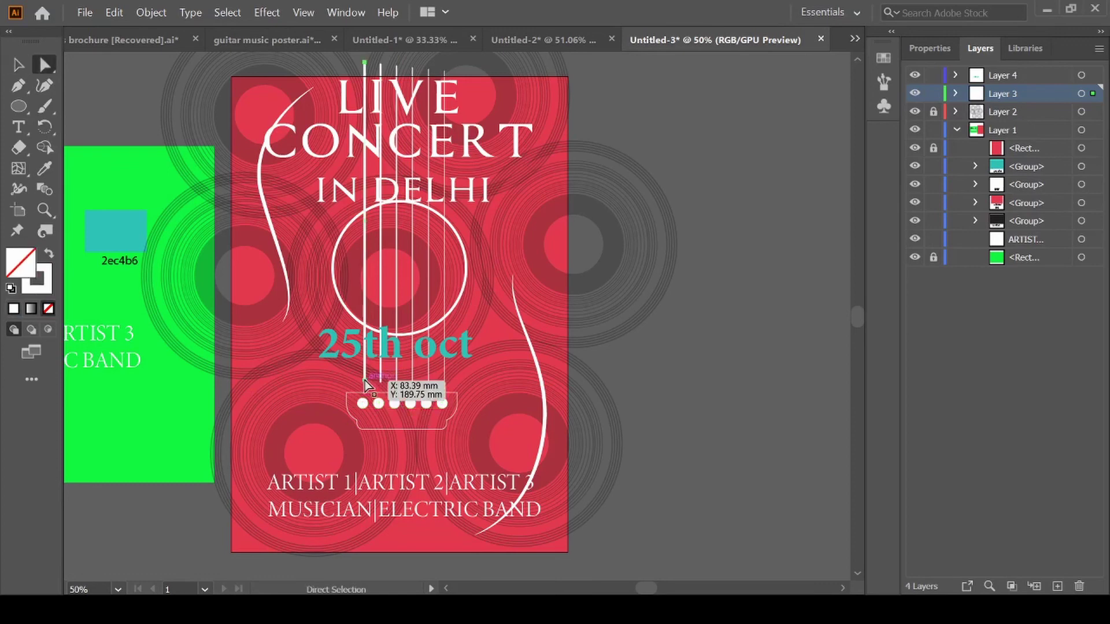
pyautogui.moveTo(365, 384); pyautogui.dragTo(373, 400)
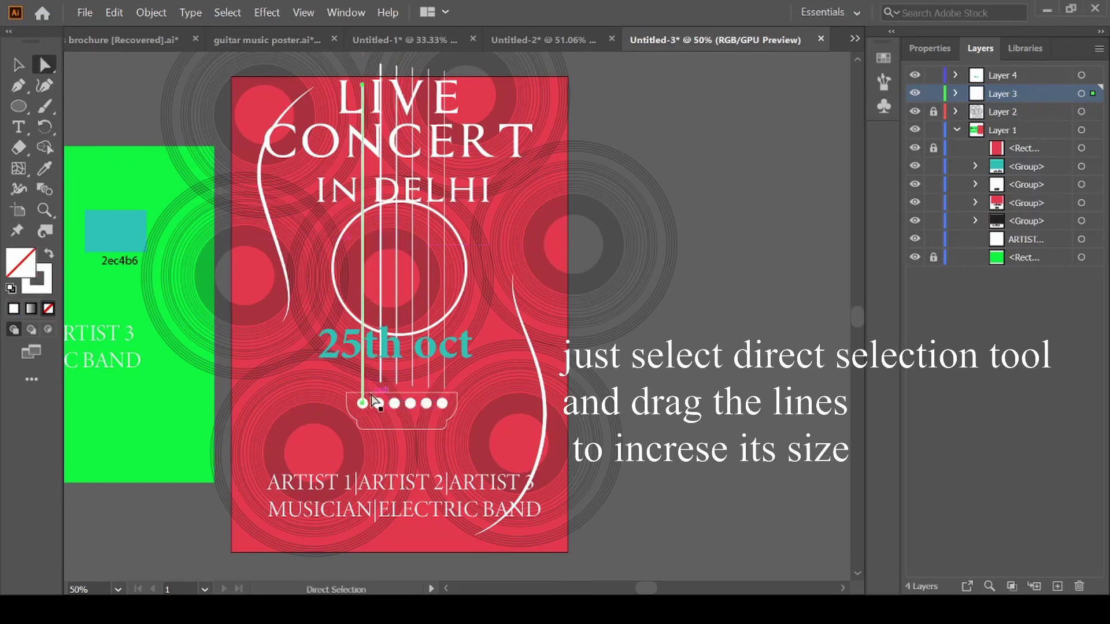
pyautogui.moveTo(380, 359); pyautogui.dragTo(380, 403)
pyautogui.moveTo(397, 359)
pyautogui.mouseDown()
pyautogui.moveTo(394, 401)
pyautogui.moveTo(443, 403)
pyautogui.mouseUp()
pyautogui.click(427, 379)
pyautogui.click(444, 382)
pyautogui.click(708, 412)
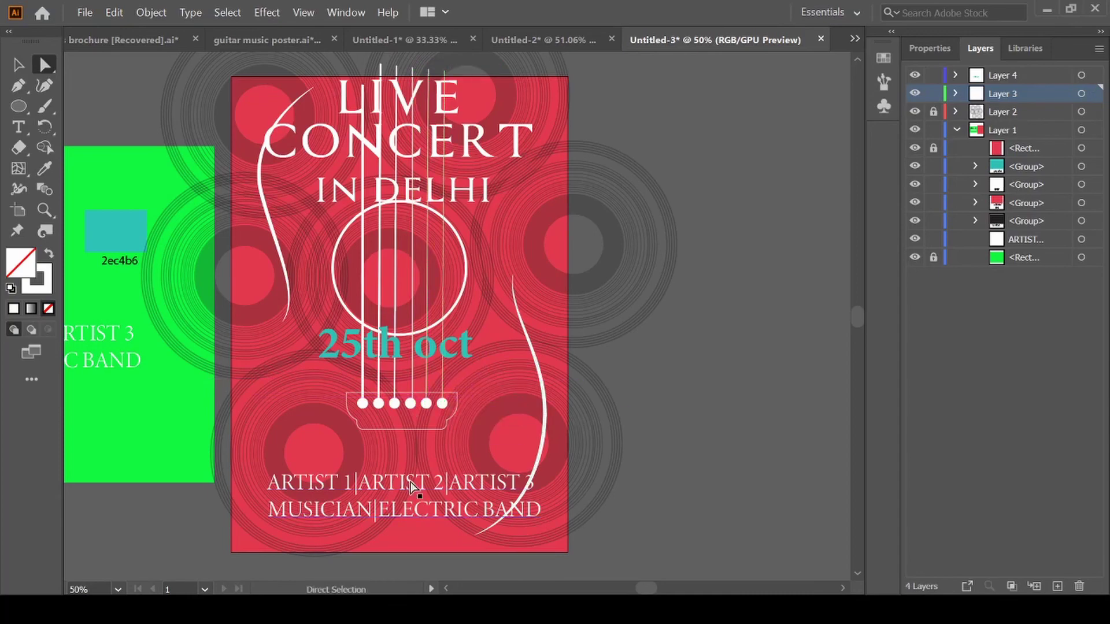
pyautogui.moveTo(410, 482); pyautogui.dragTo(411, 460)
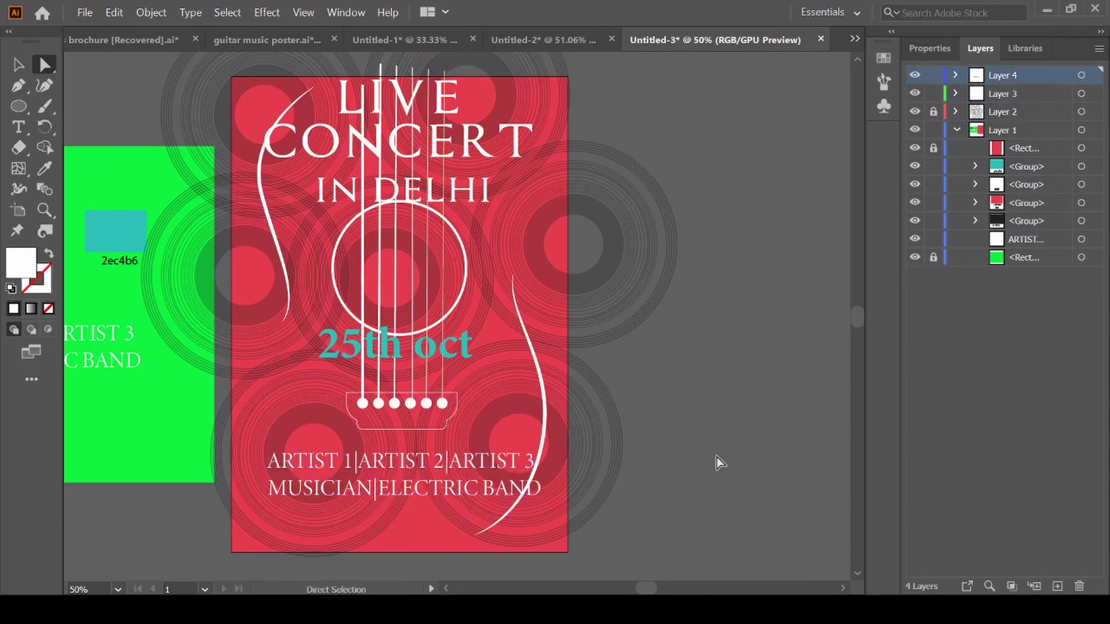
# Unlock Layer 2 and the green rectangle, then move it left beside the poster
pyautogui.hotkey('ctrl', '-')
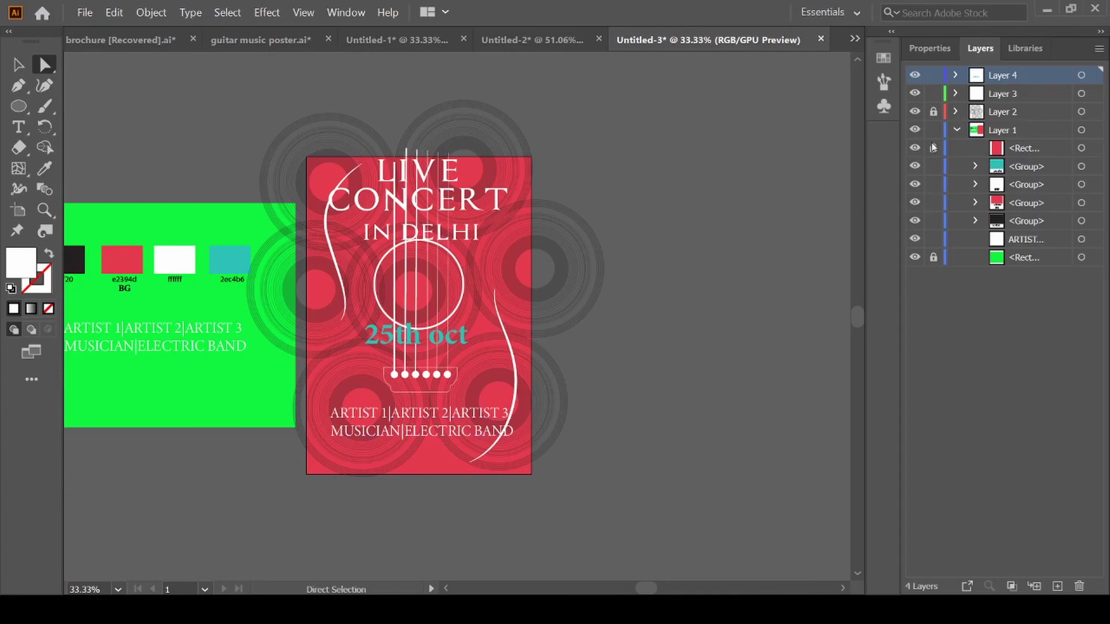
pyautogui.click(933, 112)
pyautogui.hscroll(-3, 393, 159)
pyautogui.moveTo(162, 234); pyautogui.dragTo(354, 453)
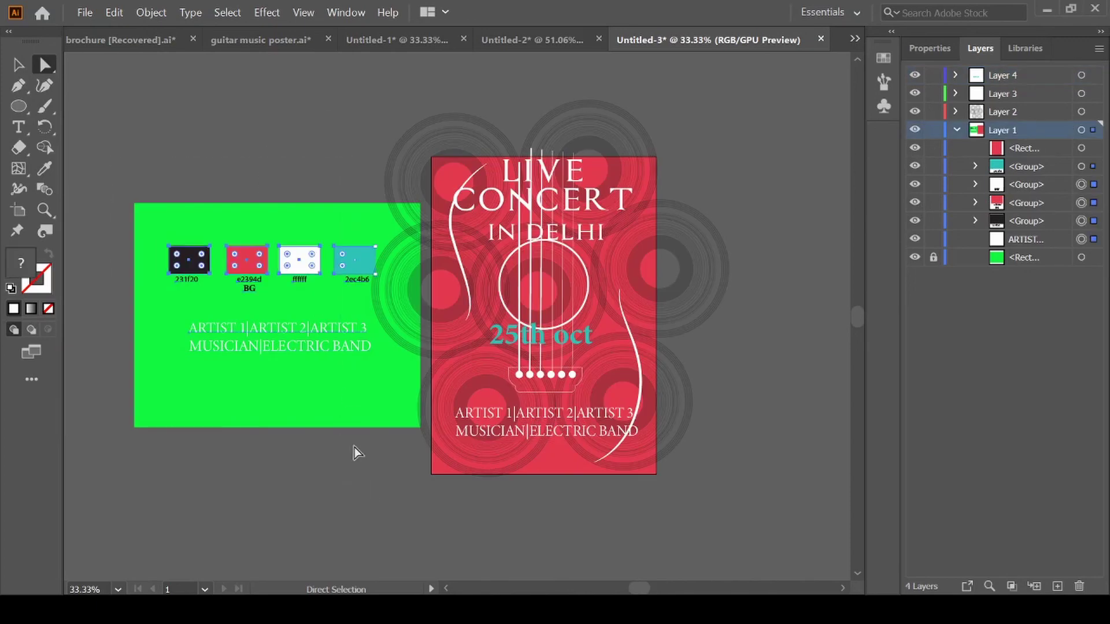
pyautogui.click(933, 257)
pyautogui.moveTo(268, 407); pyautogui.dragTo(108, 414)
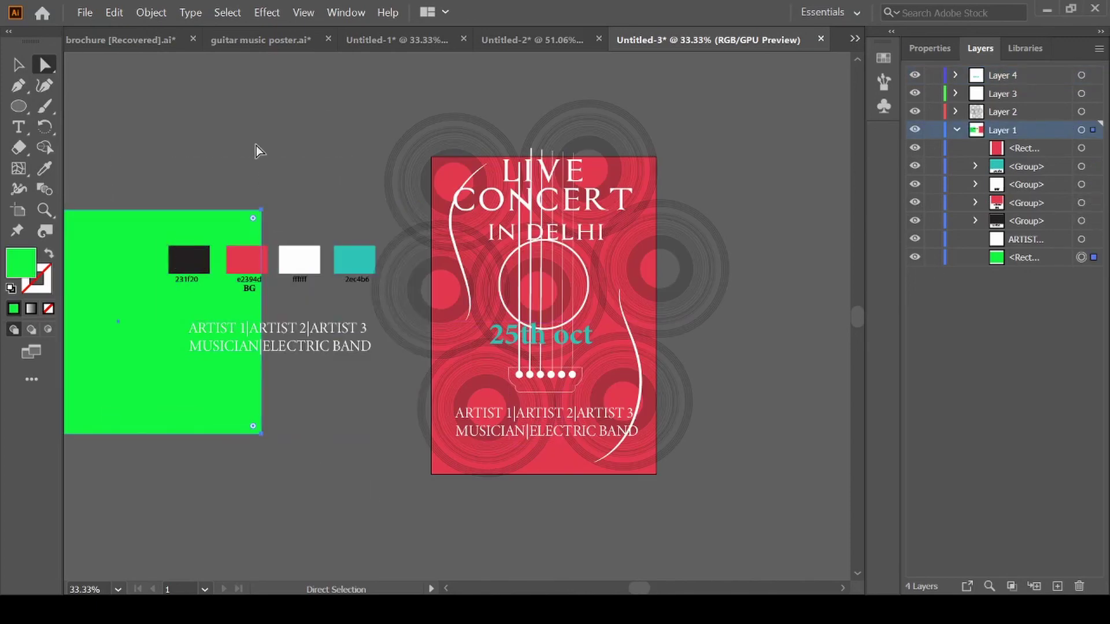
pyautogui.keyDown('shift'); pyautogui.click(379, 377); pyautogui.keyUp('shift')
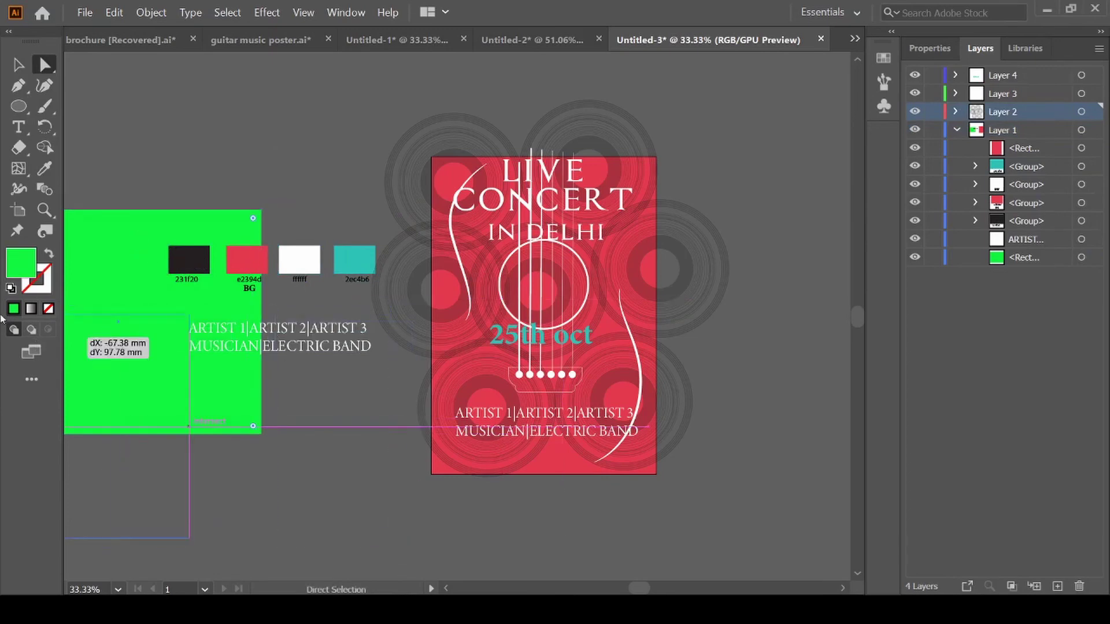
pyautogui.scroll(-1, 458, 483)
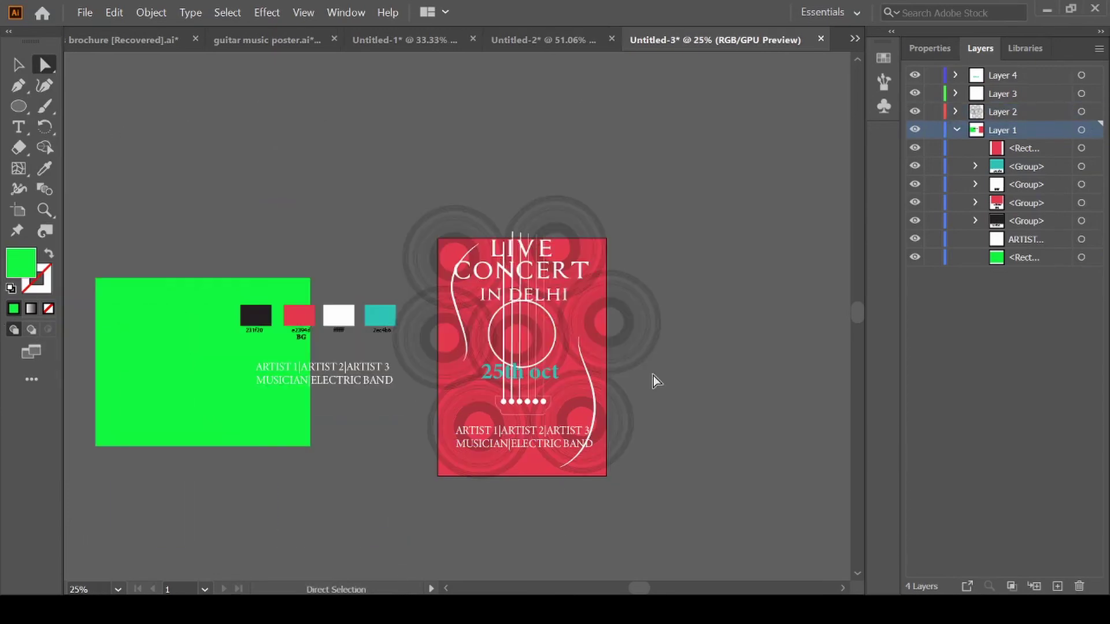
pyautogui.press('m')
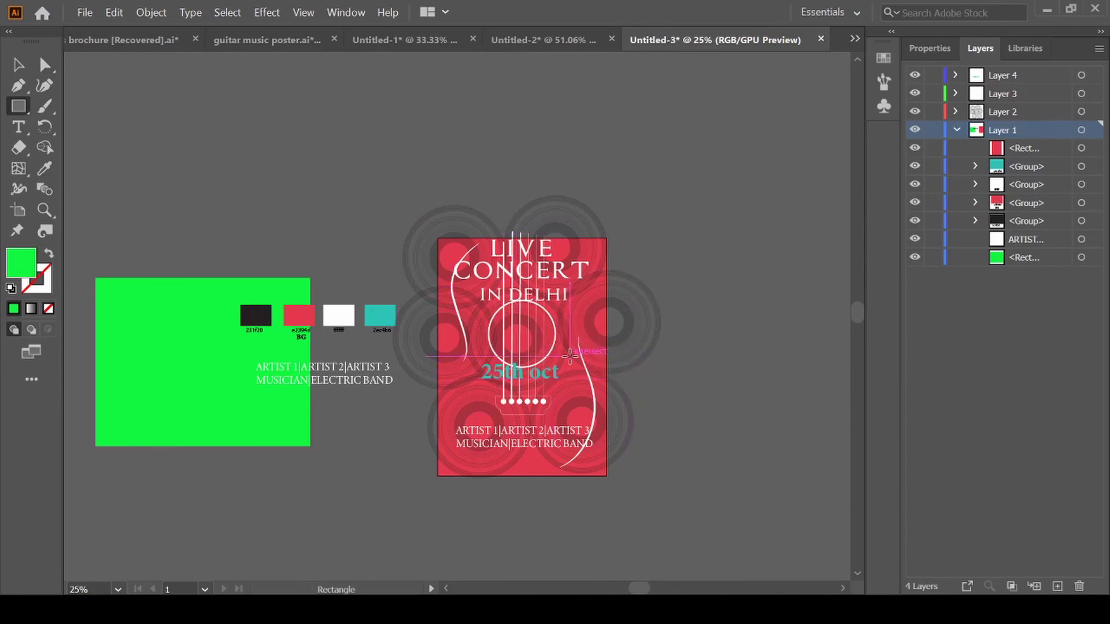
# Draw a 210 × 297 mm rectangle through the Rectangle dialog
pyautogui.click(570, 356)
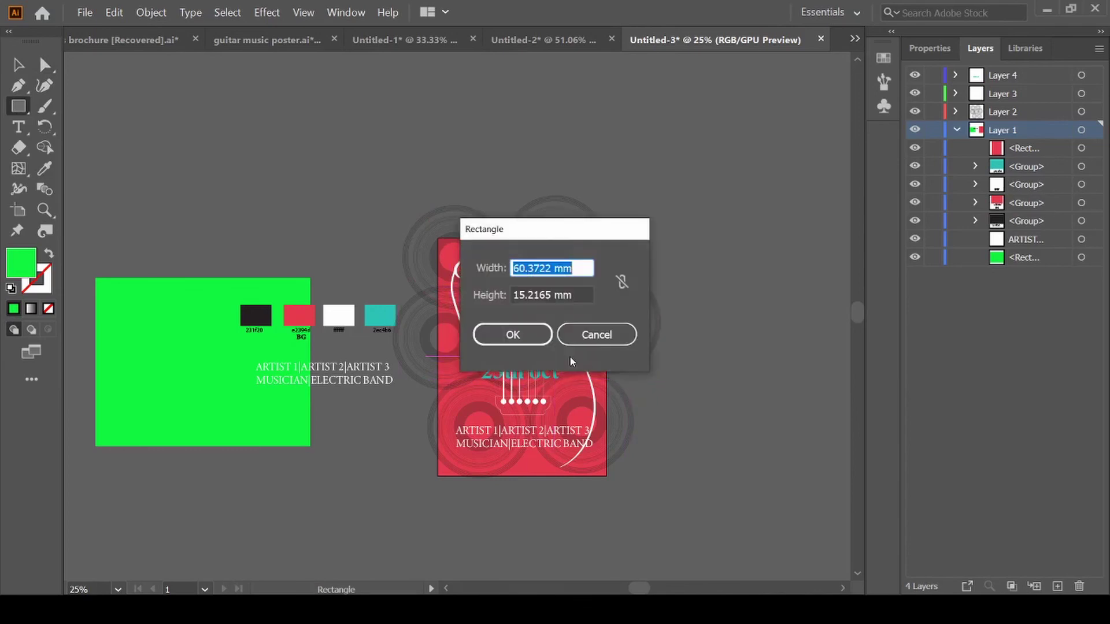
pyautogui.click(583, 267)
pyautogui.press('BackSpace')
pyautogui.press('BackSpace')
pyautogui.press('BackSpace')
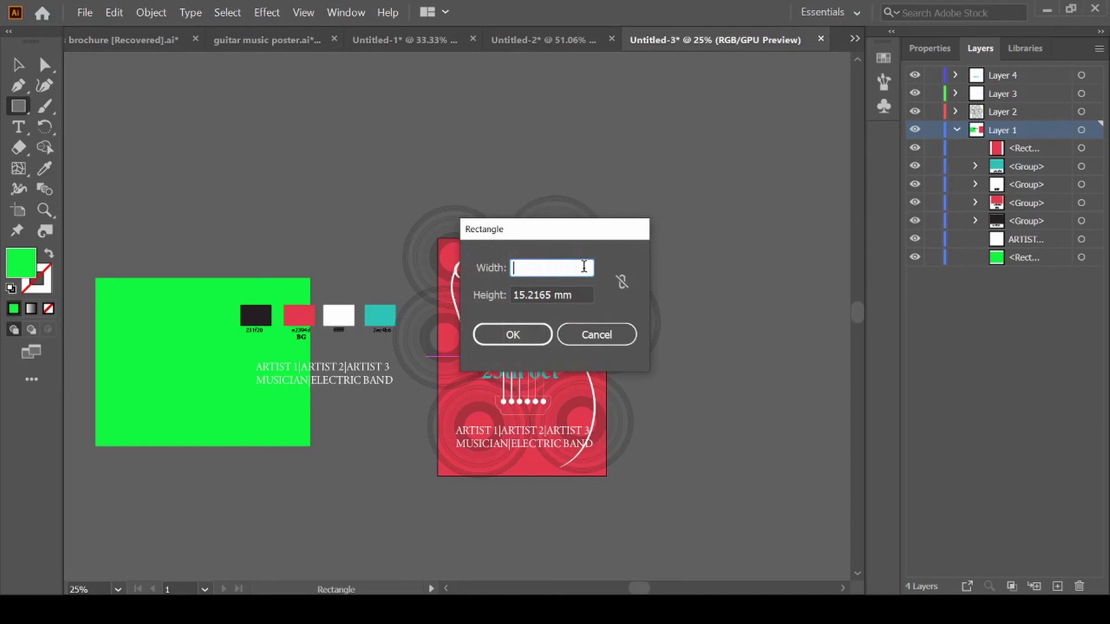
pyautogui.write('210')
pyautogui.click(580, 293)
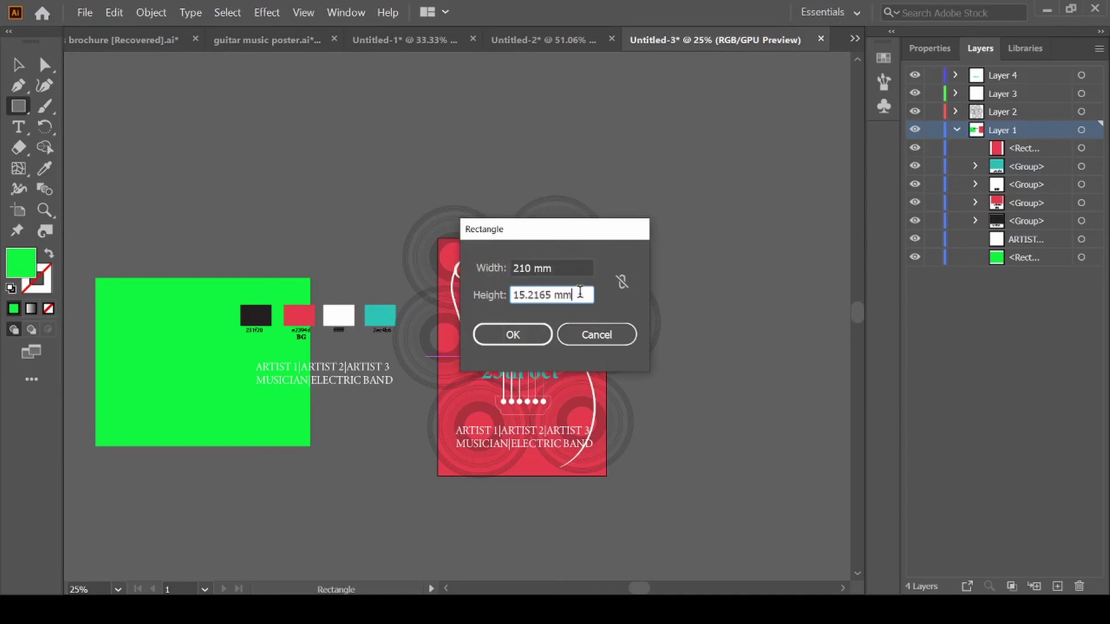
pyautogui.press('BackSpace')
pyautogui.press('BackSpace')
pyautogui.press('BackSpace')
pyautogui.write('2')
pyautogui.click(523, 335)
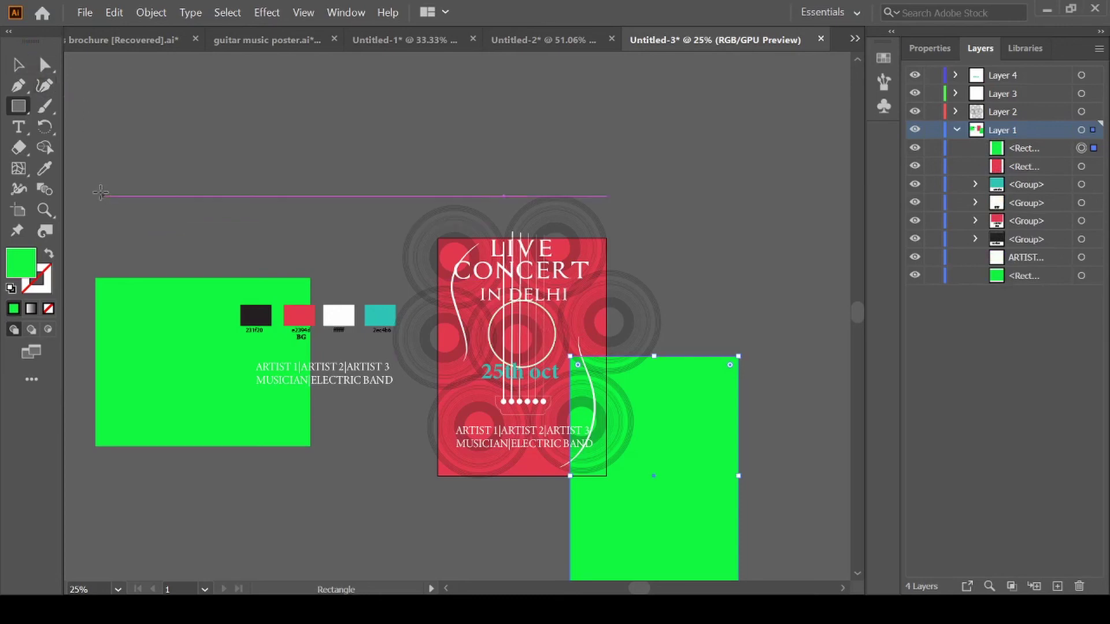
# Centre the rectangle horizontally and vertically on the artboard using the Align panel
pyautogui.click(350, 11)
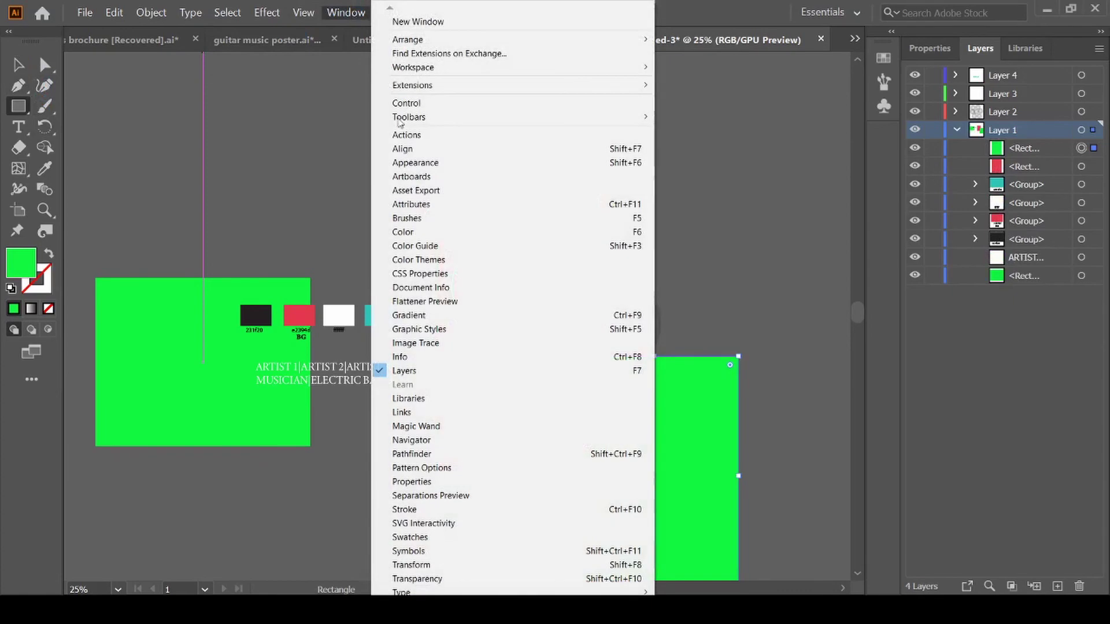
pyautogui.click(405, 149)
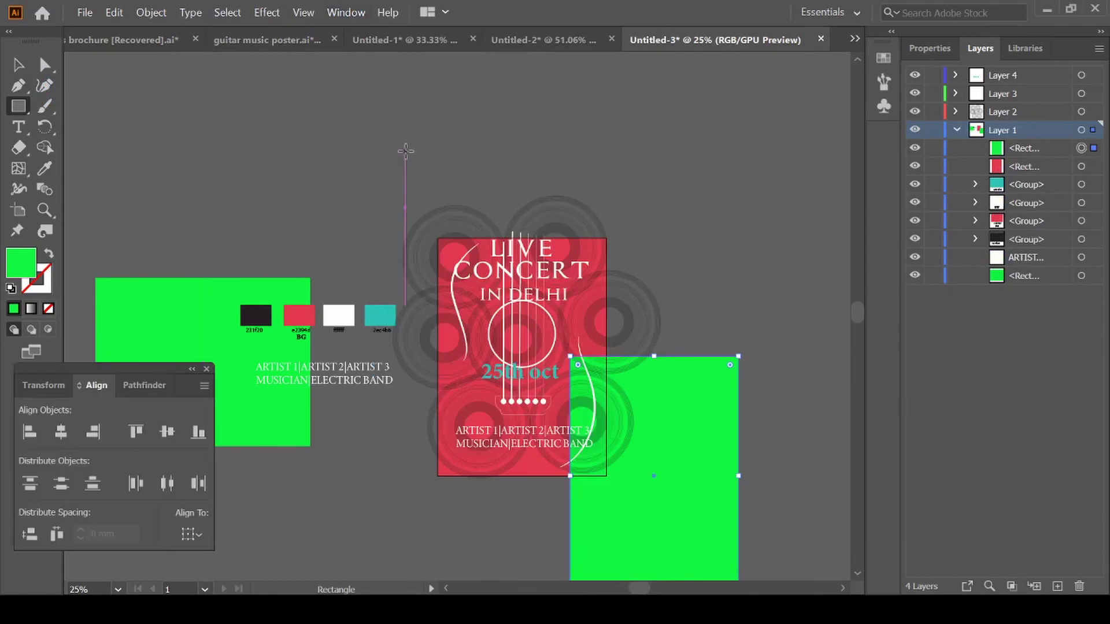
pyautogui.click(191, 533)
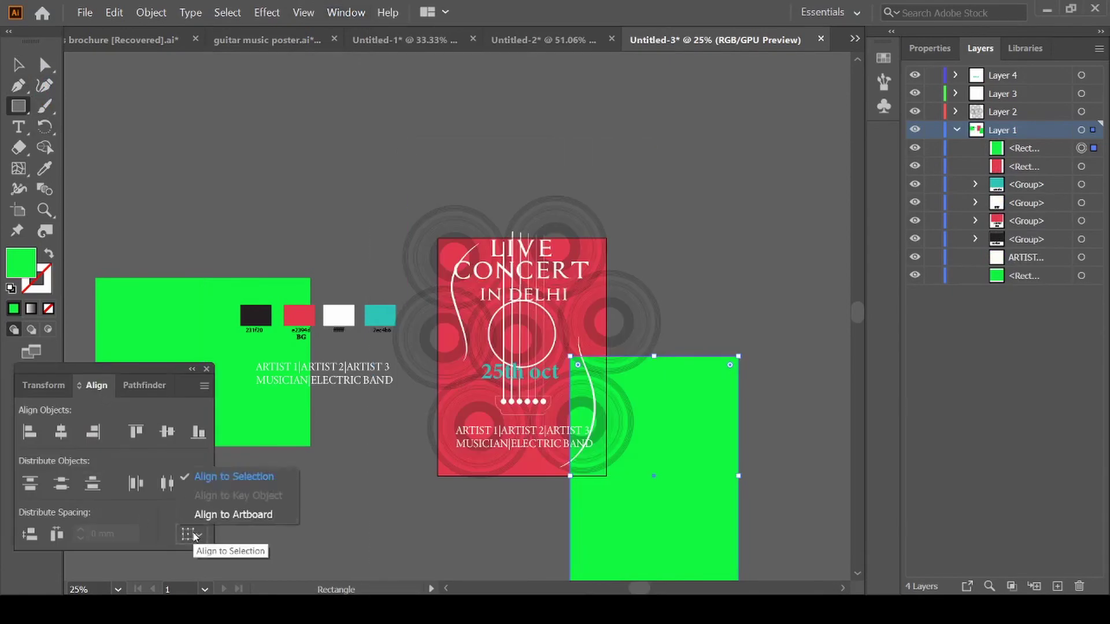
pyautogui.click(233, 515)
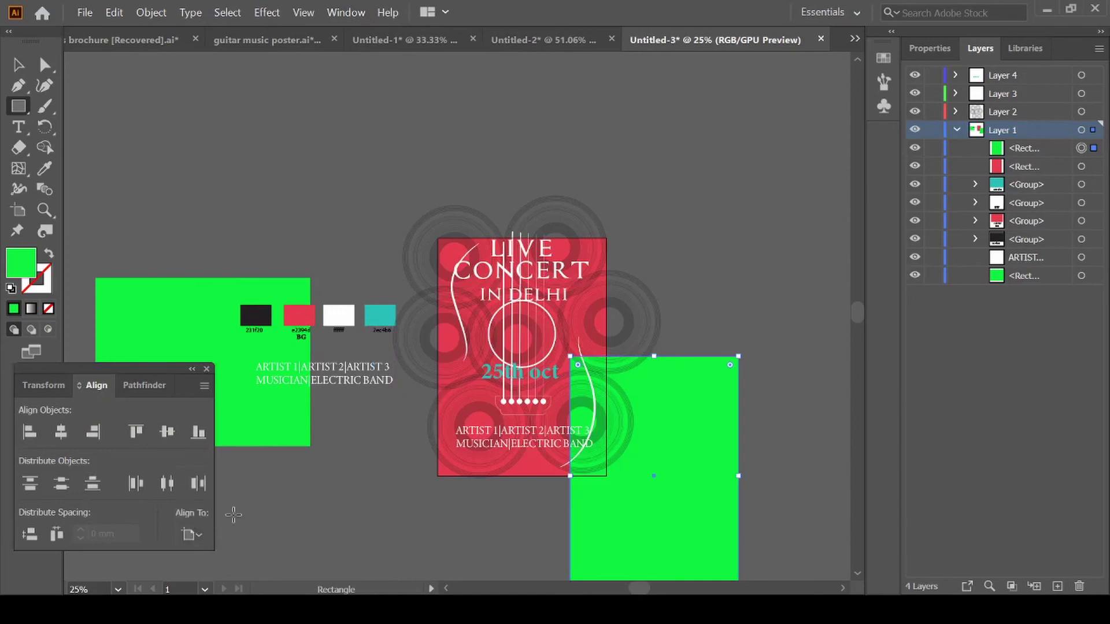
pyautogui.click(60, 434)
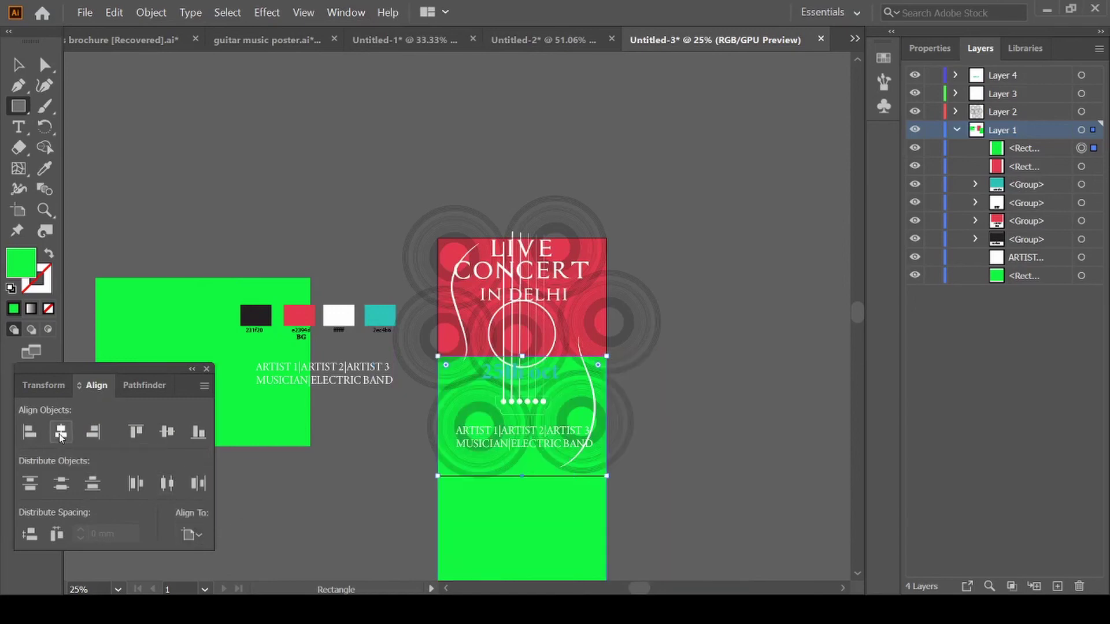
pyautogui.click(166, 432)
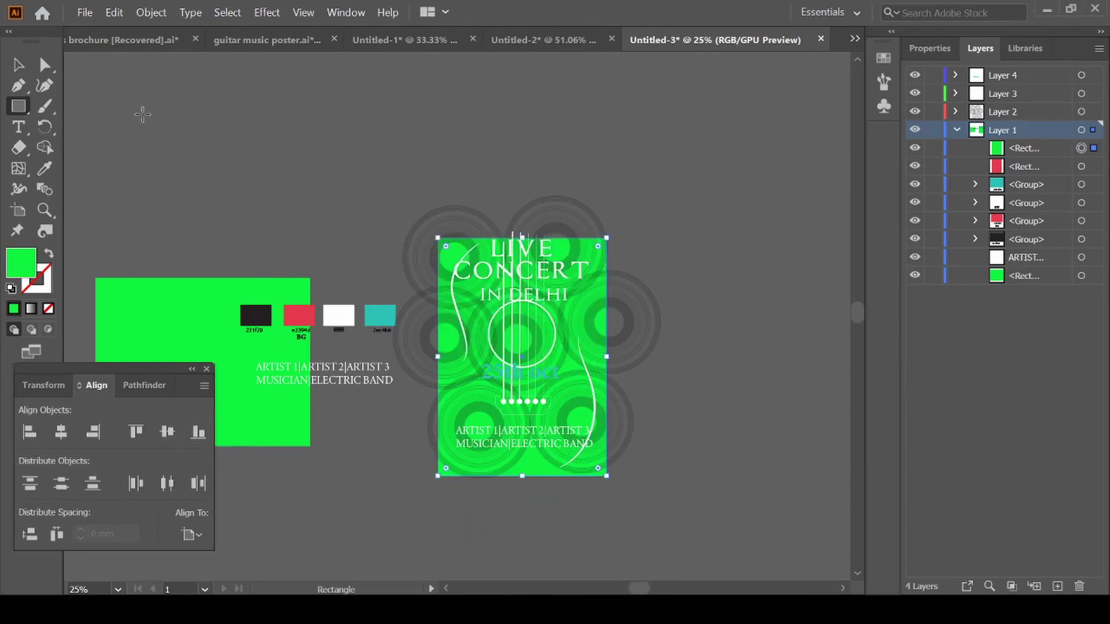
pyautogui.click(19, 64)
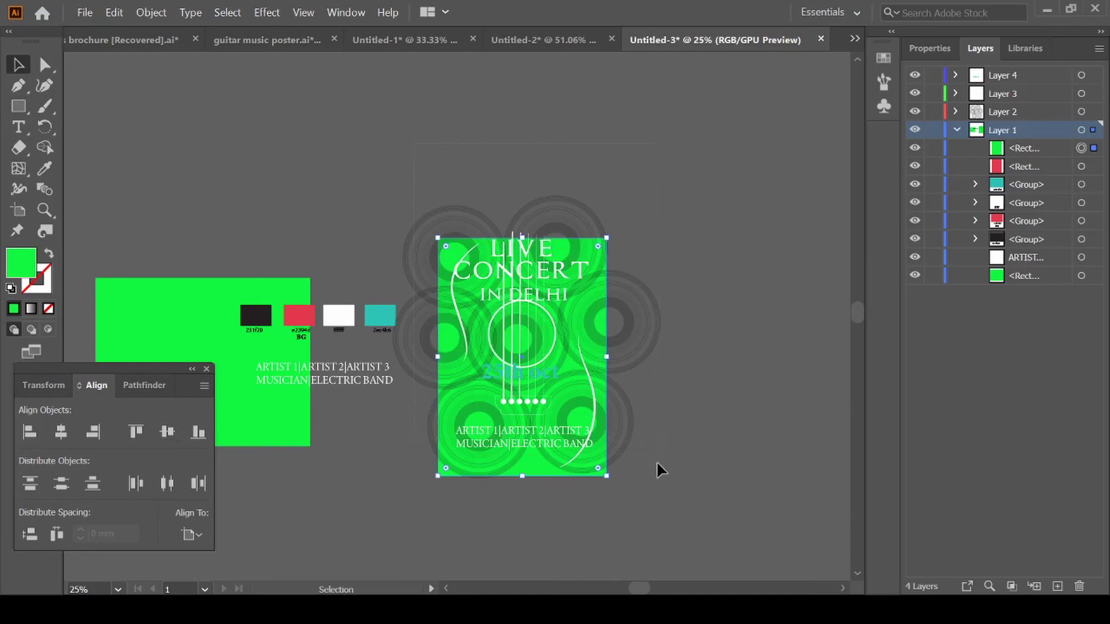
# Select all the artwork and apply a clipping mask with Ctrl+7
pyautogui.hotkey('ctrl', 'a')
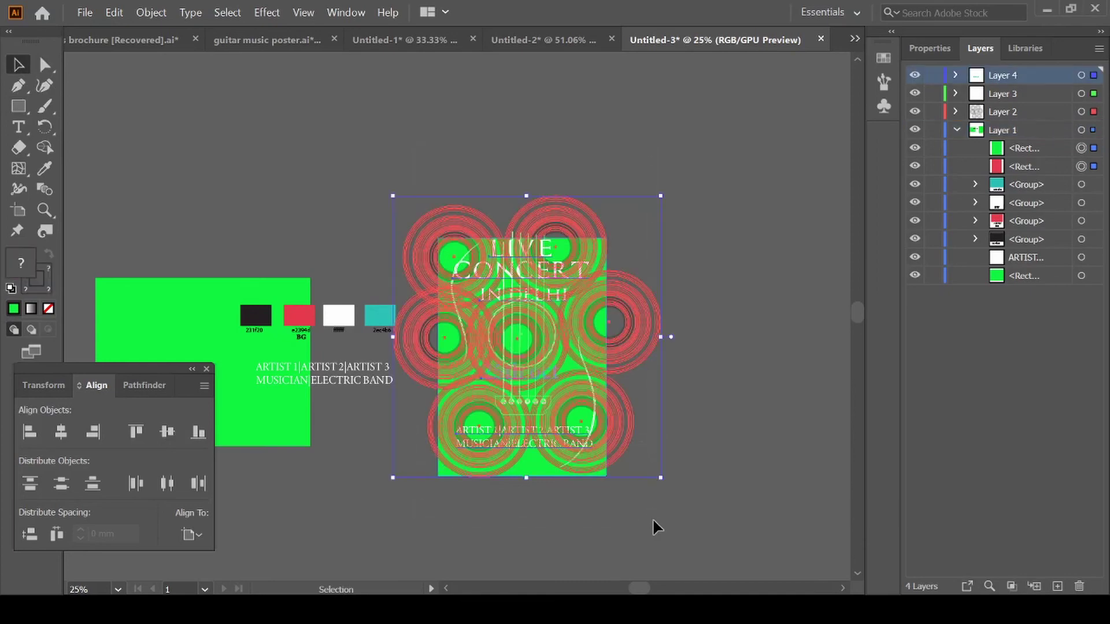
pyautogui.press('a')
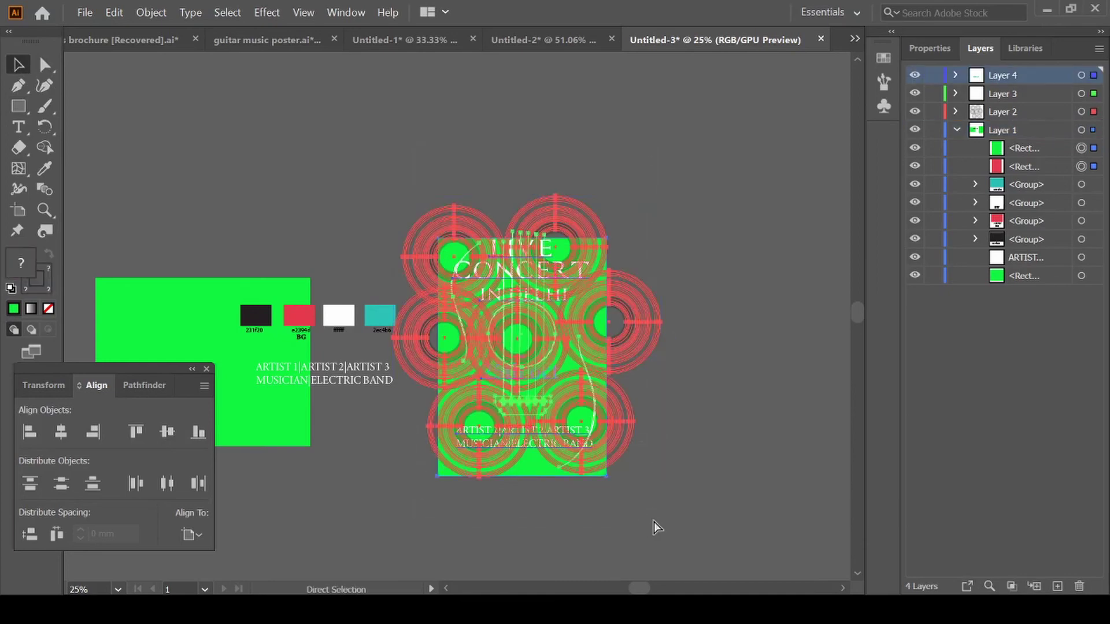
pyautogui.press('Delete')
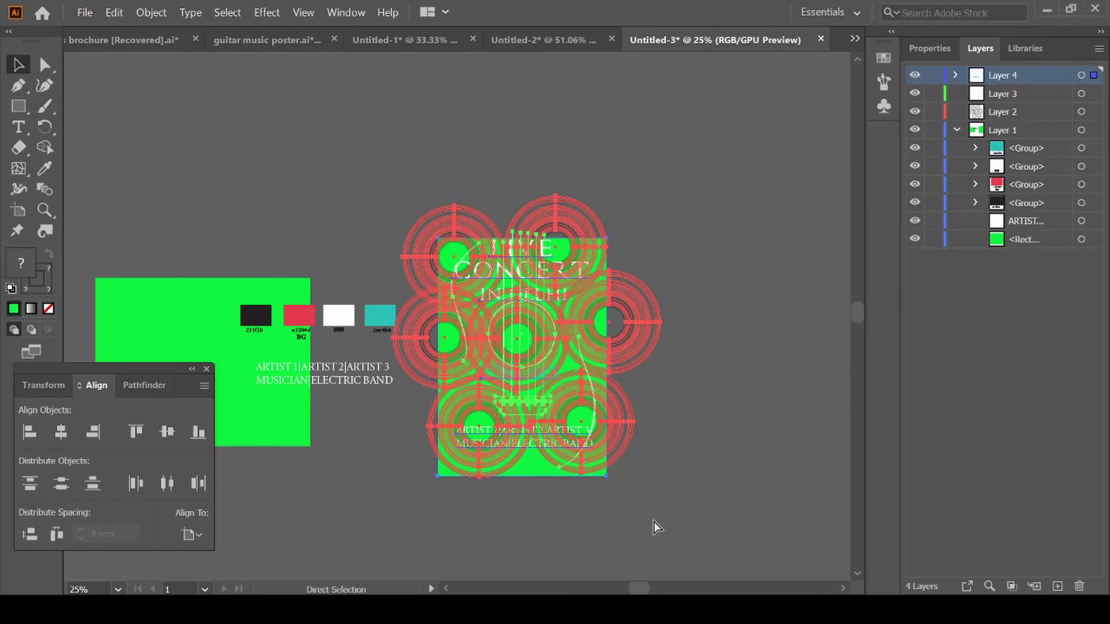
pyautogui.press('v')
pyautogui.hotkey('ctrl', '7')
# Undo the failed mask, move the green rectangle to the top of Layer 4, and reclip
pyautogui.hotkey('ctrl', 'z')
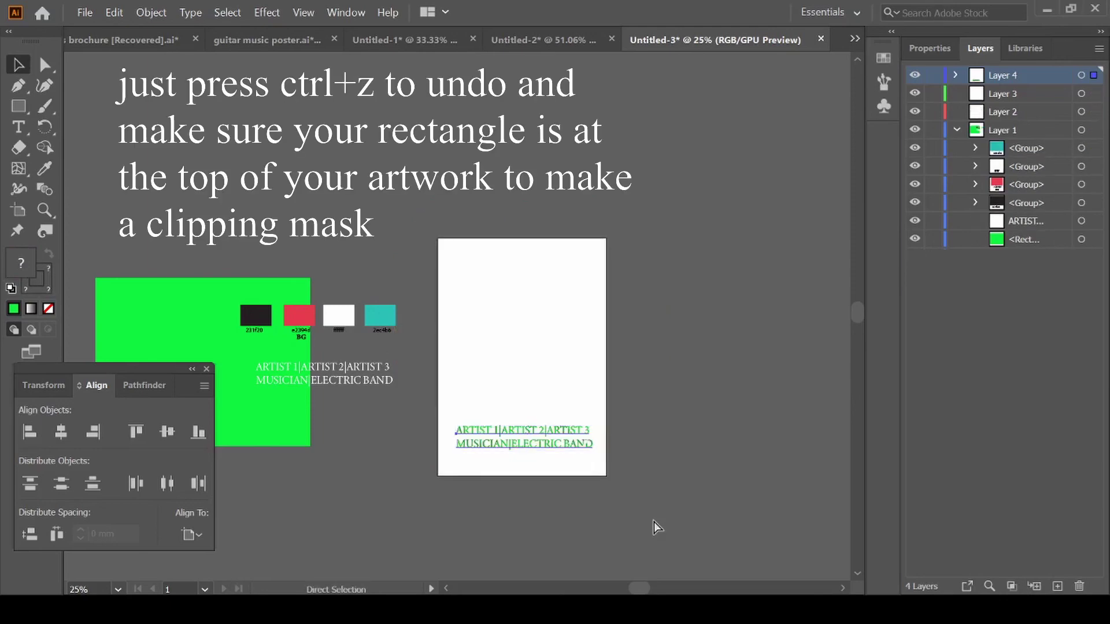
pyautogui.hotkey('ctrl', 'z')
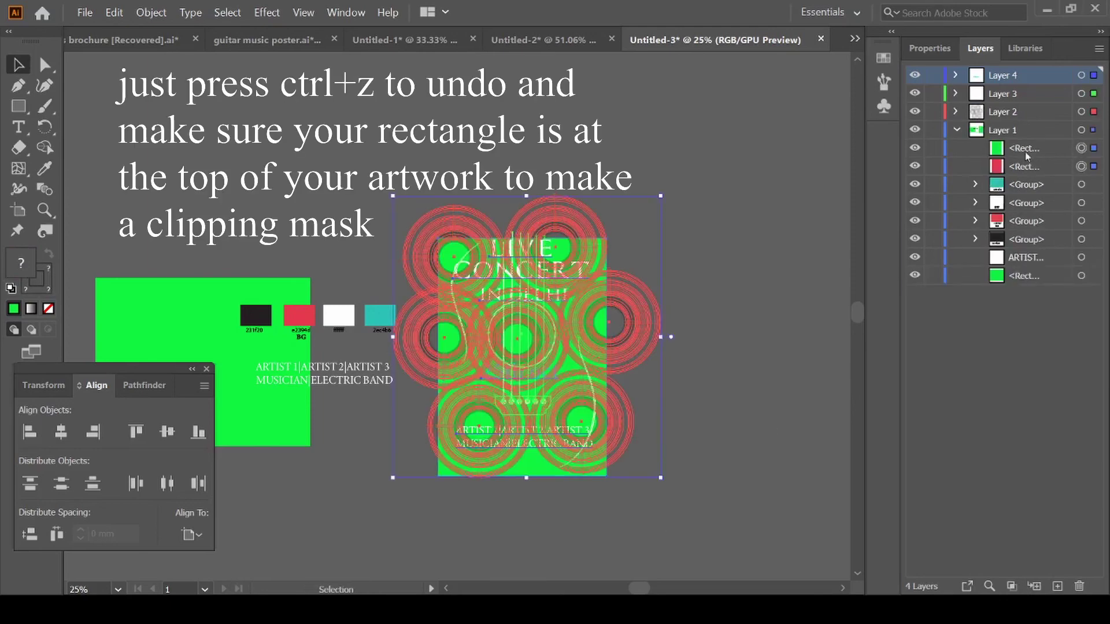
pyautogui.click(1017, 149)
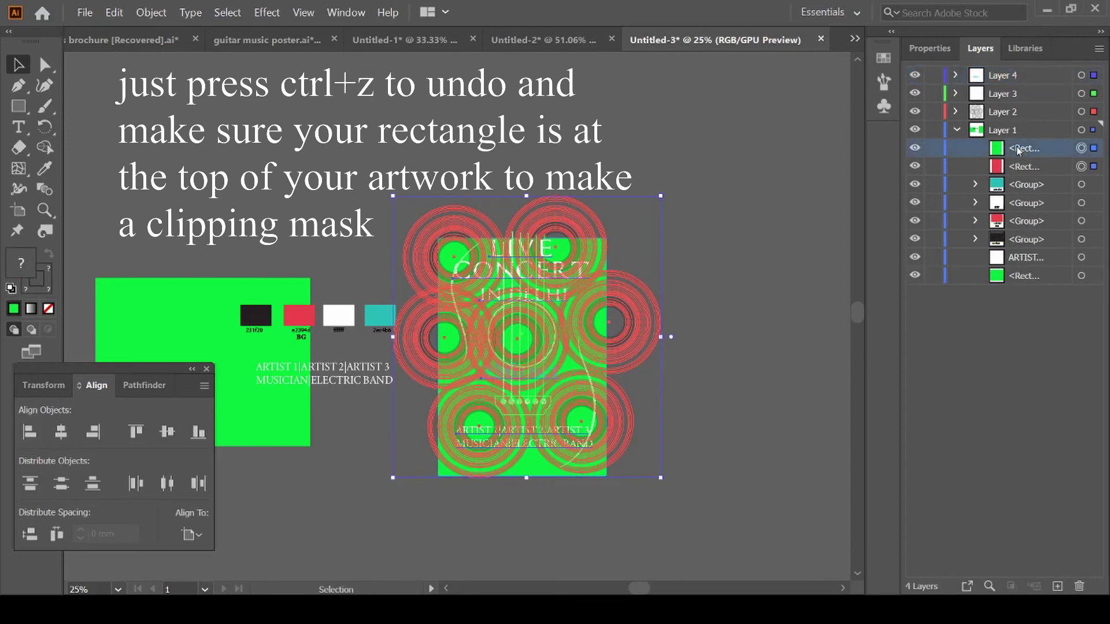
pyautogui.moveTo(1018, 150); pyautogui.dragTo(1003, 77)
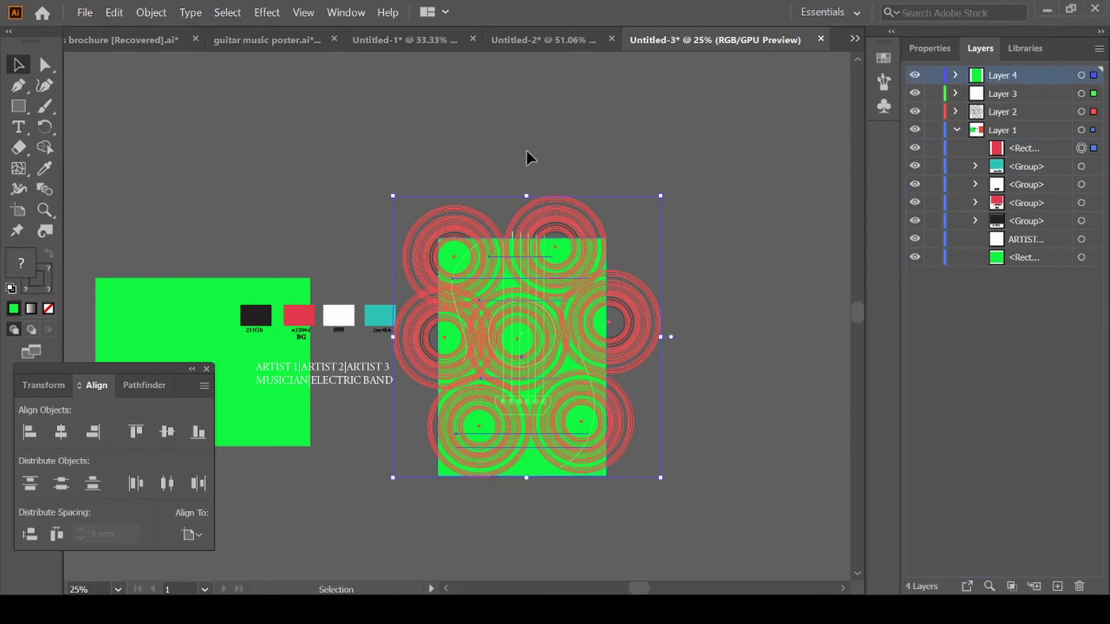
pyautogui.hotkey('ctrl', 'z')
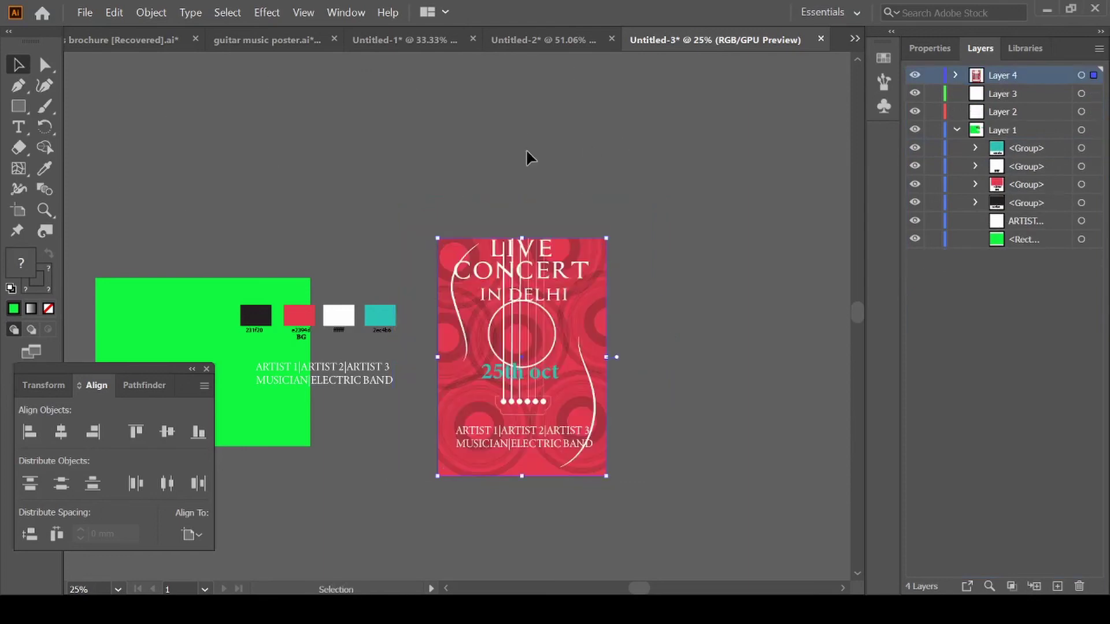